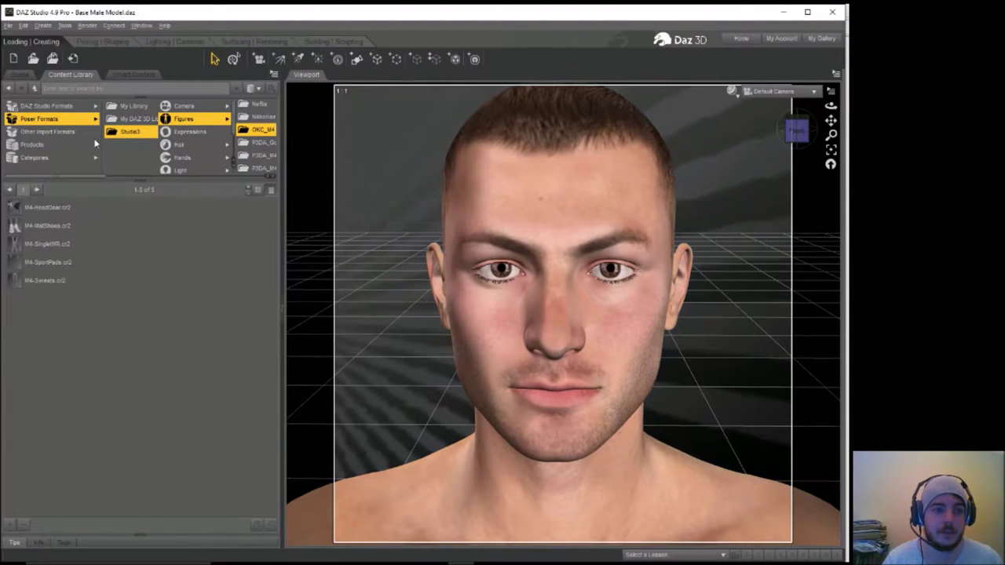
Open the Pose category of the Studio3 library under Poser Formats.
click(141, 131)
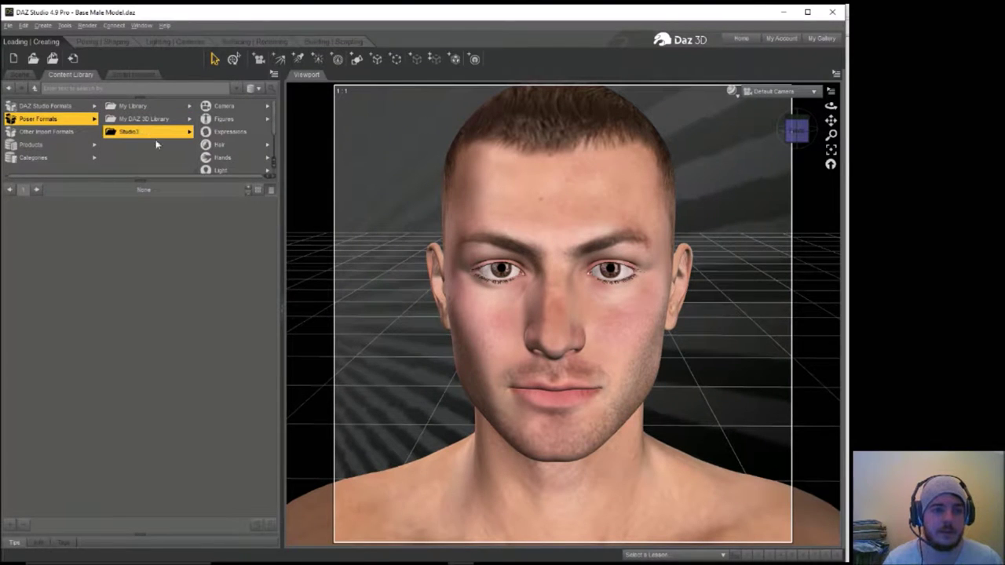
scroll(274, 135, down, 1)
scroll(274, 135, down, 3)
click(228, 155)
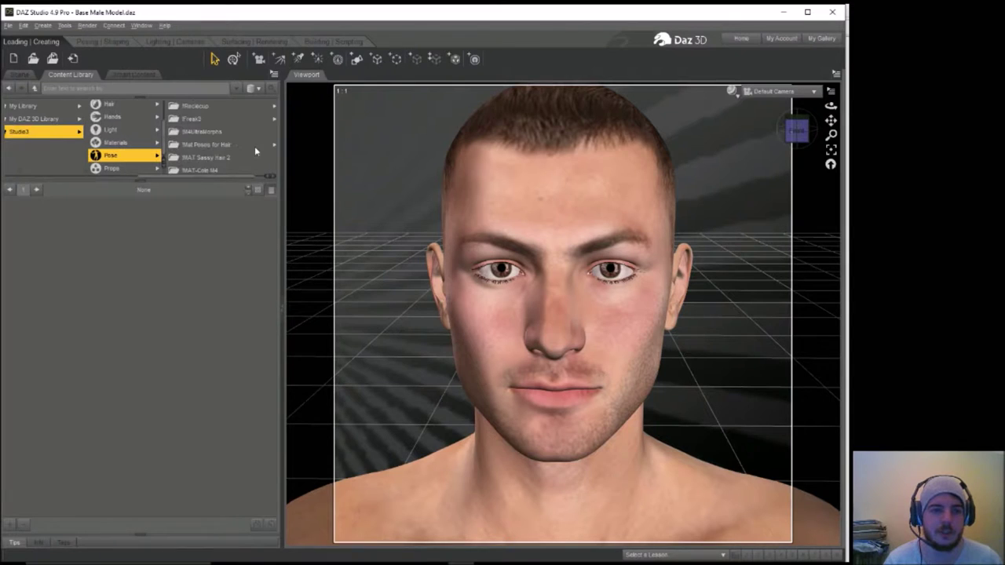
drag(206, 182, 225, 181)
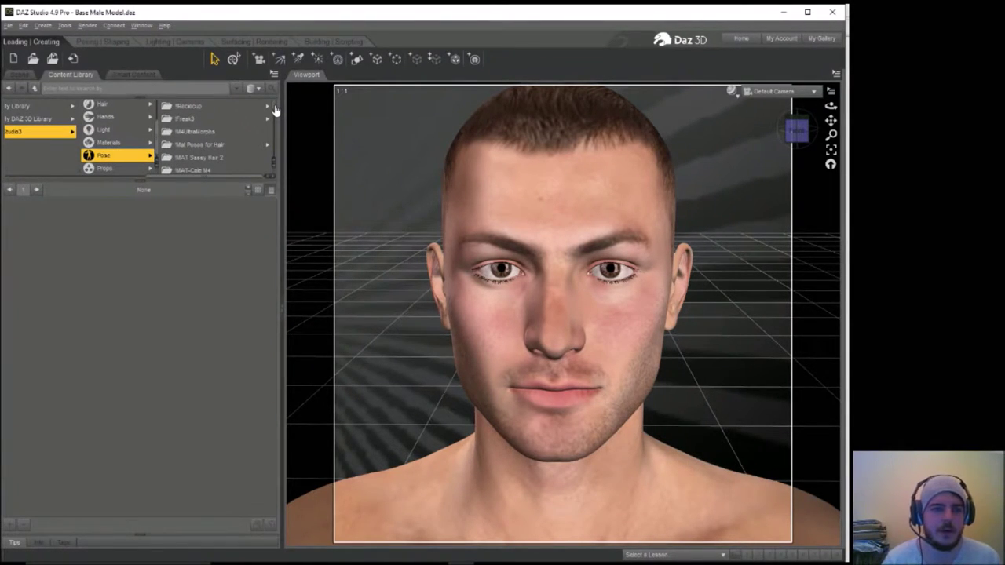
Open the Jepes FGH Pack folder in the Pose category.
scroll(274, 113, up, 5)
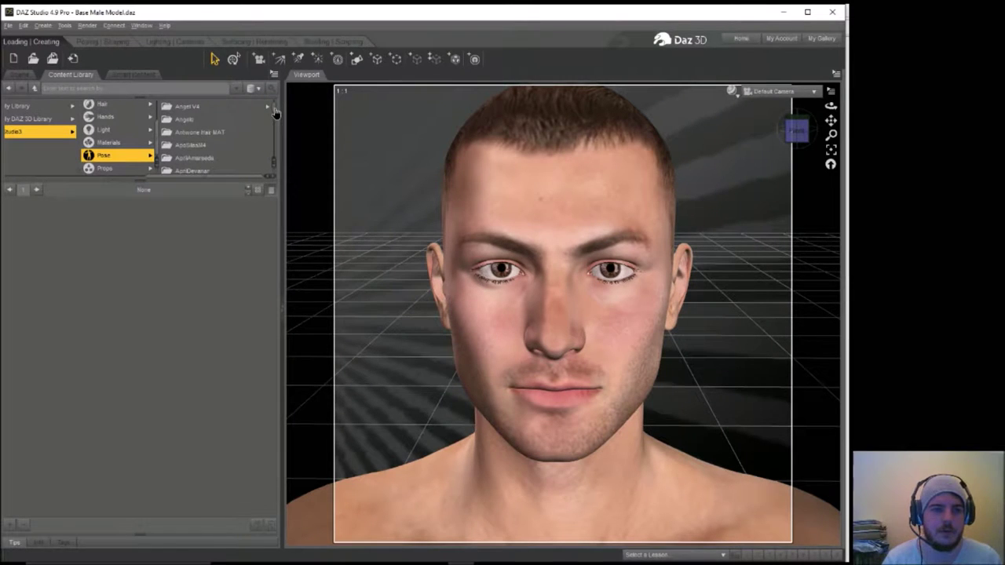
scroll(275, 115, down, 1)
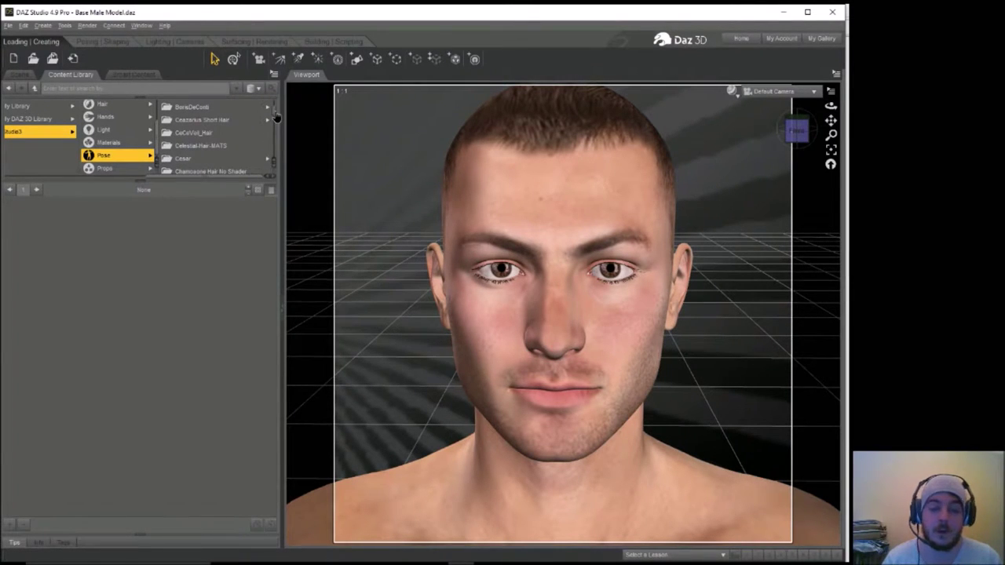
scroll(275, 115, down, 1)
scroll(276, 115, down, 1)
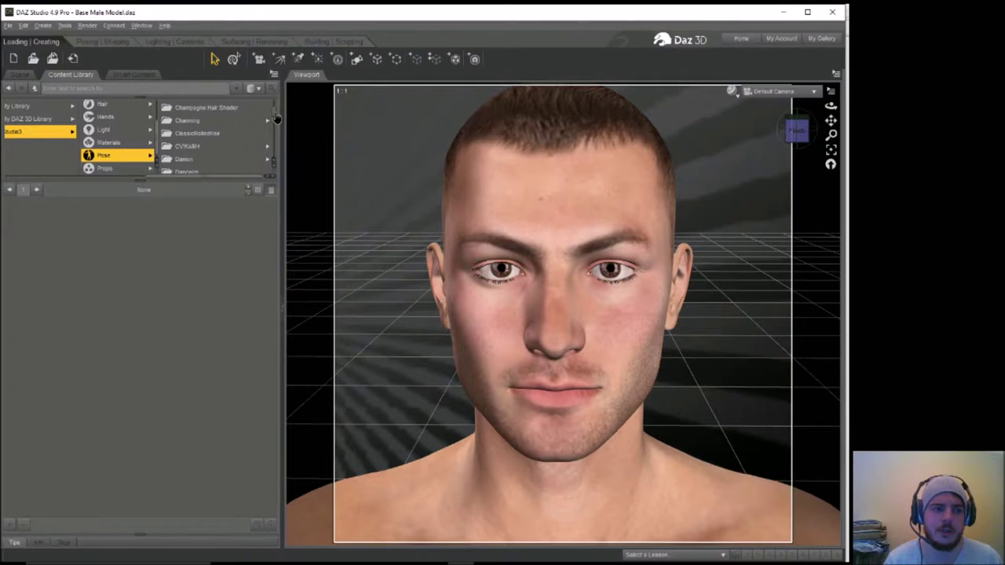
scroll(276, 117, down, 1)
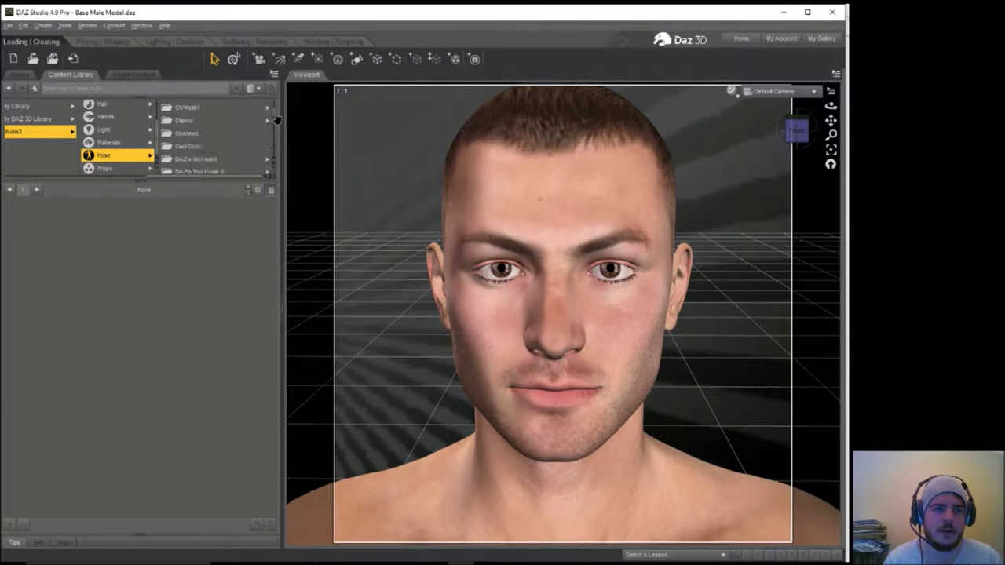
scroll(275, 118, down, 2)
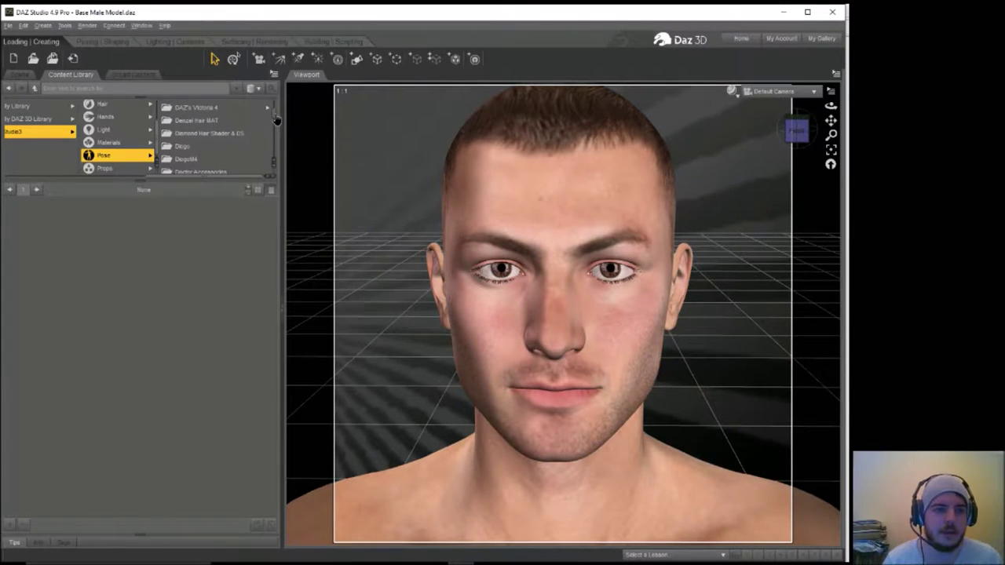
scroll(275, 124, down, 2)
scroll(276, 124, down, 4)
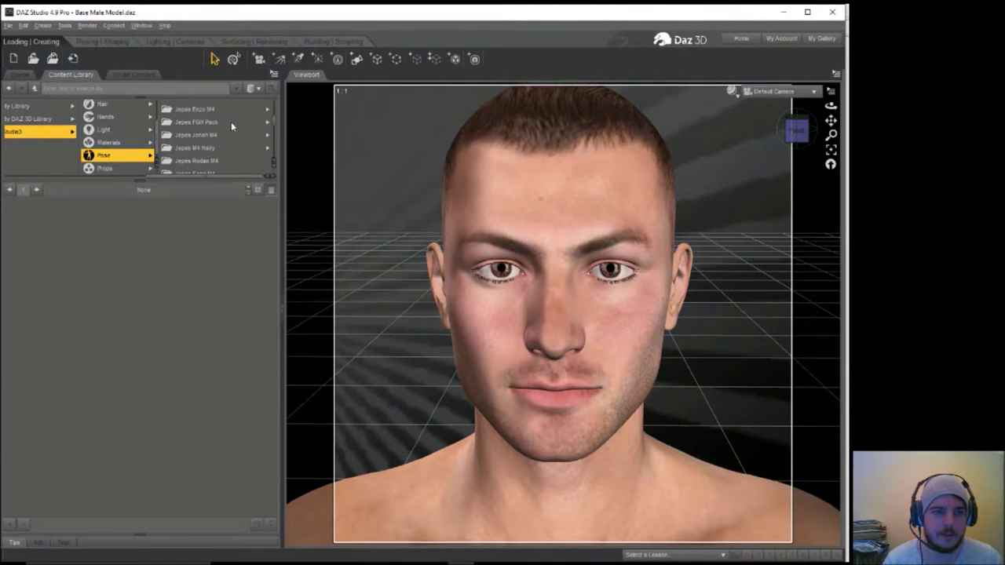
click(231, 123)
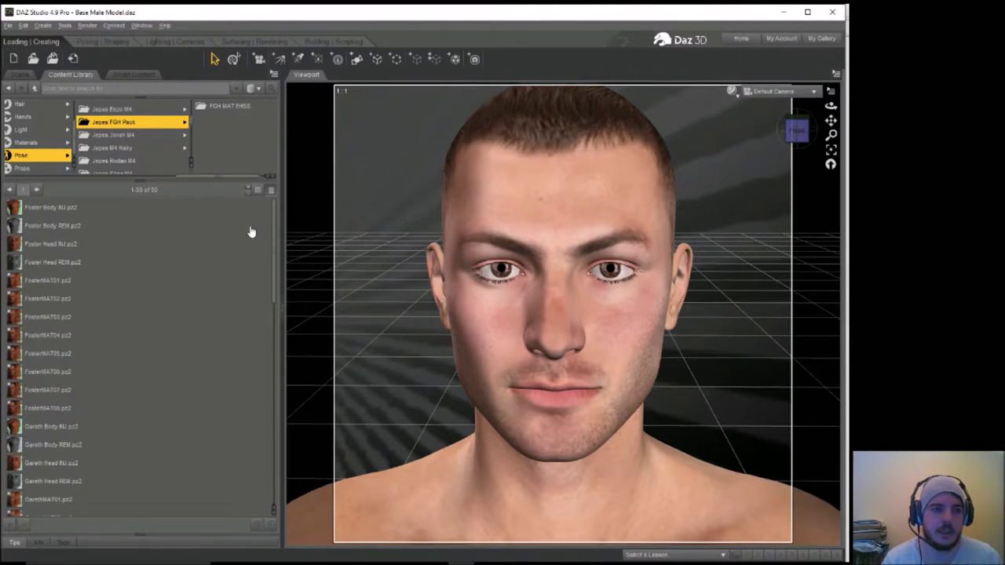
Apply the FosterMAT01.pz2 skin material from the Jepes FGH Pack to the male figure.
mouse_move(251, 232)
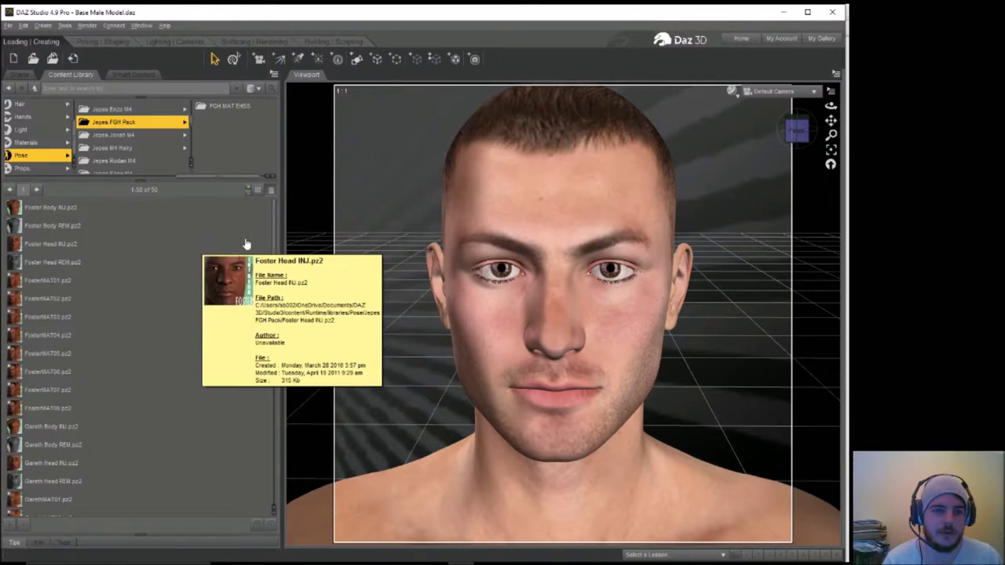
drag(274, 219, 274, 227)
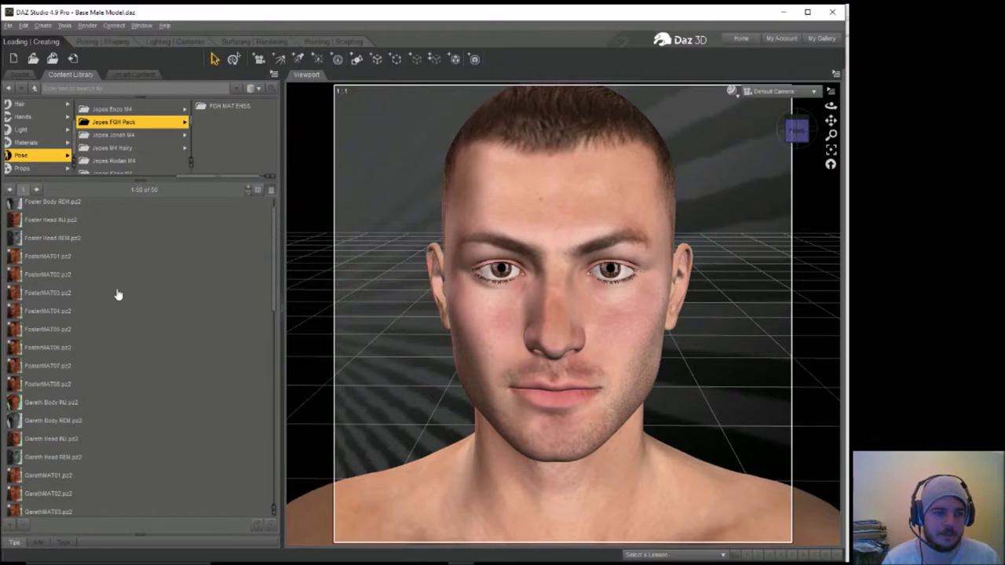
click(65, 264)
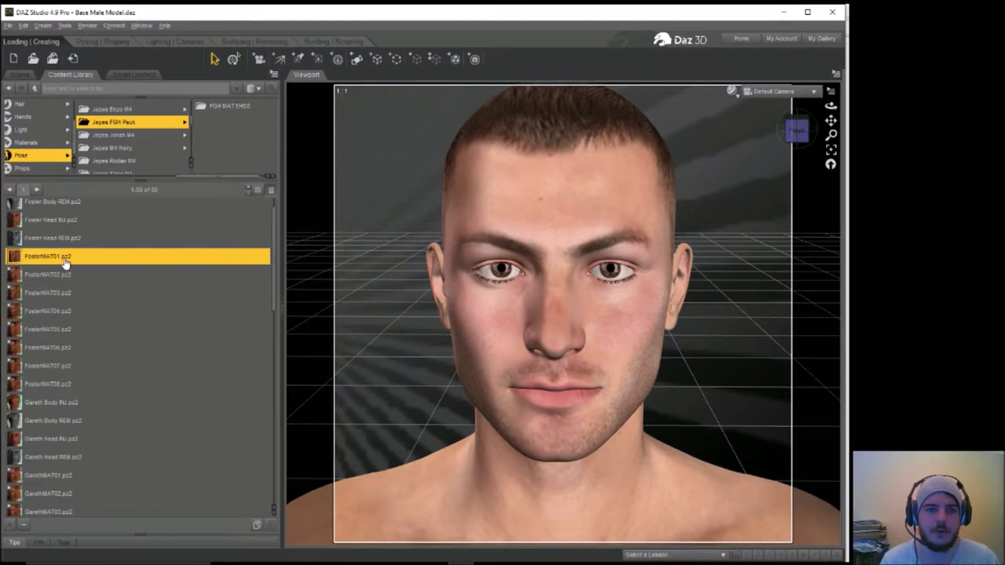
double_click(65, 264)
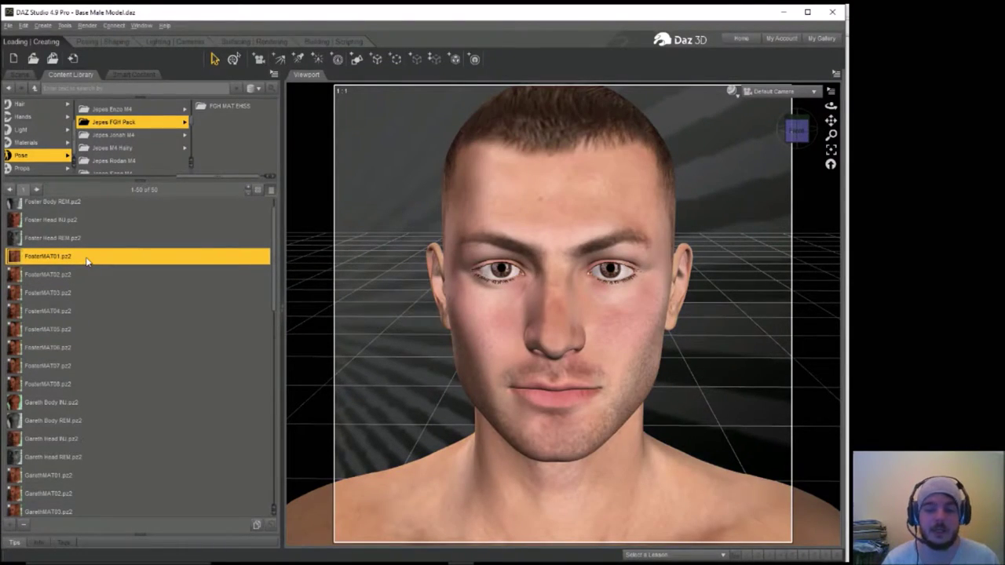
double_click(87, 262)
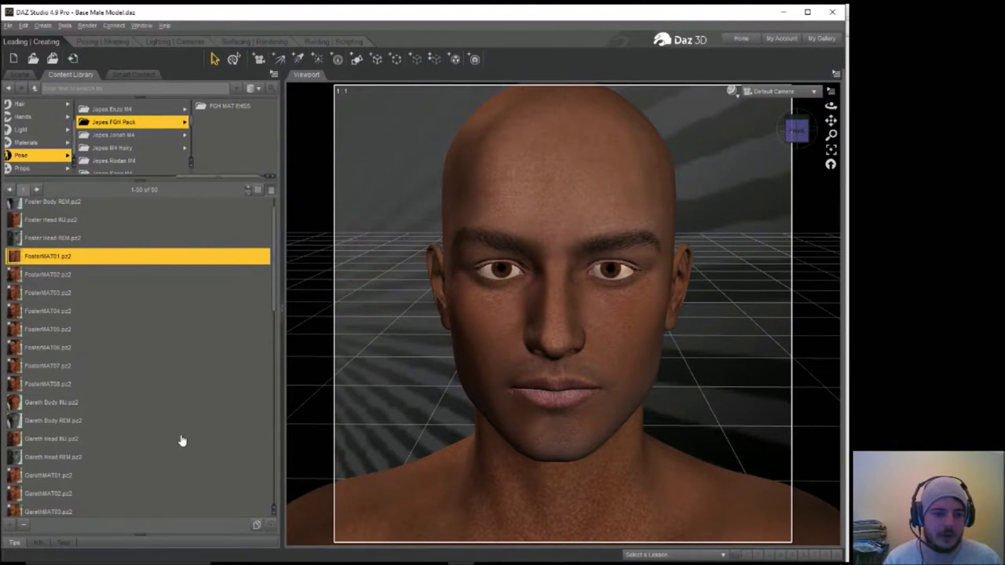
Try the Herb Head INJ.pz2 head shape on the figure and undo it.
drag(274, 292, 277, 424)
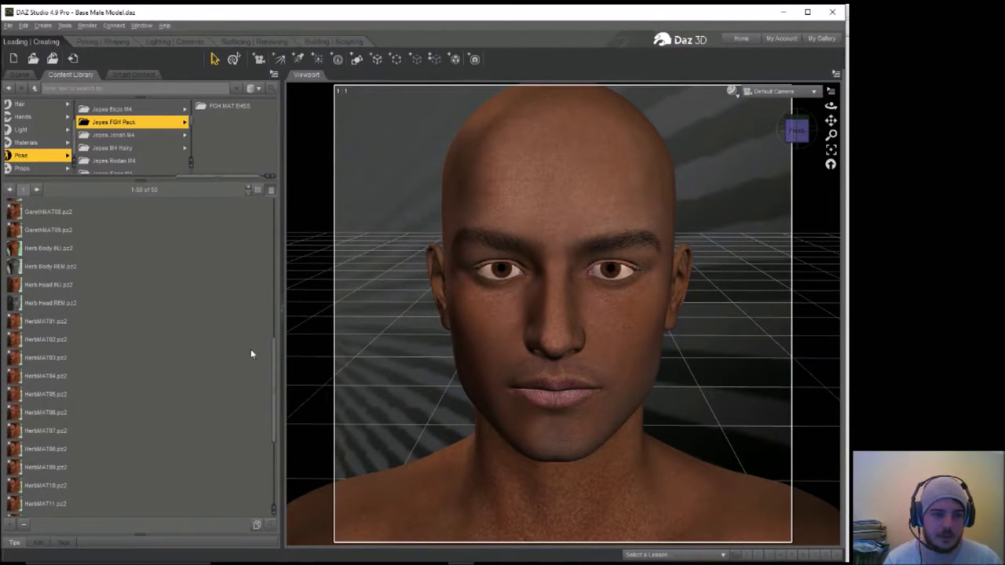
click(64, 287)
double_click(64, 287)
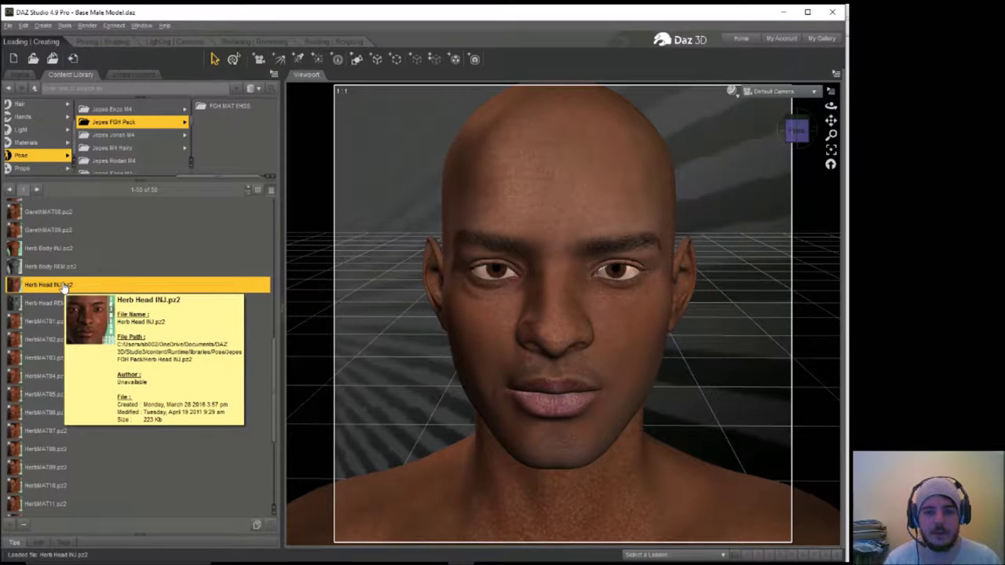
click(23, 25)
click(35, 41)
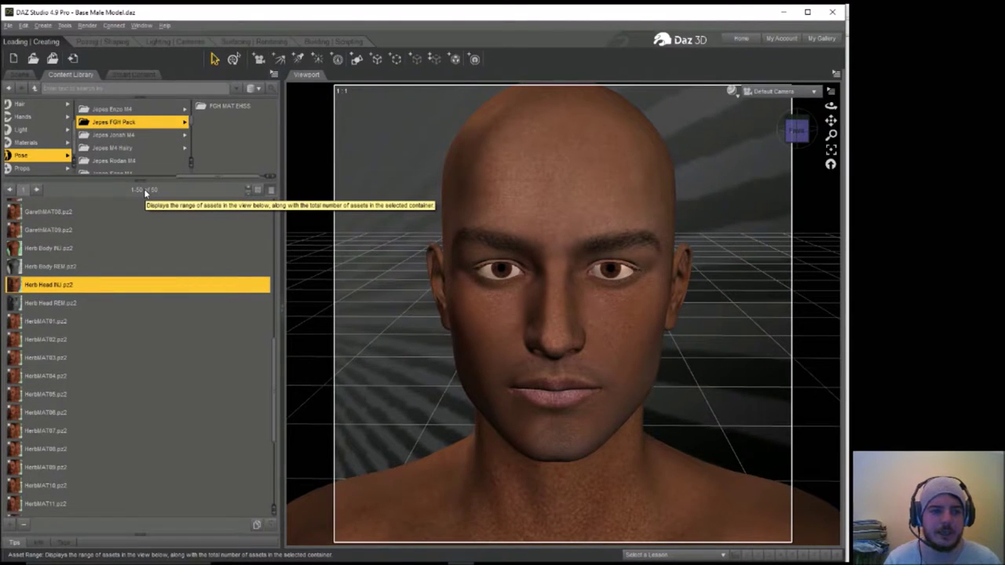
Try the GarethMAT08.pz2 material on the figure and replace it with GarethMAT04.pz2.
mouse_move(61, 214)
mouse_move(55, 237)
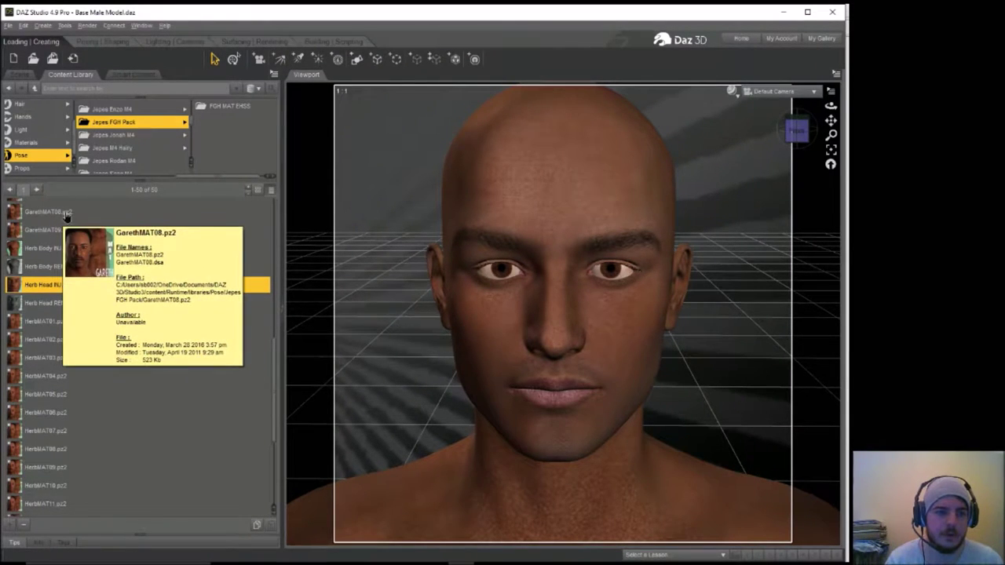
click(68, 213)
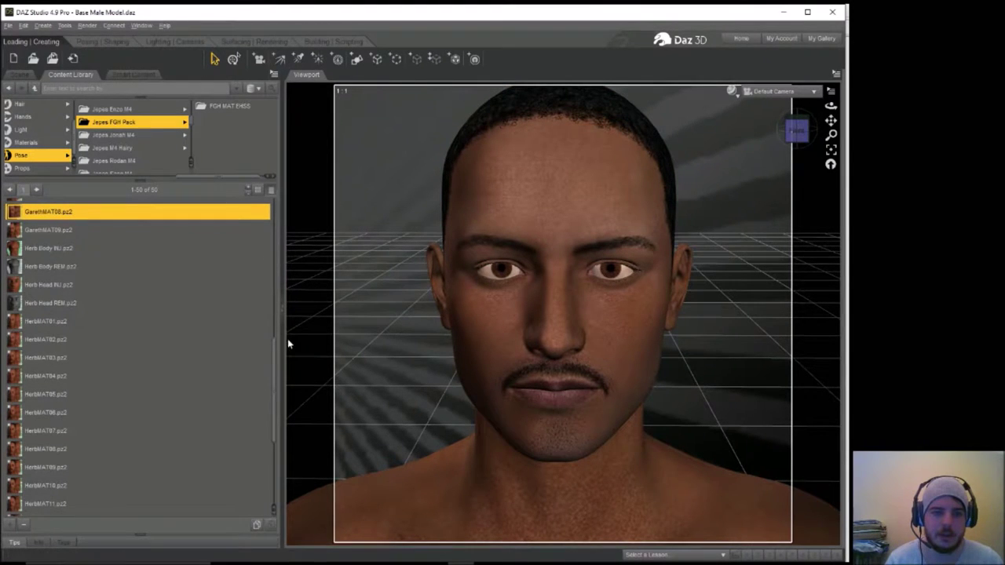
drag(275, 357, 274, 320)
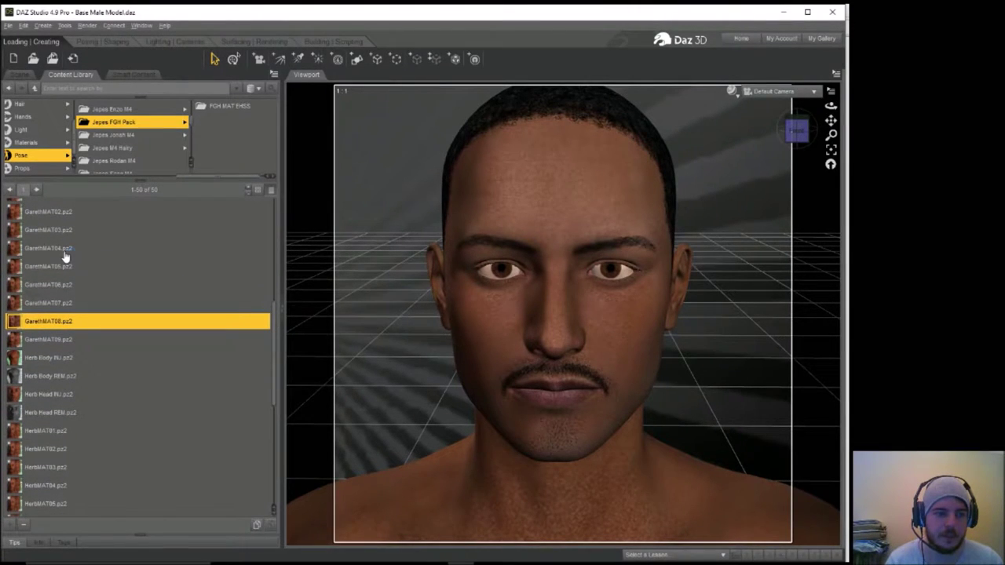
click(66, 251)
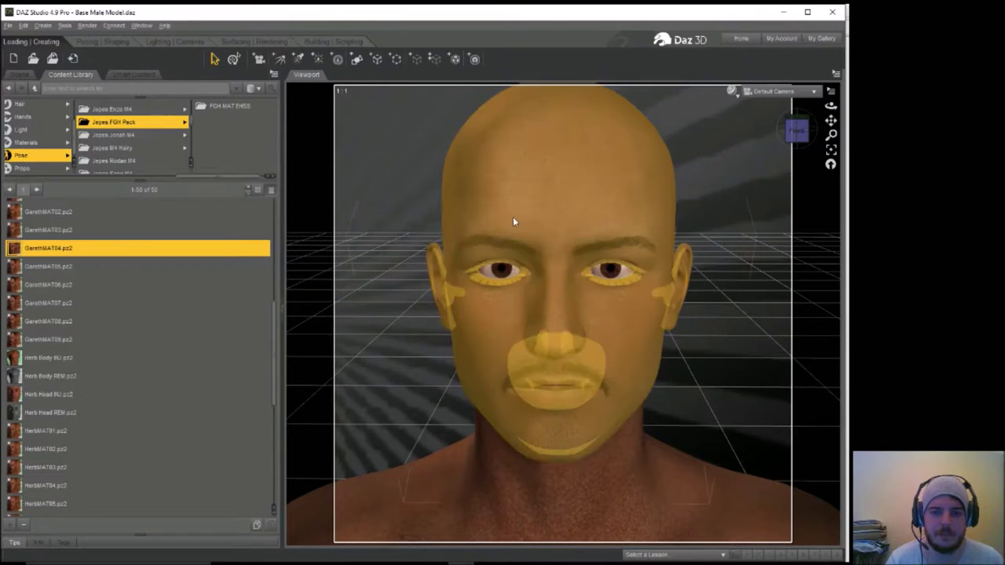
Select the figure's head in the scene and open the Figures category of the Studio3 library.
click(513, 218)
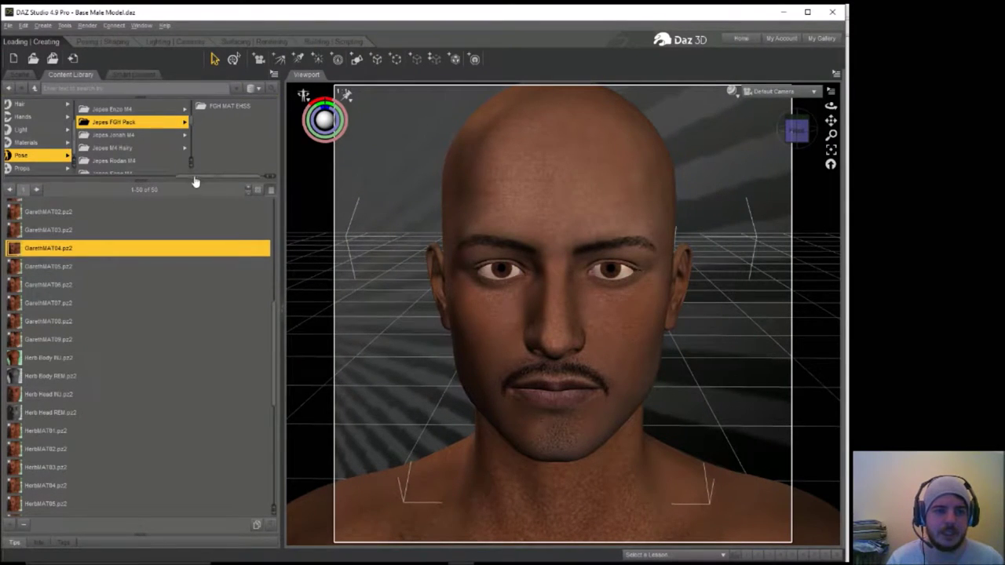
drag(193, 179, 171, 179)
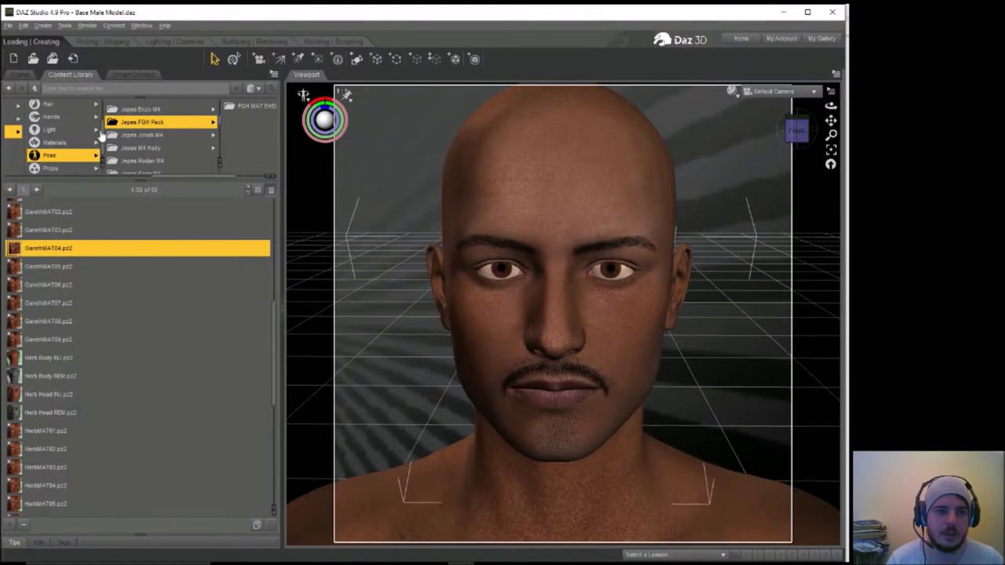
scroll(87, 130, up, 1)
click(63, 122)
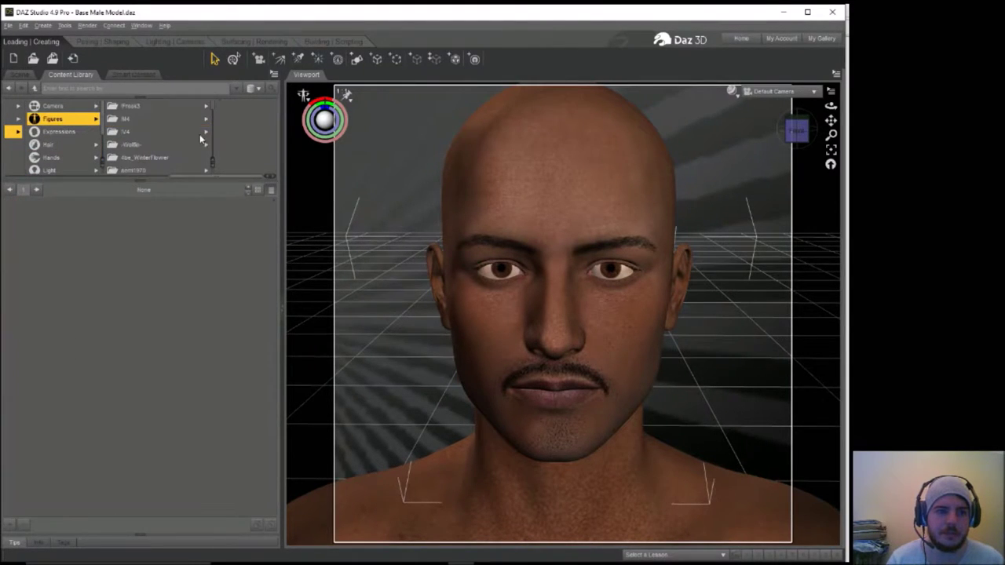
Load BusinessJacket.cr2 from the P3DA_M4Business folder onto the figure.
scroll(213, 113, up, 3)
scroll(214, 116, down, 1)
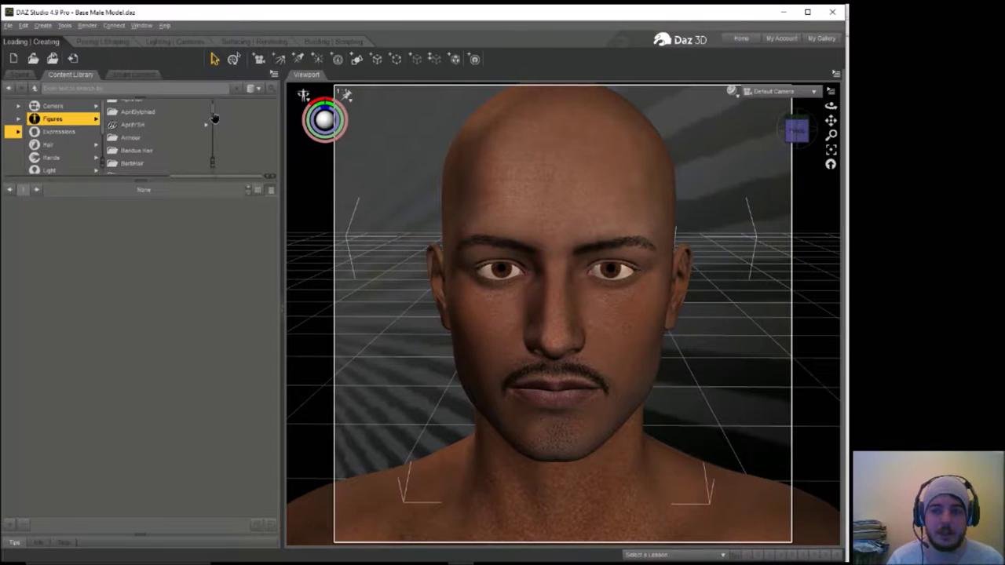
scroll(214, 120, down, 5)
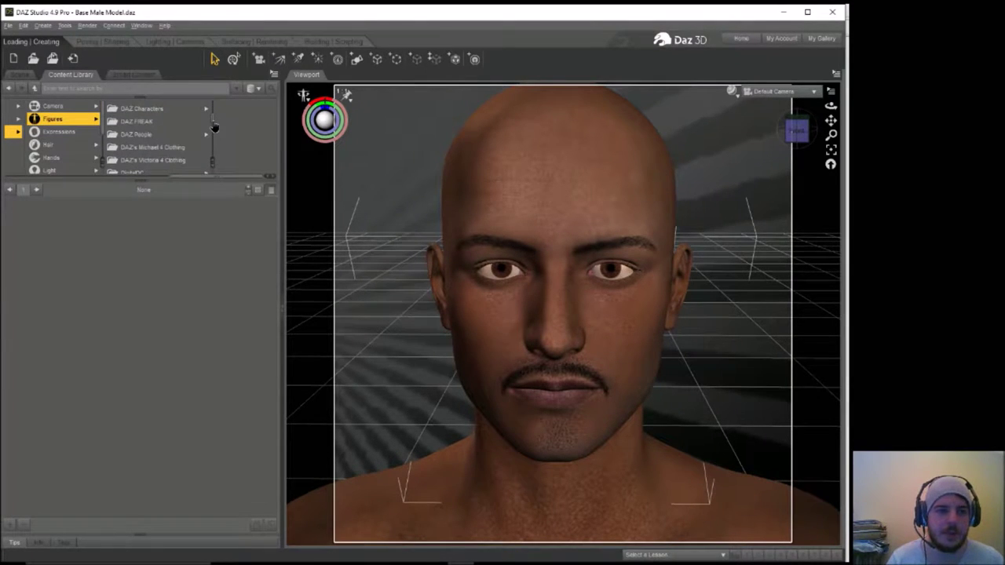
scroll(213, 130, down, 6)
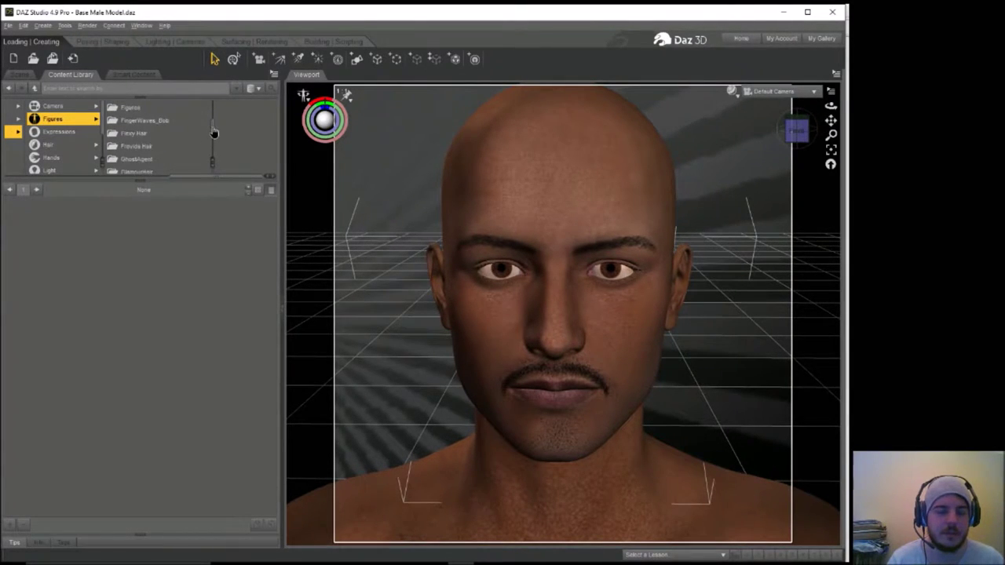
scroll(214, 134, down, 5)
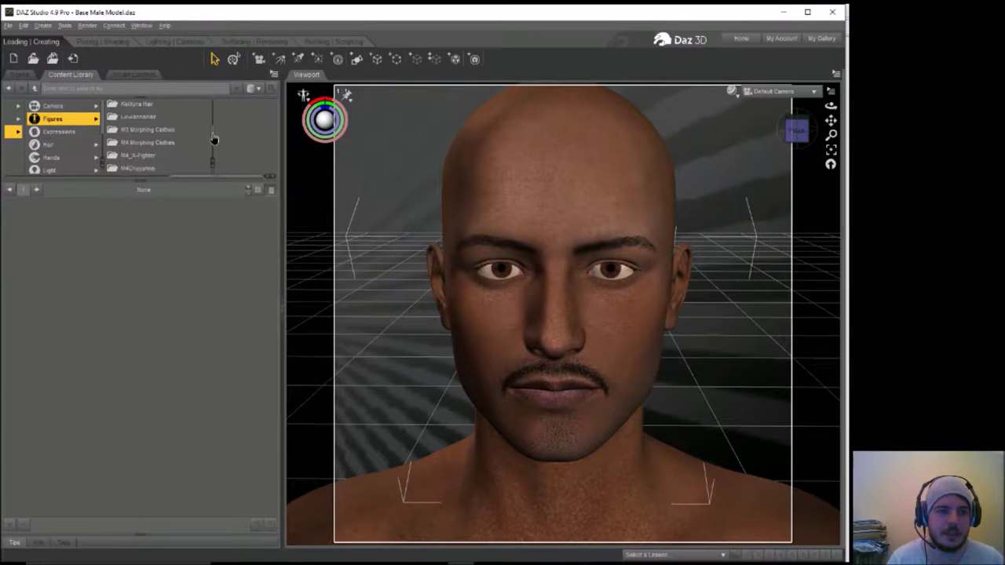
scroll(214, 139, down, 1)
scroll(214, 139, down, 1)
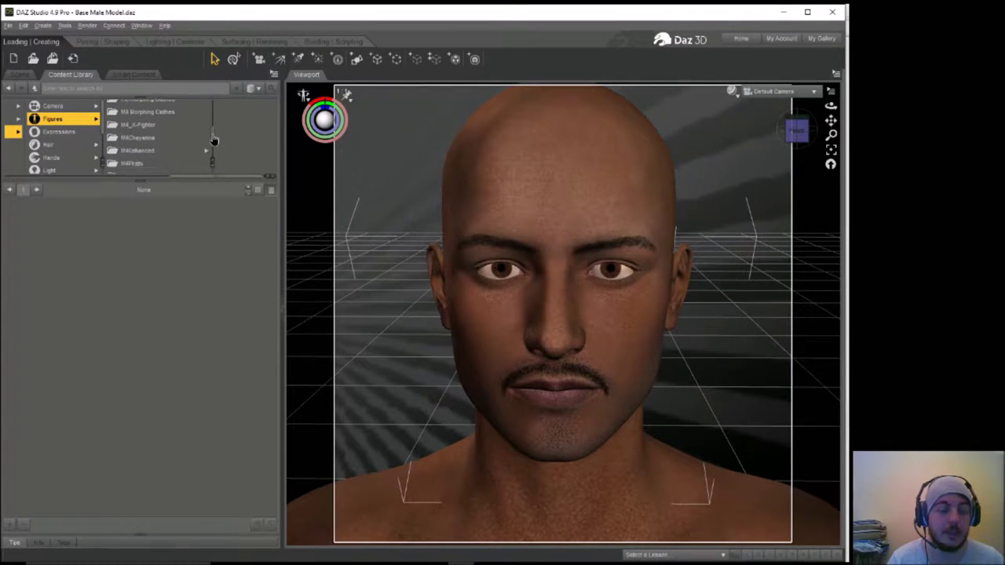
scroll(213, 139, down, 1)
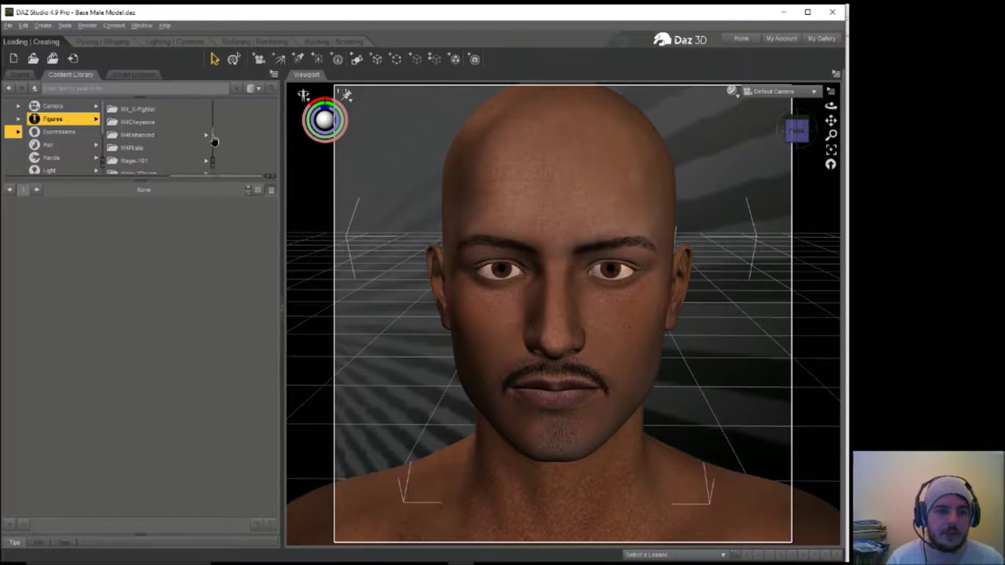
scroll(212, 139, down, 5)
scroll(210, 145, down, 3)
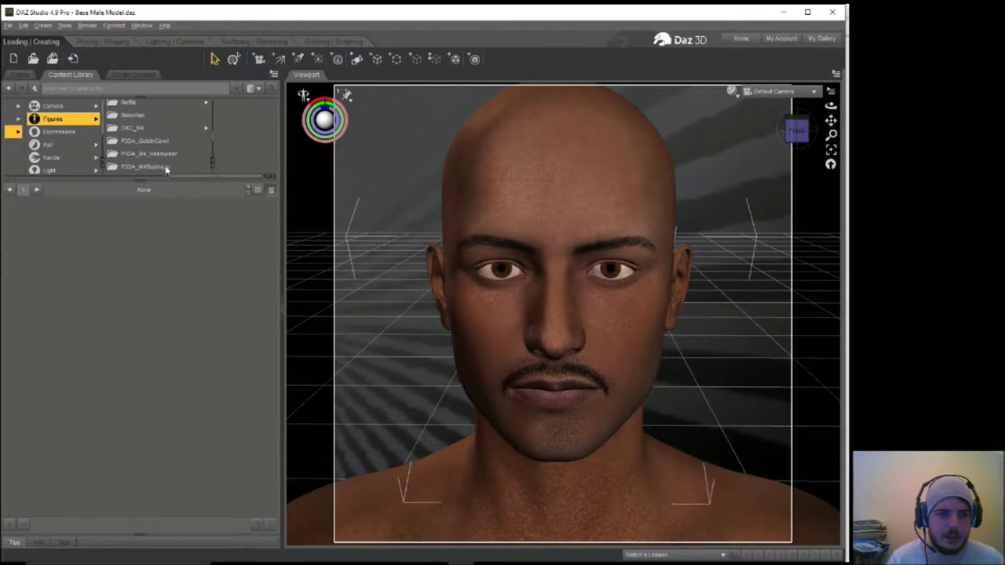
click(166, 167)
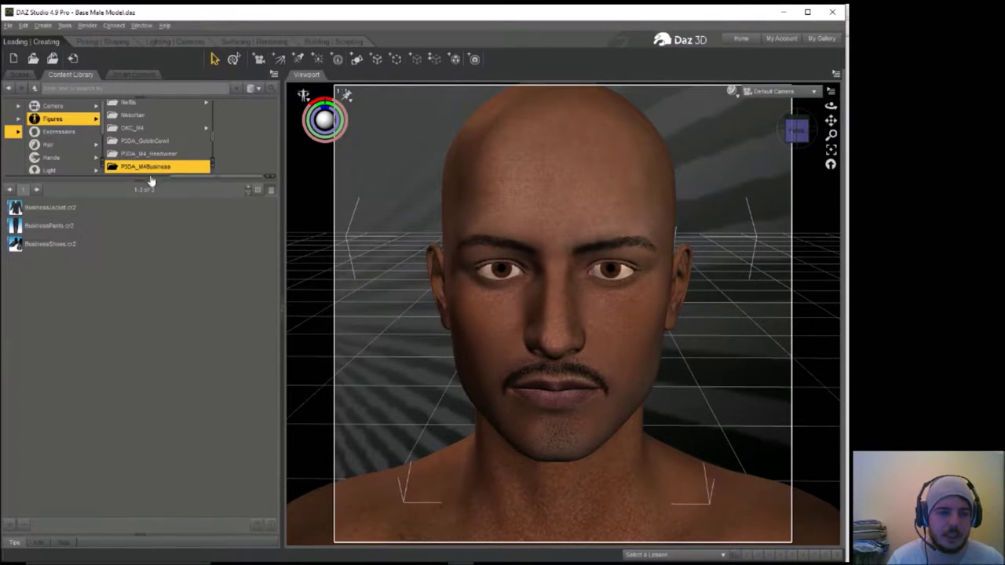
drag(69, 211, 372, 519)
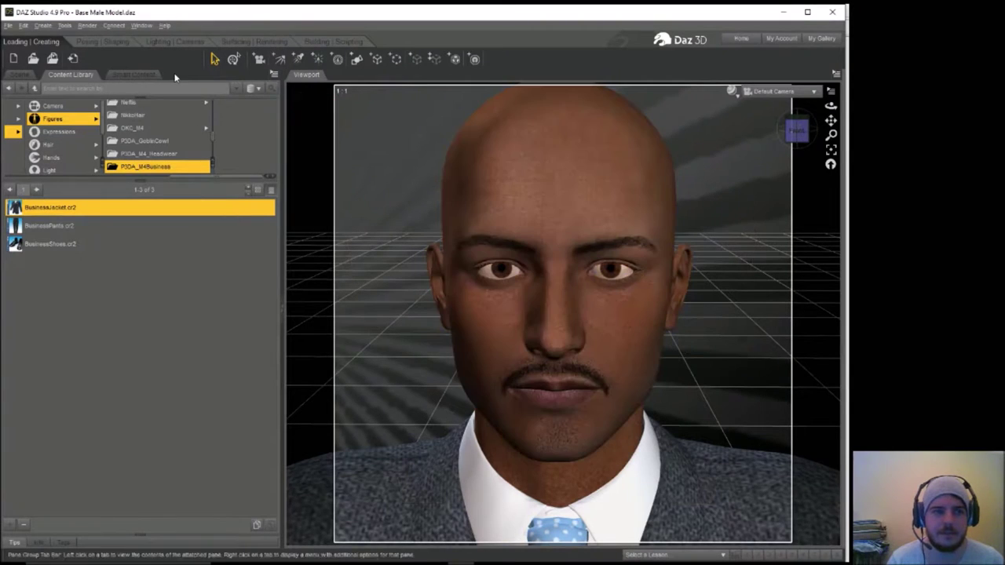
Set the Heavy body shape of the Michael 4 figure to about 0.97.
click(114, 43)
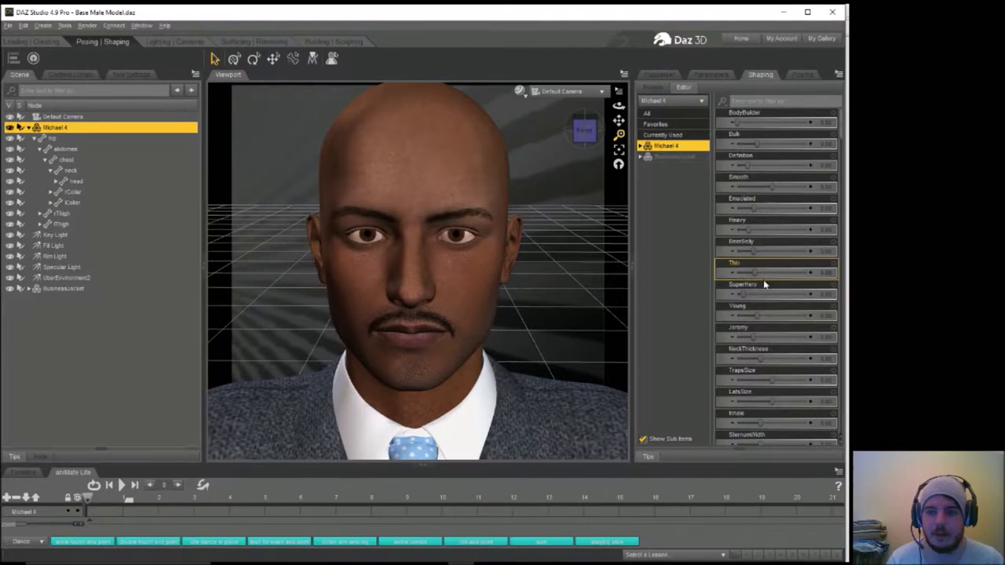
drag(750, 233, 790, 248)
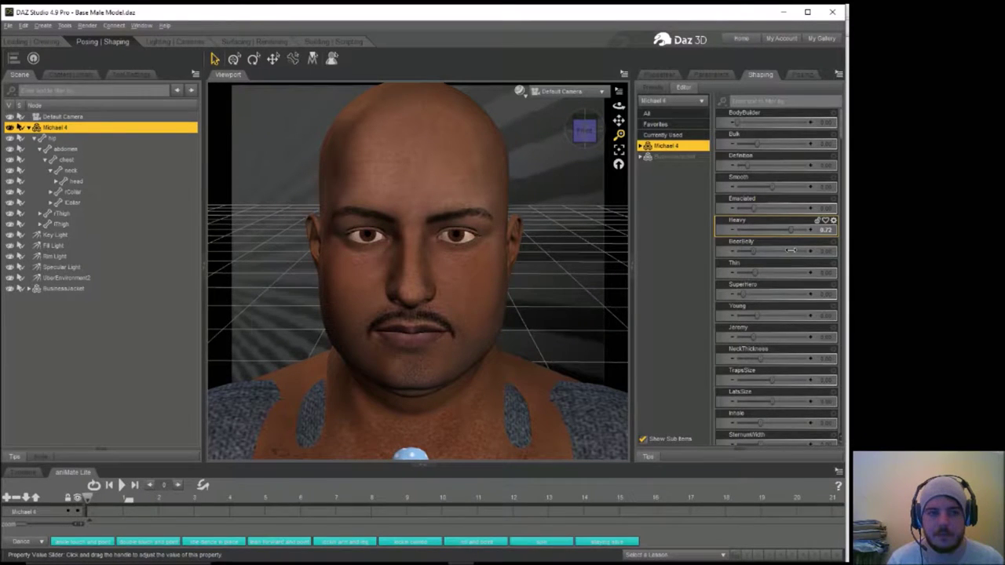
drag(790, 249, 810, 252)
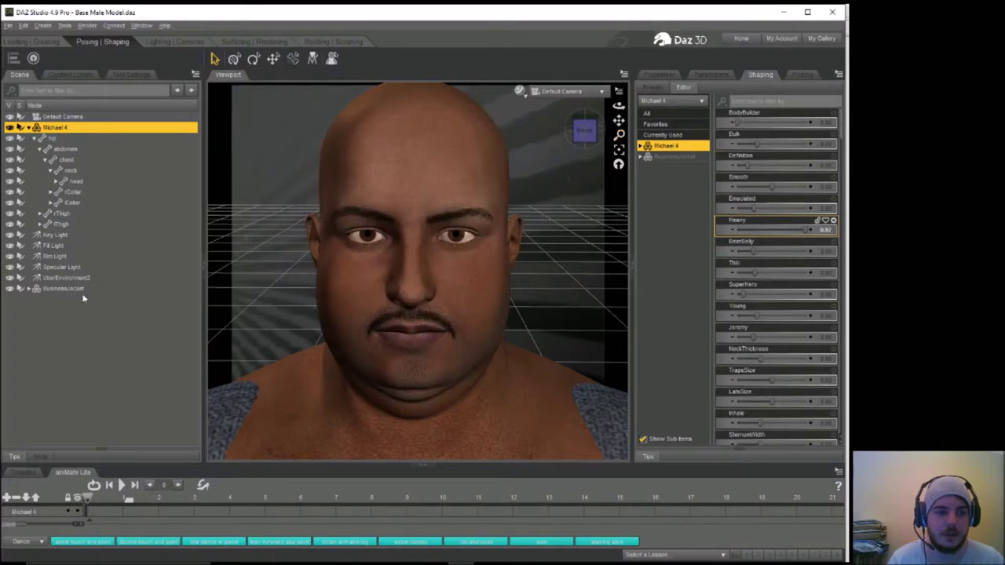
Delete the BusinessJacket from the scene and load BusinessJacket.cr2 again onto the reshaped figure.
click(65, 288)
key(Delete)
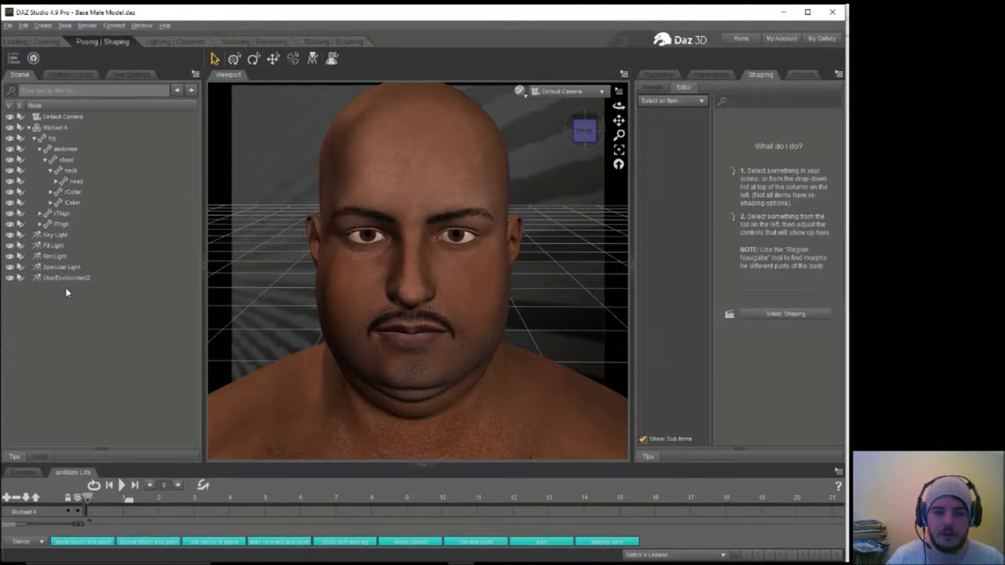
click(19, 43)
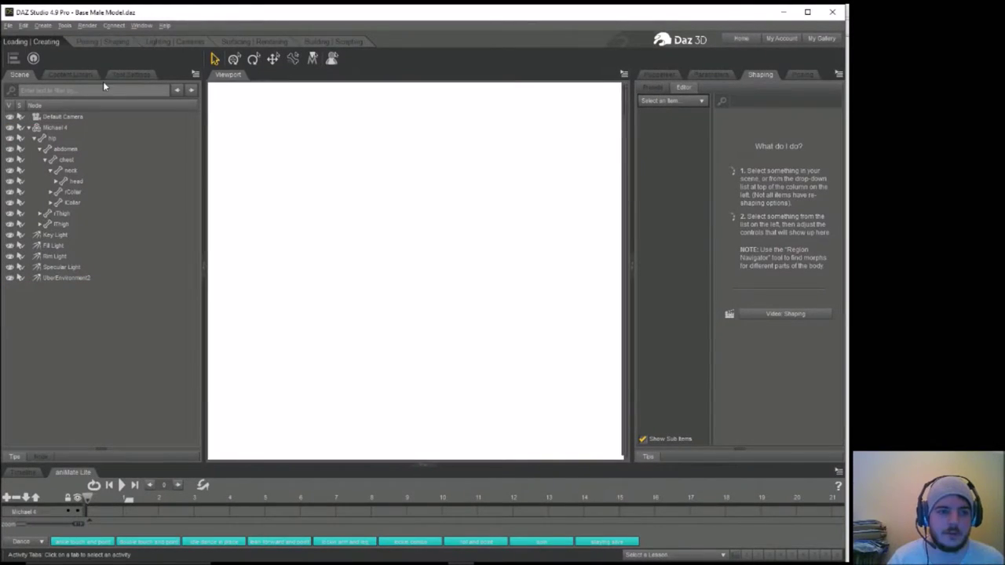
drag(56, 207, 407, 458)
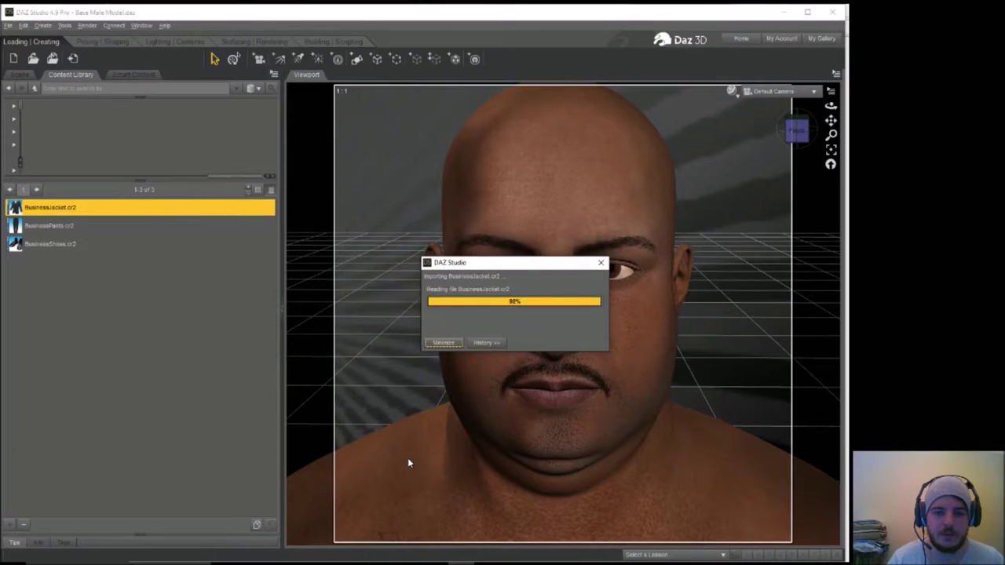
Replace the reloaded jacket with a fresh copy of BusinessJacket.cr2.
click(20, 74)
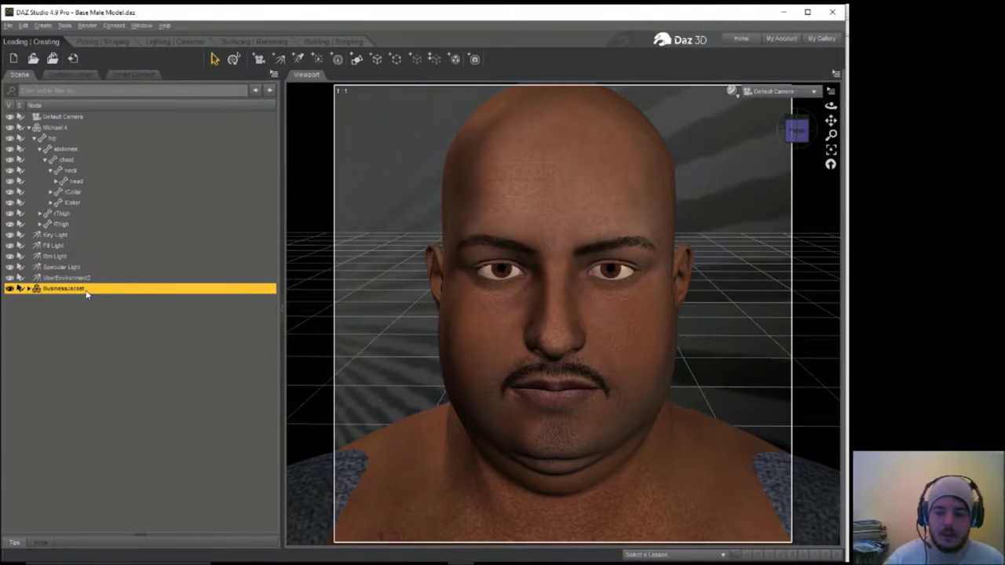
key(Delete)
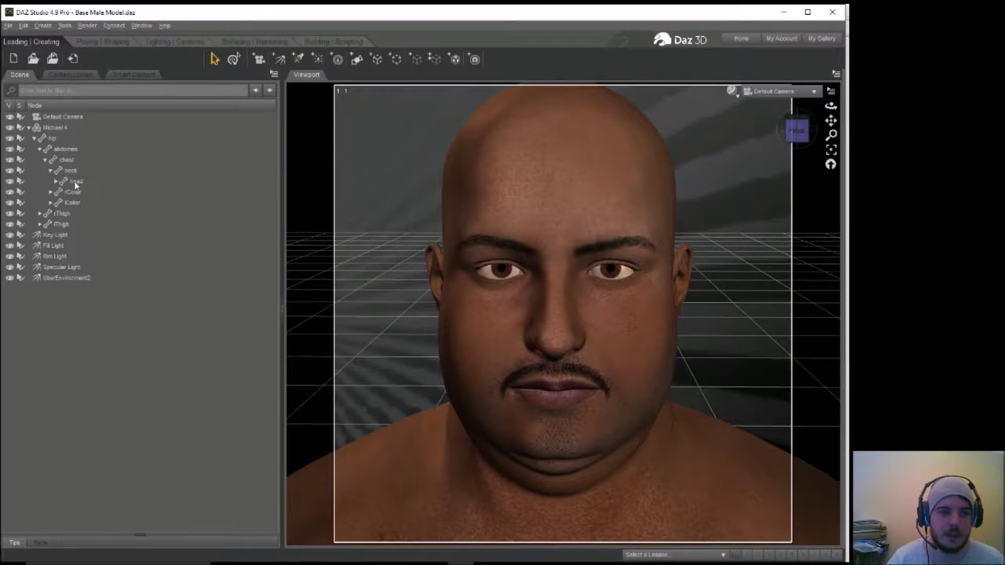
click(71, 74)
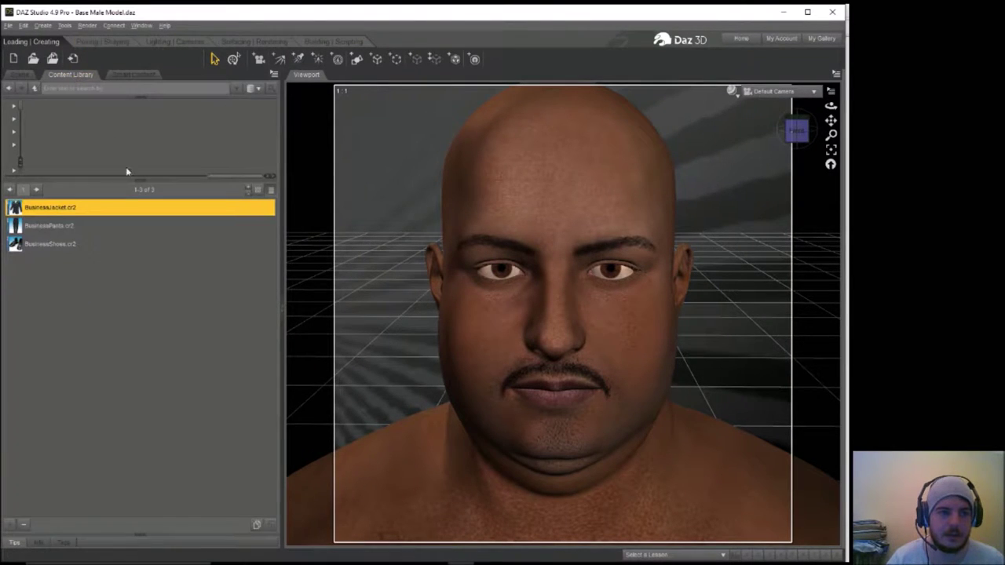
drag(53, 210, 358, 335)
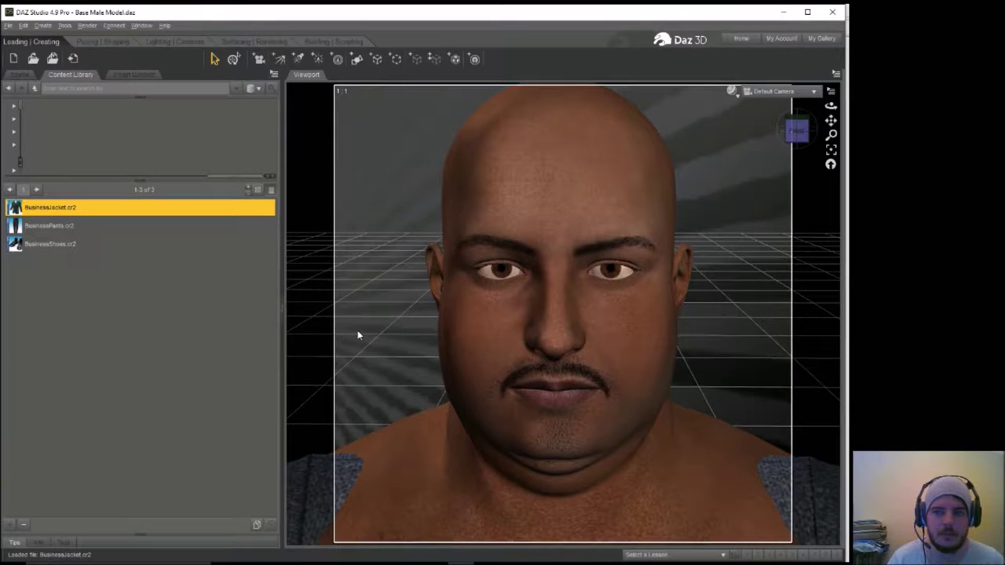
Set the Bulk shape of the BusinessJacket to about 0.75 so it covers the heavier body.
click(19, 74)
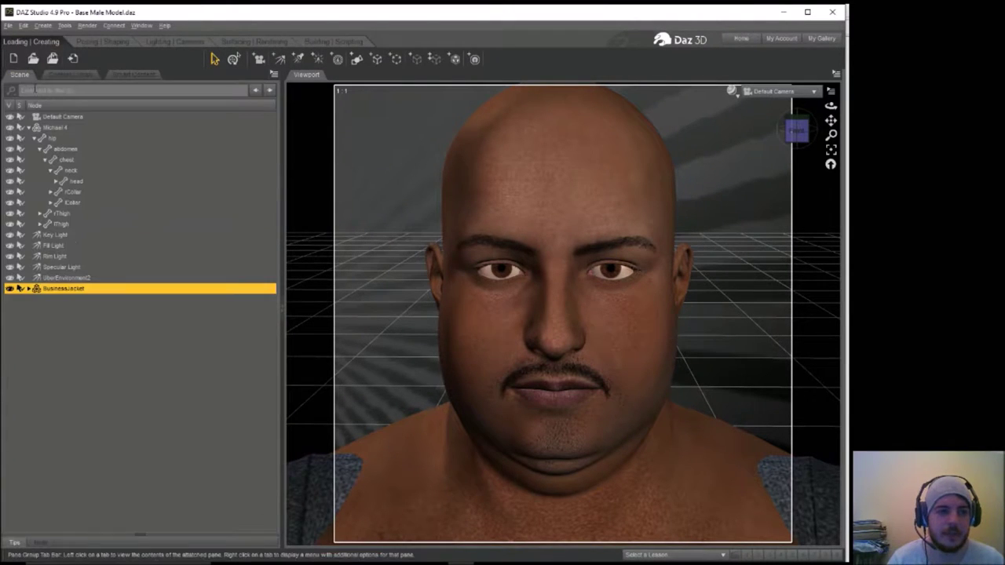
click(117, 42)
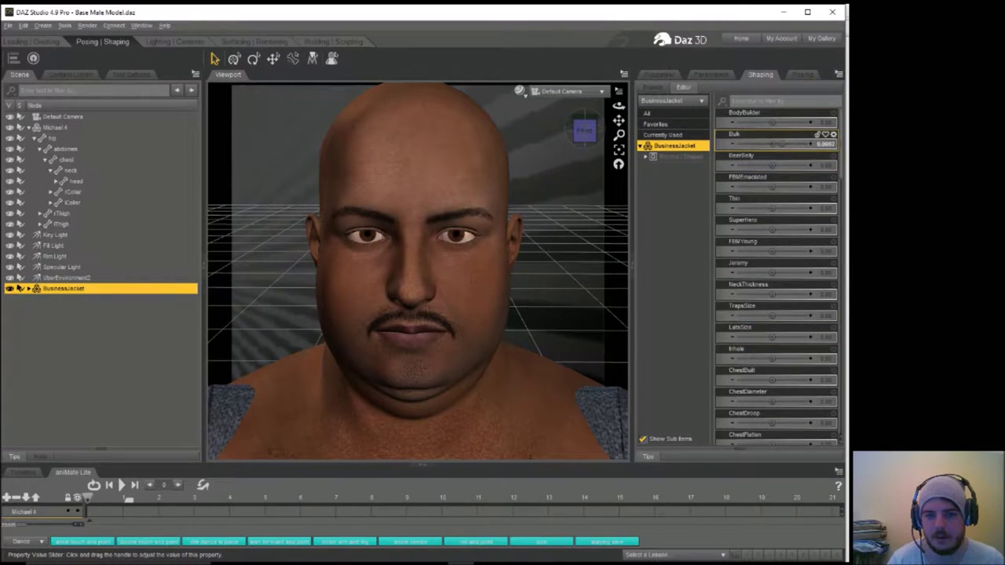
drag(789, 143, 797, 143)
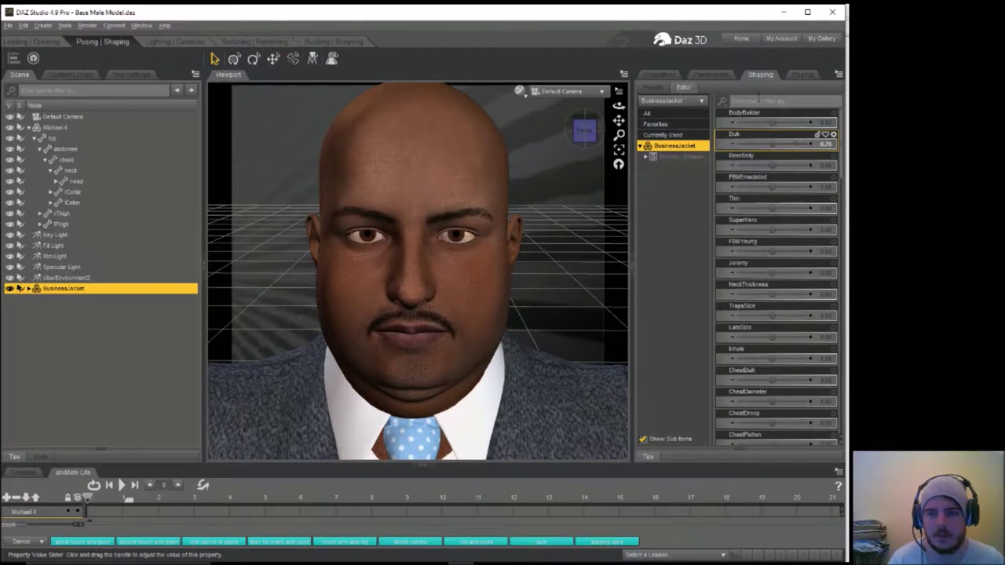
Translate the BusinessJacket slightly forward along the Z axis.
click(802, 74)
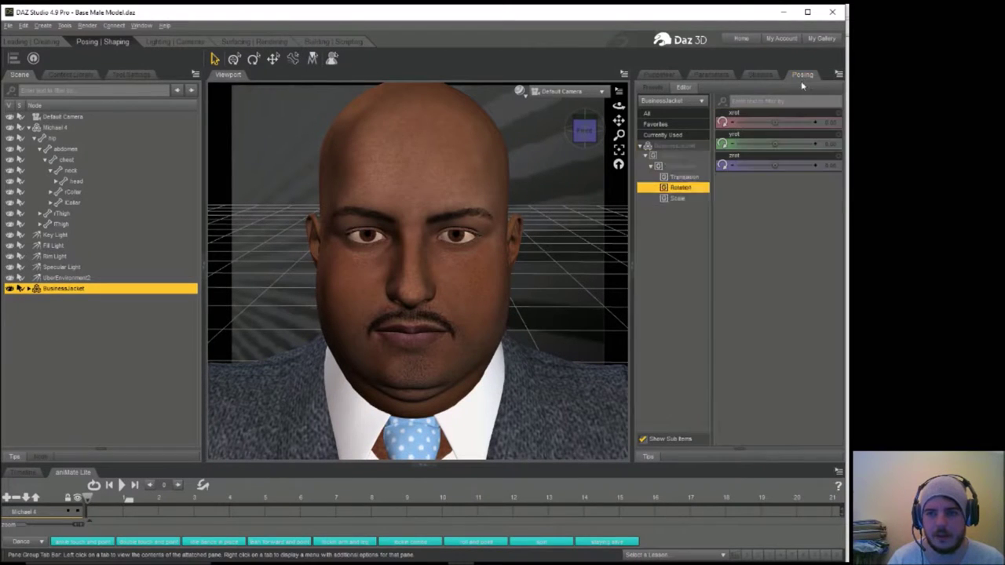
click(683, 178)
drag(777, 165, 783, 165)
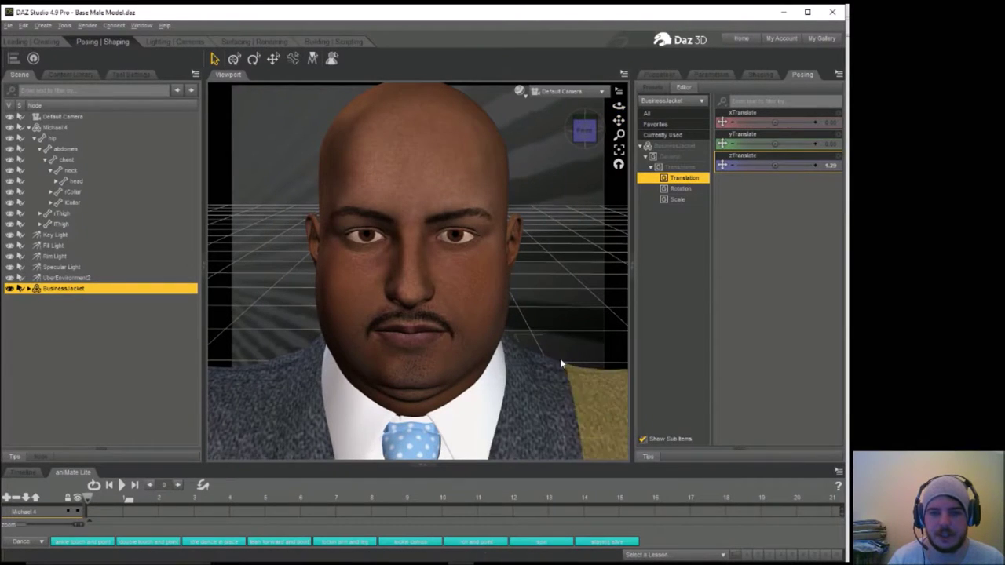
Try the P3DA_M4BSuit01 image as the Diffuse Color map of the JacketCloth surface, and set that map to None instead.
click(275, 43)
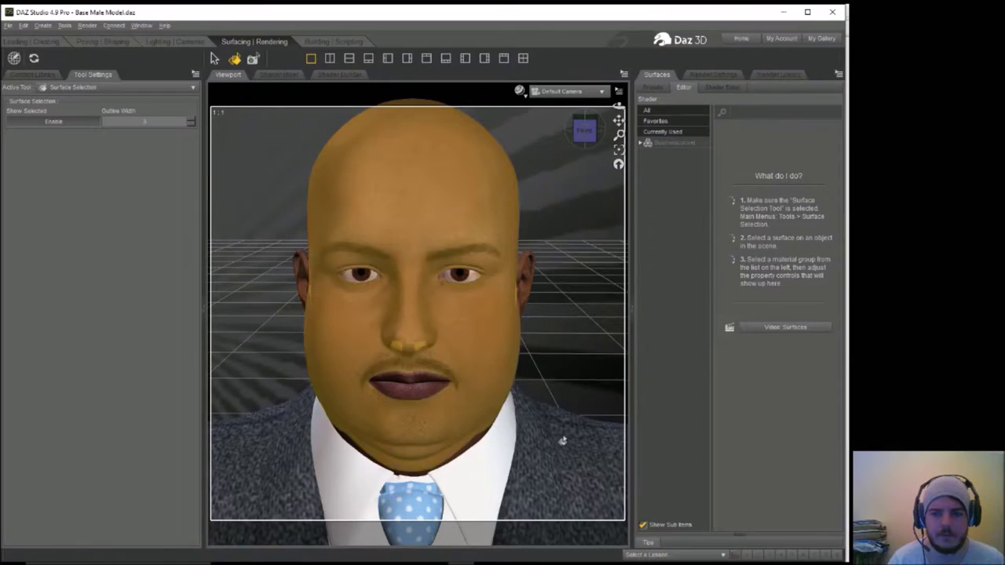
click(562, 443)
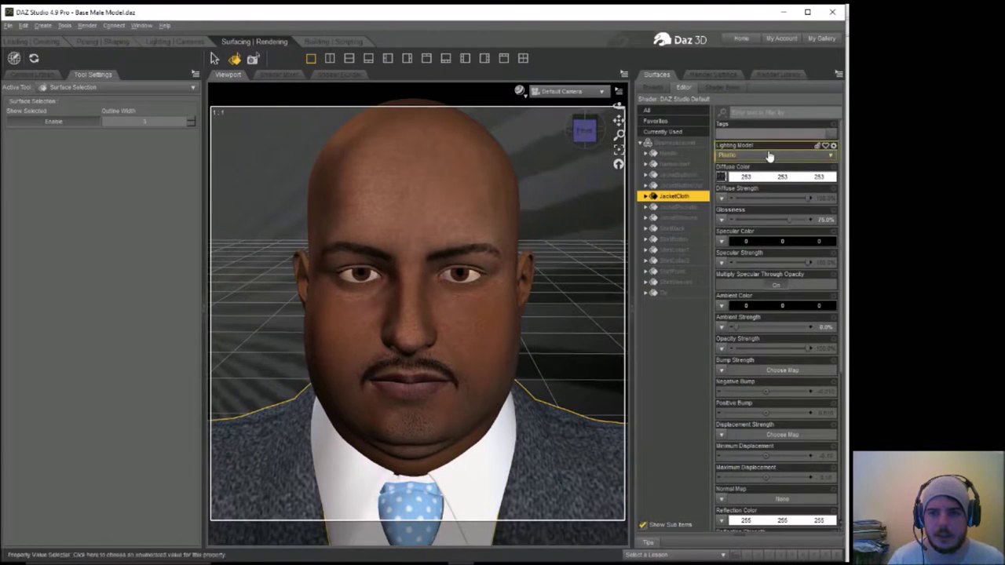
click(722, 178)
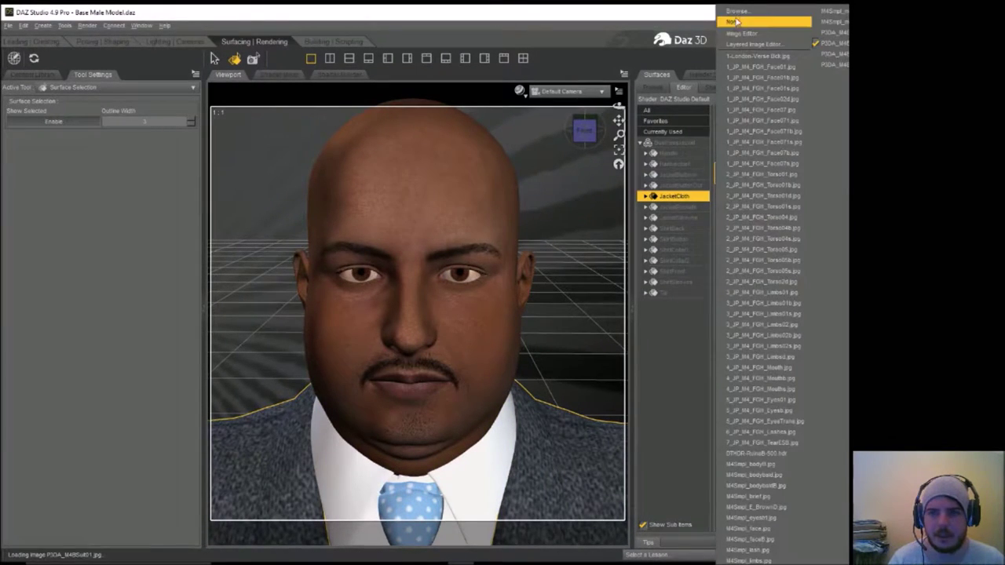
click(738, 12)
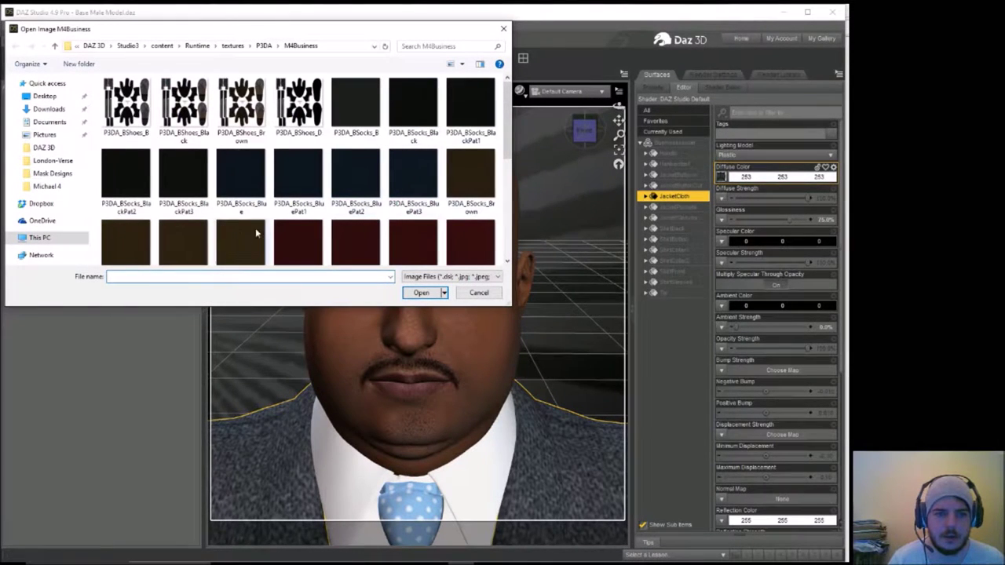
drag(508, 144, 508, 221)
click(413, 146)
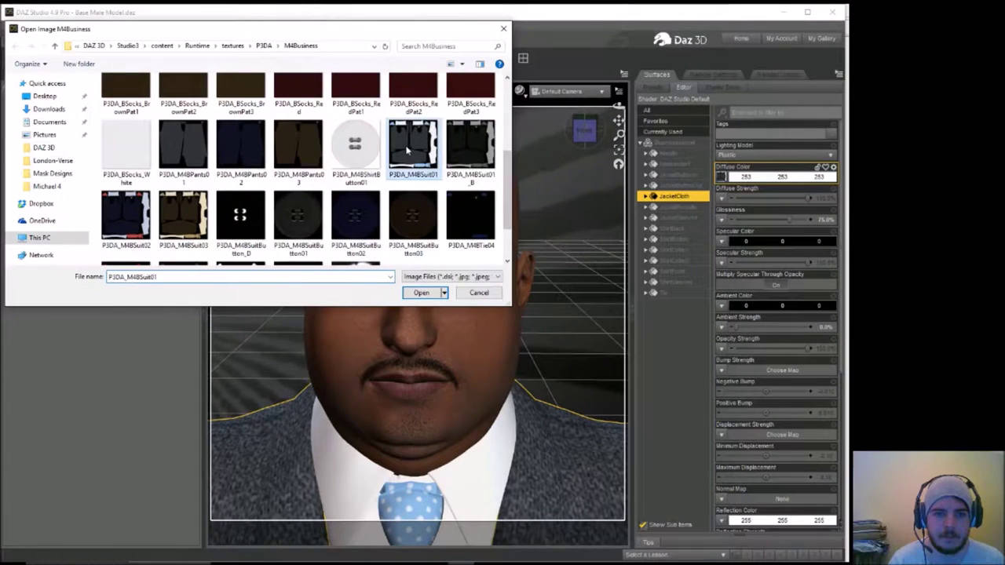
click(422, 293)
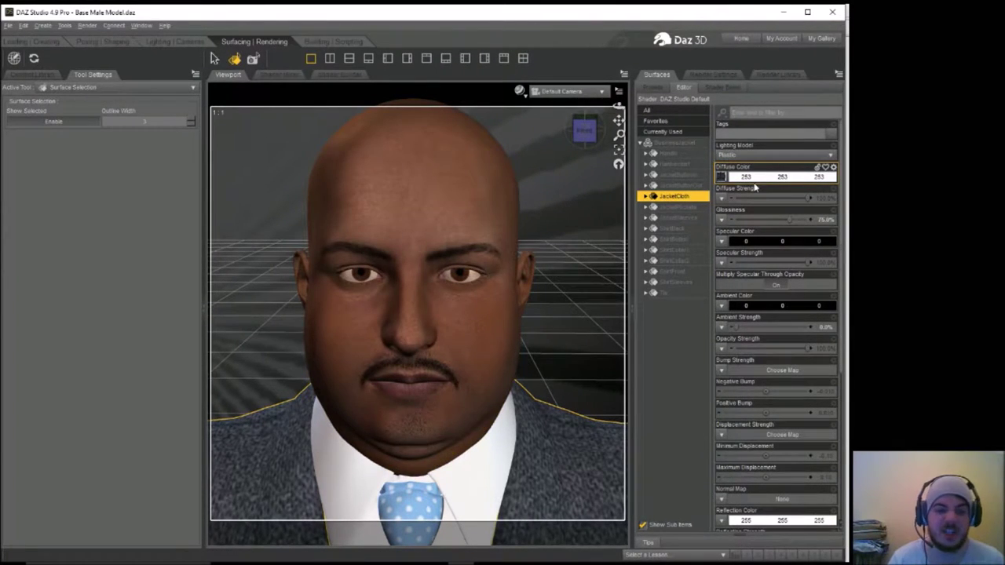
click(721, 177)
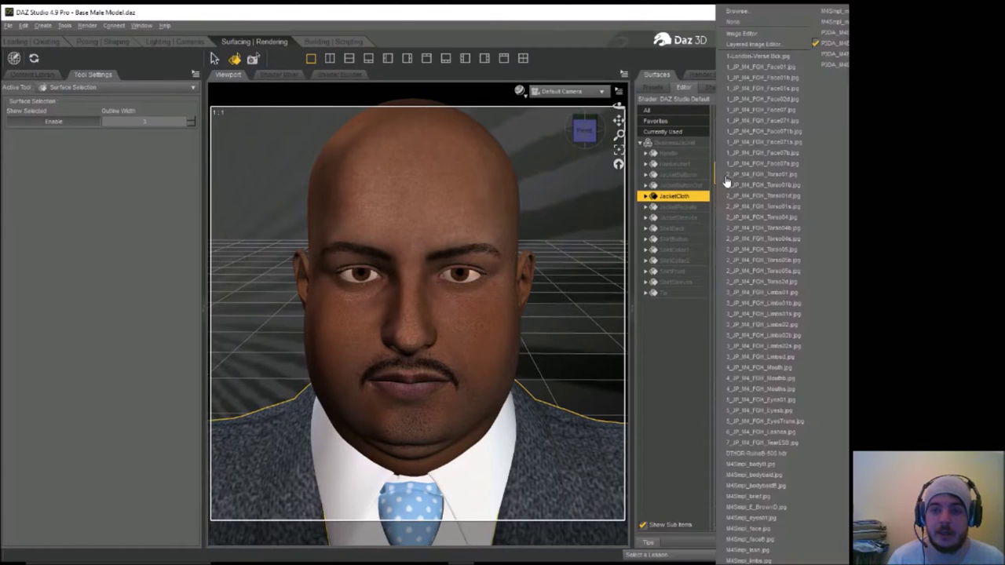
click(751, 23)
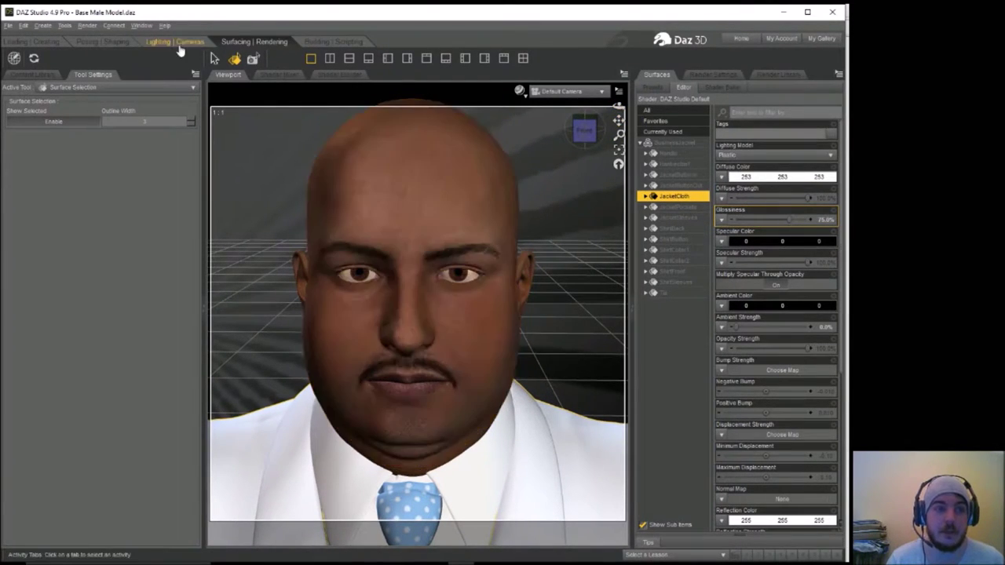
Reshape the figure's head by setting Daryl to about 90%, Dylan to about 71% and Old to about 30%.
click(100, 42)
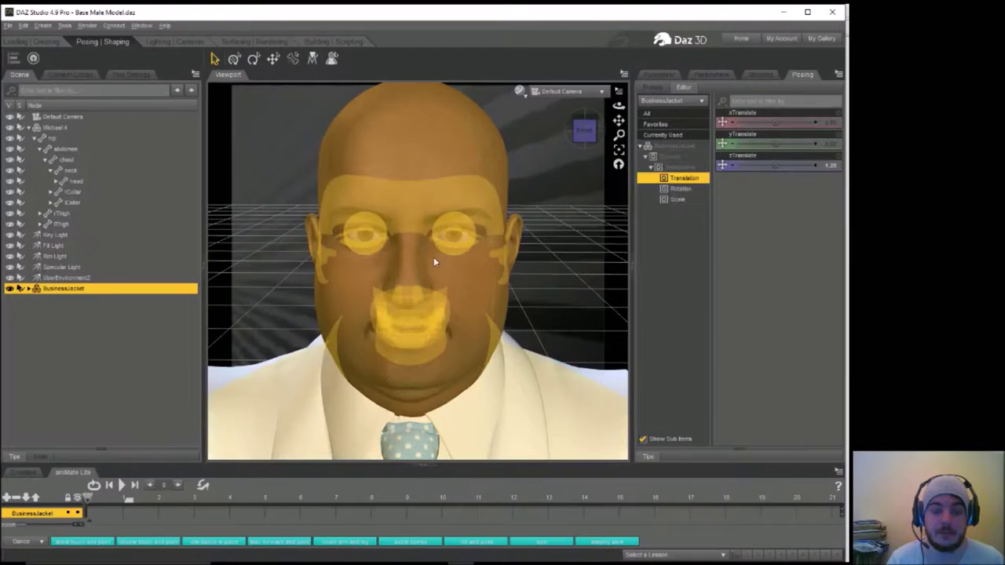
click(432, 259)
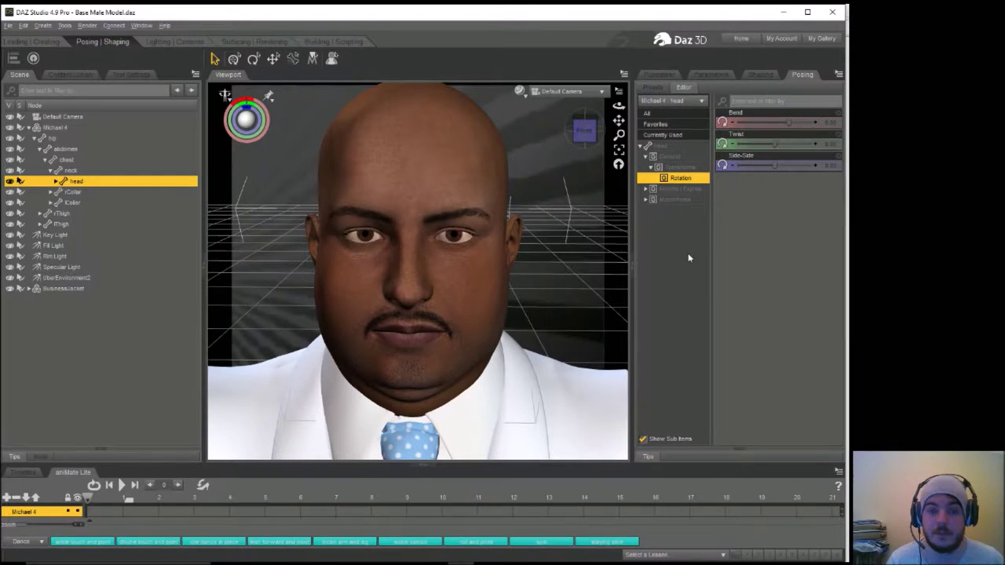
click(759, 74)
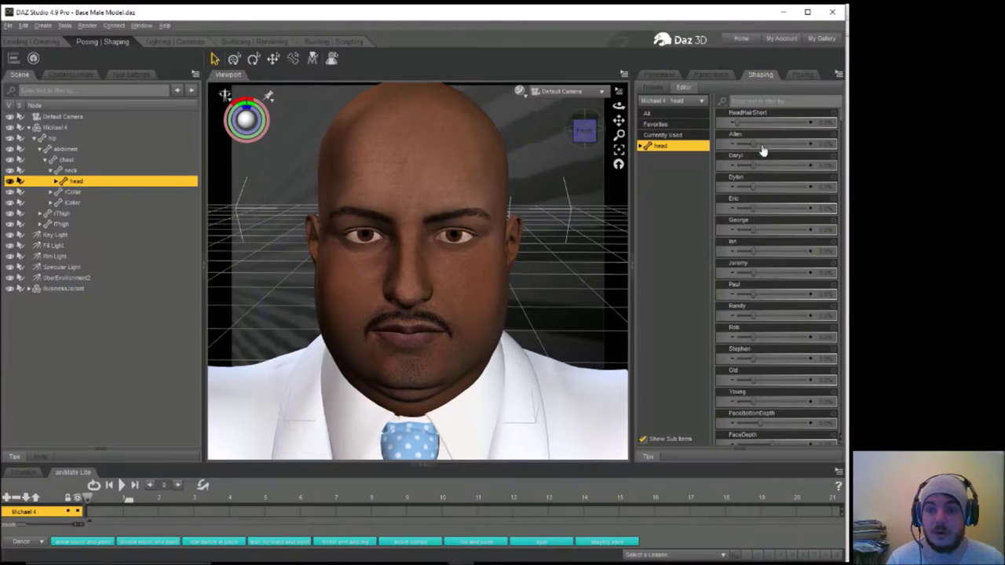
drag(752, 187, 799, 168)
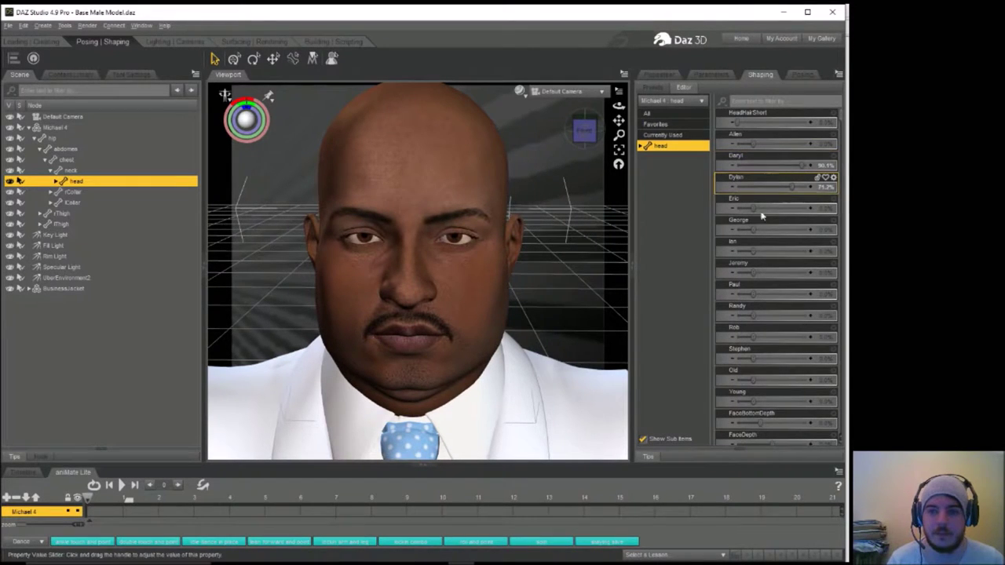
drag(755, 380, 769, 382)
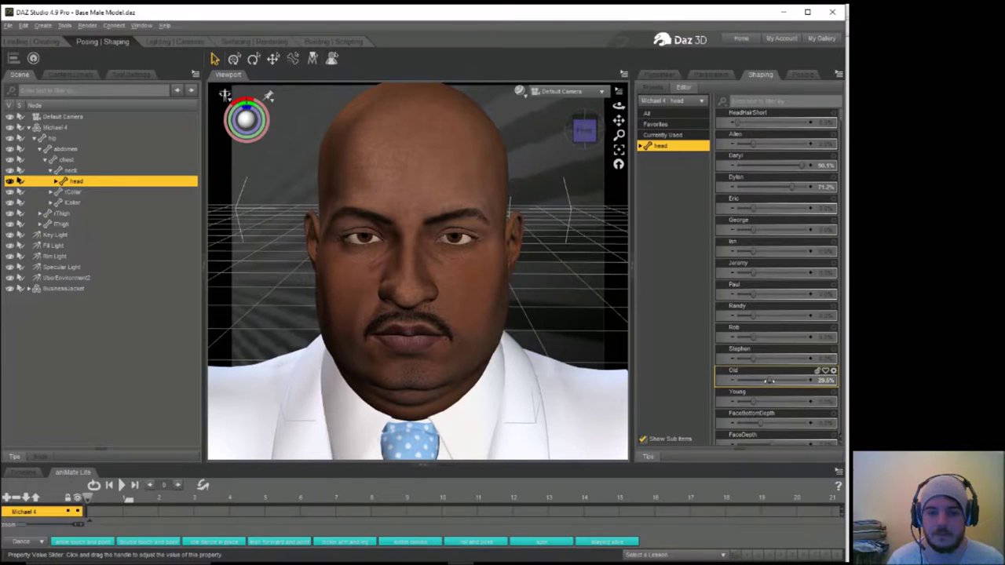
Find FaceSize in the head's full-head morph group and set it to about 101%.
scroll(839, 369, down, 10)
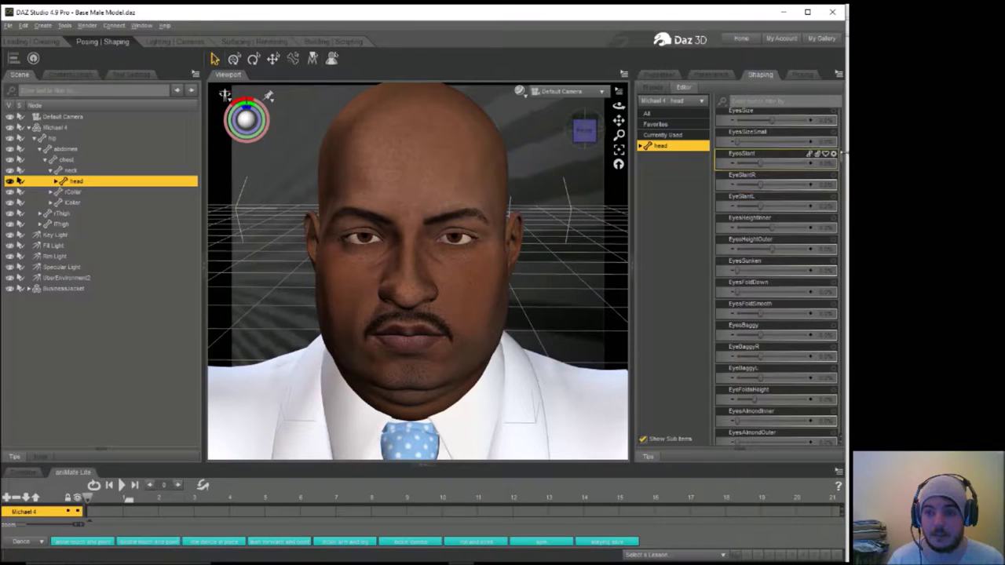
scroll(772, 116, up, 1)
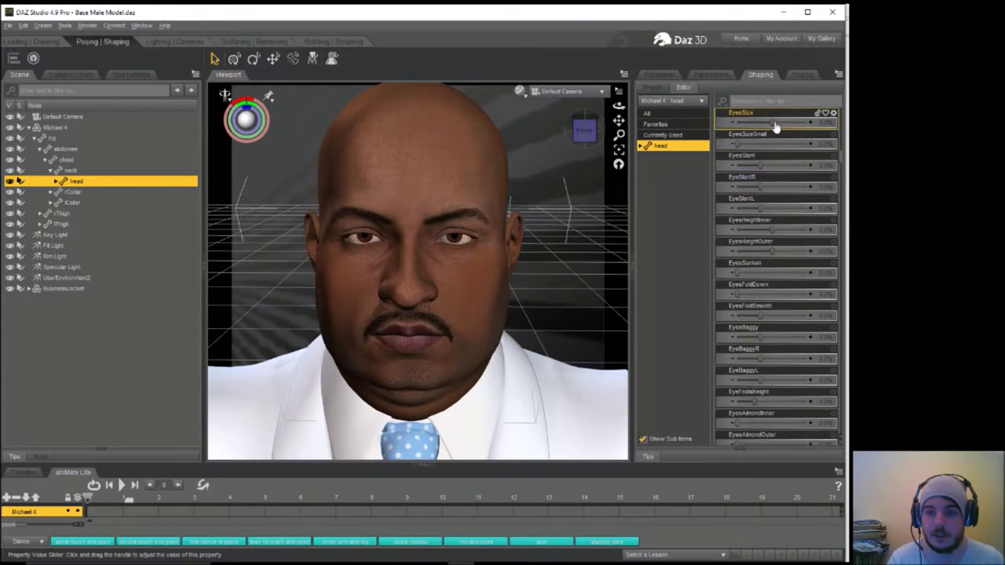
click(641, 146)
click(646, 157)
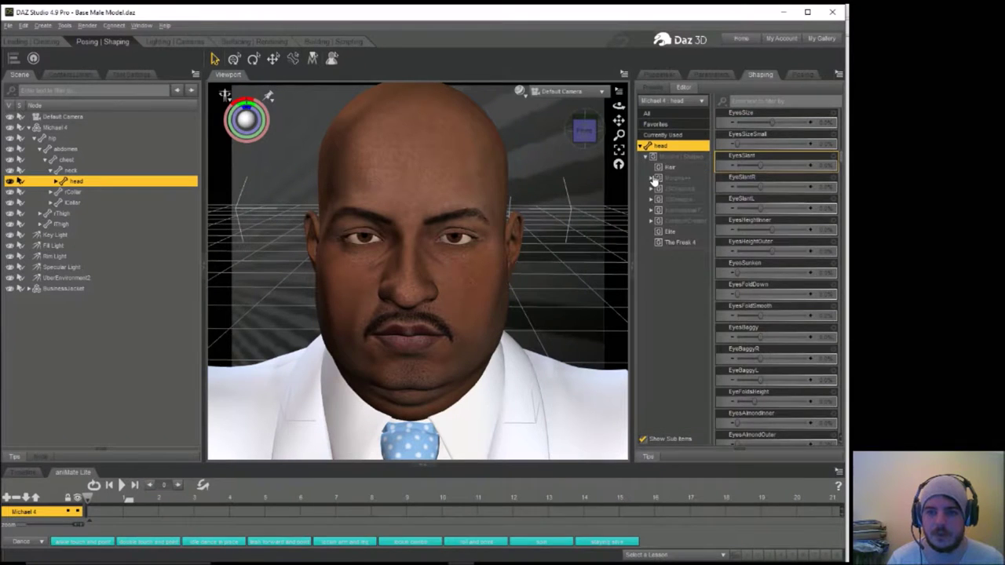
click(651, 179)
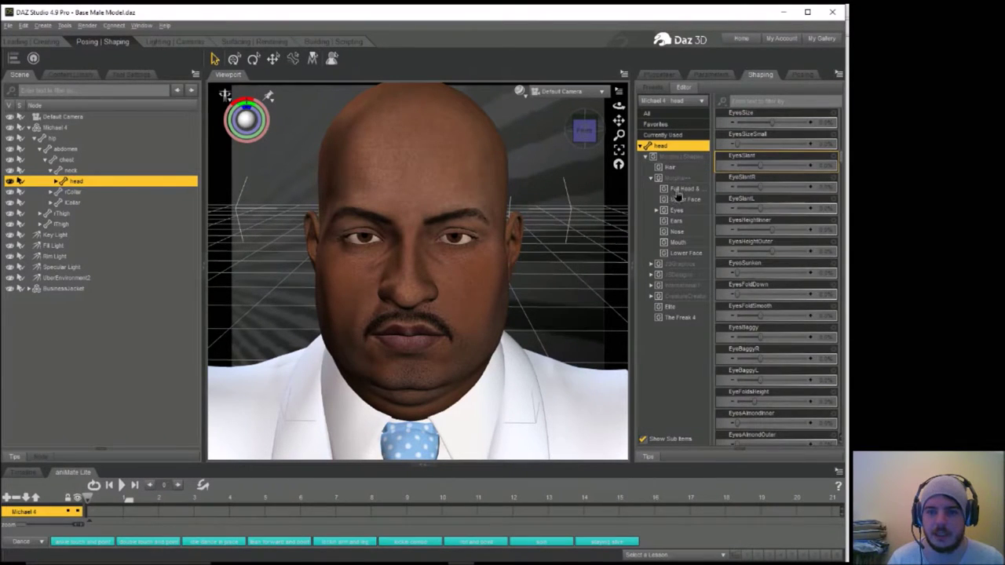
click(677, 192)
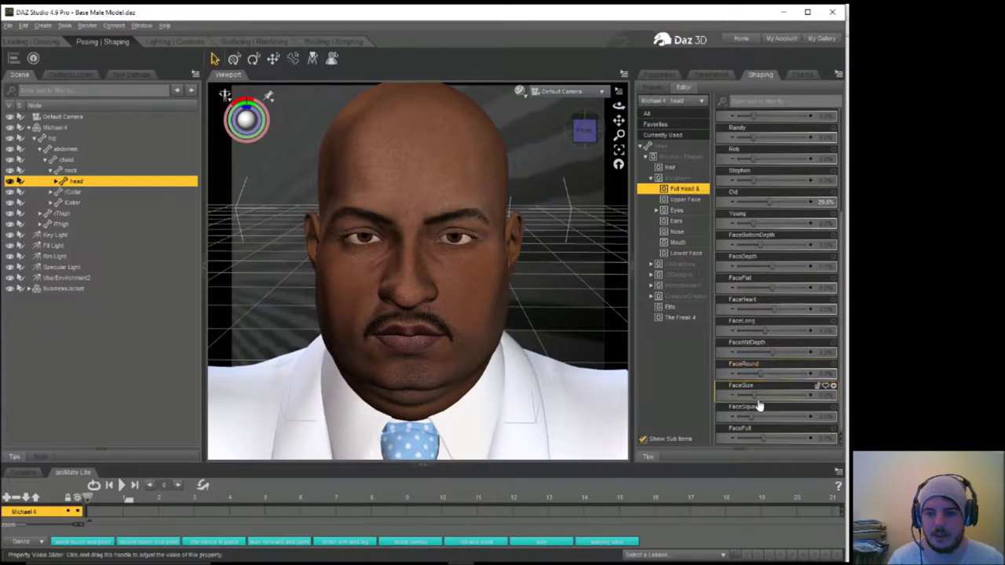
drag(755, 395, 791, 398)
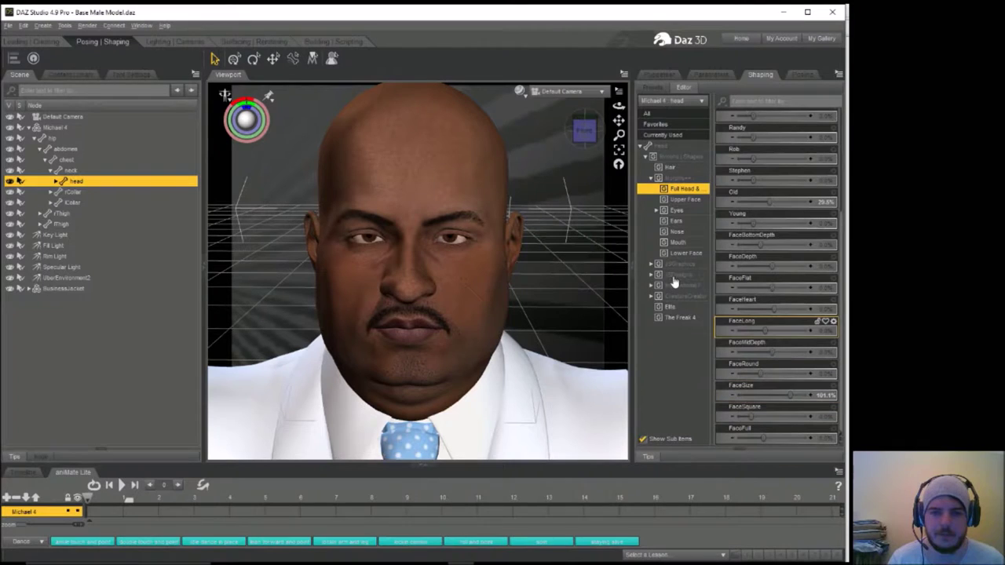
Select the BusinessJacket's Tie surface and set its Diffuse Color map to None.
click(43, 42)
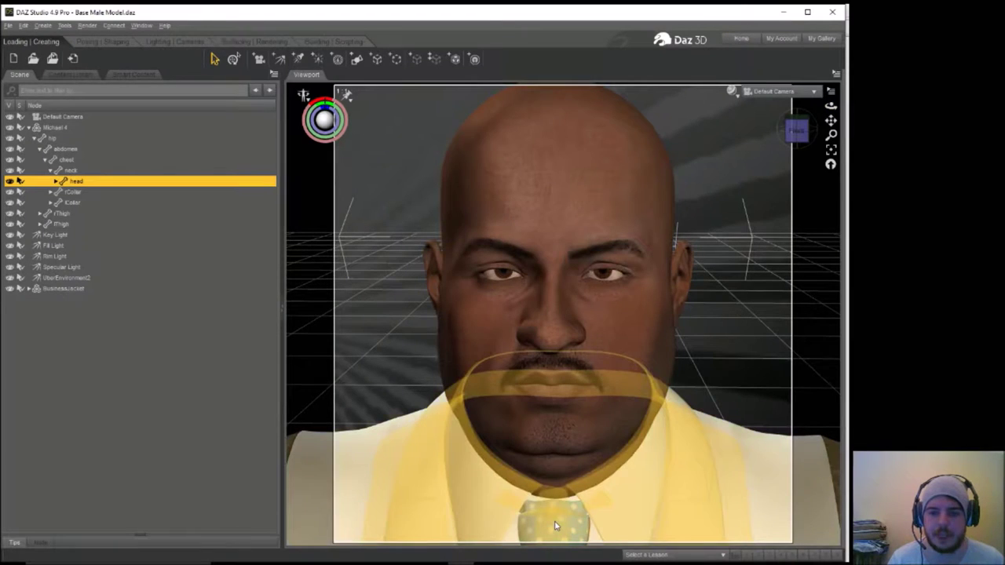
click(255, 41)
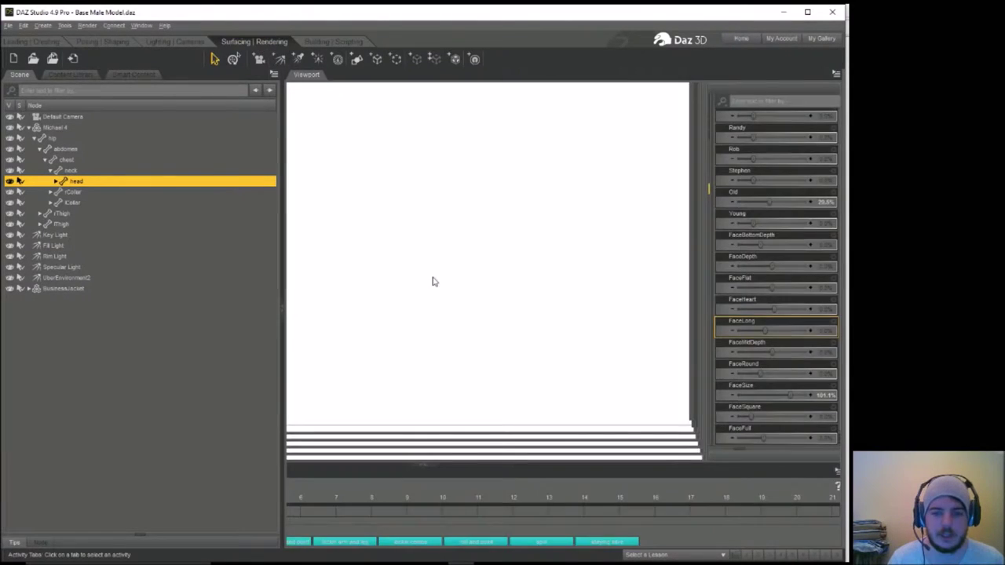
click(422, 518)
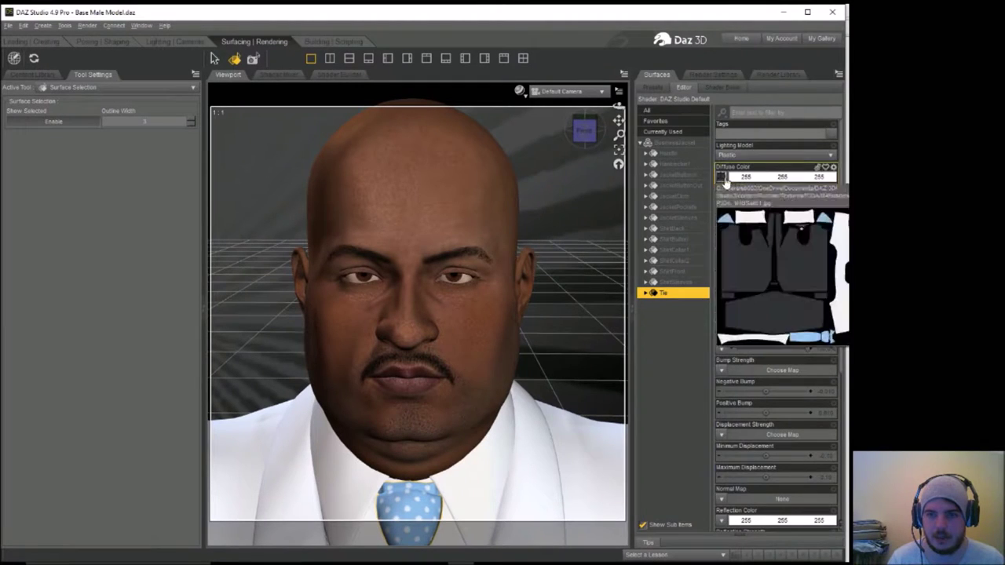
click(723, 179)
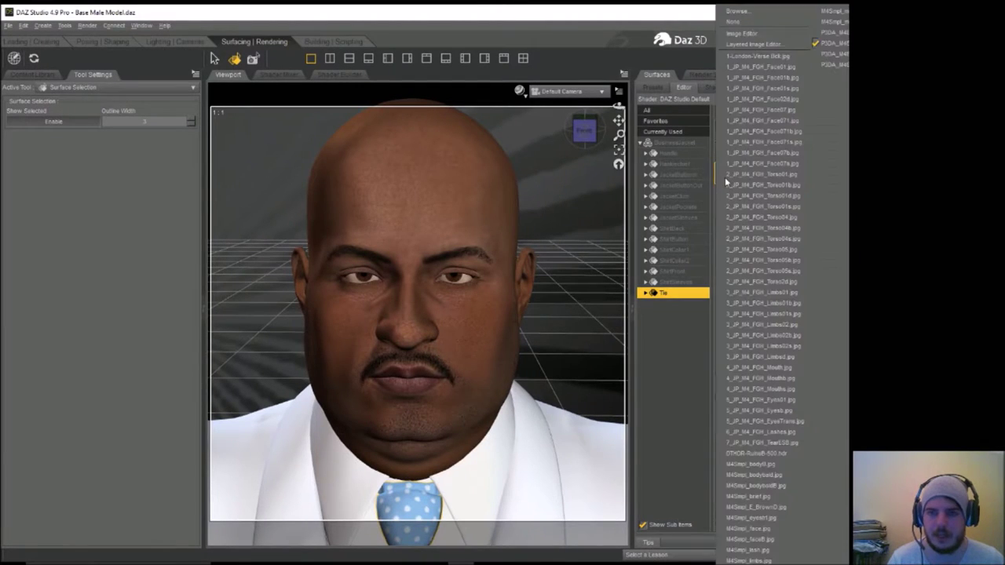
click(748, 21)
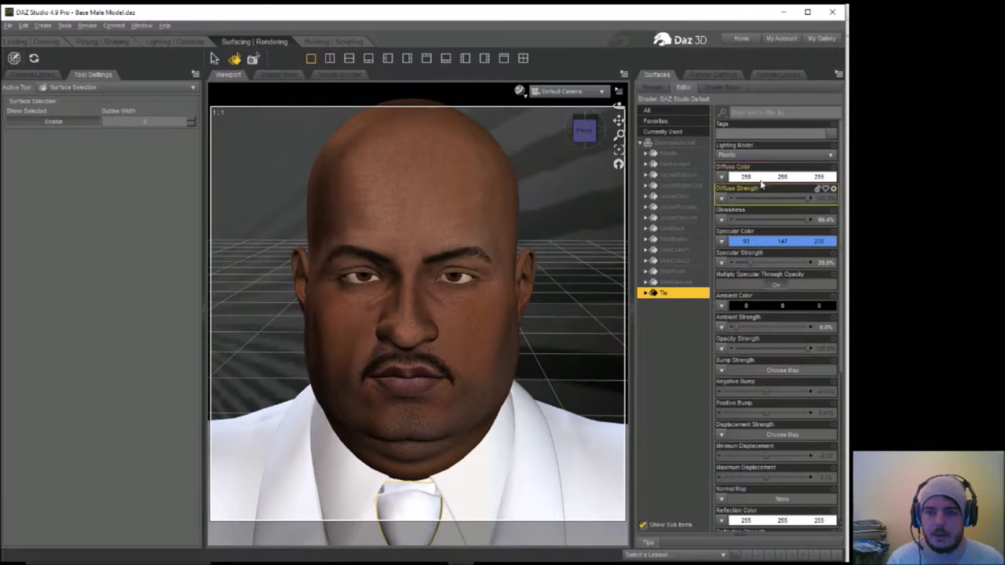
Change the Diffuse Color of the Tie surface to bright magenta.
click(764, 181)
click(433, 217)
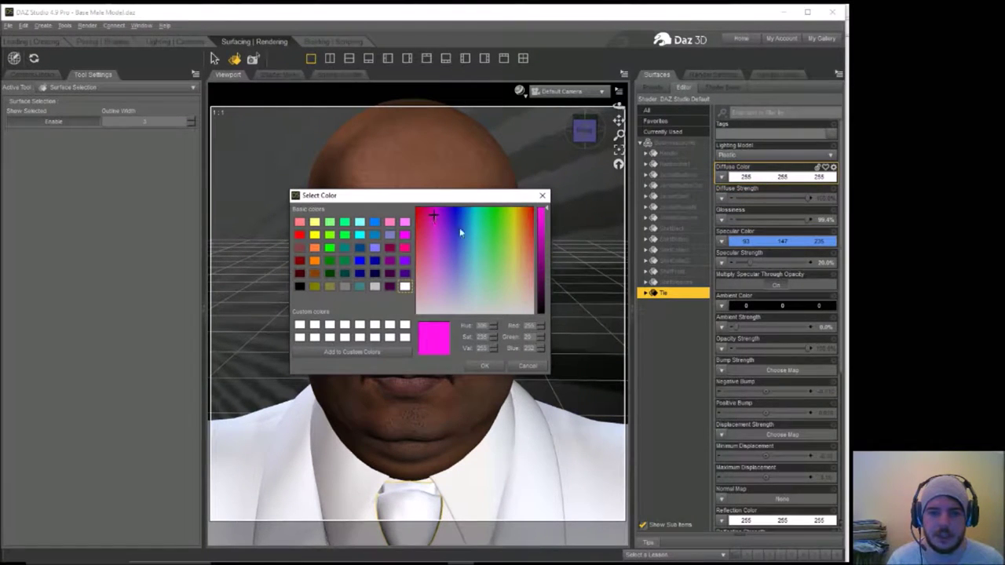
click(483, 366)
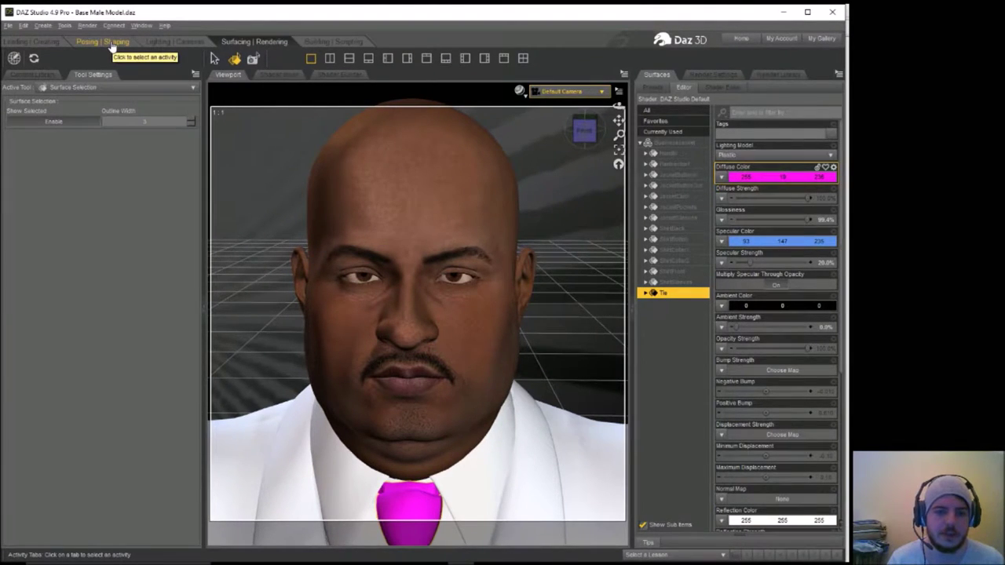
Load Trilby_Hat.cr2 from the P3DA_M4_Headwear content folder onto the figure's head.
click(31, 41)
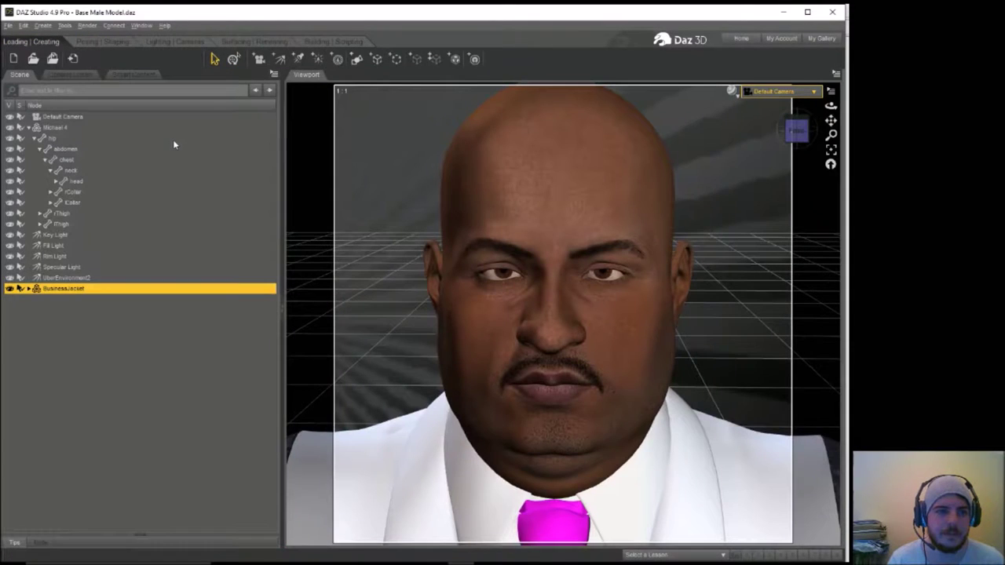
click(71, 74)
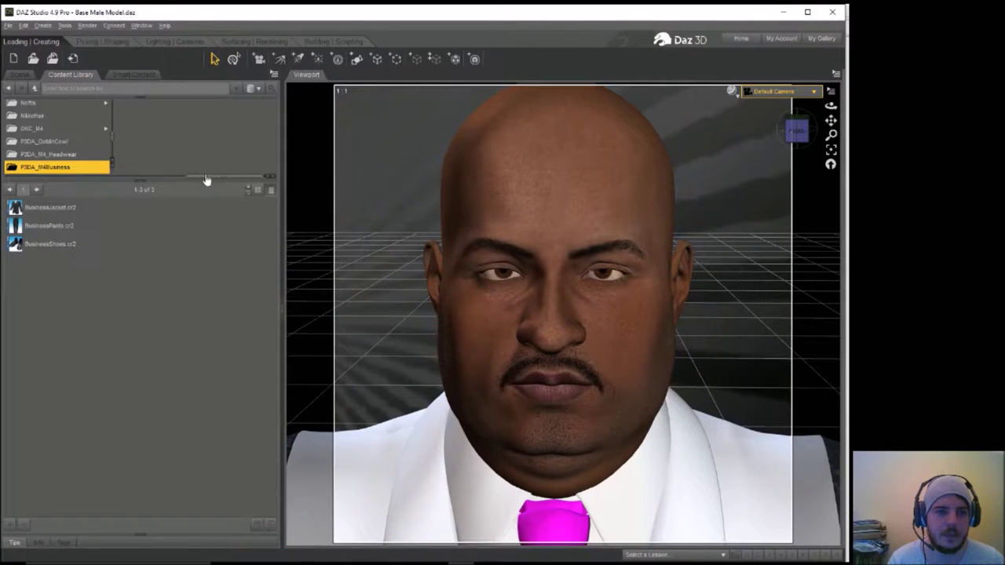
drag(206, 180, 195, 176)
click(71, 156)
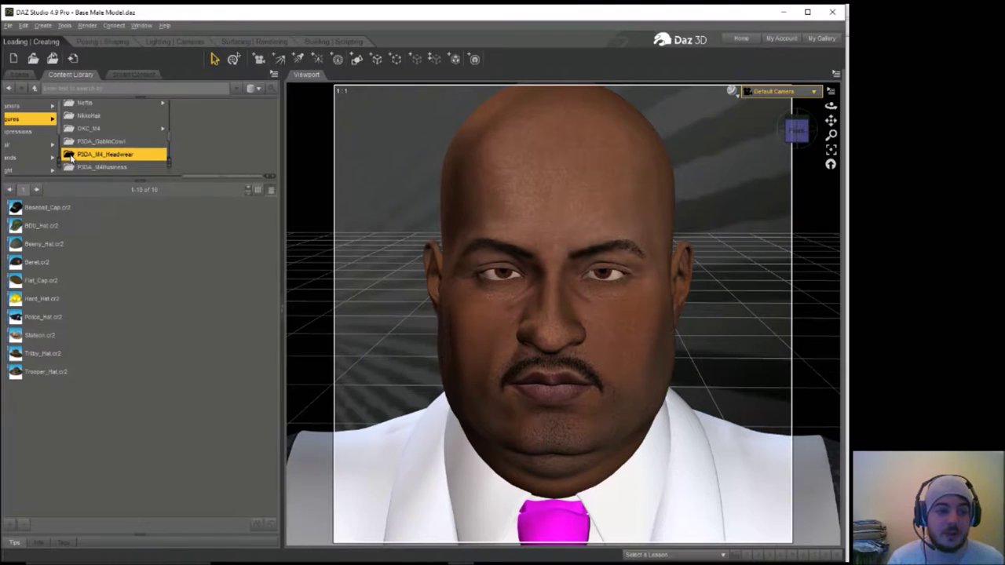
mouse_move(131, 234)
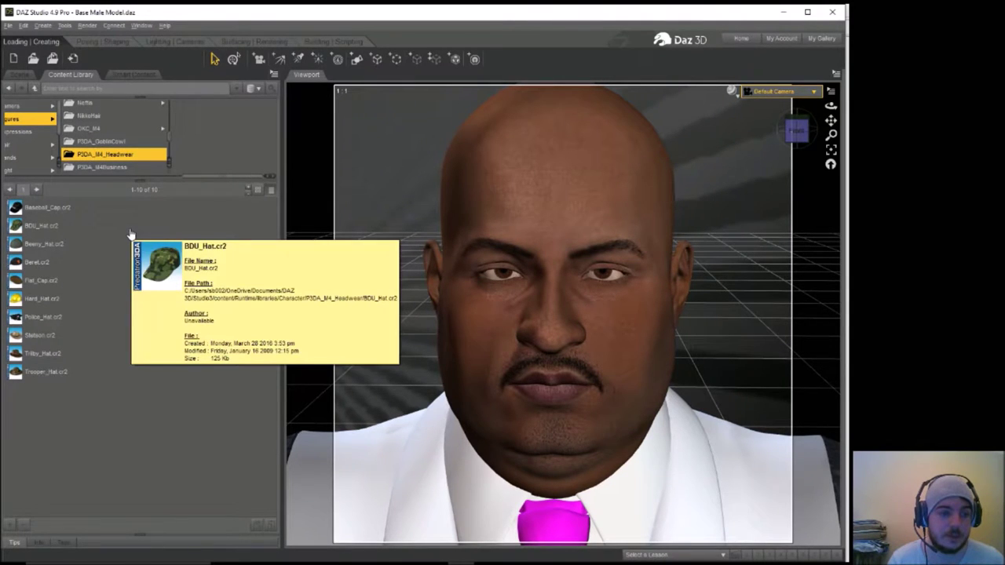
mouse_move(43, 362)
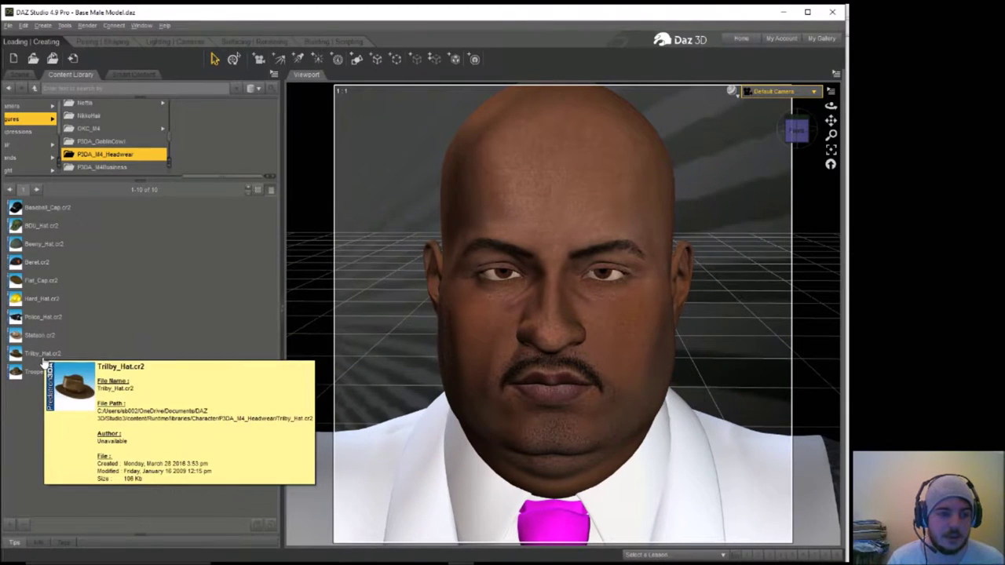
drag(35, 360, 514, 196)
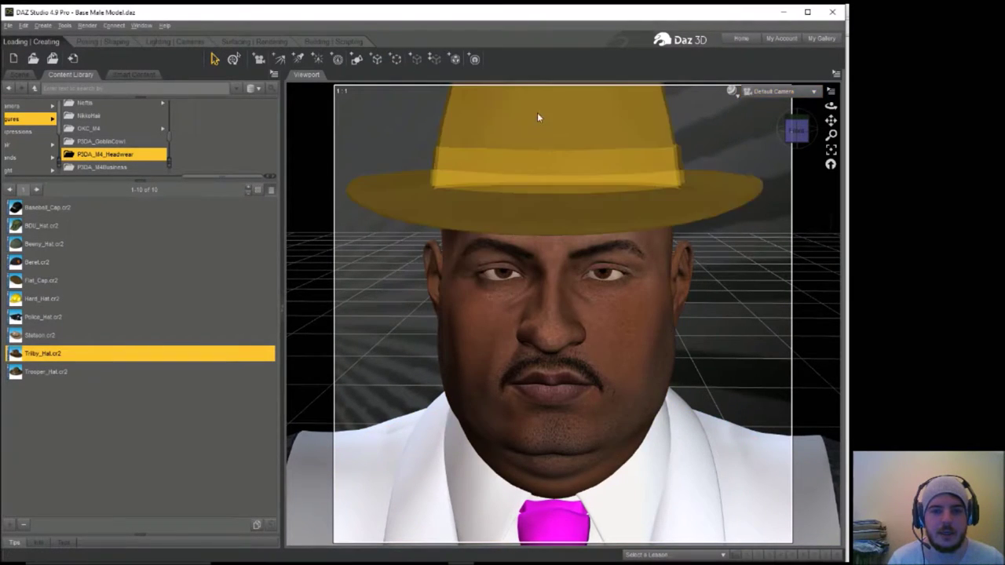
Tilt the trilby hat on all three rotation axes, with yrot about -7 and zrot about 7.
click(93, 42)
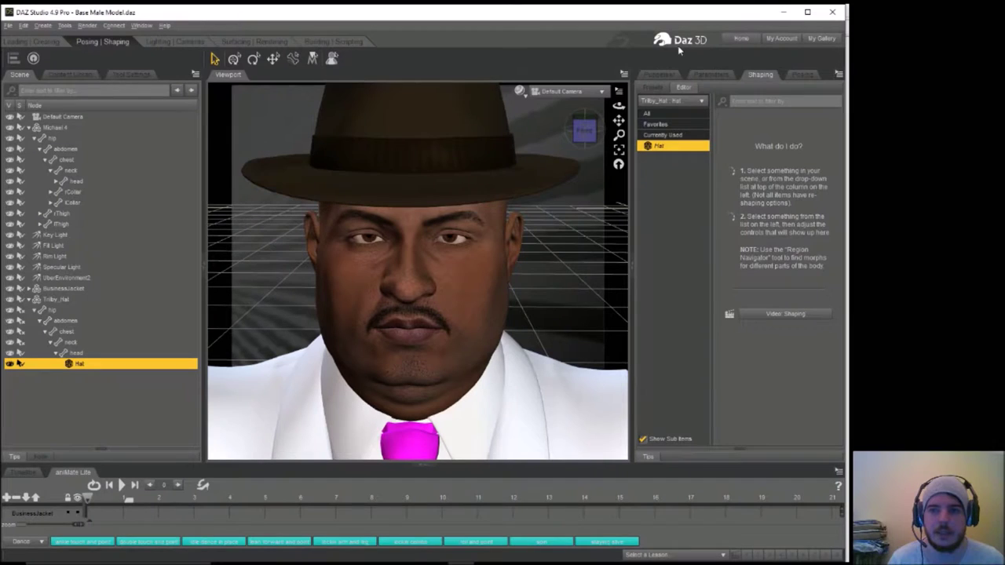
click(804, 76)
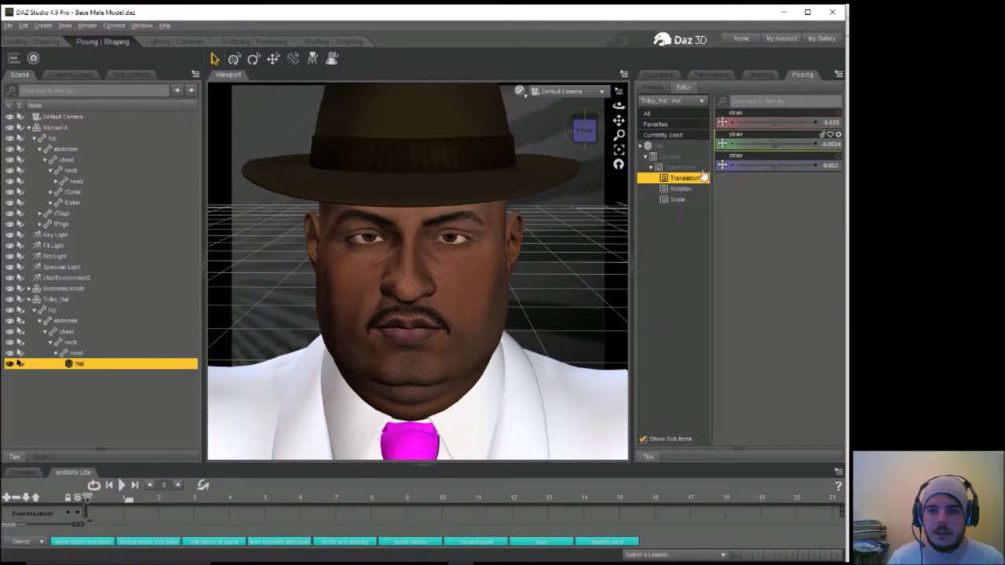
click(684, 190)
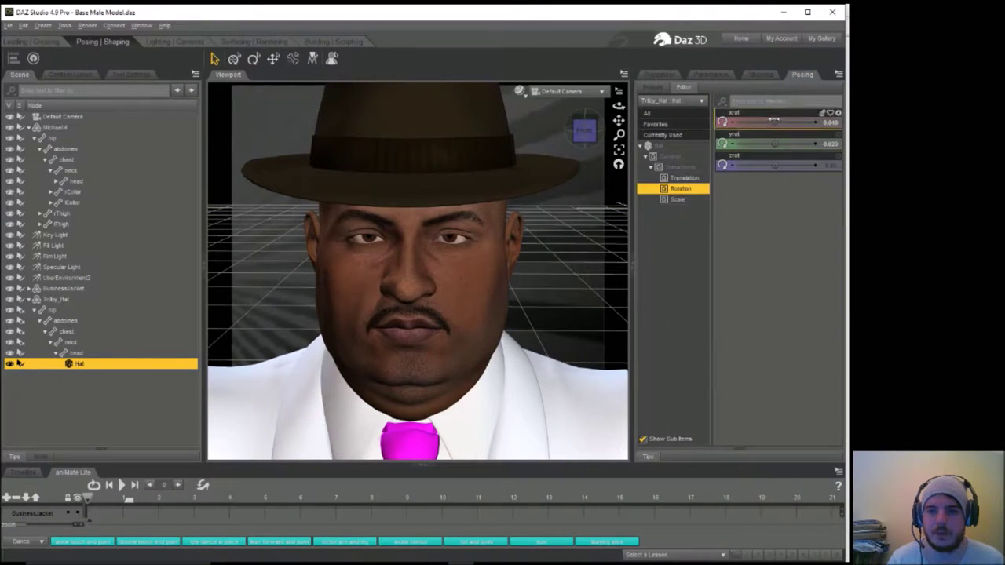
drag(774, 123, 780, 165)
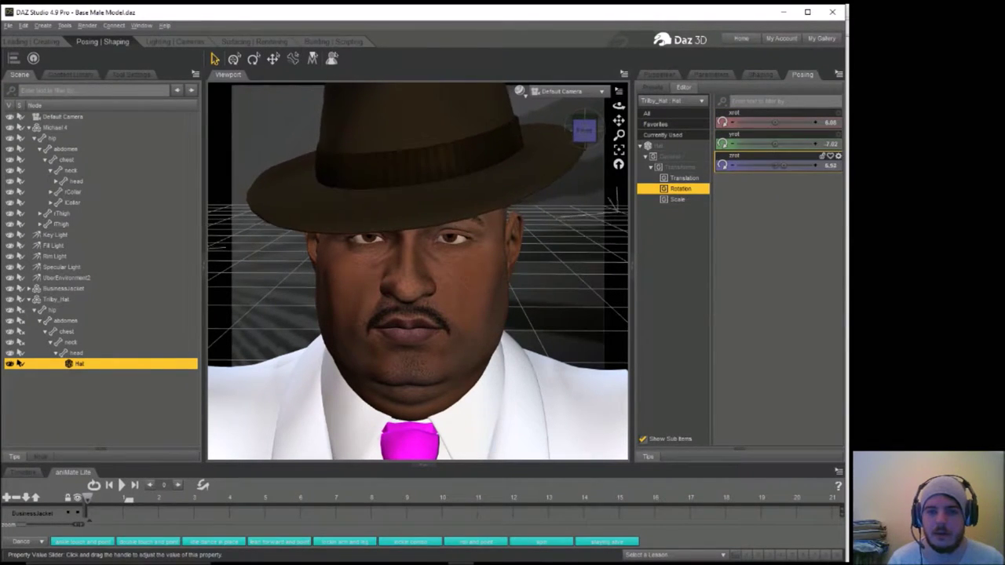
Shift the trilby hat sideways by setting its xtran to about -0.70.
click(699, 179)
drag(774, 122, 768, 123)
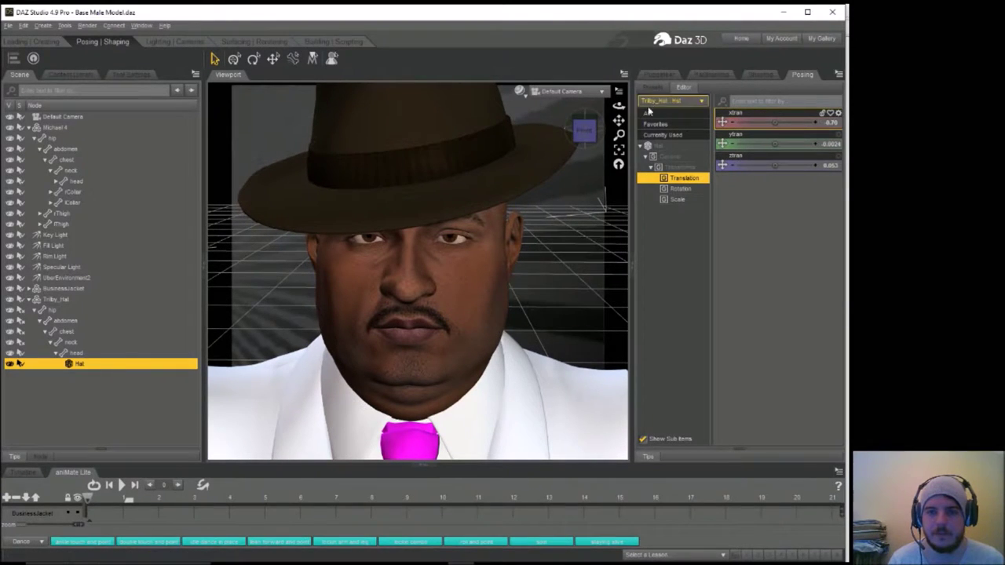
drag(620, 106, 616, 108)
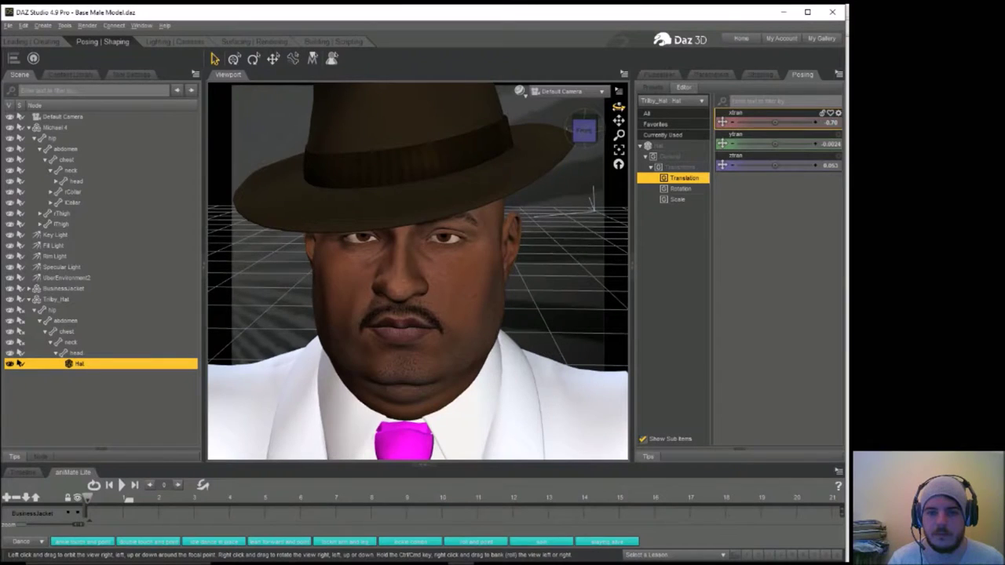
Give the figure's head a smiling expression by setting Happy in the Morphs++ group to about 36%.
click(466, 258)
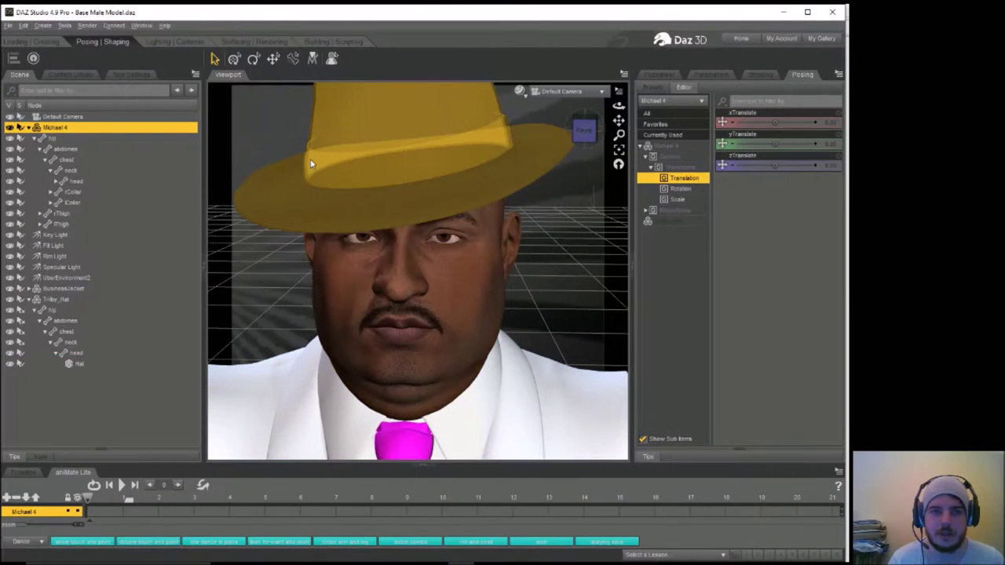
click(414, 253)
drag(246, 100, 245, 101)
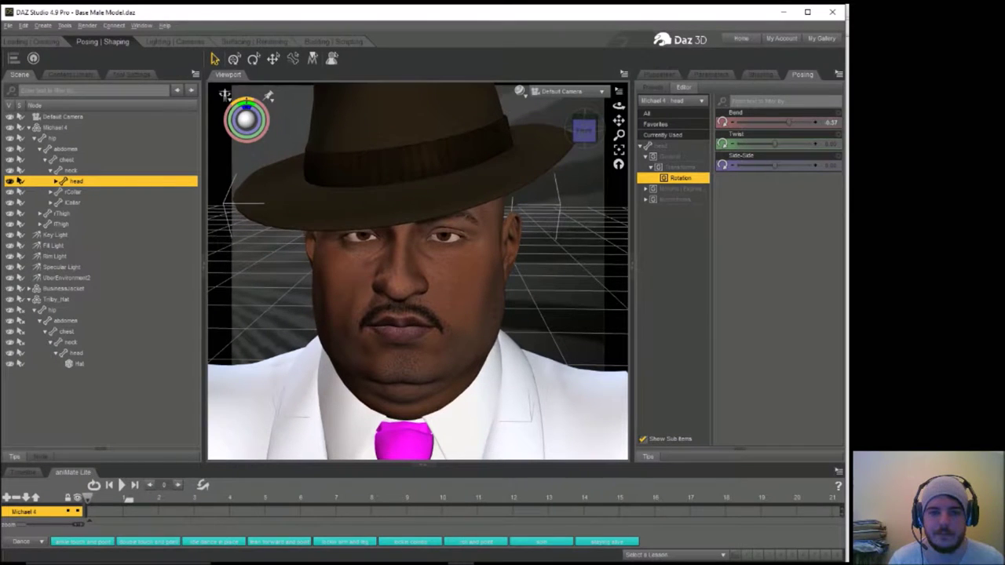
click(420, 289)
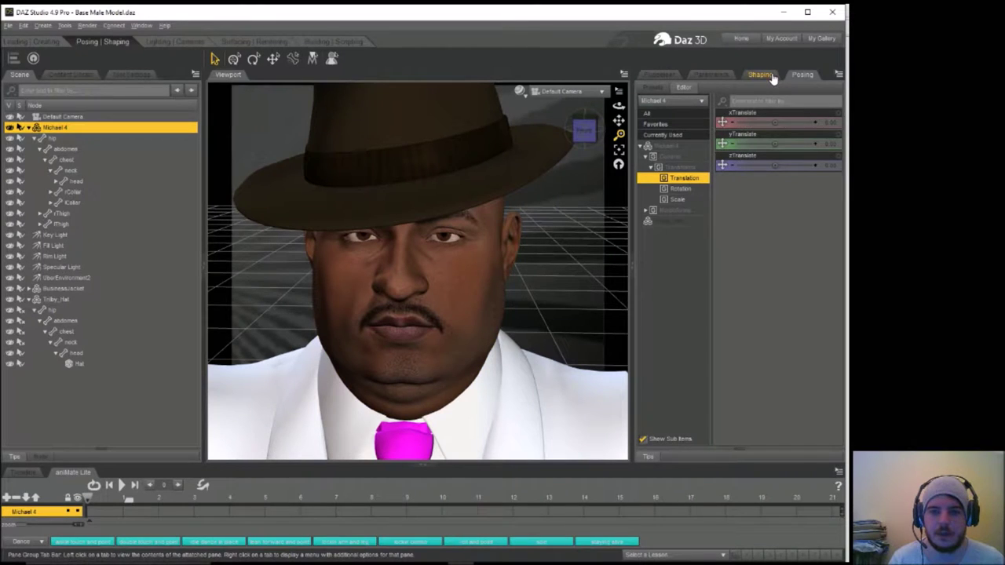
click(450, 261)
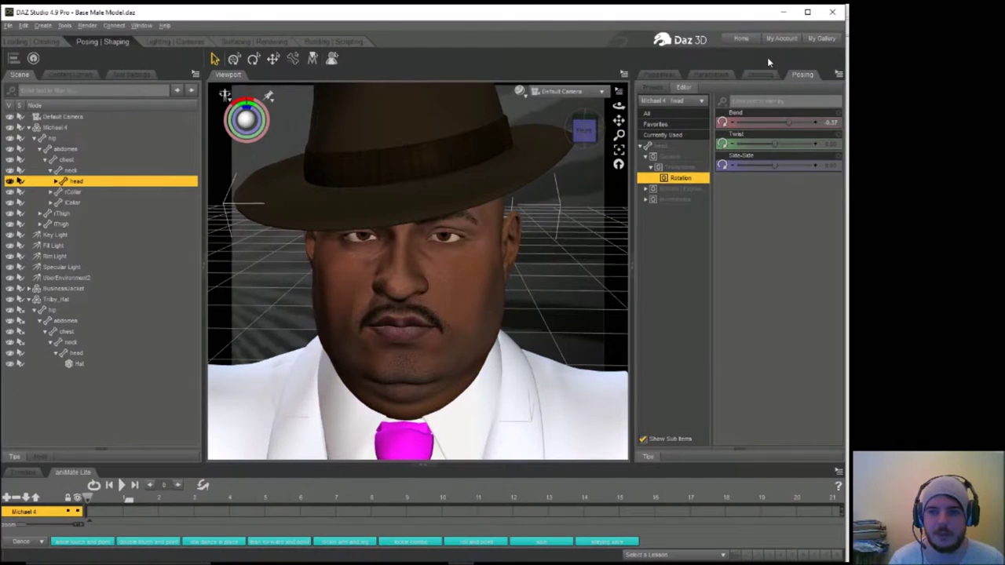
click(760, 74)
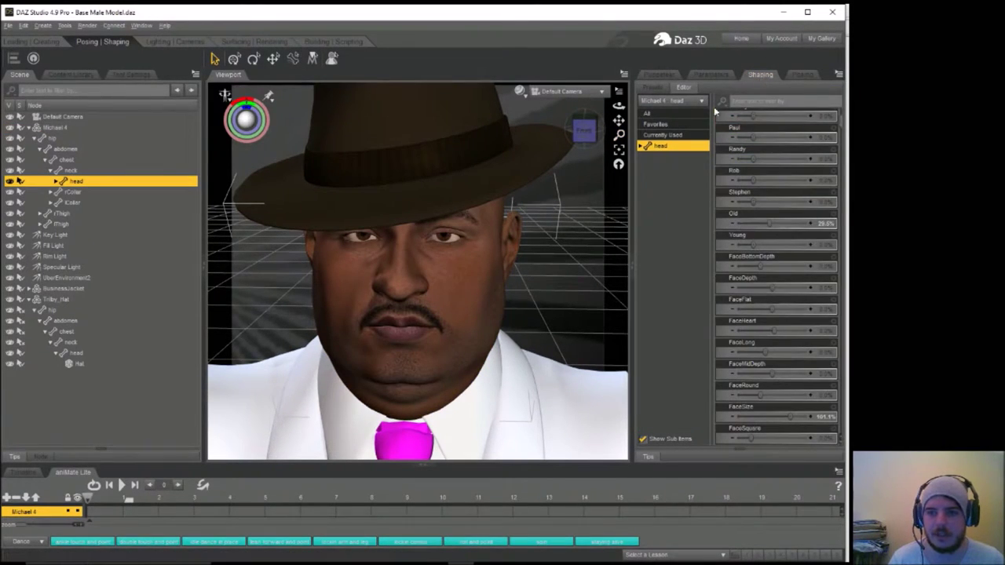
click(802, 75)
click(646, 190)
click(677, 221)
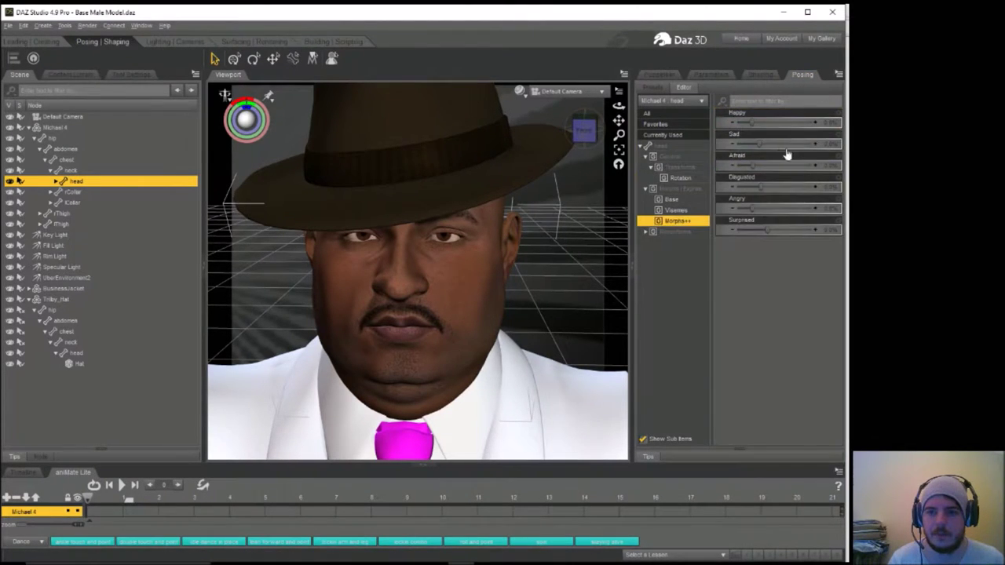
mouse_move(754, 122)
mouse_down()
mouse_move(792, 122)
mouse_move(771, 128)
mouse_up()
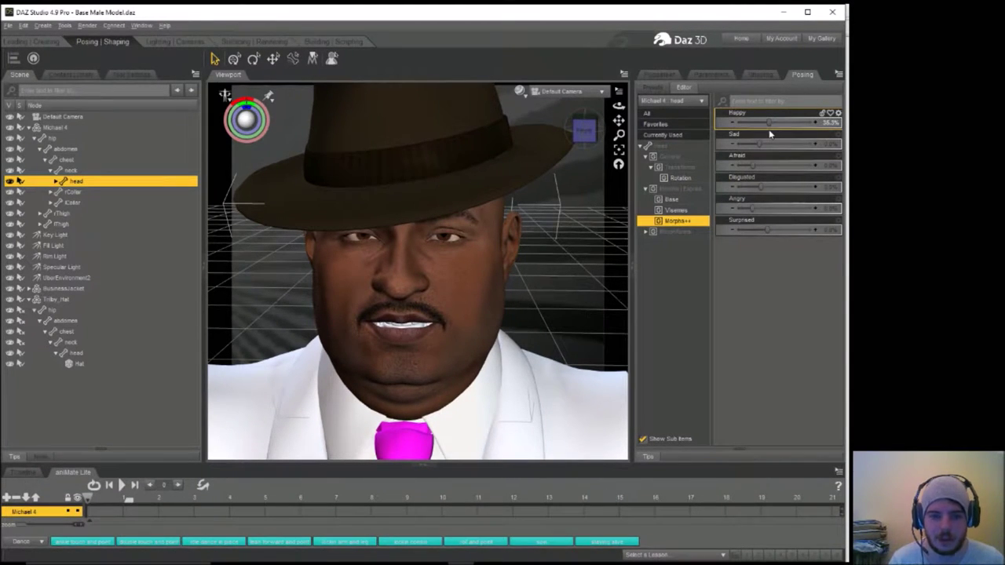
click(769, 134)
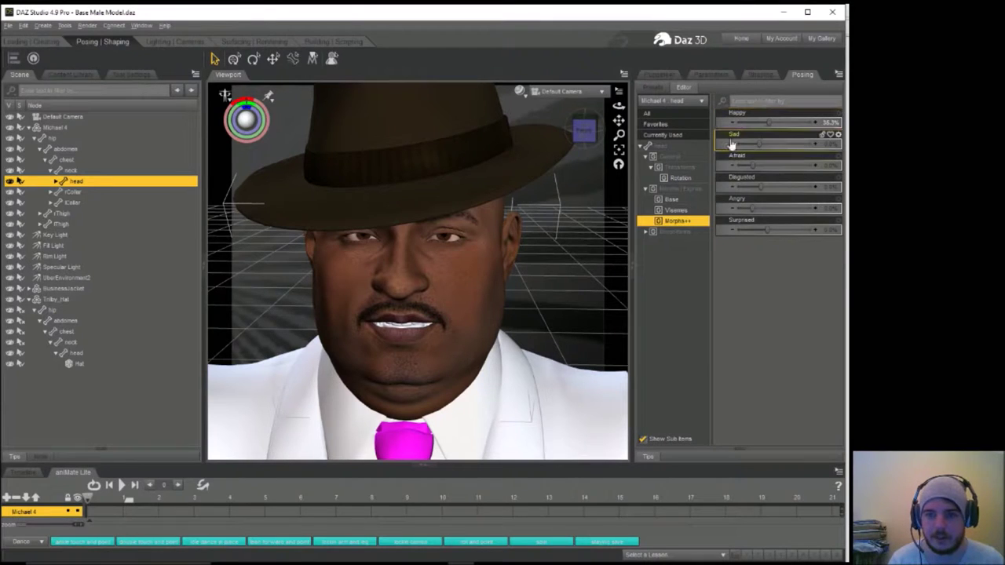
Widen the open smile by setting MouthSmileOpen in the head's Base expression group to about 69%.
click(672, 200)
scroll(778, 275, down, 5)
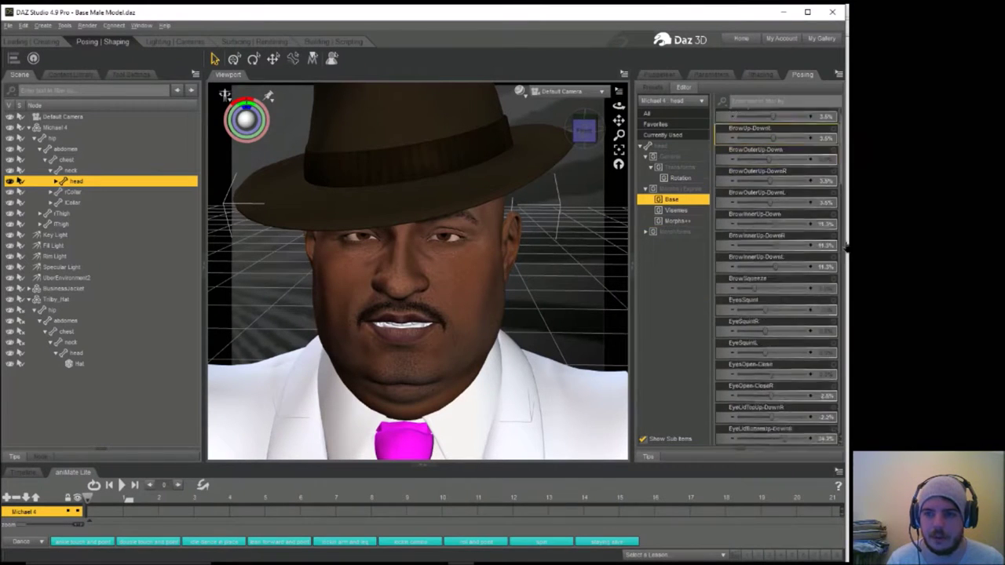
scroll(777, 275, down, 5)
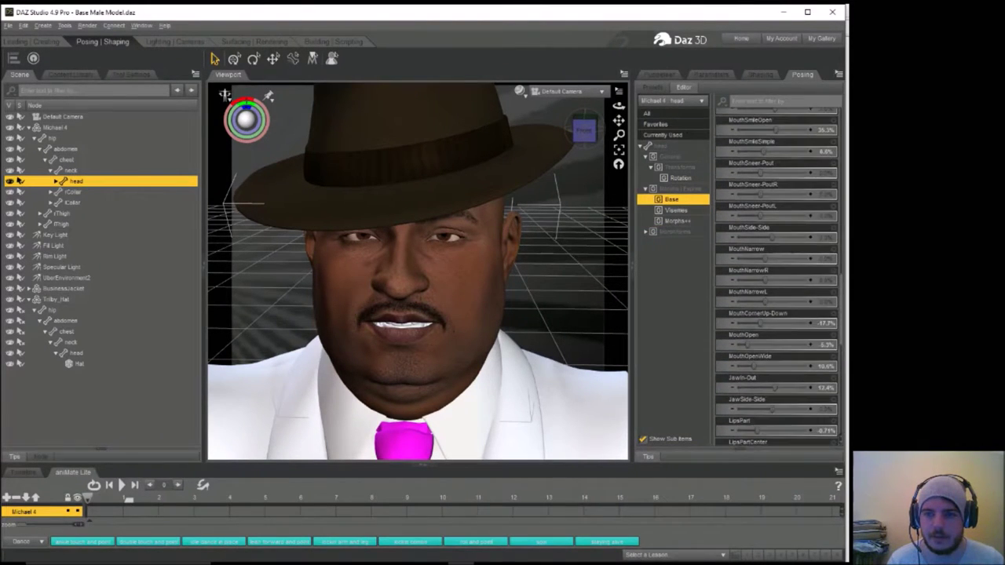
scroll(777, 204, up, 1)
mouse_move(782, 191)
mouse_down()
mouse_move(809, 189)
mouse_move(795, 194)
mouse_up()
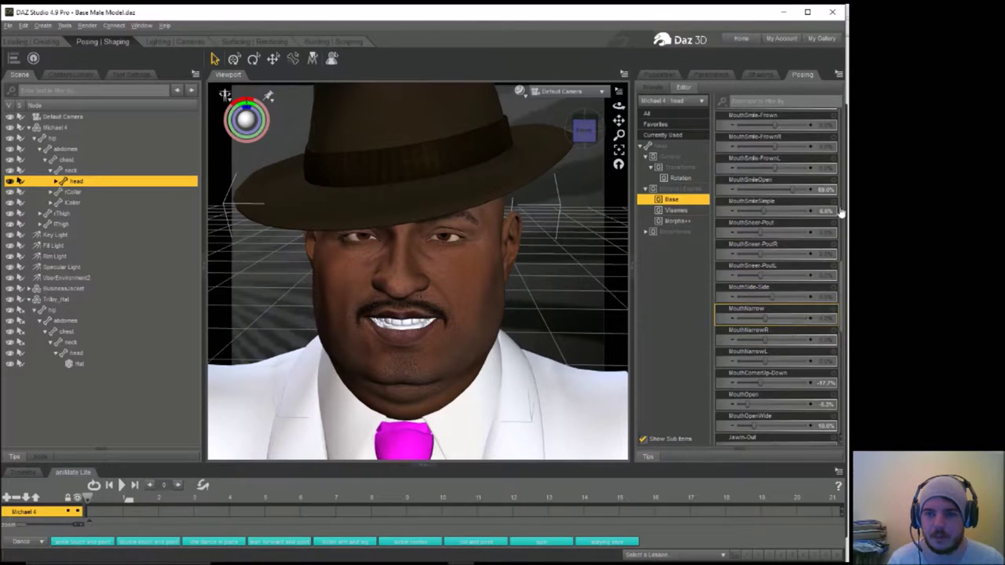
Adjust the mouth shape by setting MouthOpen to about 39% and MouthNarrowR to about 49%.
drag(840, 322, 846, 400)
scroll(813, 261, up, 6)
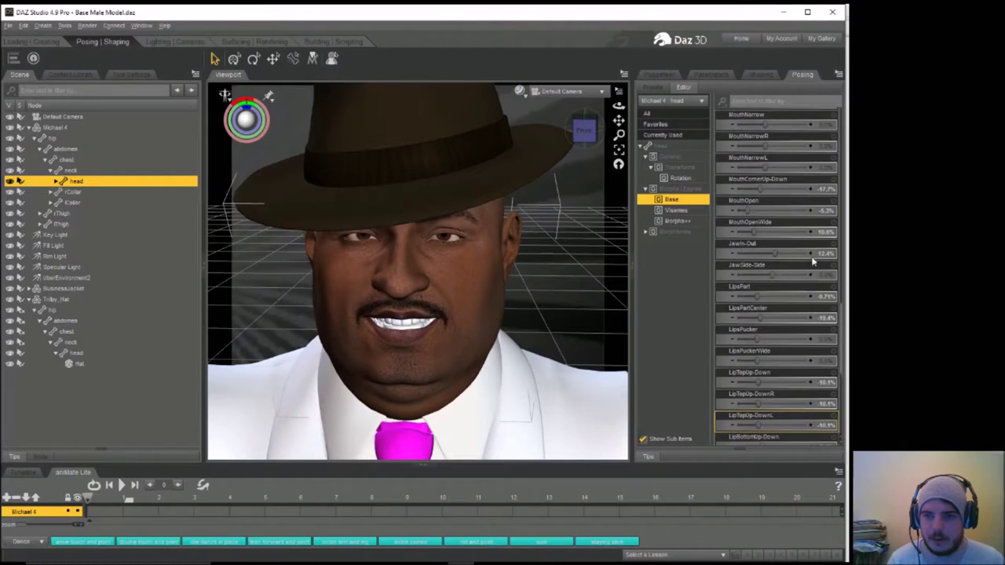
mouse_move(746, 210)
mouse_down()
mouse_move(775, 211)
mouse_move(757, 212)
mouse_up()
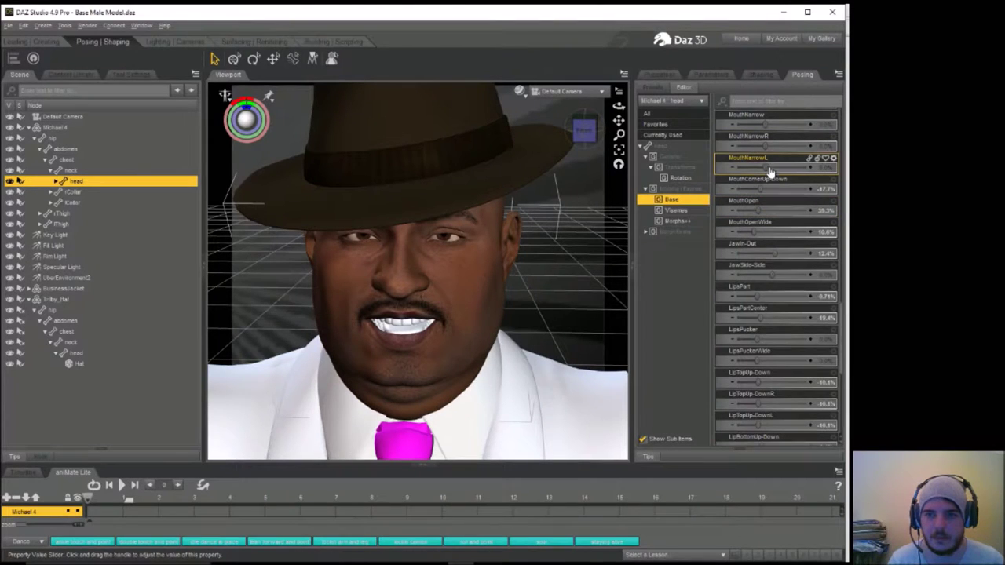
mouse_move(766, 146)
mouse_down()
mouse_move(796, 146)
mouse_move(780, 147)
mouse_up()
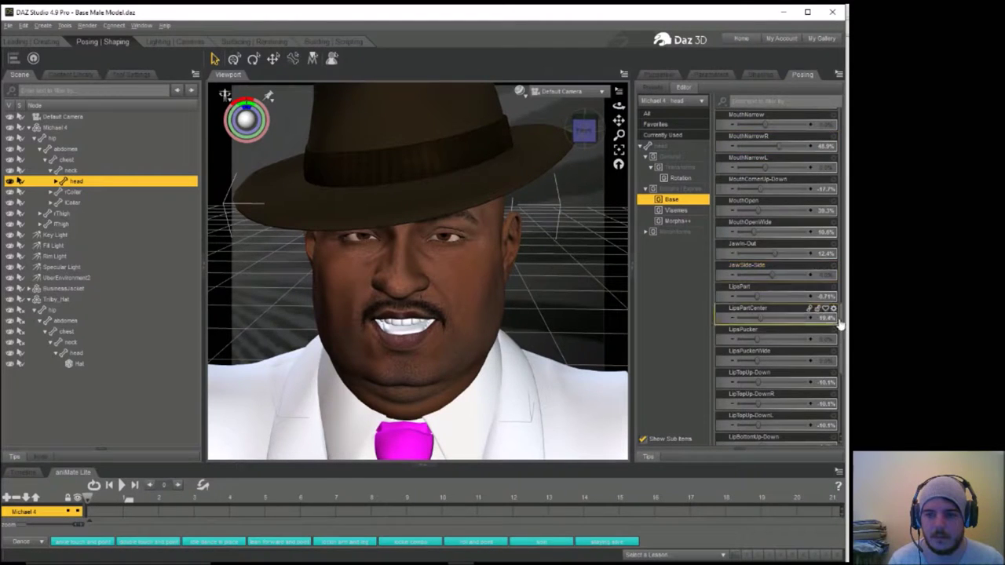
scroll(842, 322, up, 1)
scroll(842, 321, up, 3)
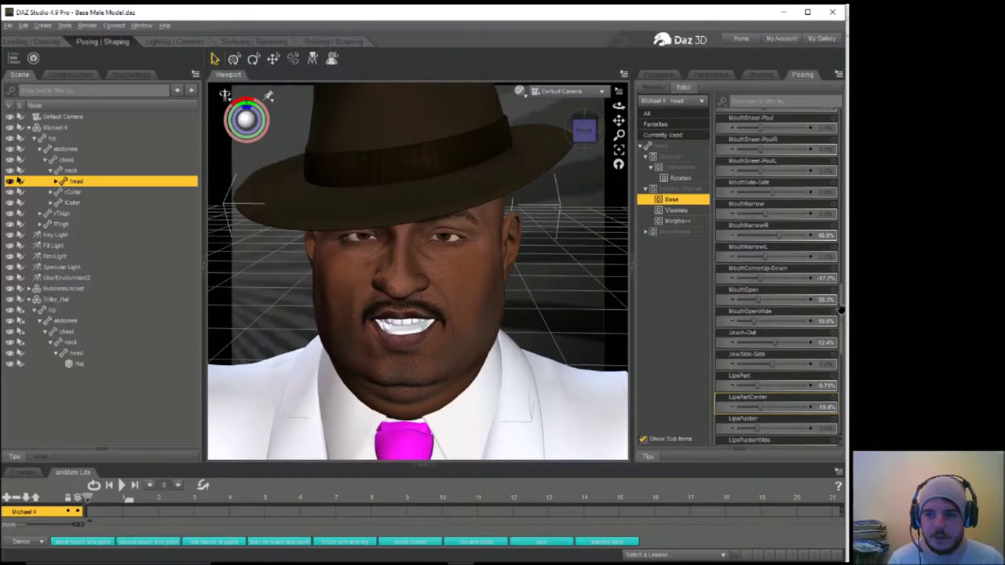
scroll(841, 306, up, 3)
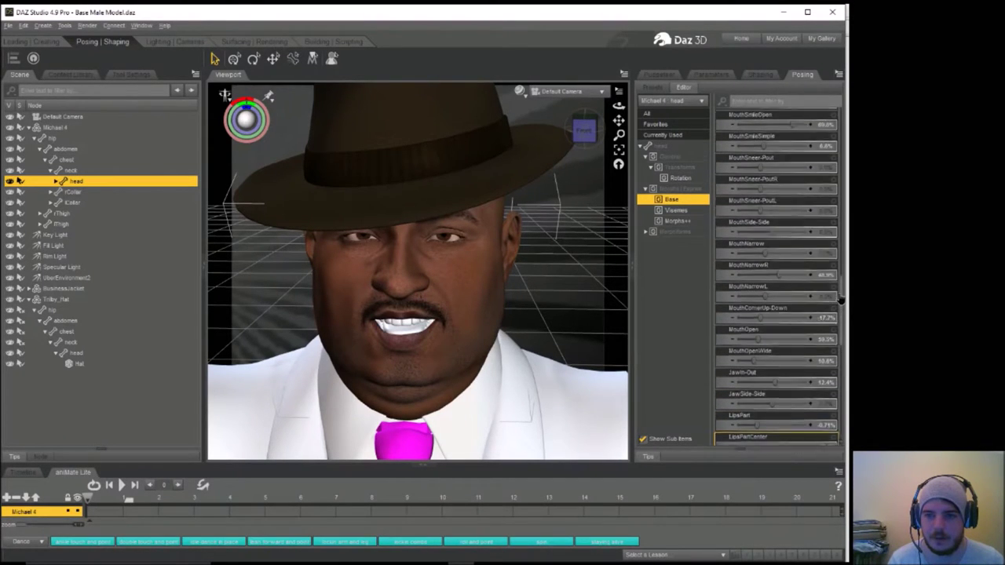
Raise the mouth corner on one side of the smile by increasing the head's MouthSmile-FrownL morph.
scroll(841, 297, up, 3)
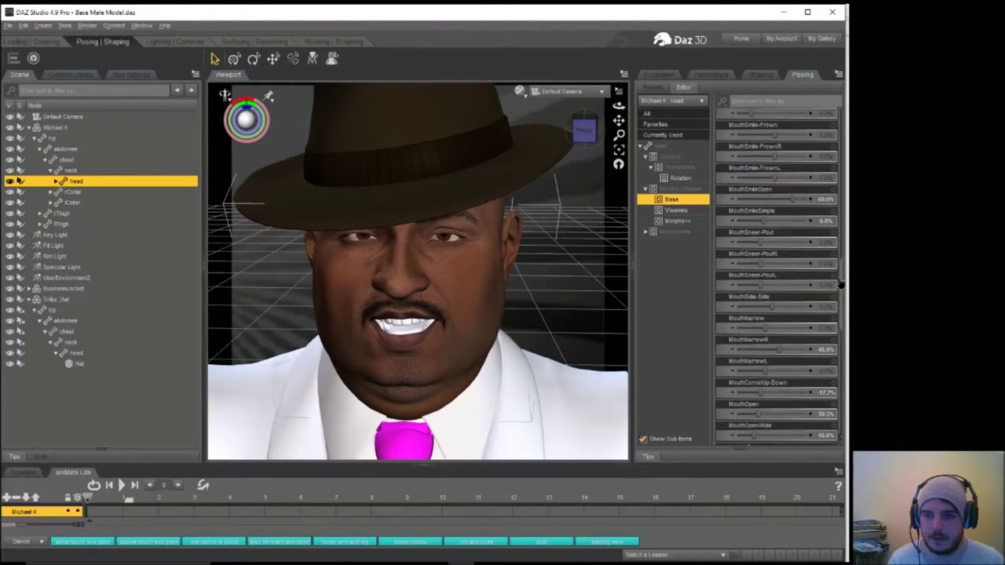
drag(775, 180, 797, 178)
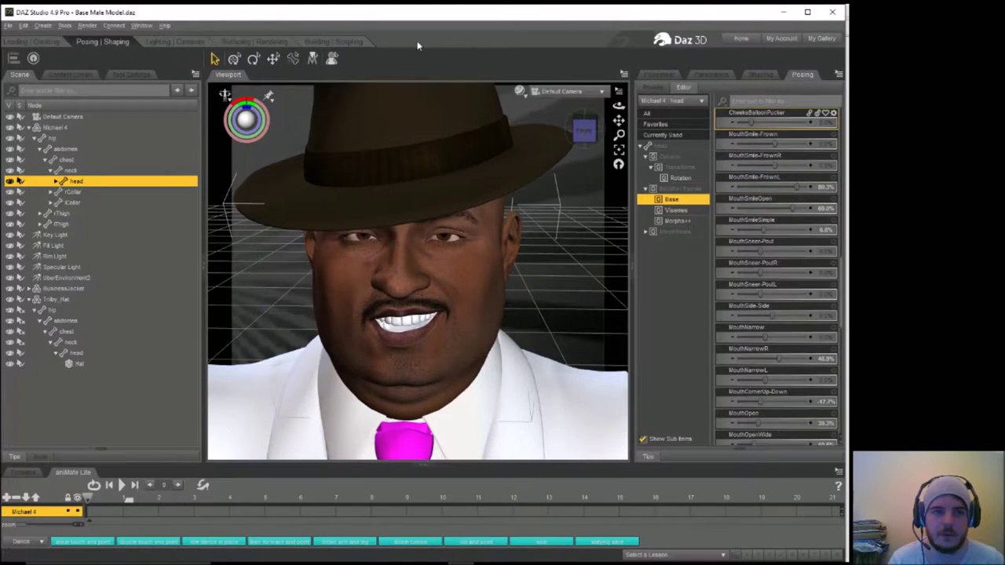
Give the 4_Tongue surface an orange-tan Diffuse Color of about 199, 126, 89.
click(281, 41)
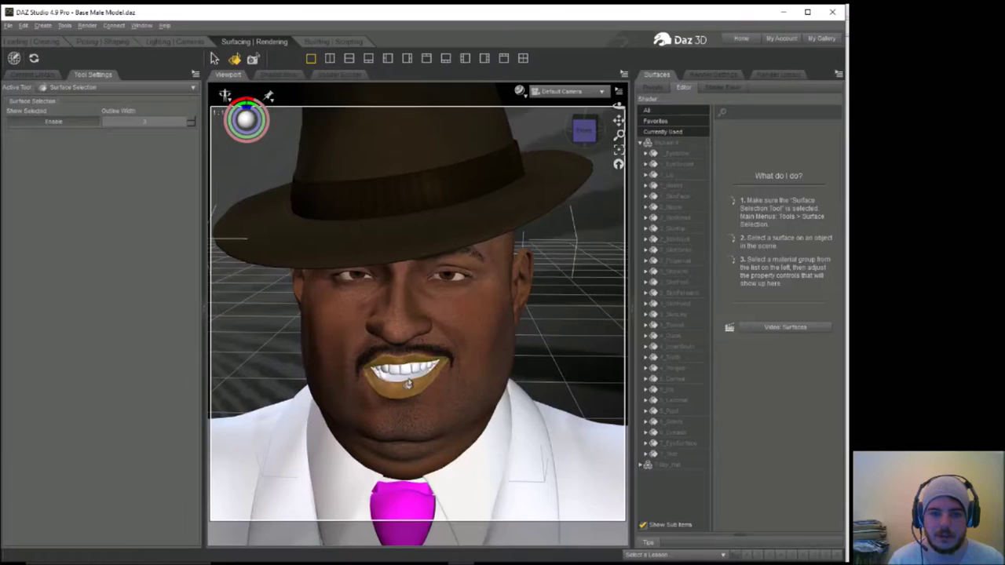
click(407, 381)
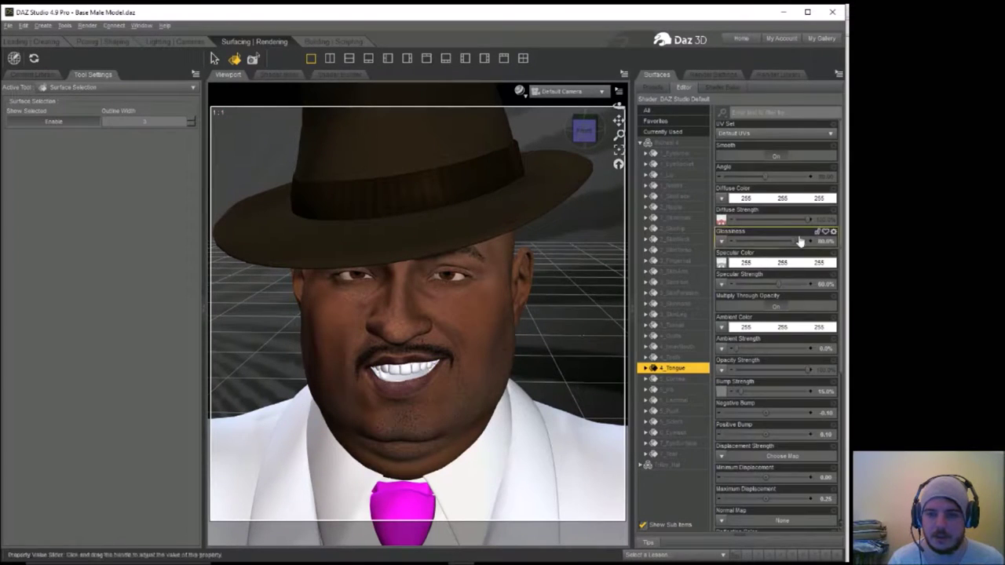
click(763, 201)
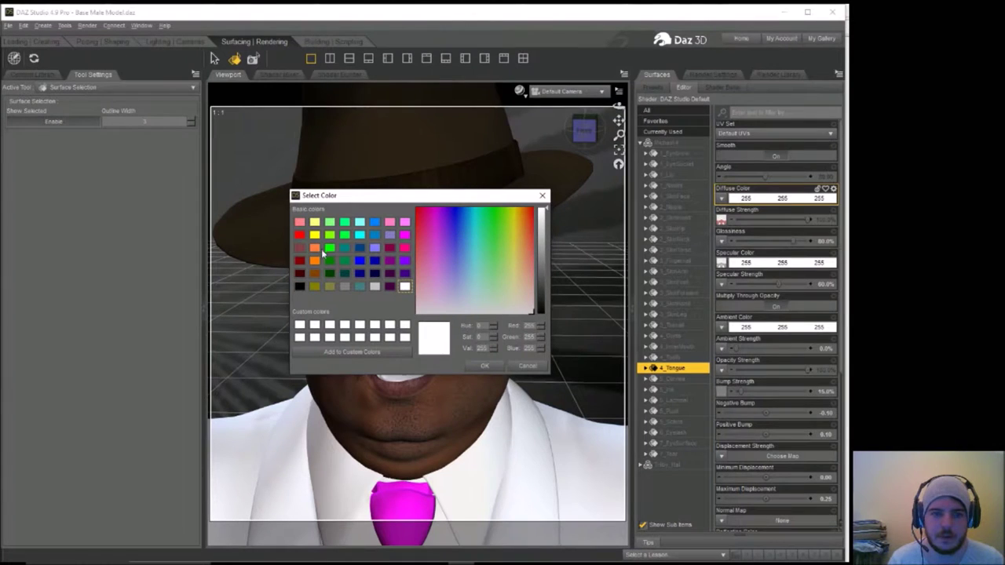
click(526, 256)
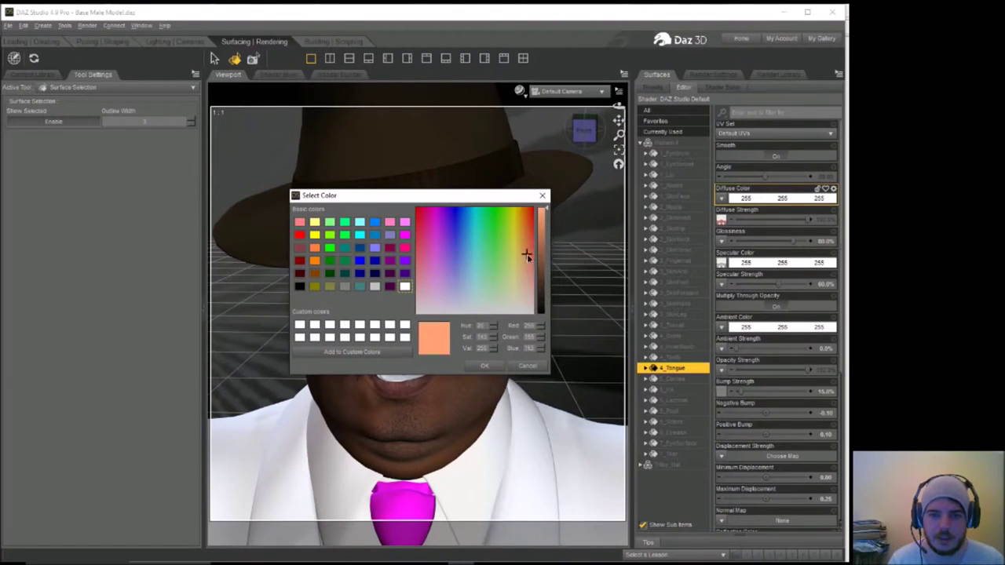
drag(544, 213, 546, 235)
click(486, 368)
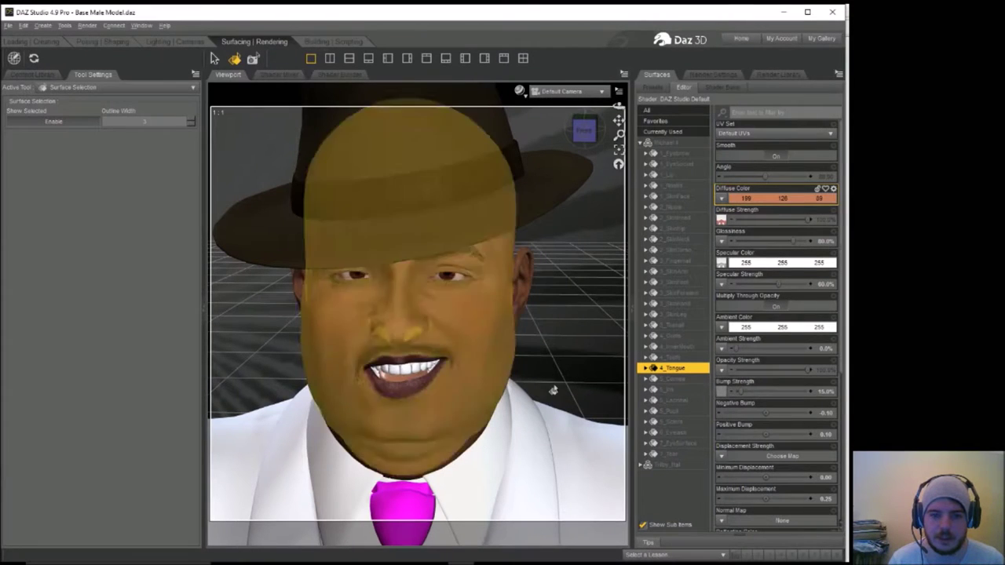
Change the tongue's Diffuse Color to a natural red of about 199, 72, 74.
click(754, 197)
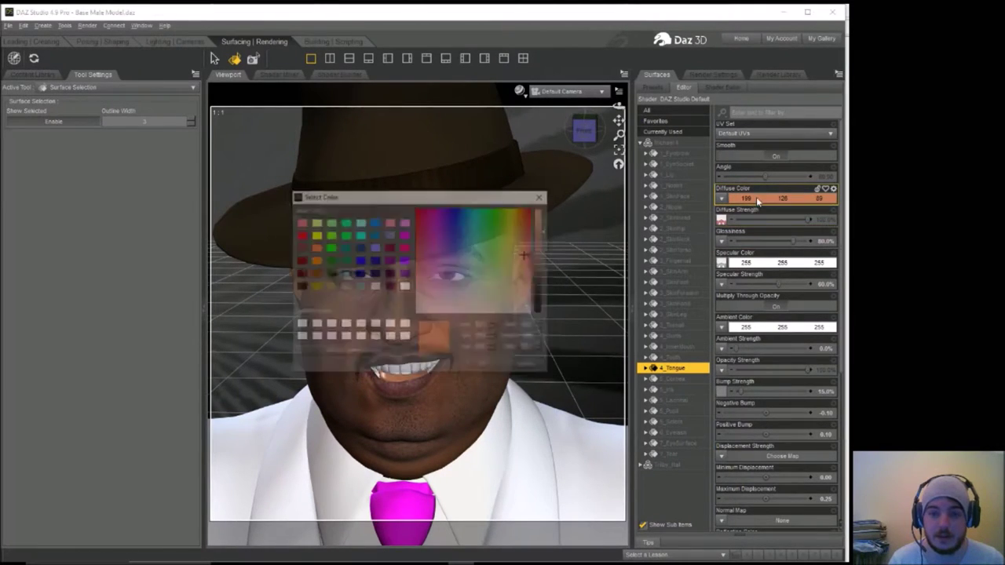
click(437, 259)
mouse_move(437, 251)
mouse_down()
mouse_move(446, 236)
mouse_move(421, 249)
mouse_up()
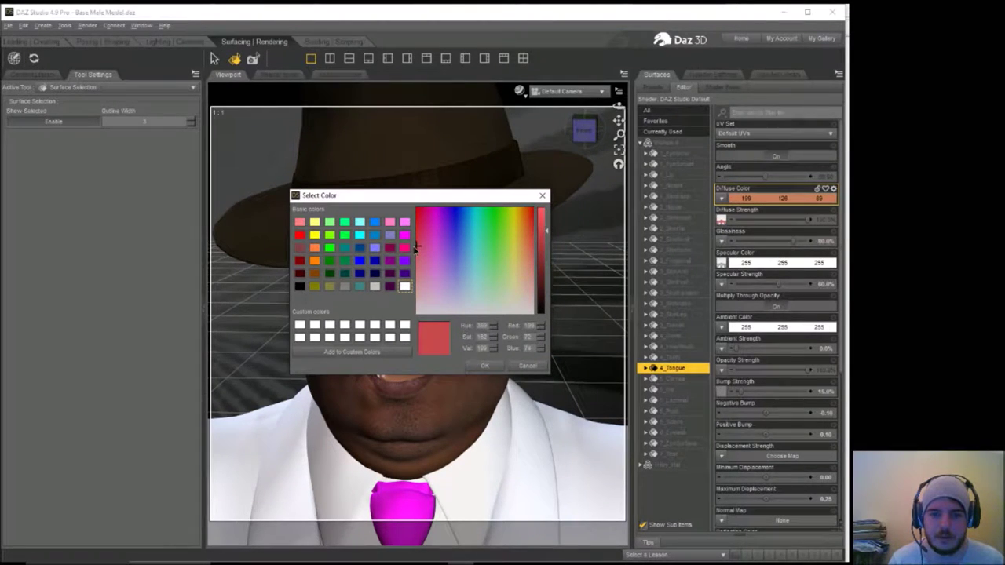
click(484, 366)
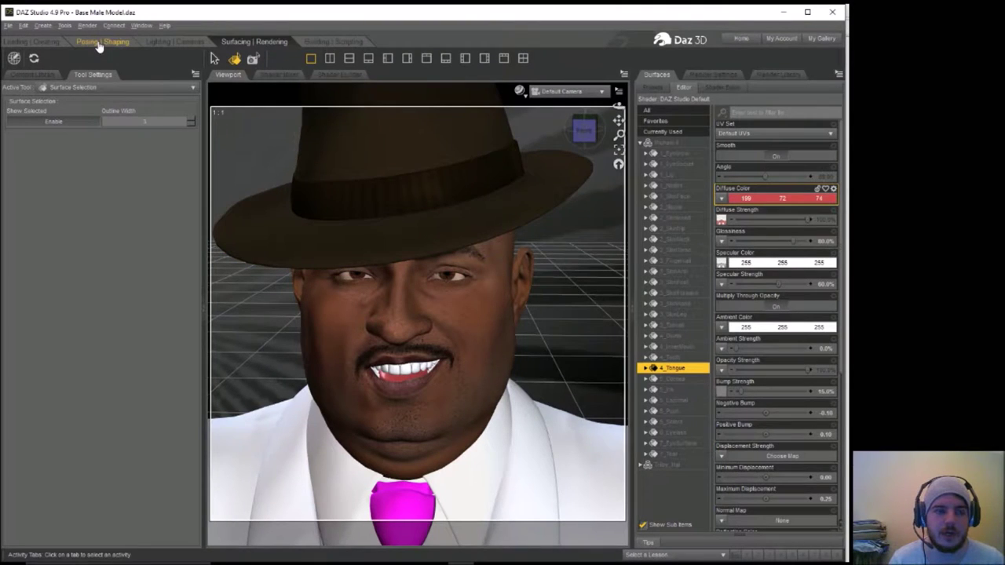
Apply the P3DA_PinStripes_White image as the Diffuse Color map of the trilby hat's Cloth surface.
click(345, 150)
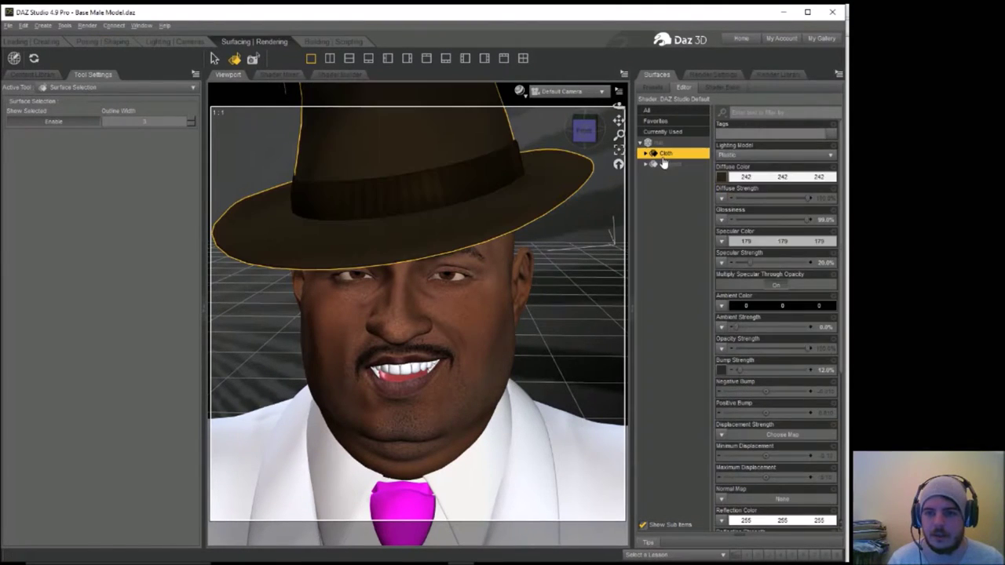
click(721, 178)
click(730, 193)
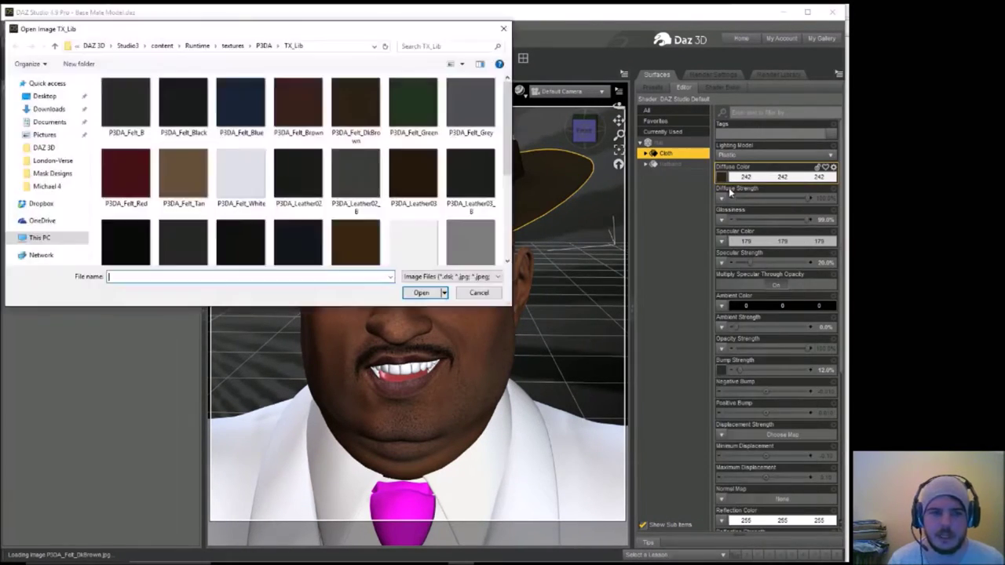
click(427, 227)
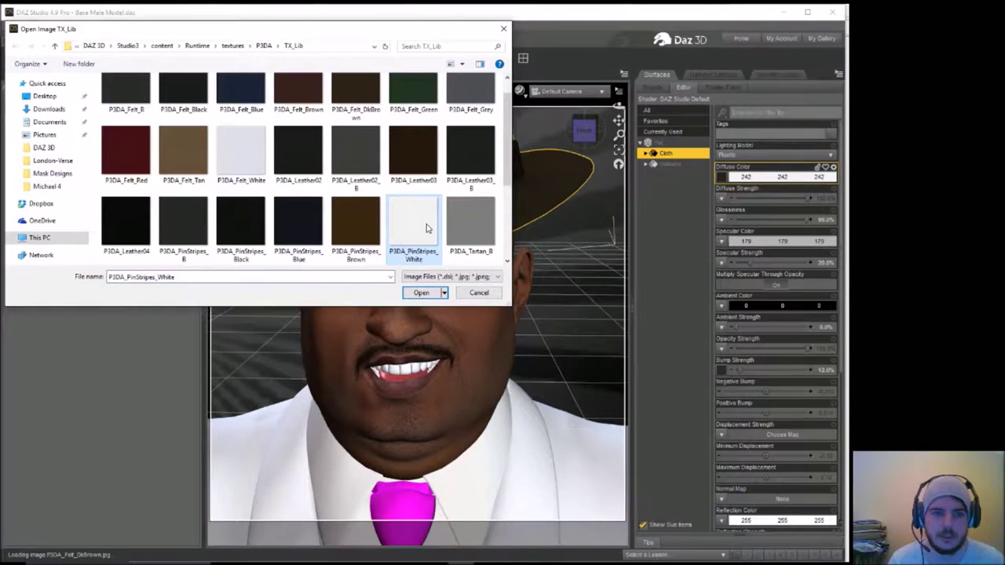
click(421, 292)
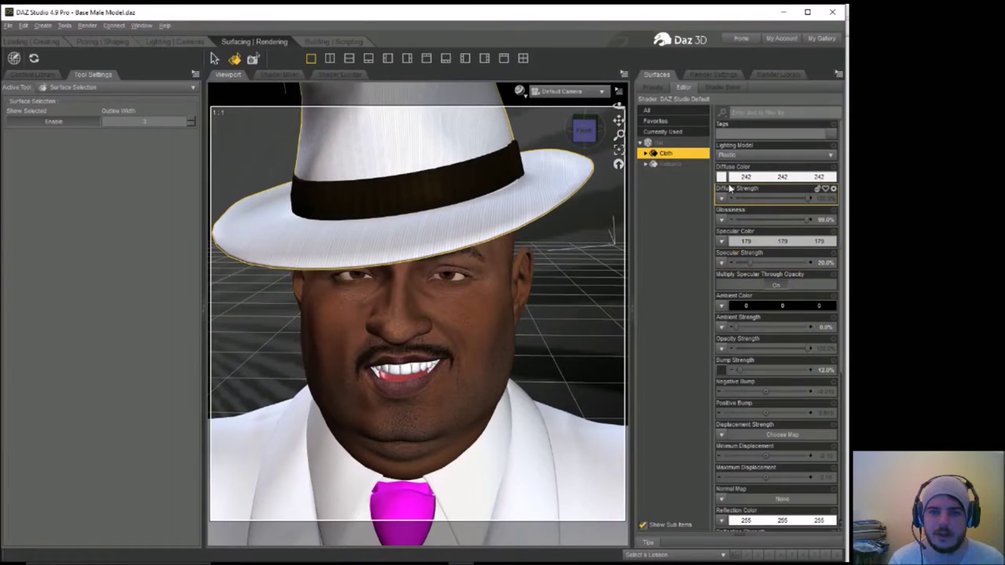
Apply the P3DA_PinStripes_White image as the Diffuse Color map of the hat's Hatband surface.
click(456, 184)
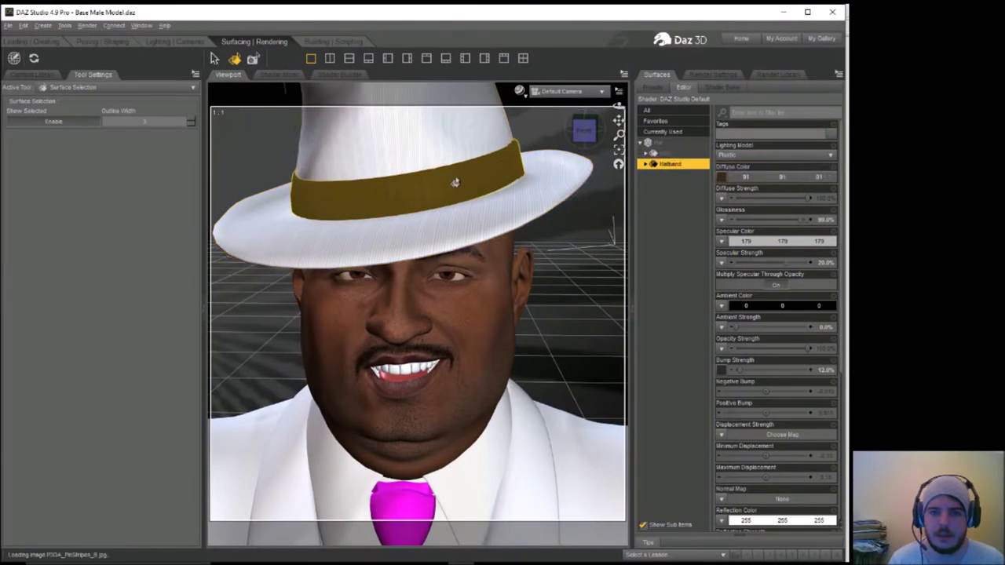
click(720, 178)
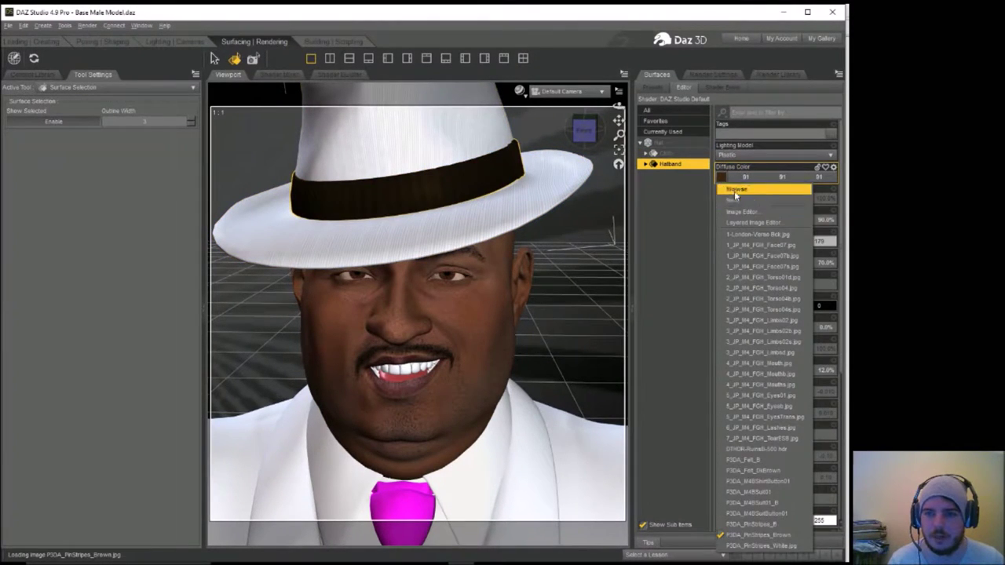
click(735, 189)
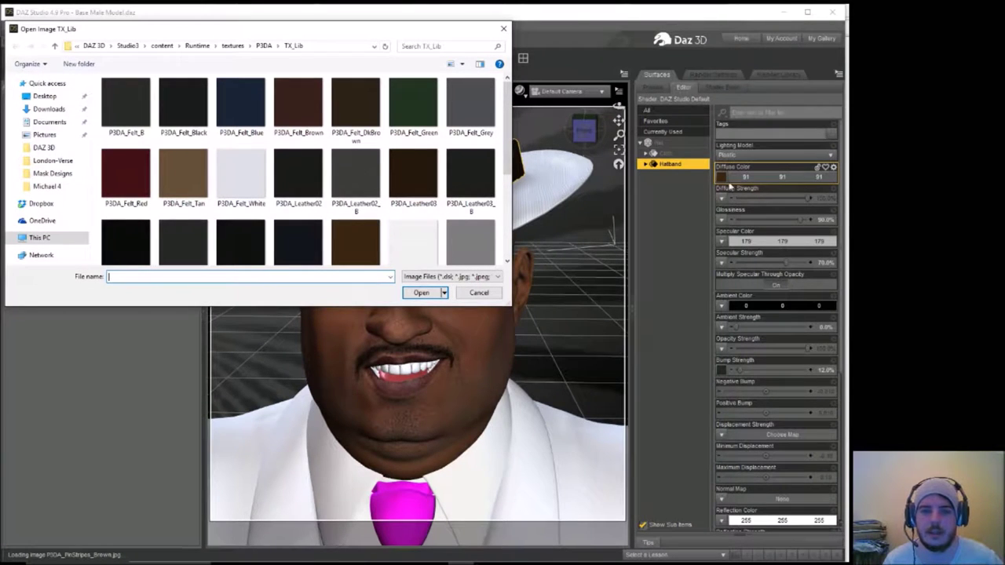
drag(507, 132, 507, 175)
click(413, 163)
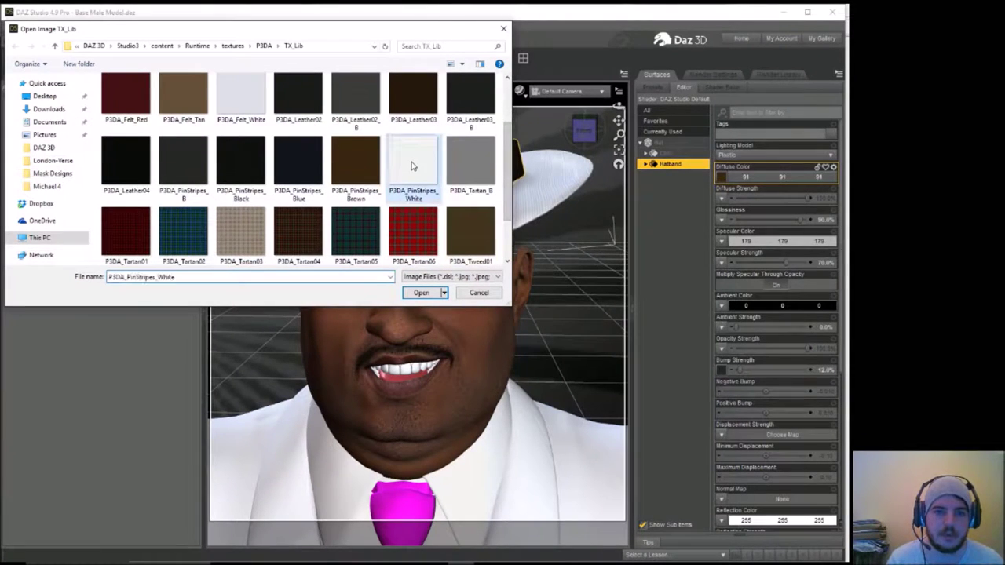
click(420, 292)
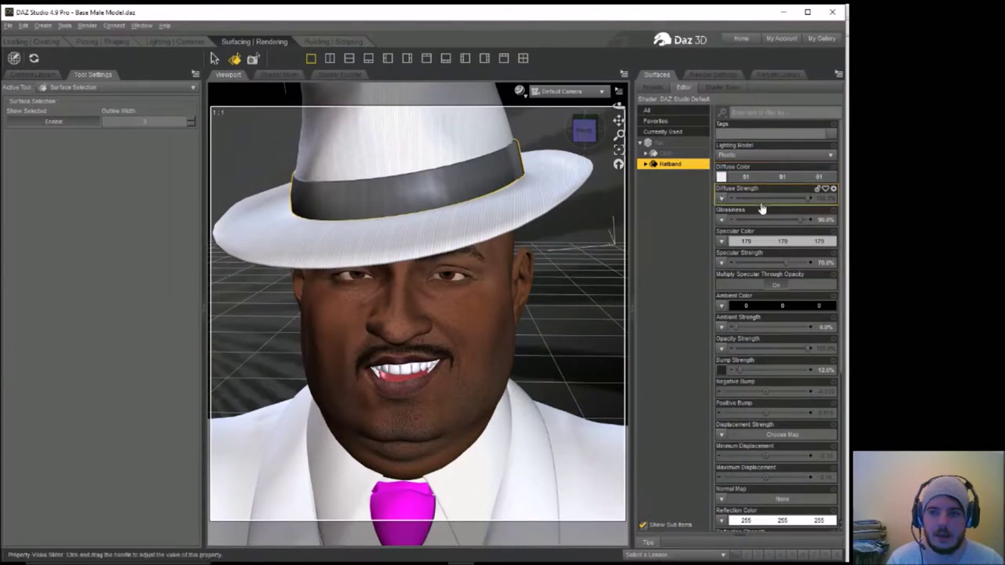
Set the Hatband's Diffuse Color to magenta, about 230, 15, 230, to match the tie.
click(722, 177)
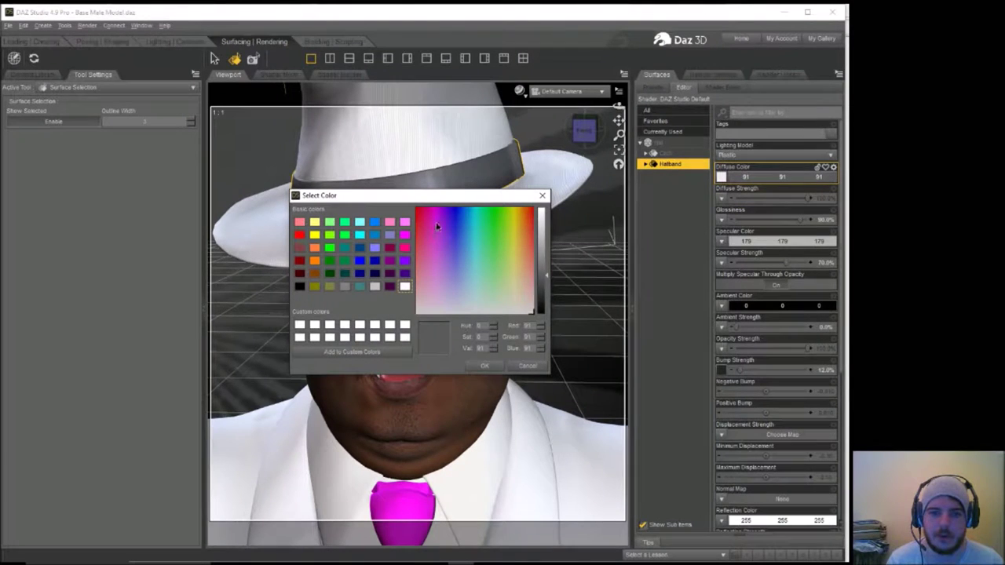
click(436, 215)
click(542, 223)
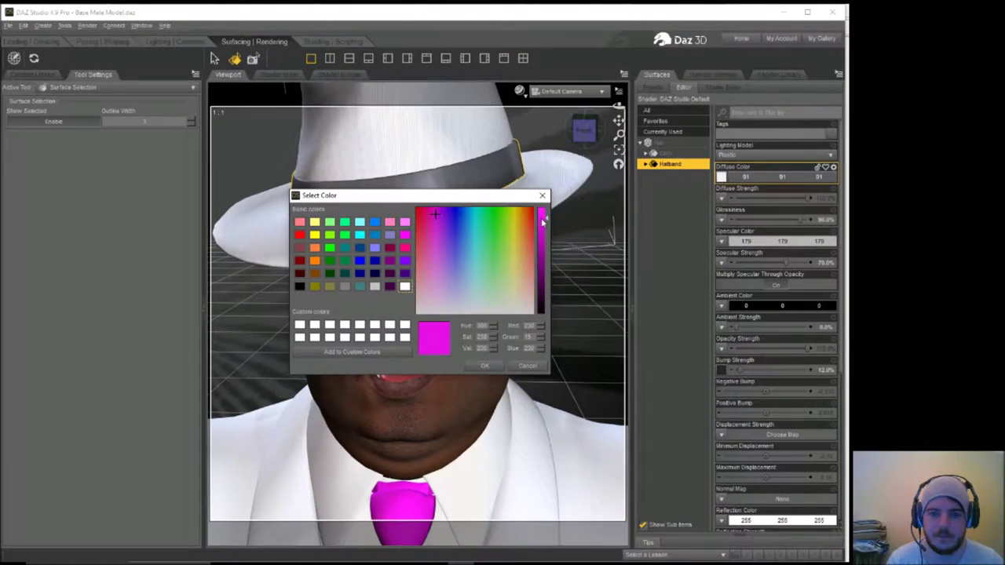
click(487, 367)
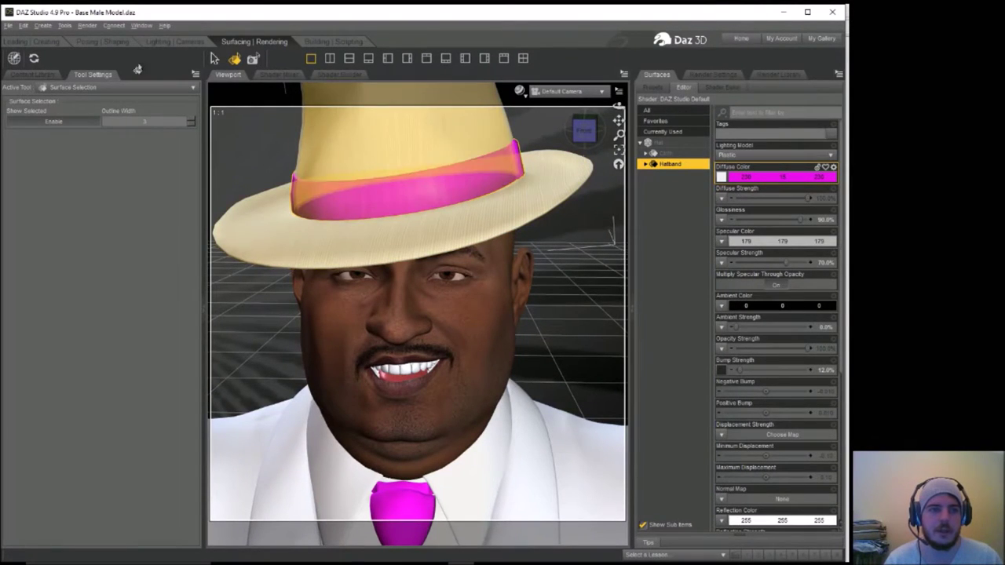
Make a test render of the character's head and hat, and close the render window without saving.
click(78, 42)
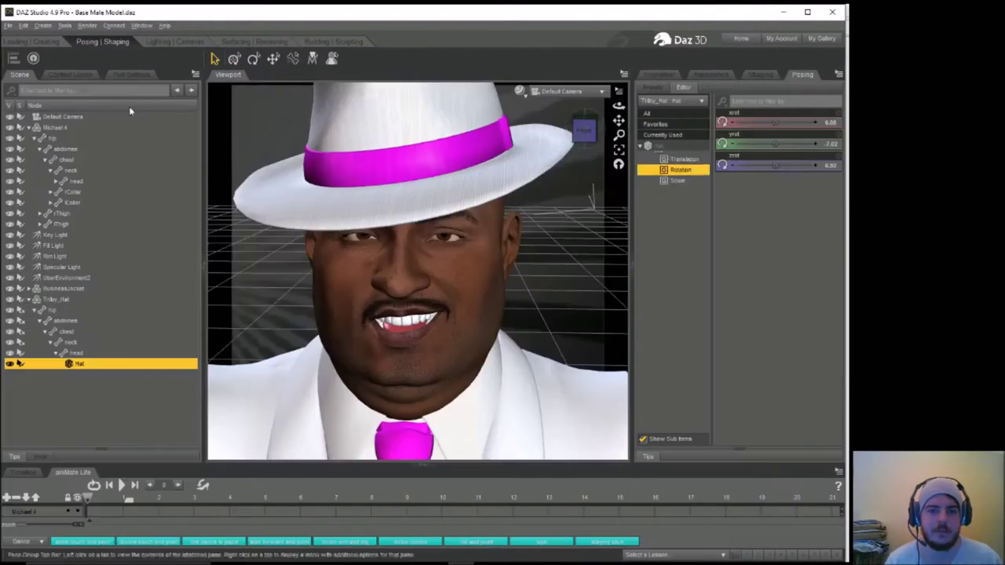
click(31, 42)
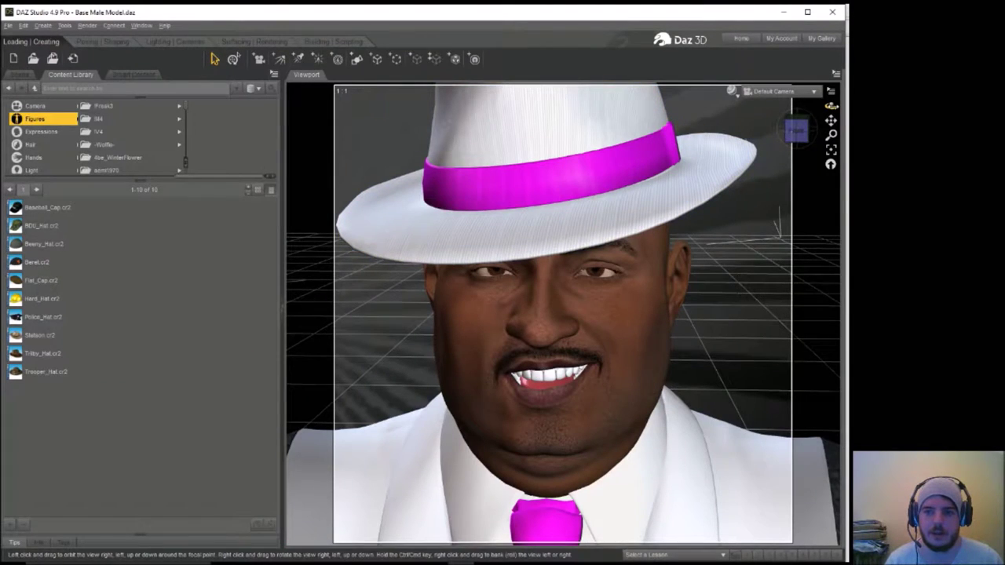
drag(830, 104, 830, 132)
drag(831, 134, 830, 120)
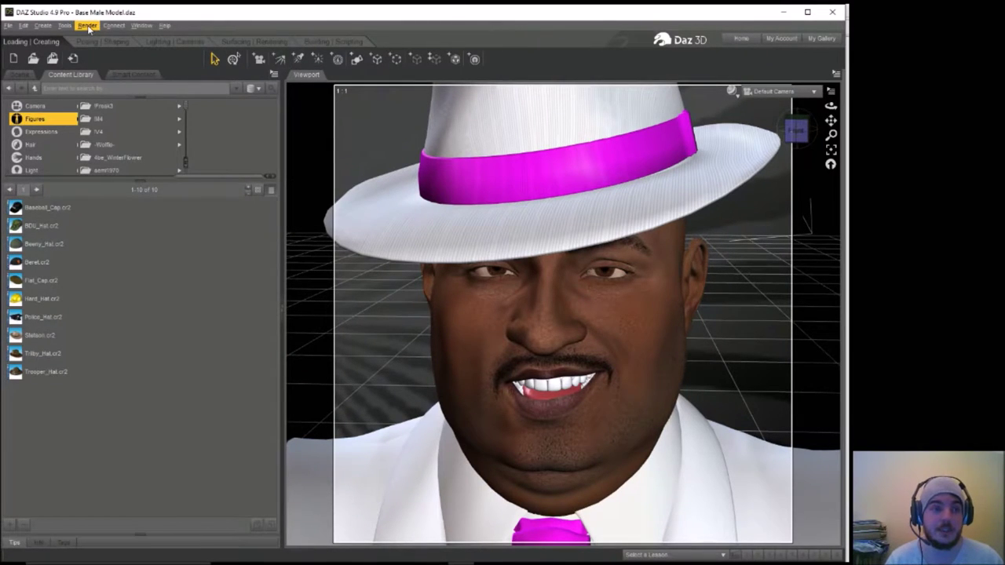
click(87, 26)
click(99, 38)
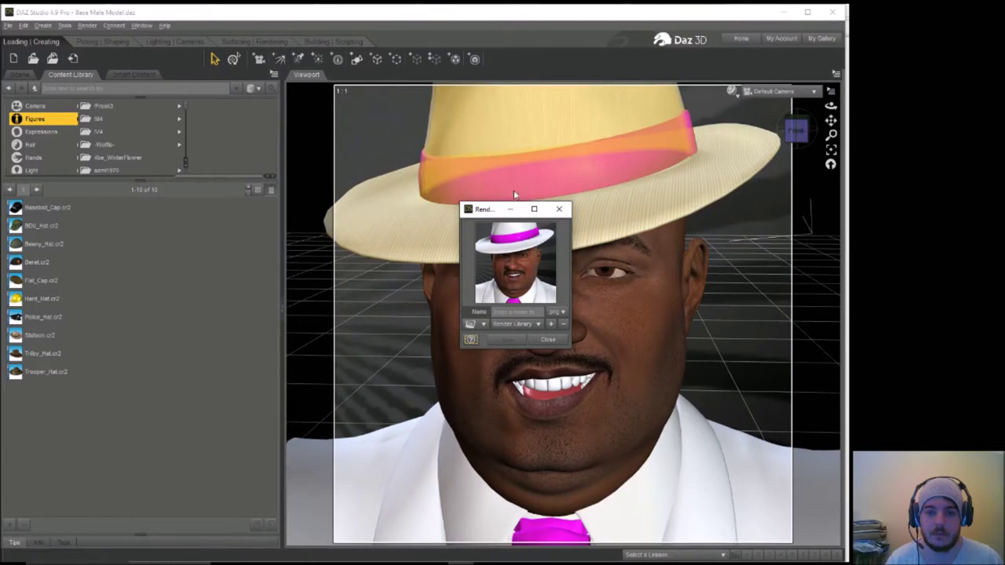
click(559, 209)
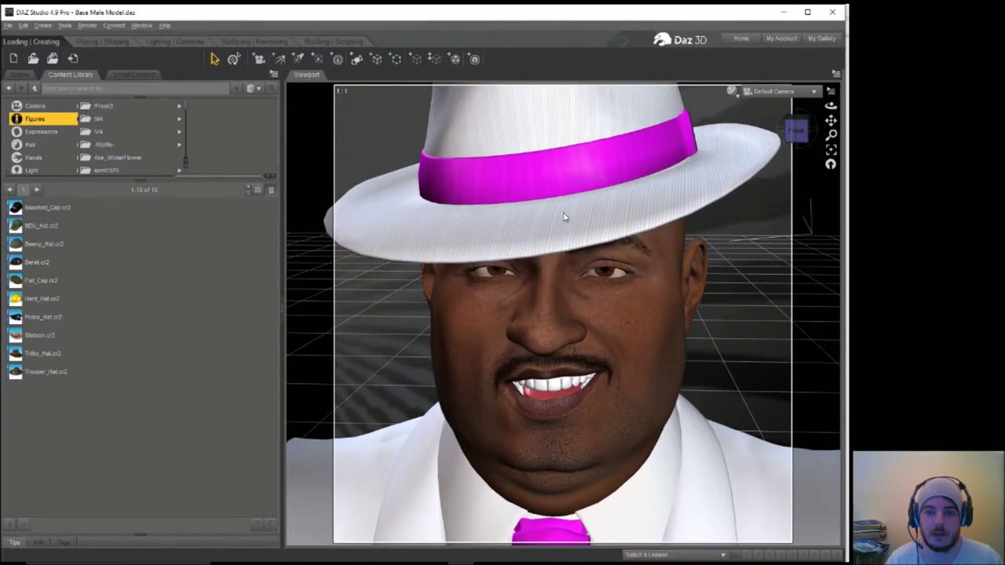
Set the Hatband's Specular Color to black (0, 0, 0) to remove its shine.
click(277, 44)
click(536, 177)
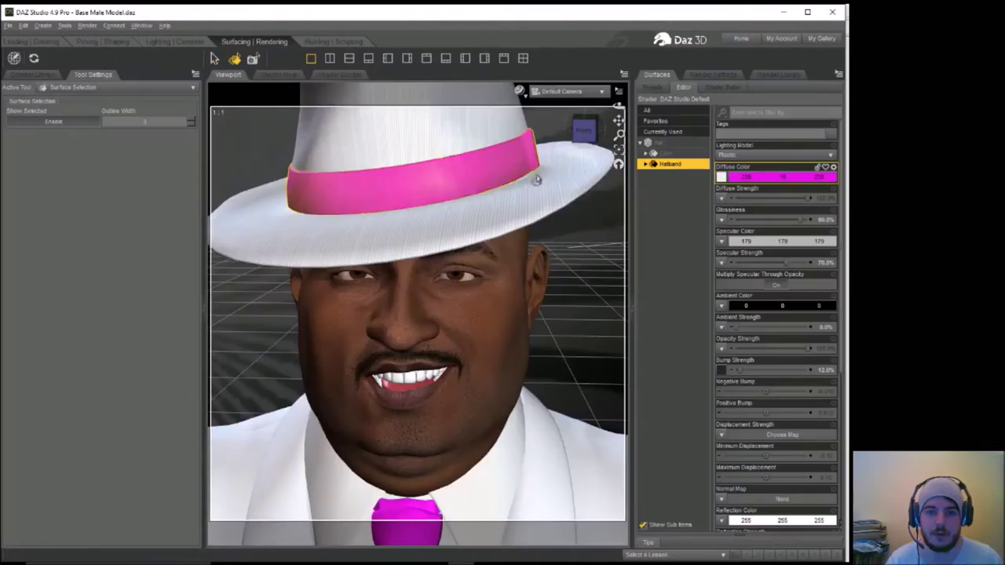
click(766, 243)
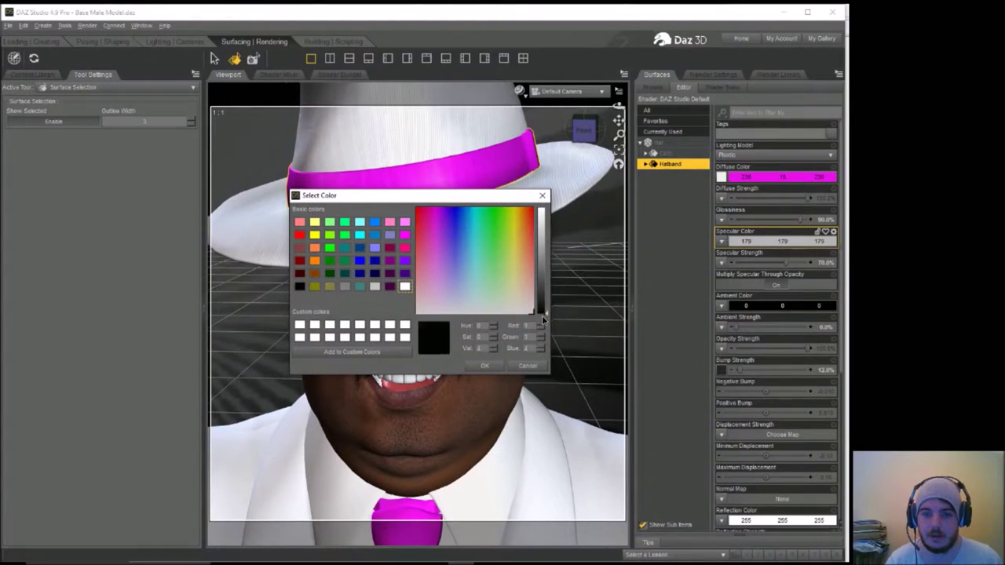
click(486, 366)
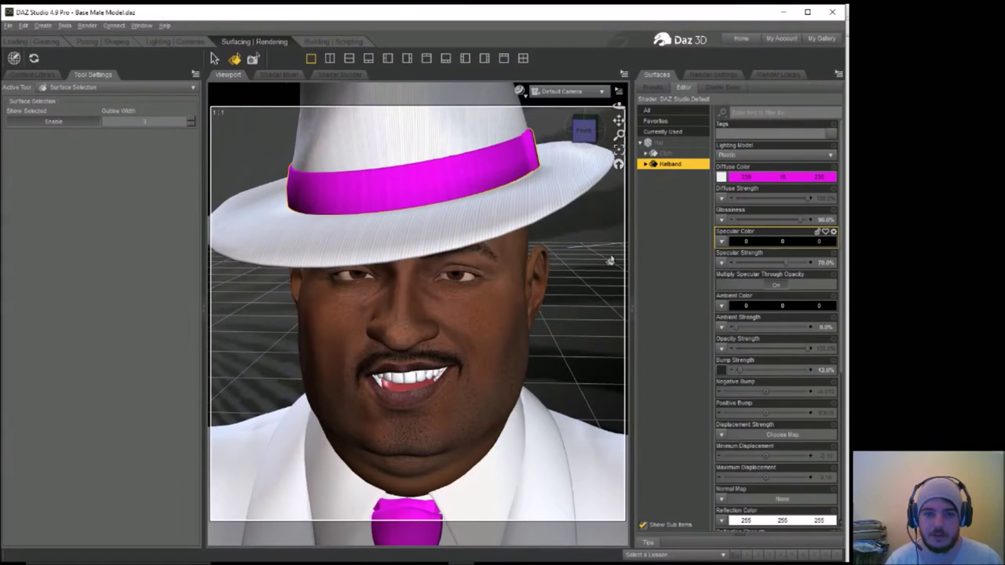
Reframe the view slightly around the head and hat and render the scene with the matte hatband.
drag(620, 135, 619, 132)
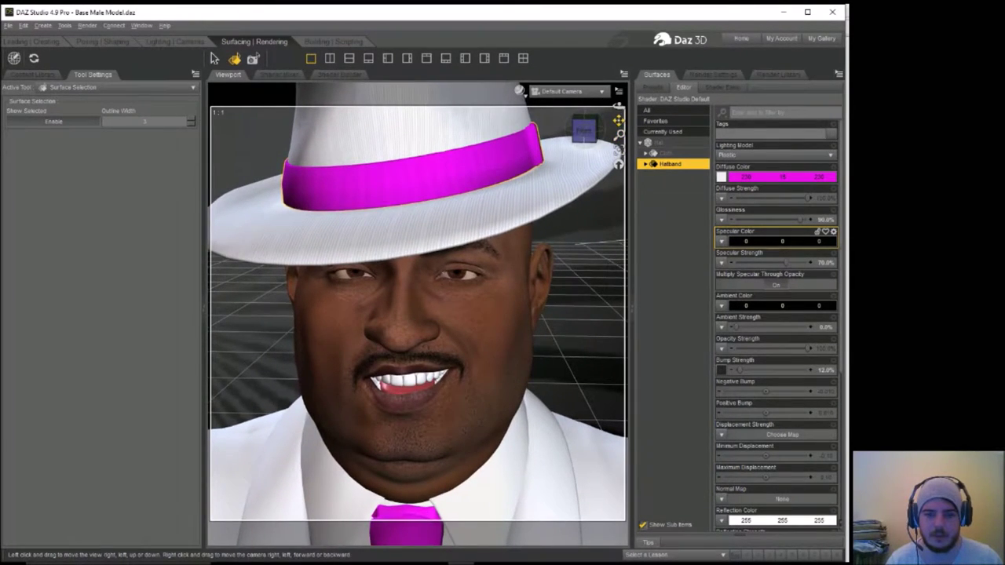
drag(619, 120, 619, 116)
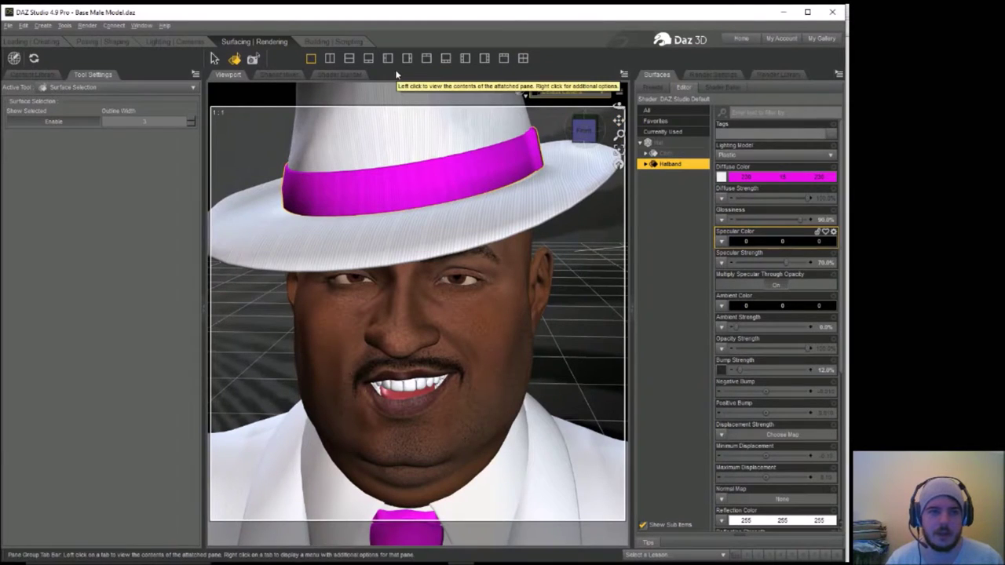
click(41, 42)
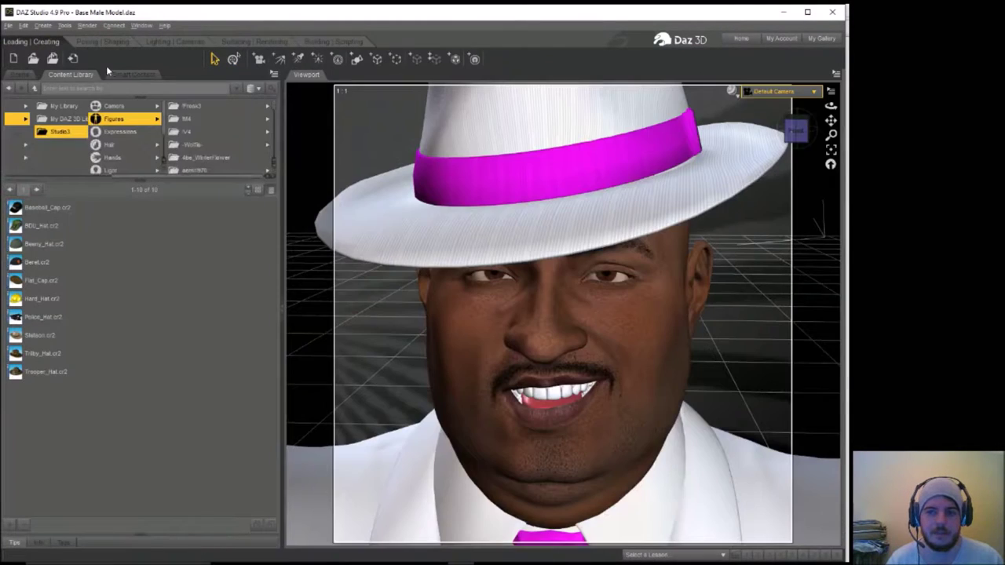
click(86, 25)
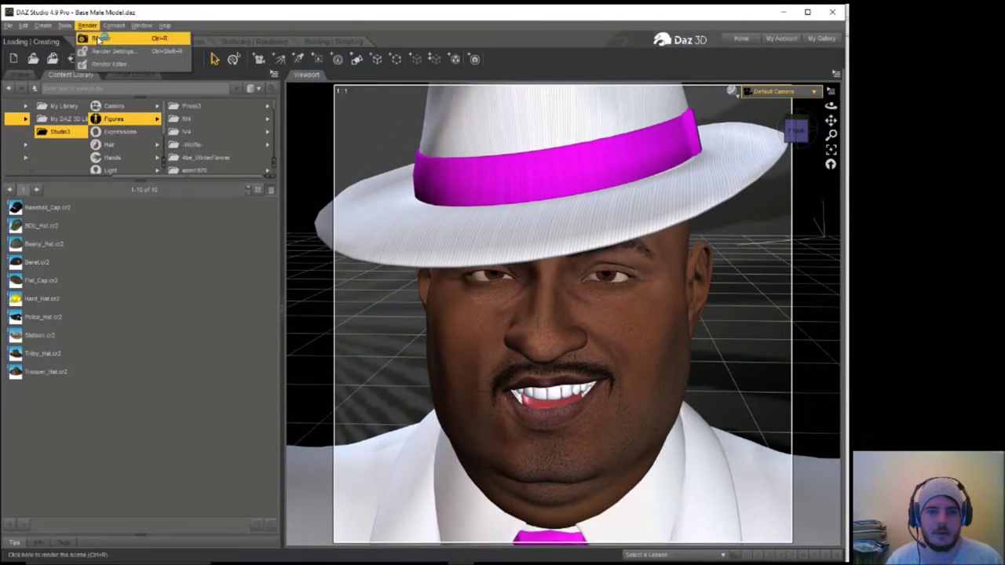
click(100, 37)
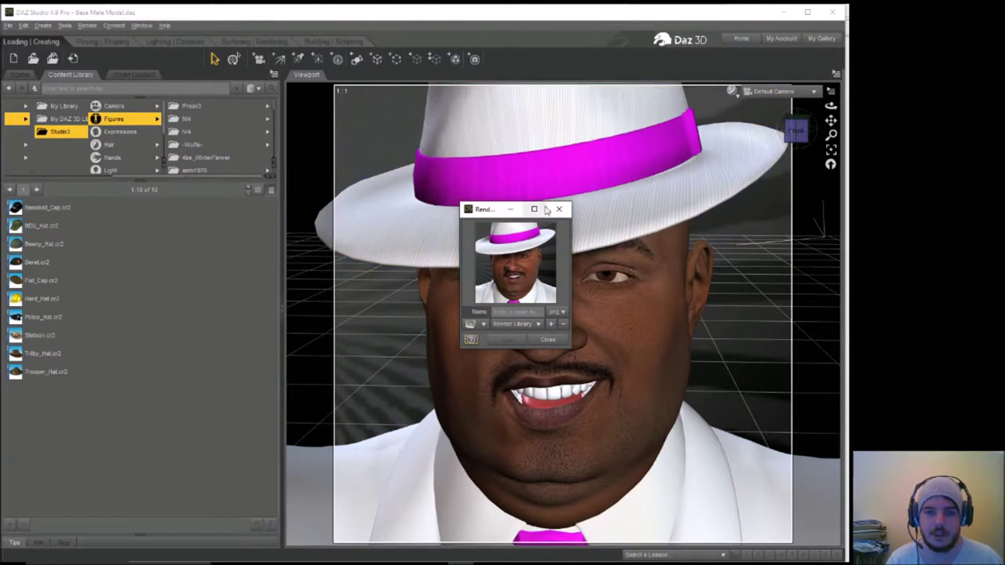
Close the render window and start saving the most recent hat render from the Render Editor as an image.
click(563, 210)
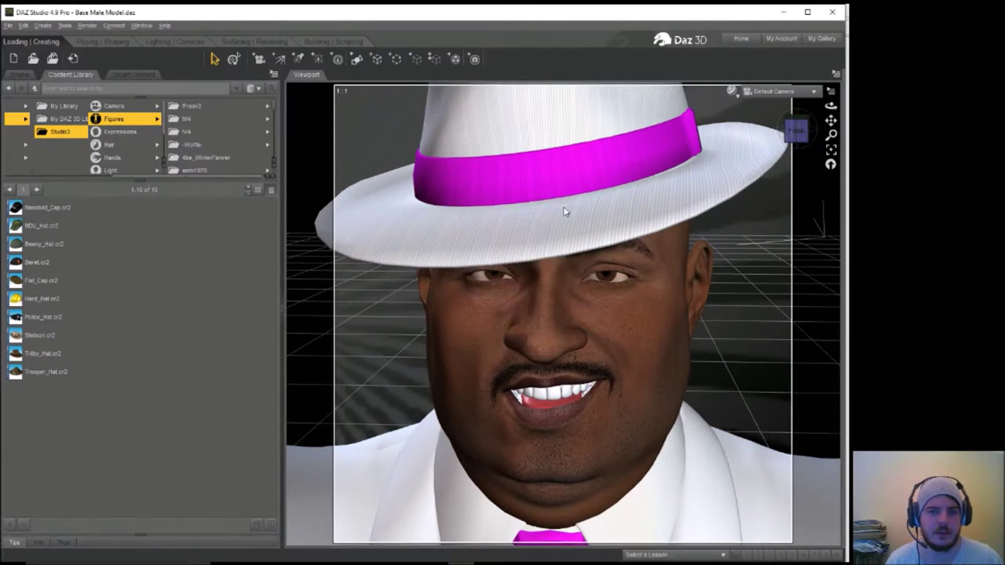
click(88, 25)
click(108, 68)
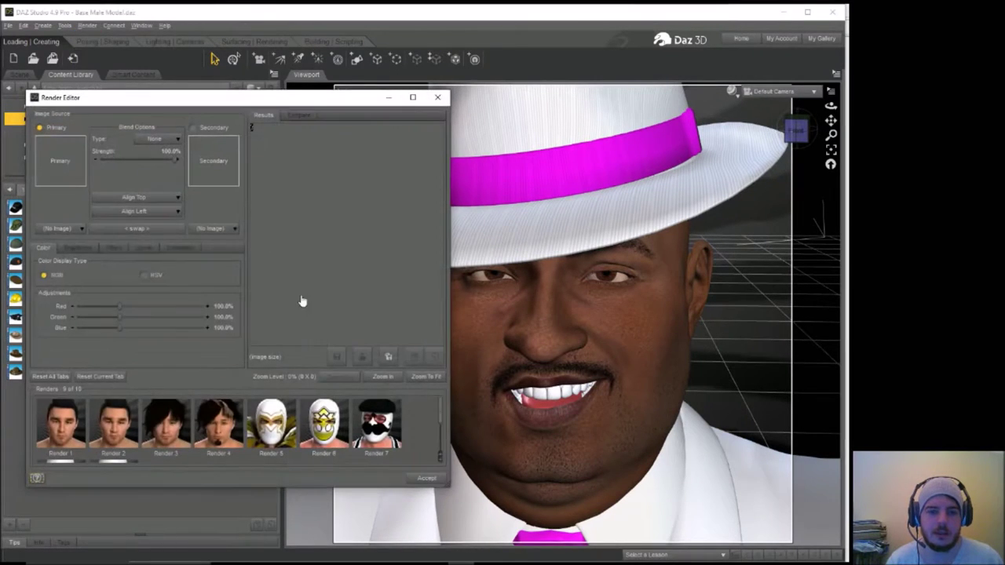
drag(442, 419, 441, 446)
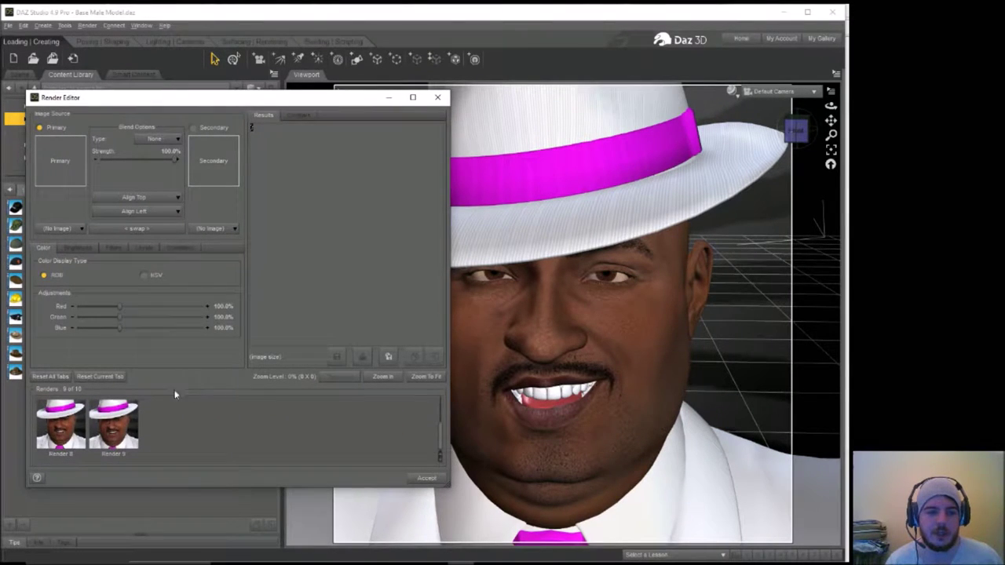
click(116, 422)
right_click(116, 418)
click(137, 454)
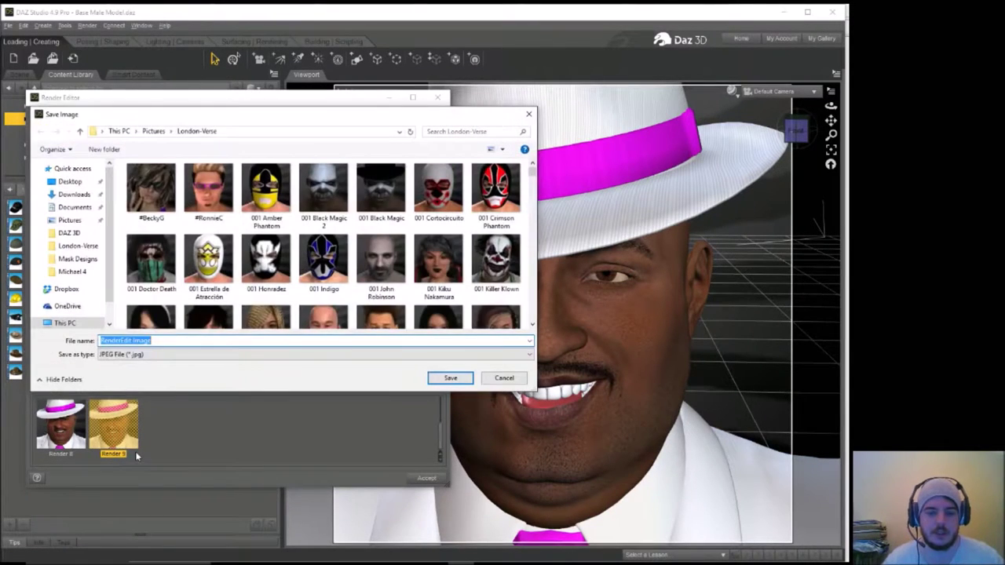
Save the render as the JPEG "001 The Preacher" in the London-Verse folder, copying "The Preacher" from the name, and close the Render Editor.
text(001)
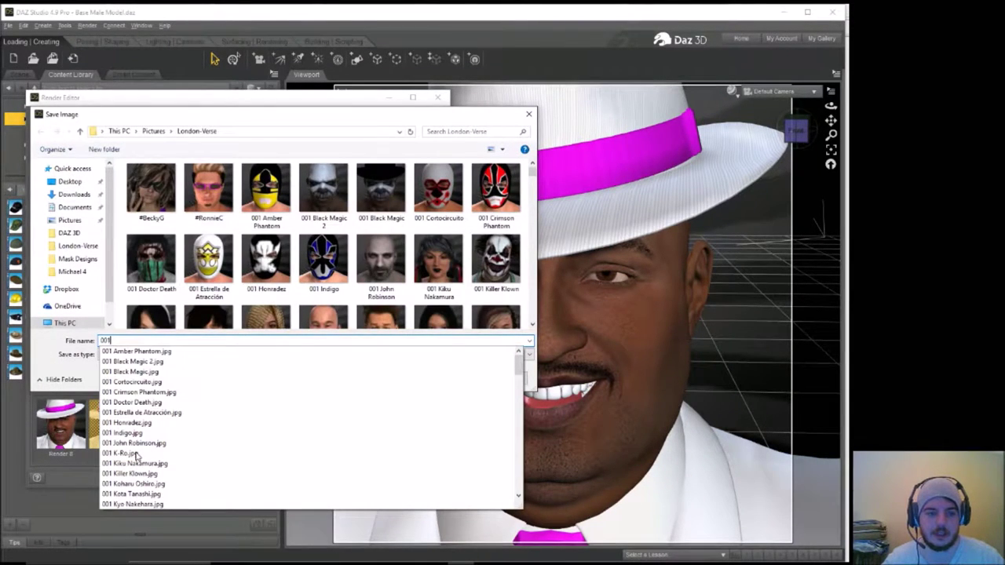
text( The)
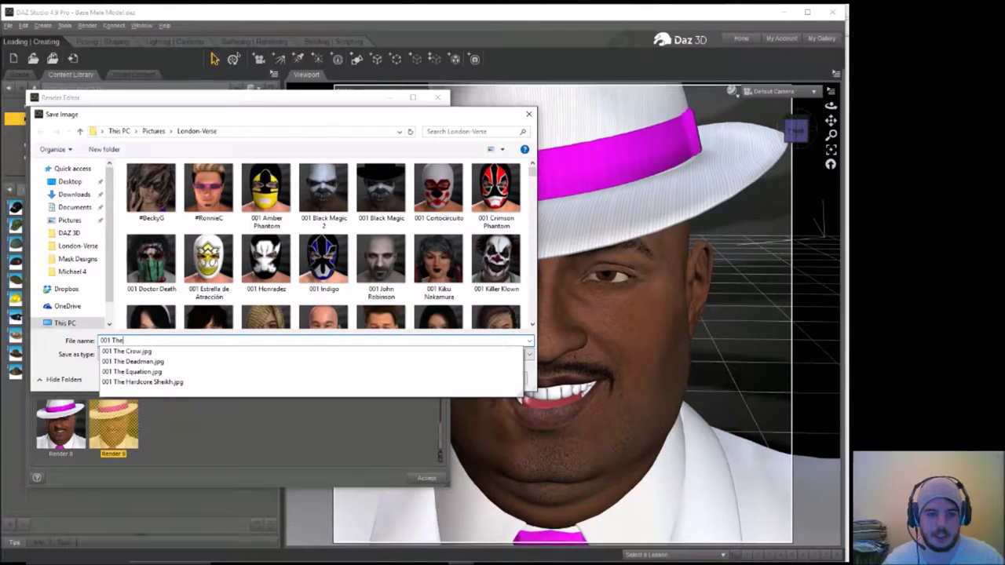
text( Preacher)
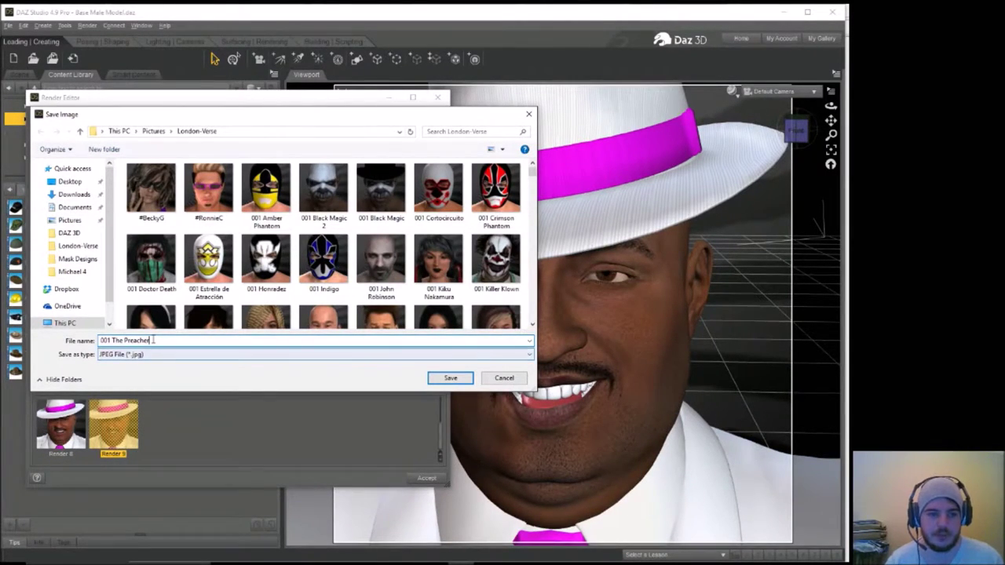
drag(150, 340, 112, 341)
right_click(114, 341)
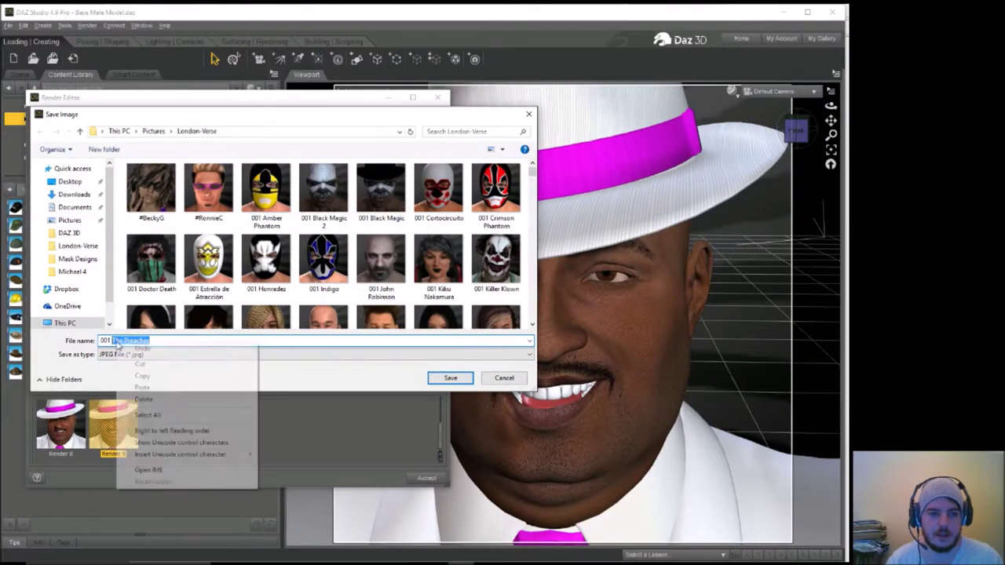
click(149, 374)
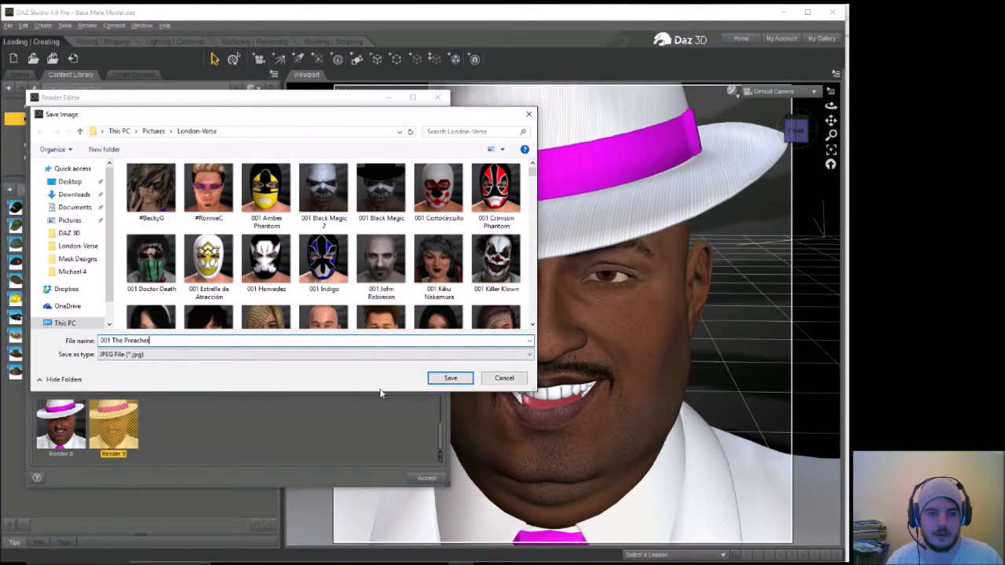
click(449, 378)
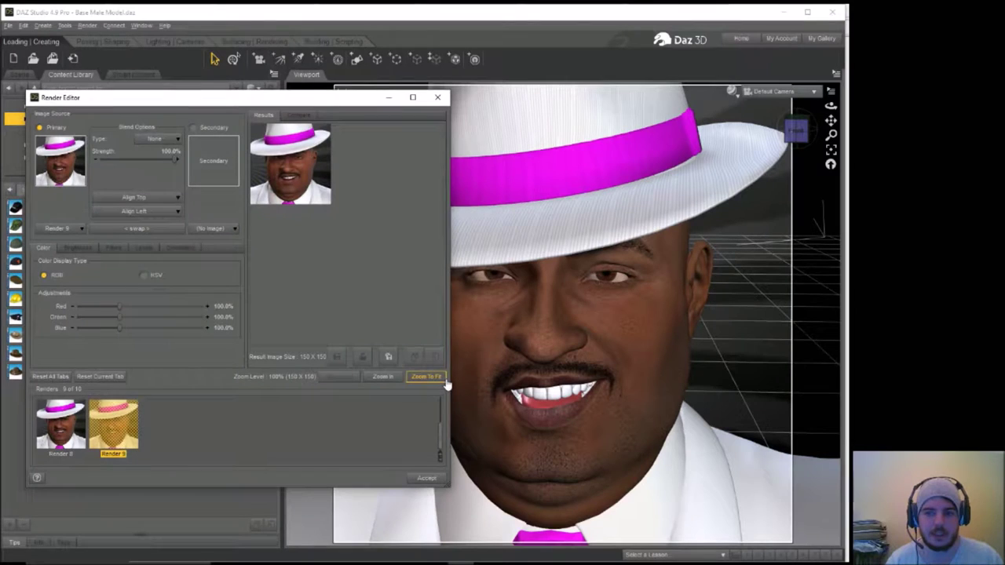
click(437, 97)
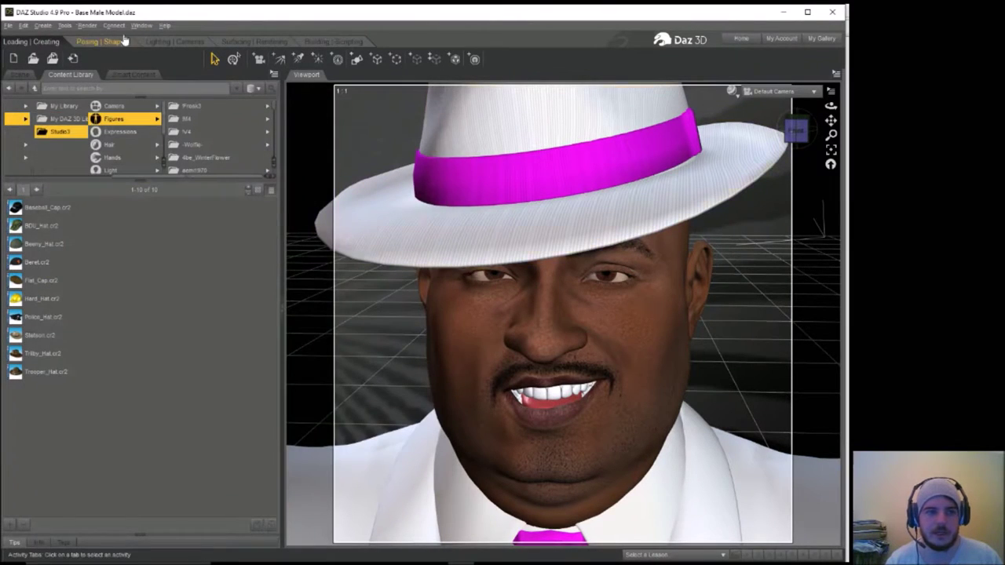
Save the scene as the DSON user file "The Preacher" in the Michael 4 folder, reusing the copied name.
click(8, 25)
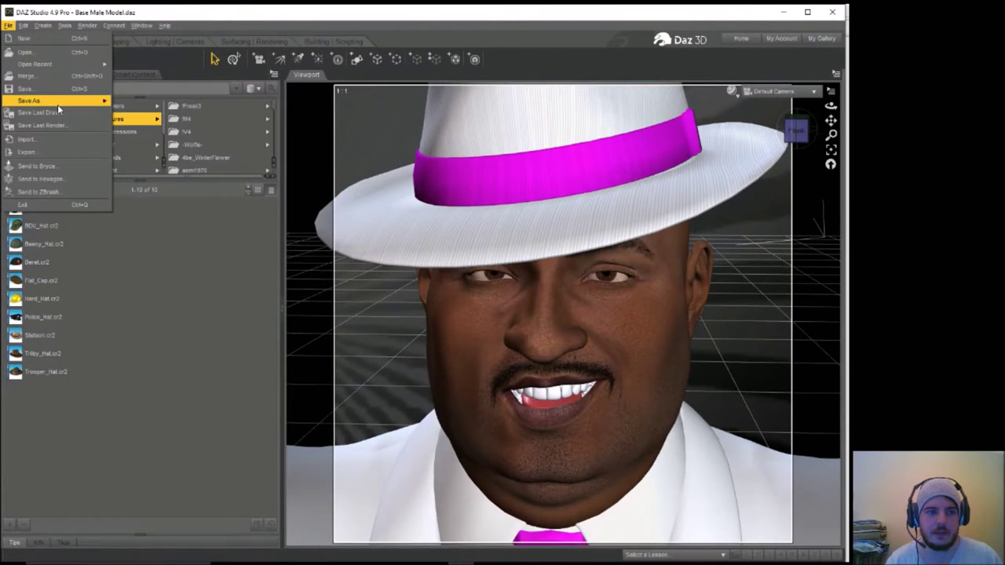
mouse_move(57, 104)
click(134, 104)
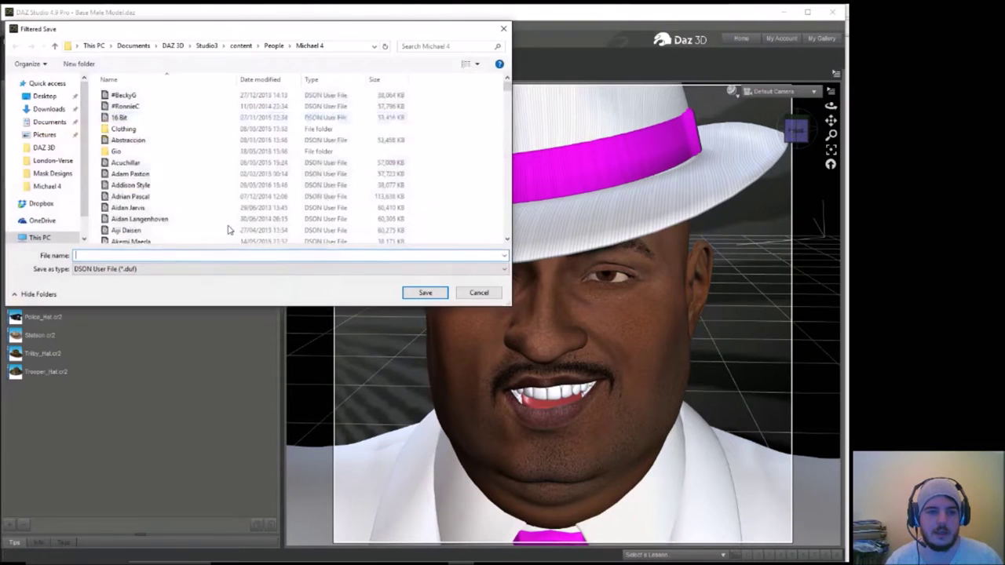
right_click(176, 259)
click(211, 307)
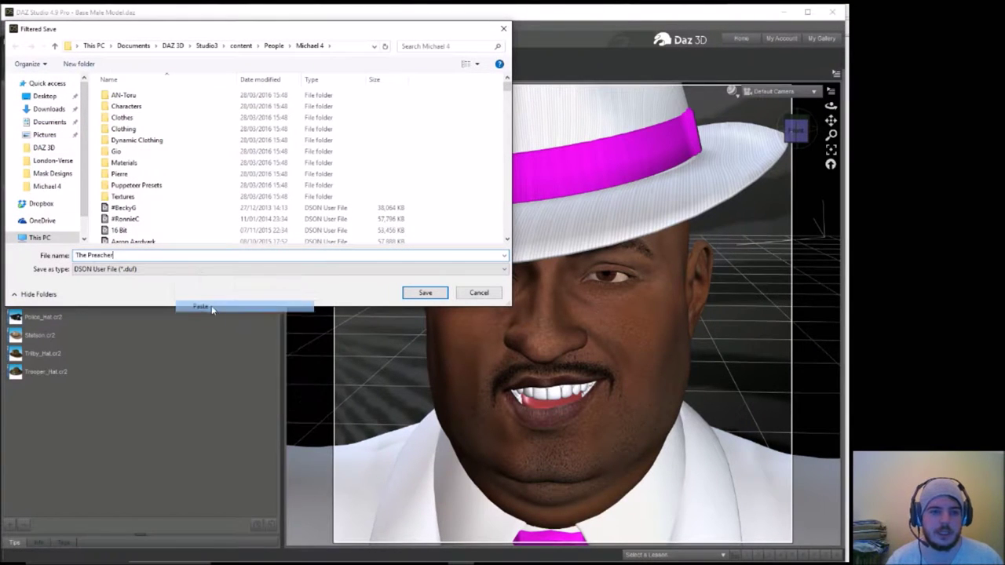
click(429, 296)
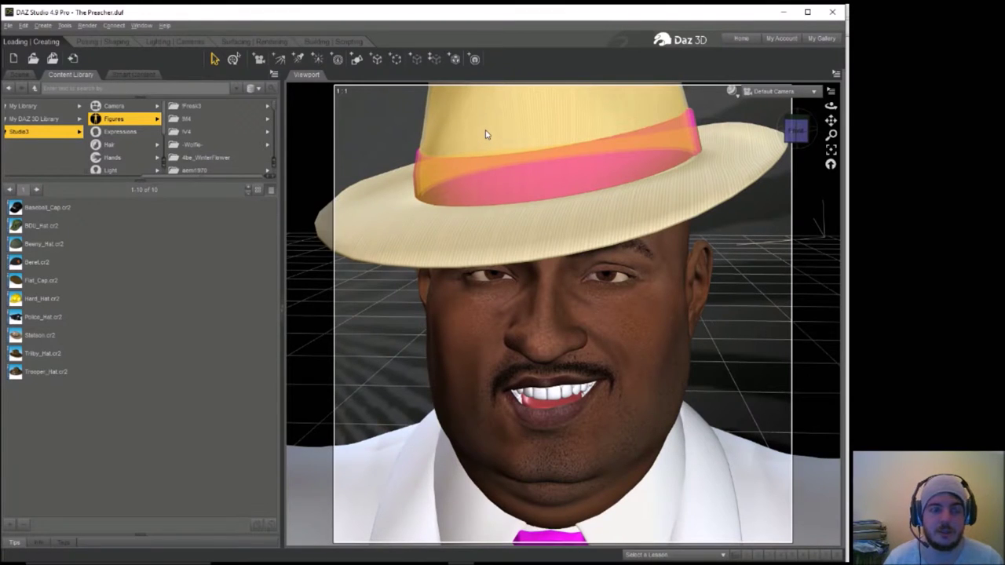
Delete the trilby hat, including its Trilby_Hat node, and the BusinessJacket from the scene.
key(Delete)
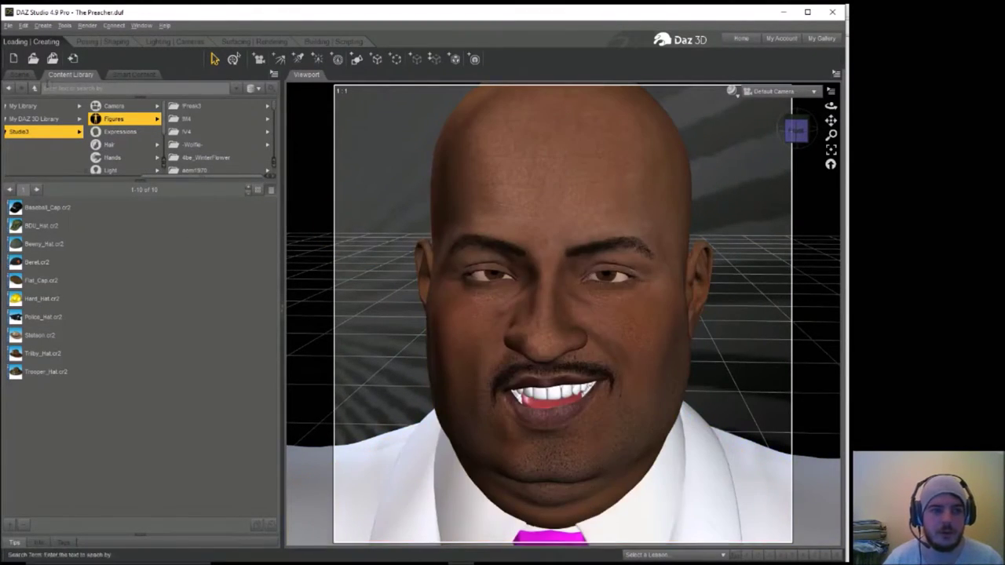
click(22, 75)
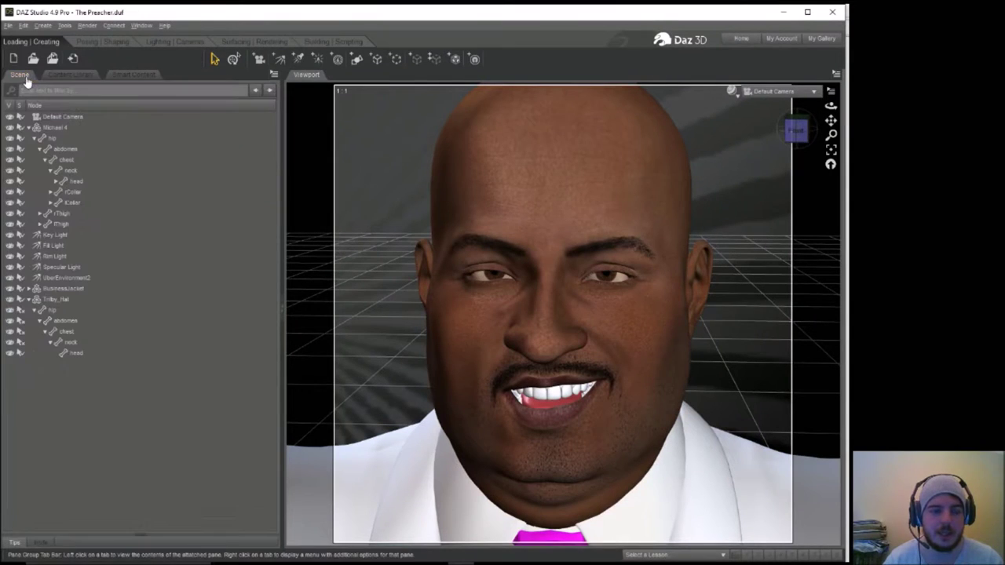
click(64, 301)
key(Delete)
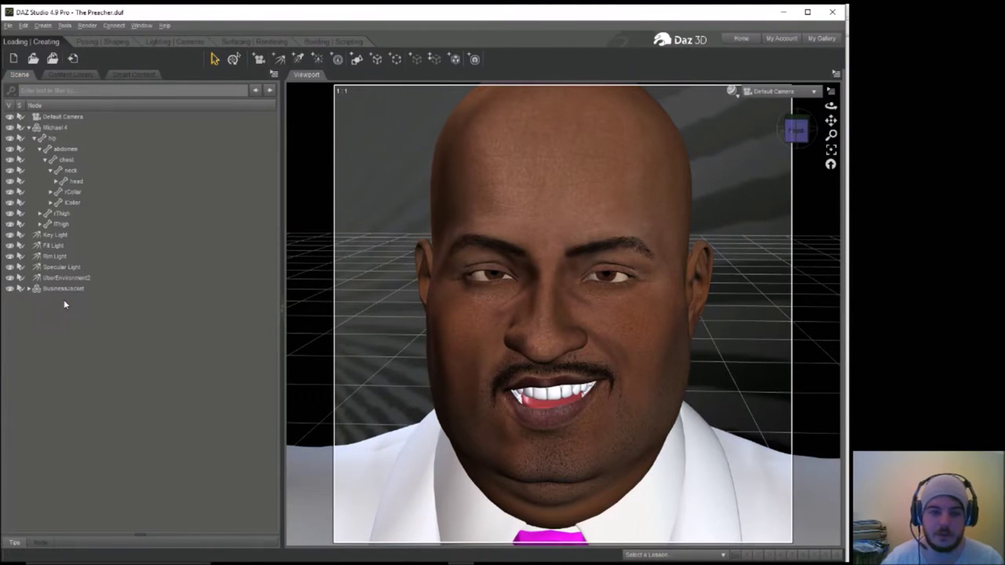
click(55, 290)
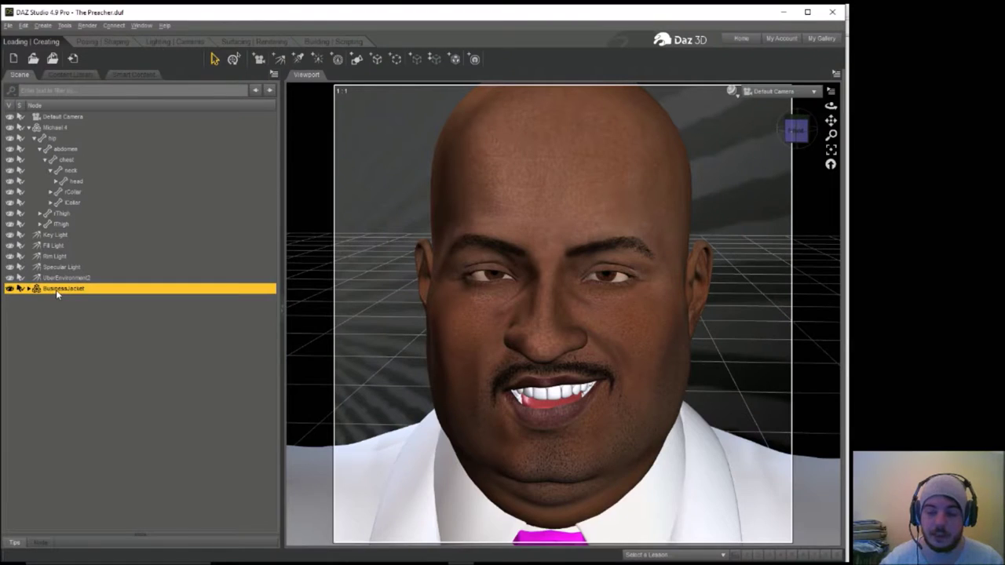
key(Delete)
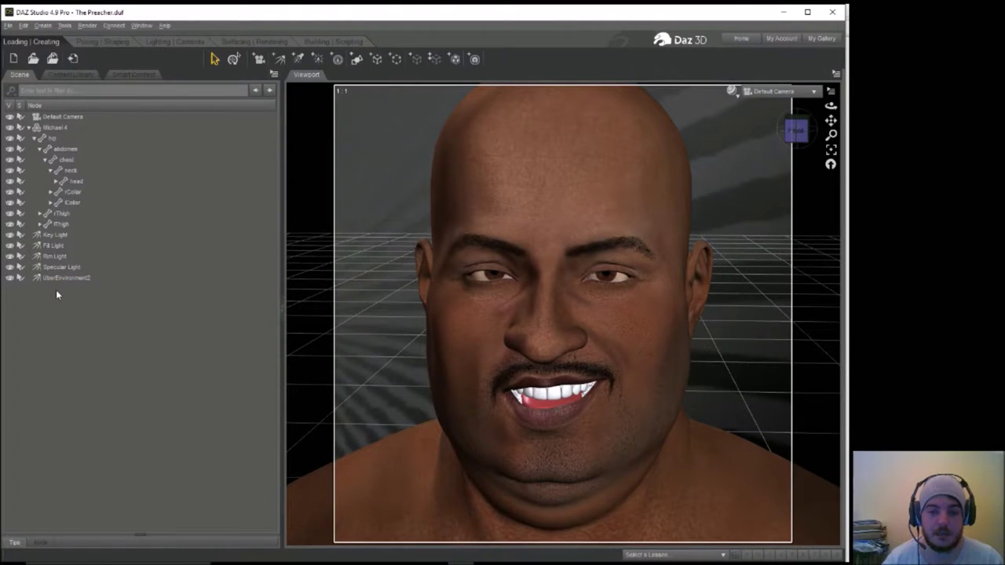
Select the Michael 4 figure and open the Pose category in the Studio3 content library.
click(551, 205)
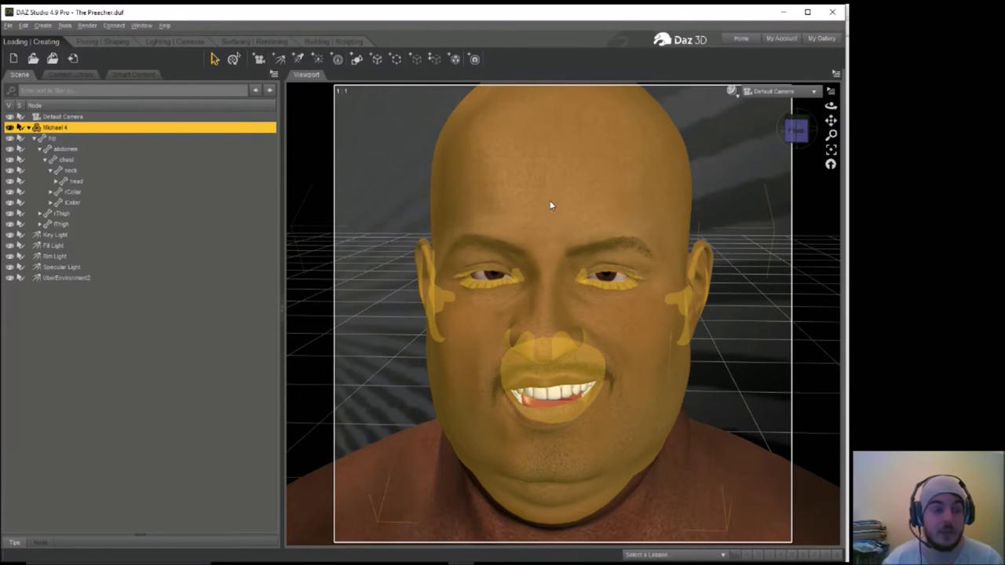
click(92, 44)
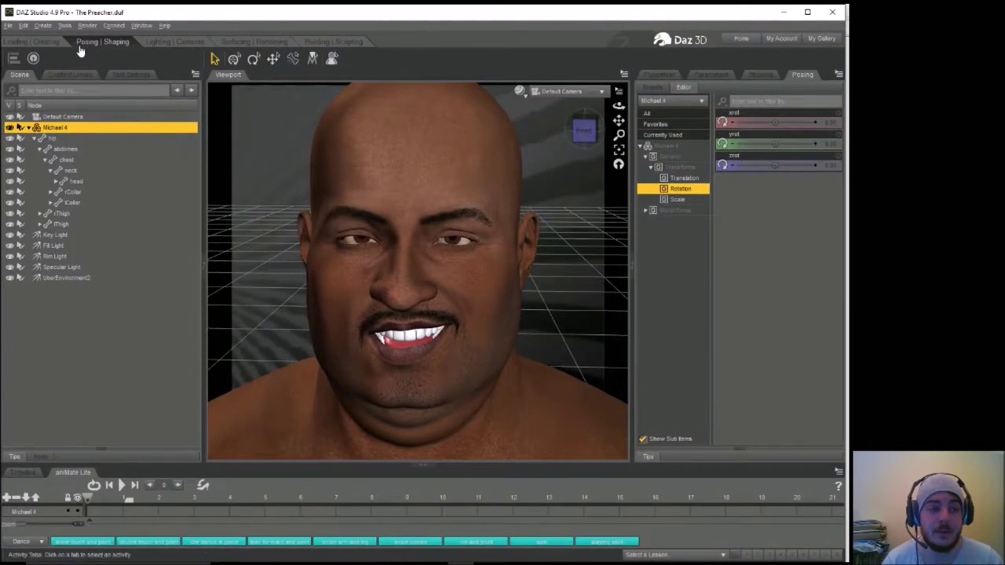
click(54, 42)
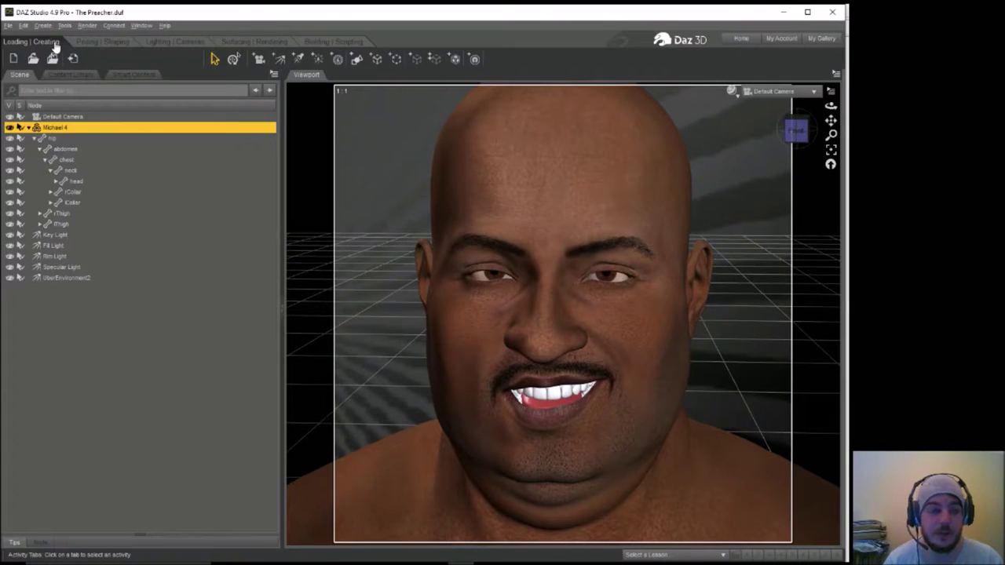
click(70, 74)
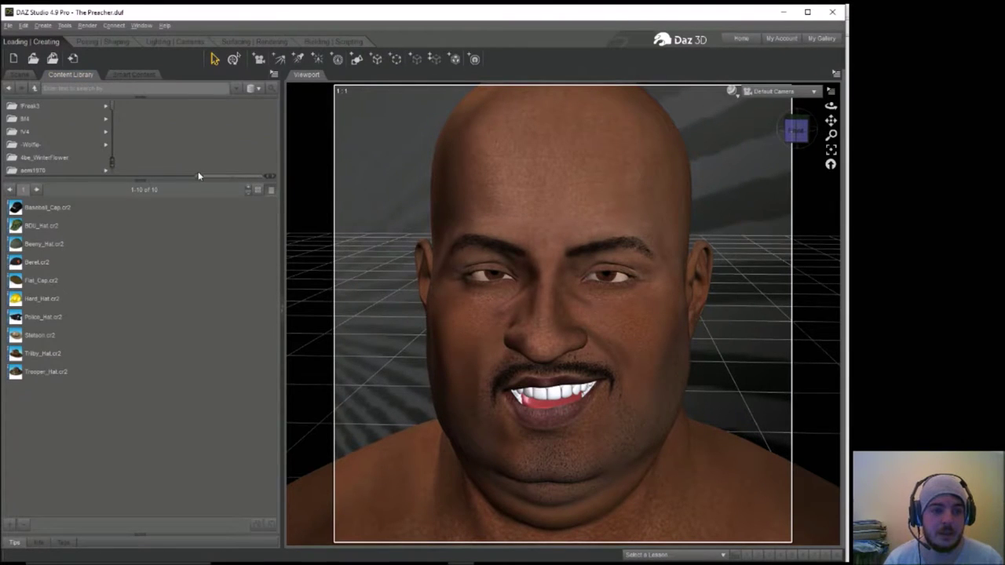
drag(202, 179, 125, 174)
scroll(118, 145, down, 3)
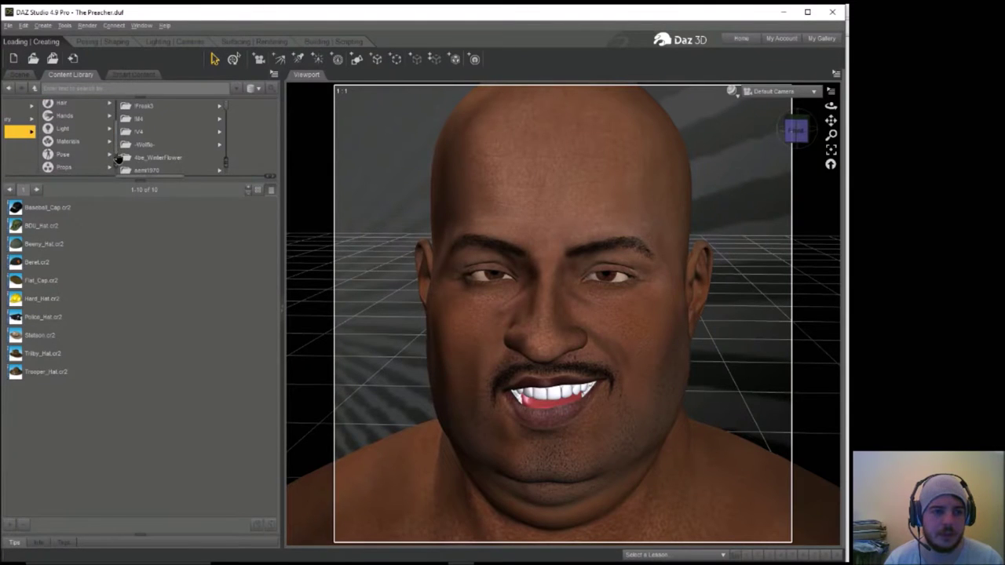
click(60, 155)
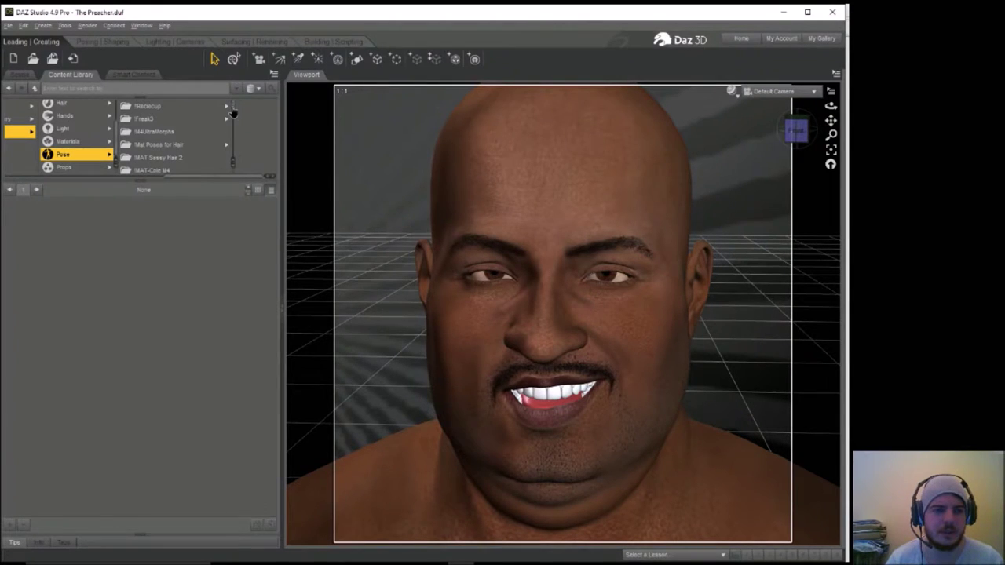
Browse the Pose character folders, examining the contents of Jepes Zeno and Jepes Tye2 M4.
drag(233, 112, 233, 129)
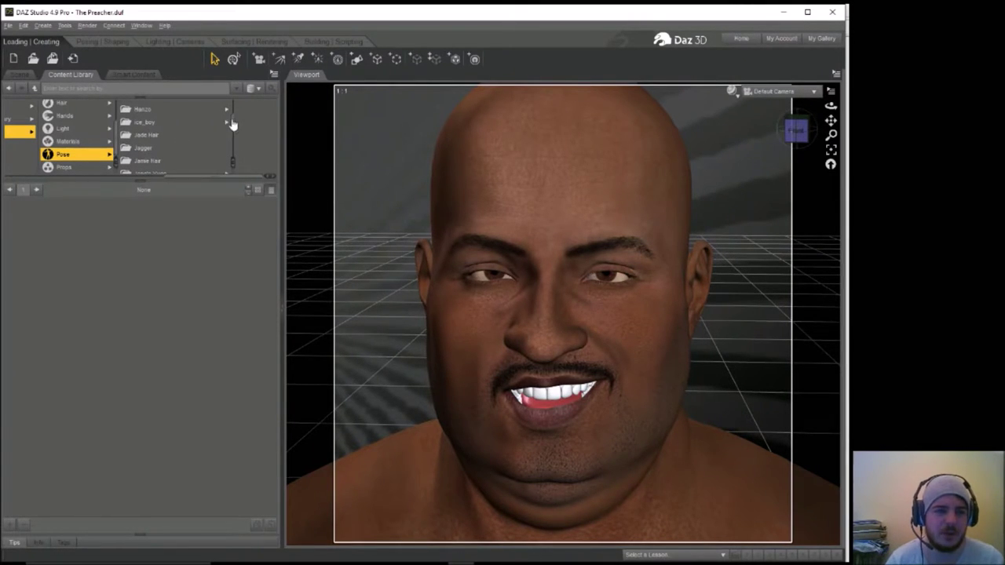
drag(232, 124, 233, 127)
scroll(231, 125, down, 5)
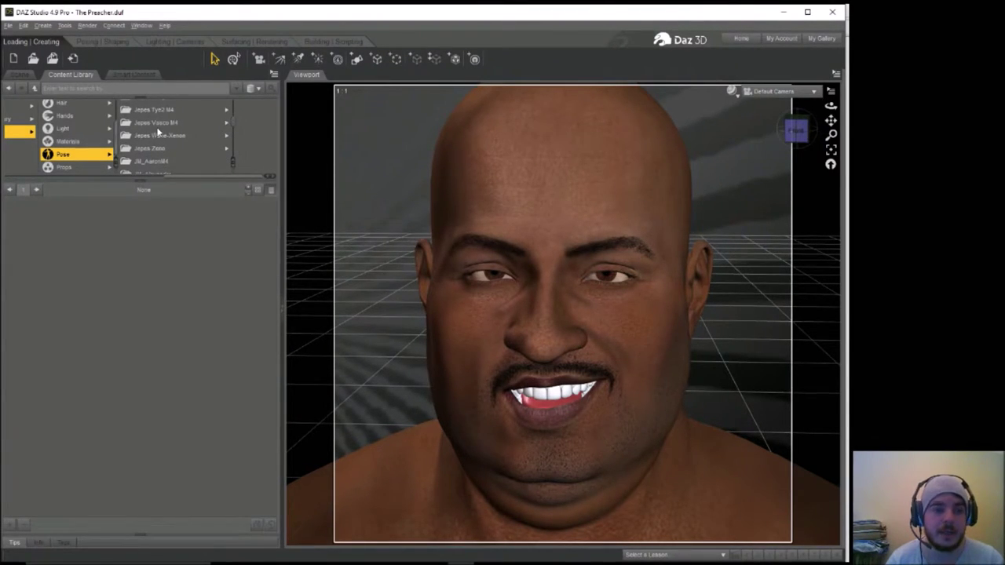
click(158, 149)
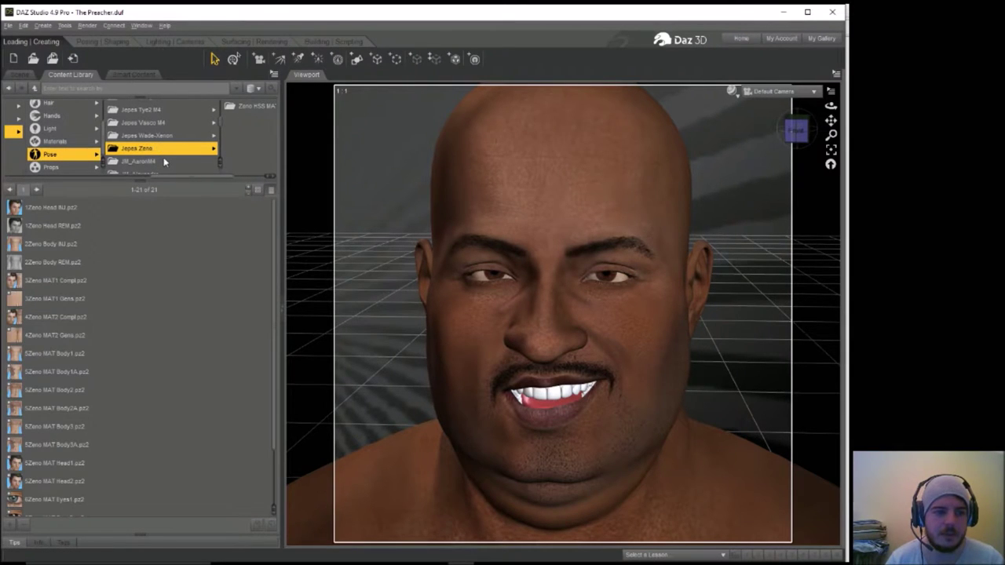
scroll(220, 171, down, 3)
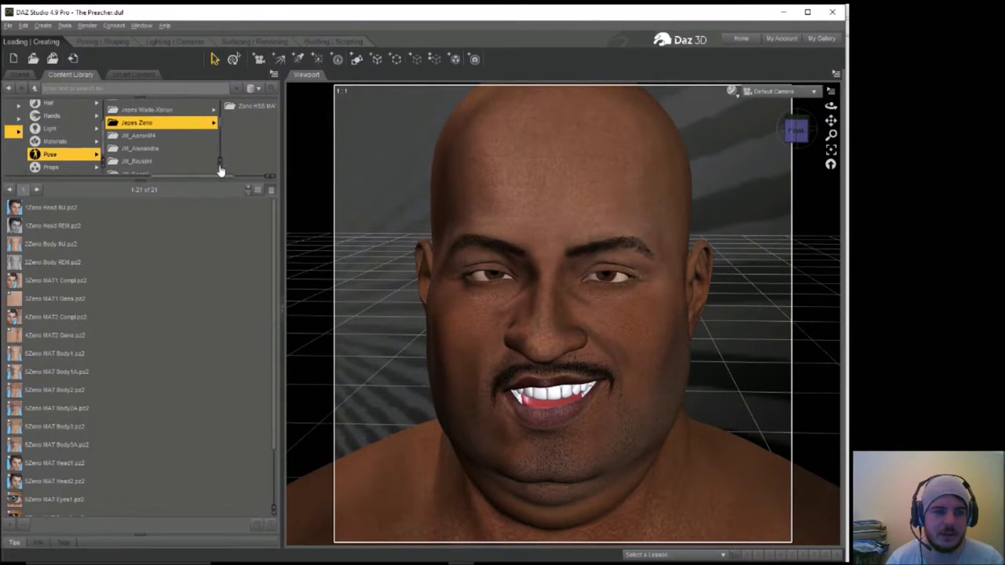
scroll(220, 170, down, 1)
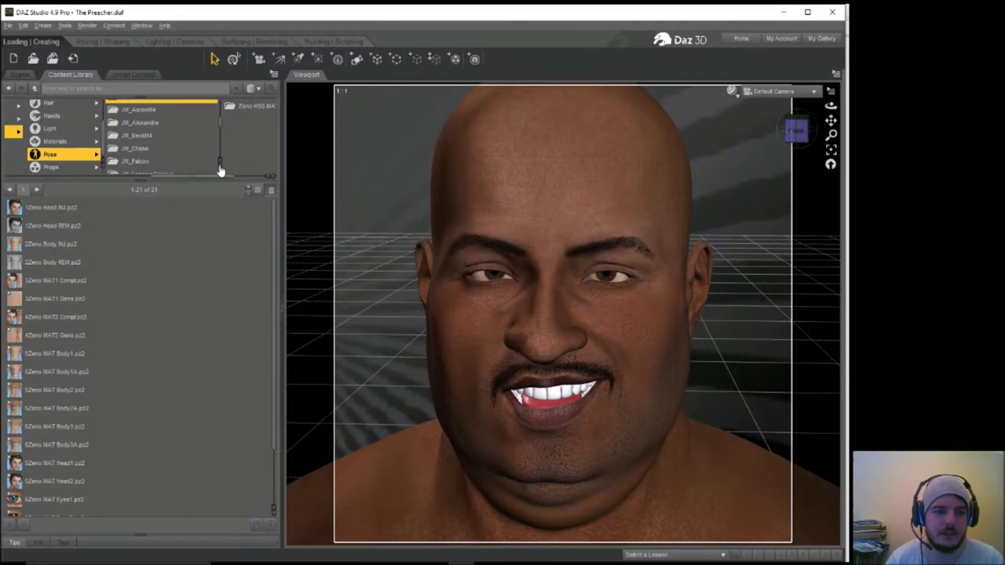
scroll(222, 125, up, 4)
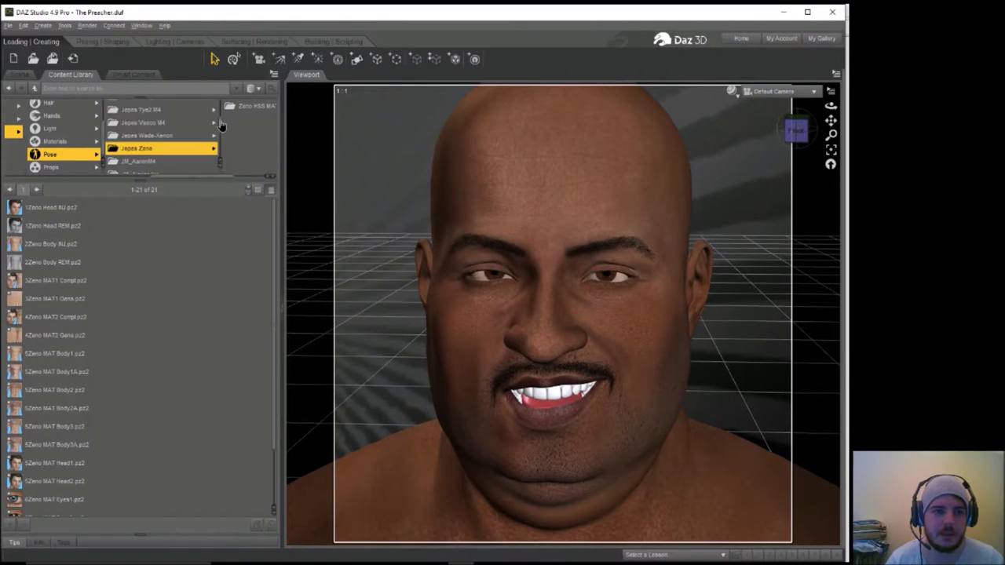
click(166, 114)
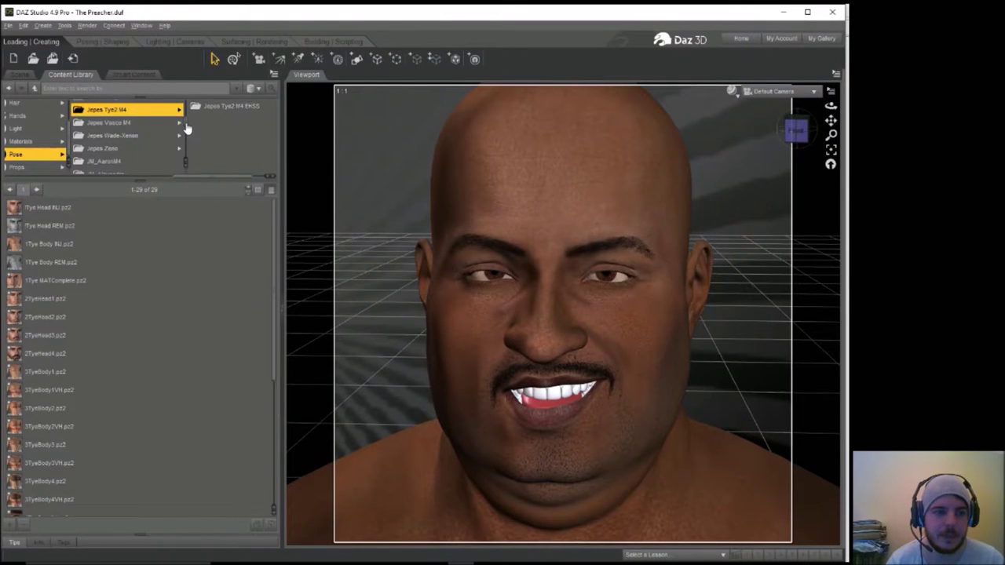
Apply the AaronMAT skin material from the JM_AaronM4 folder to the Michael 4 figure.
click(110, 161)
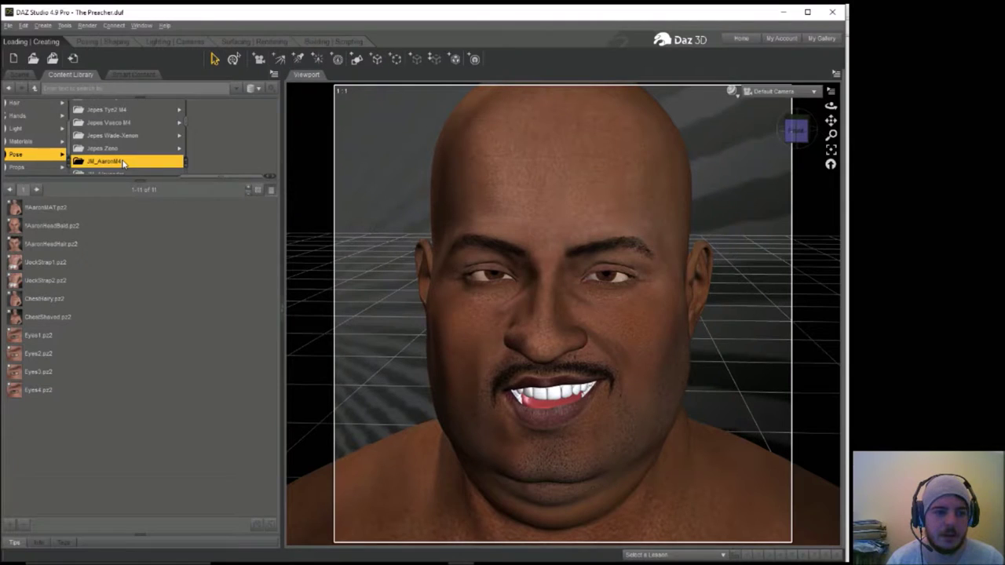
double_click(55, 208)
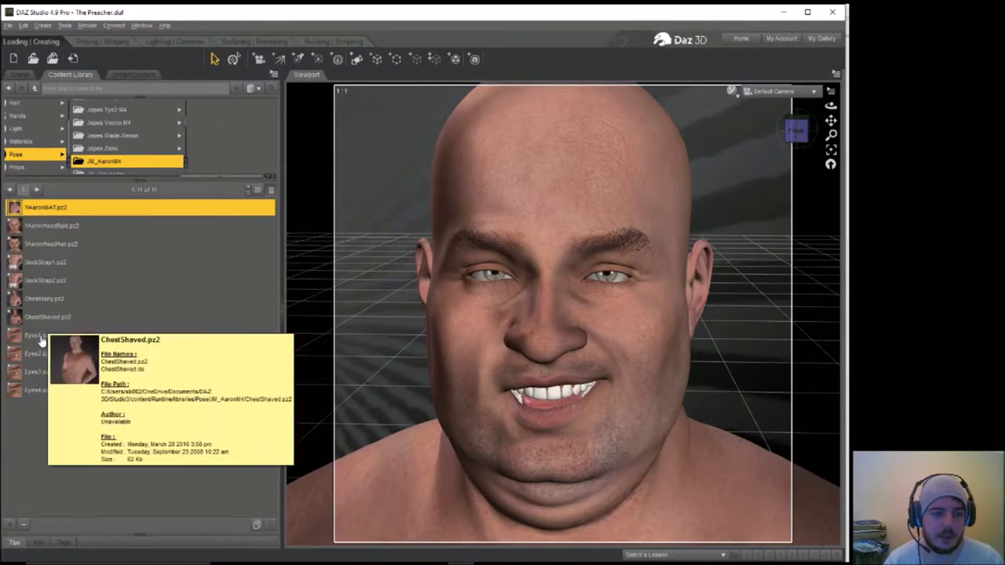
Apply the Eyes2 preset from the JM_AaronM4 folder and lower Michael 4's Heavy body morph to 0.40.
double_click(38, 355)
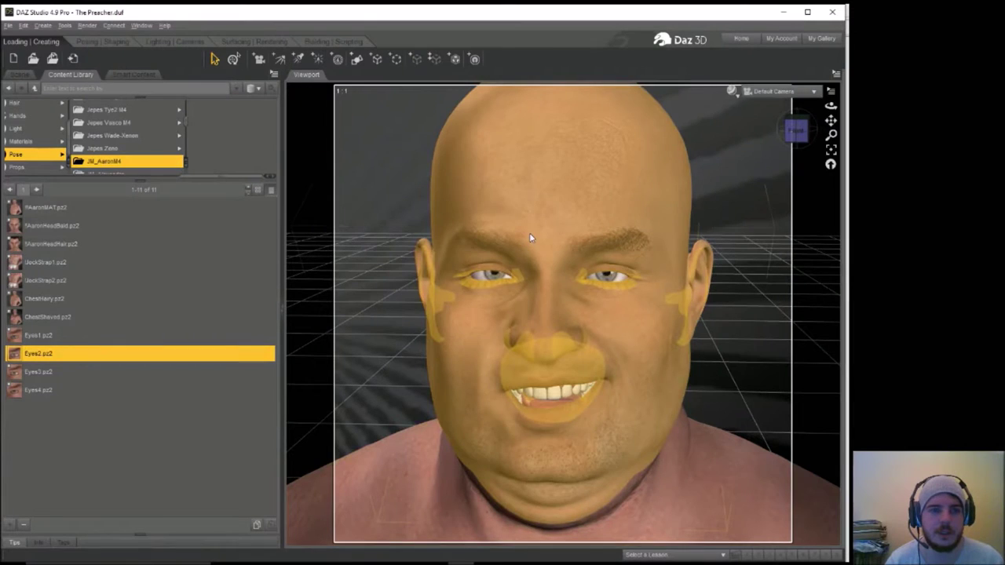
click(104, 42)
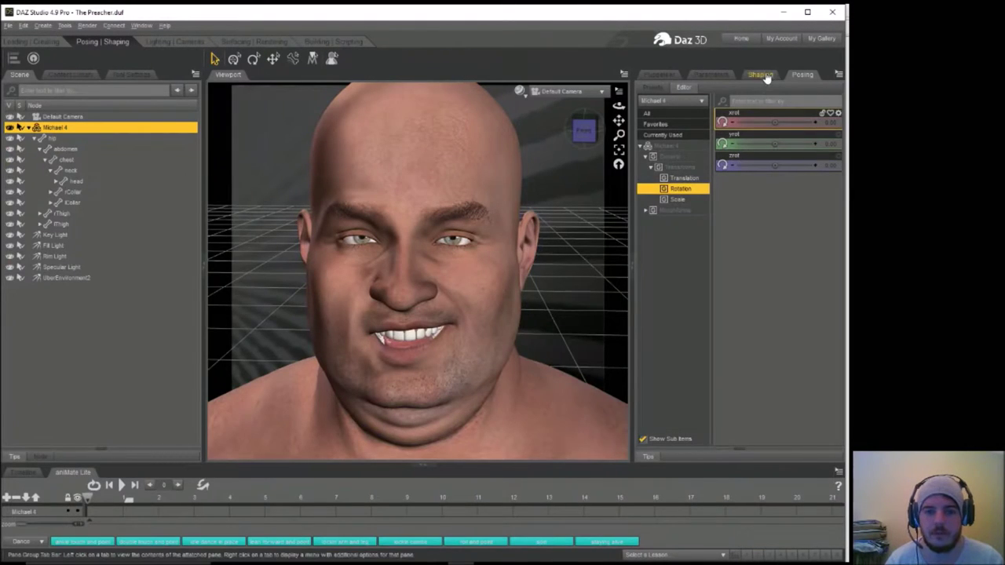
click(761, 74)
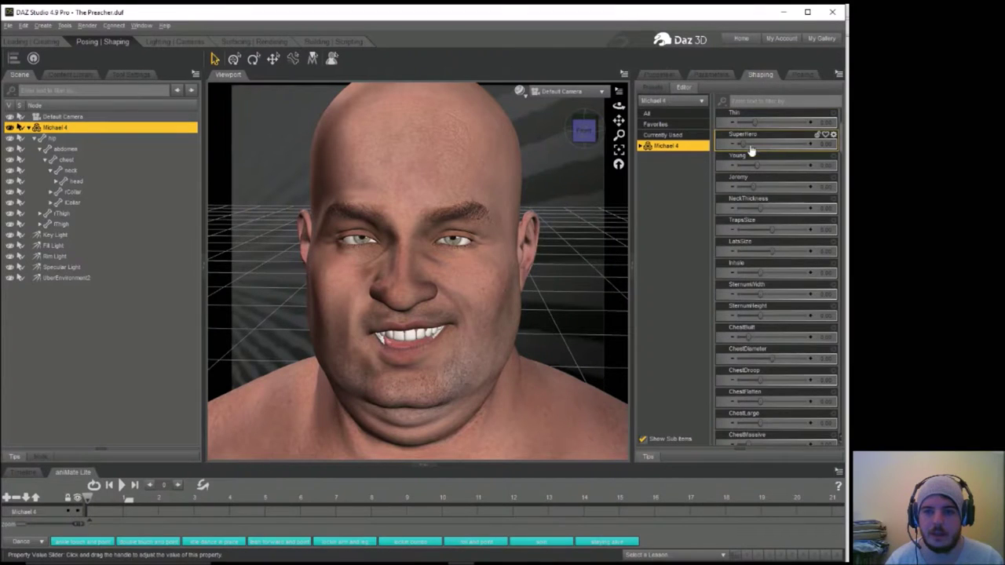
click(766, 310)
click(805, 141)
drag(842, 138, 843, 110)
click(743, 215)
drag(806, 225, 774, 226)
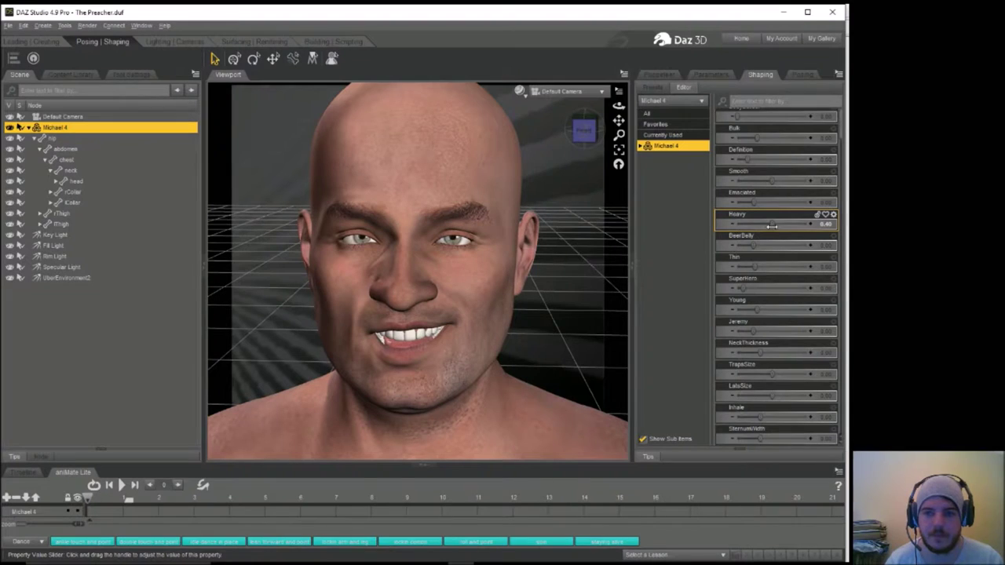
In Michael 4's Upper Torso morphs, set NeckThickness to -1.00 and TrapsSize to about 0.26.
click(640, 146)
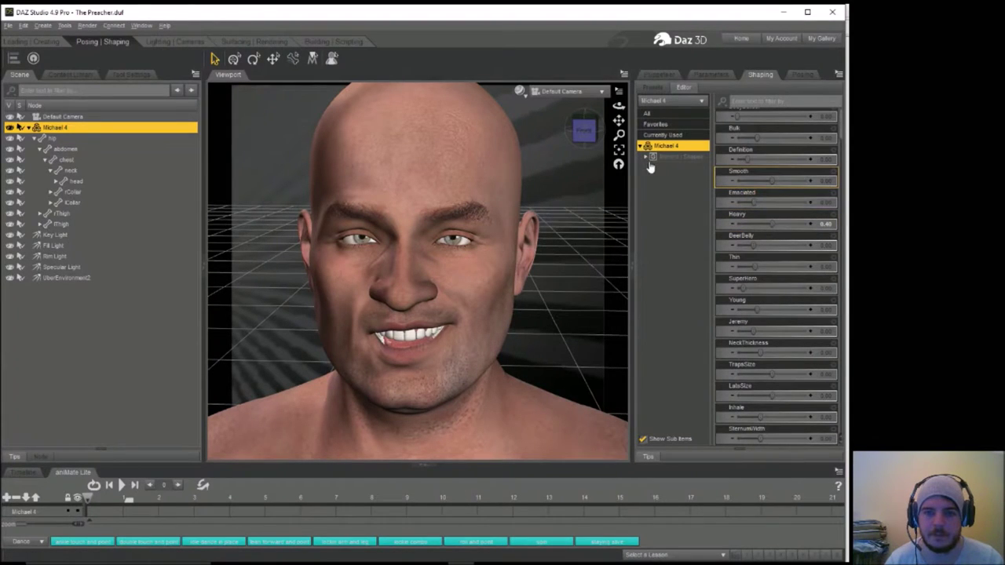
click(646, 157)
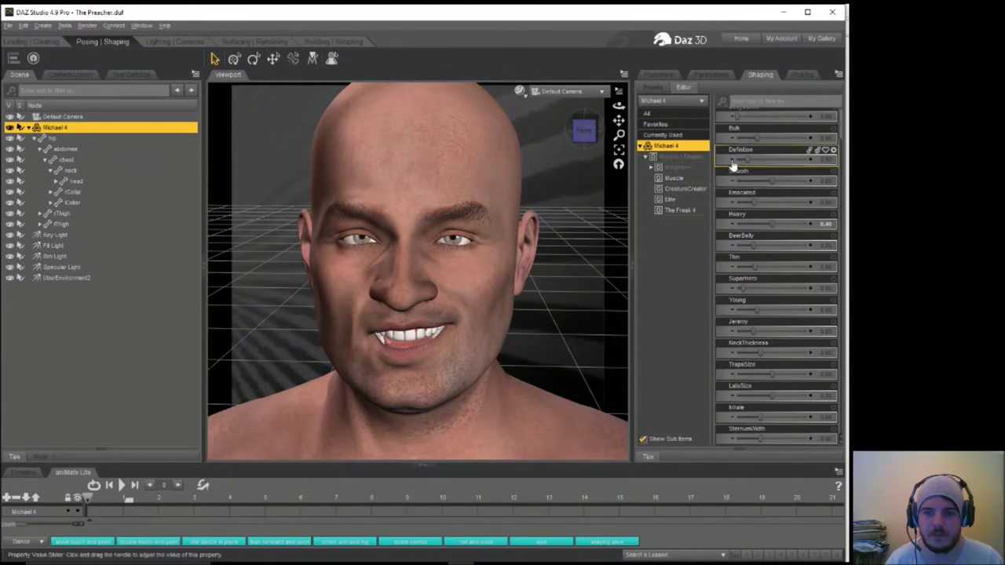
click(758, 137)
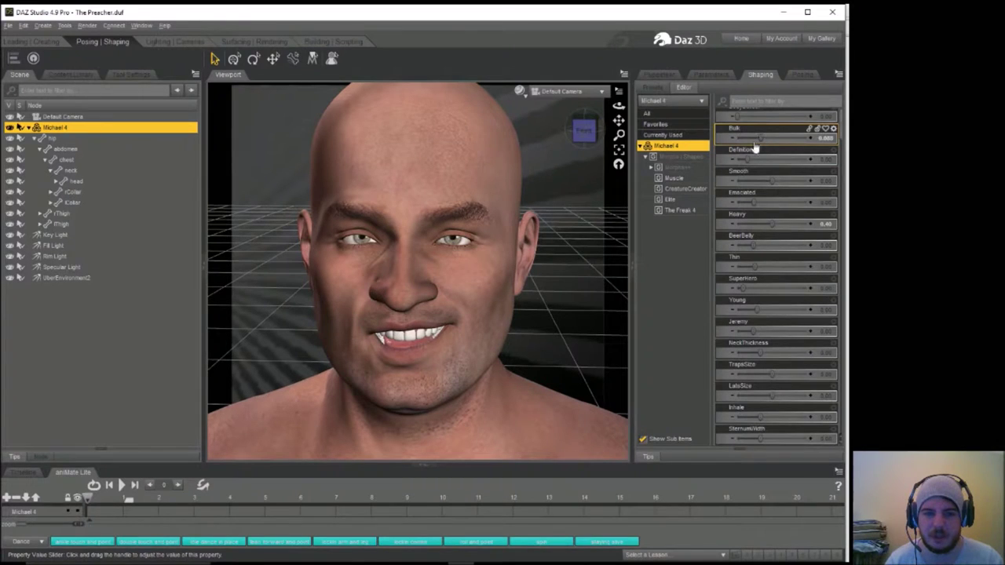
click(651, 168)
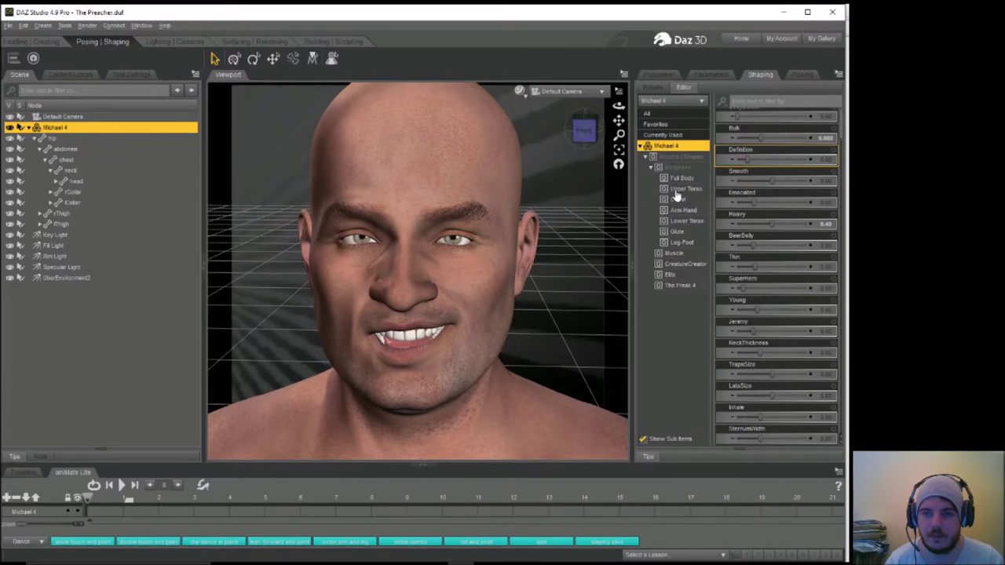
click(677, 191)
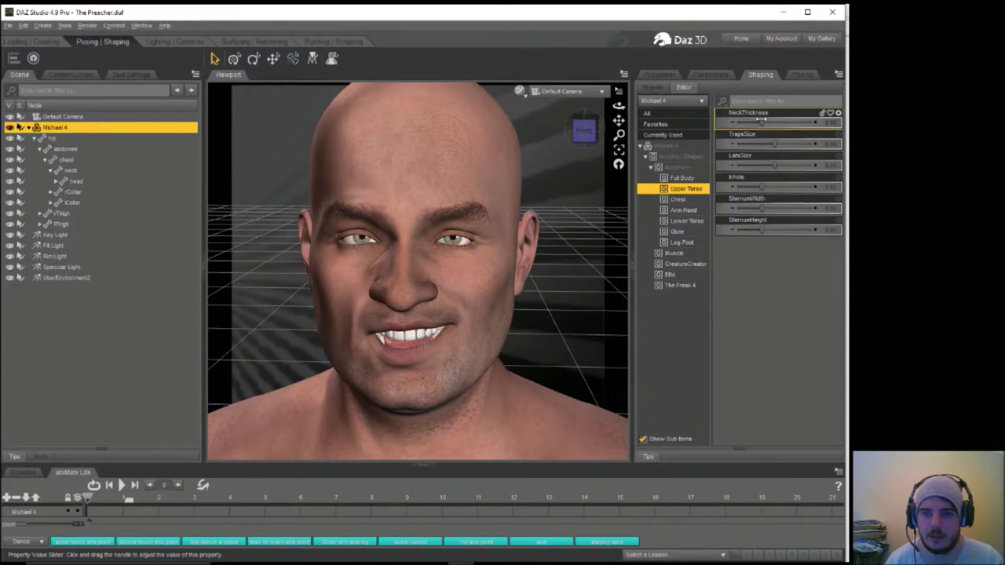
drag(760, 119, 732, 123)
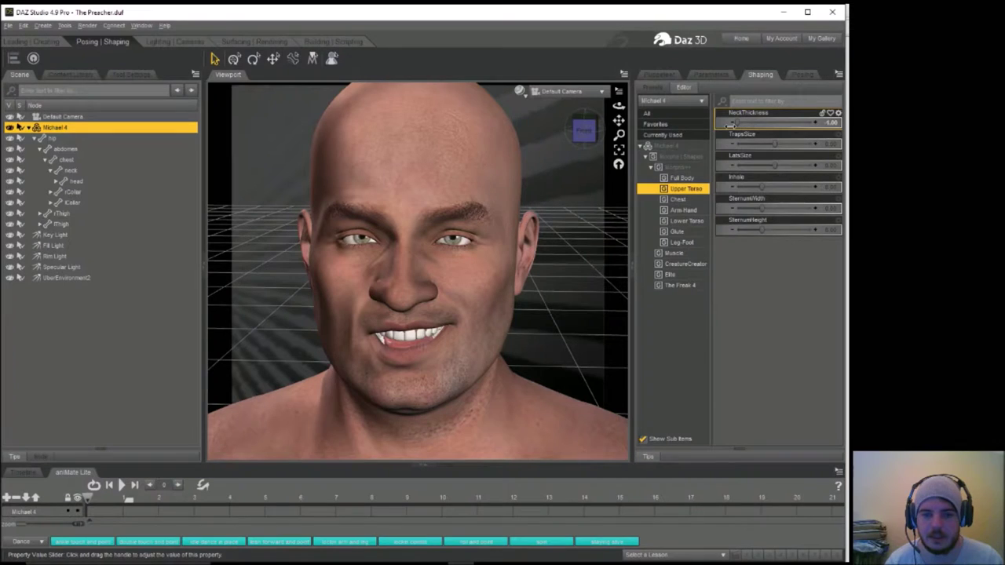
drag(775, 145, 787, 146)
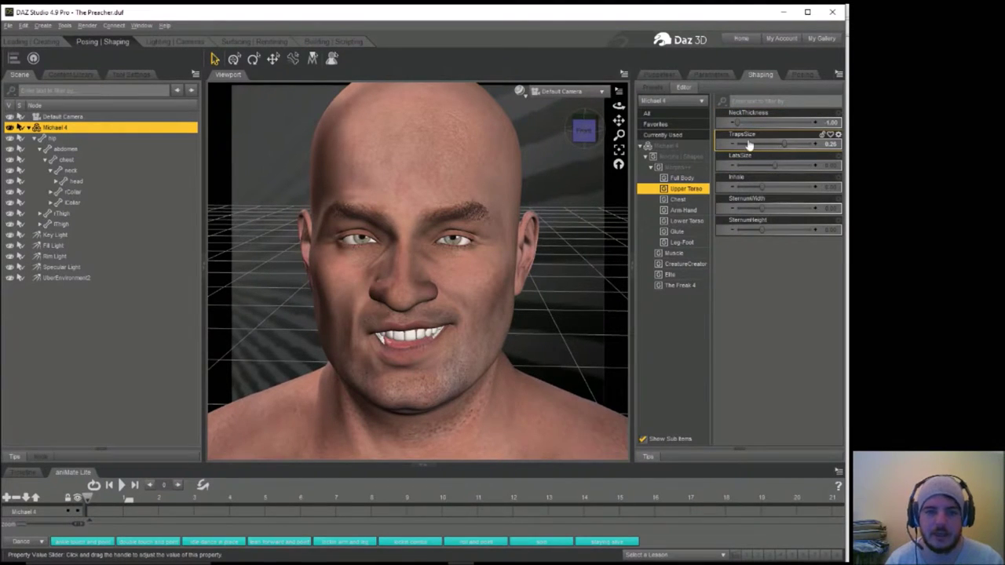
drag(618, 107, 611, 107)
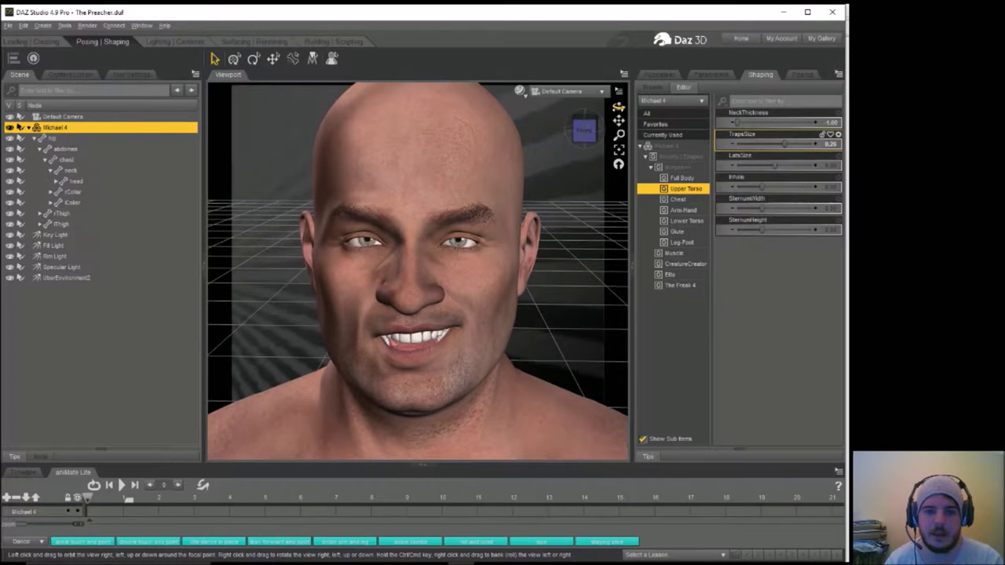
Blend the head's character morphs with Allen about 38.5%, Daryl about 30.5%, Dylan about 16.6% and George about 17.6%.
click(398, 190)
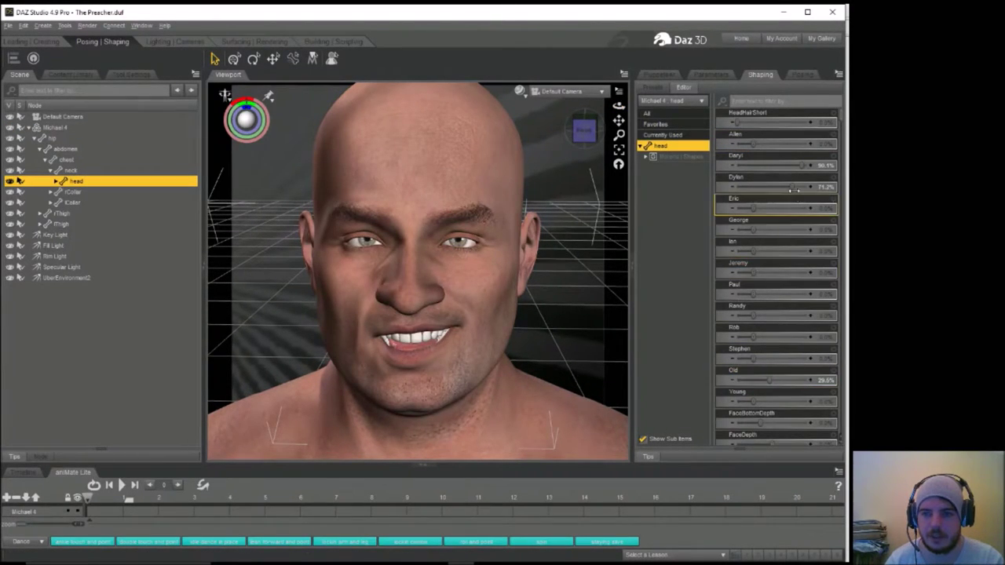
drag(799, 165, 765, 187)
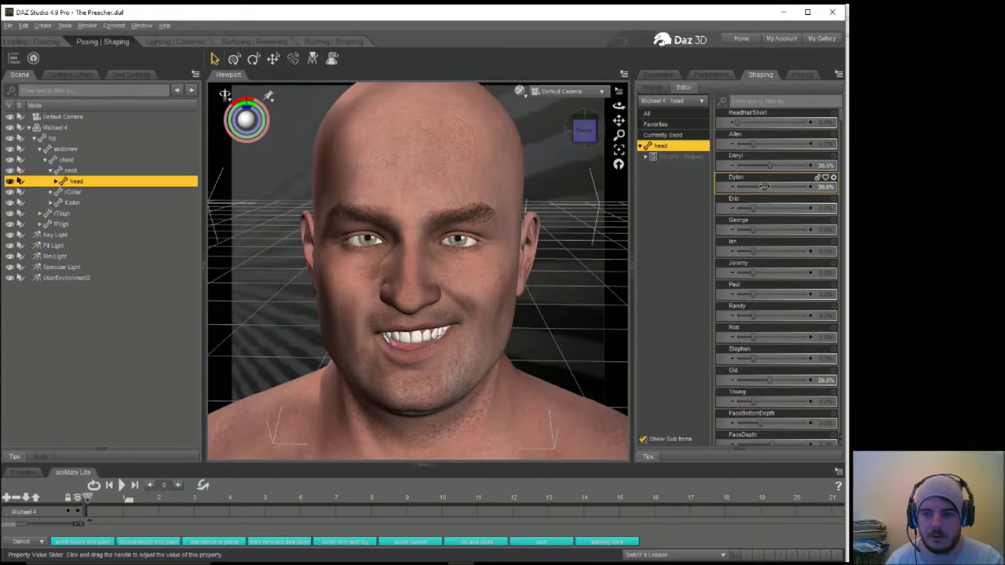
drag(764, 187, 761, 187)
drag(759, 144, 775, 144)
mouse_move(753, 229)
mouse_down()
mouse_move(774, 232)
mouse_move(761, 232)
mouse_up()
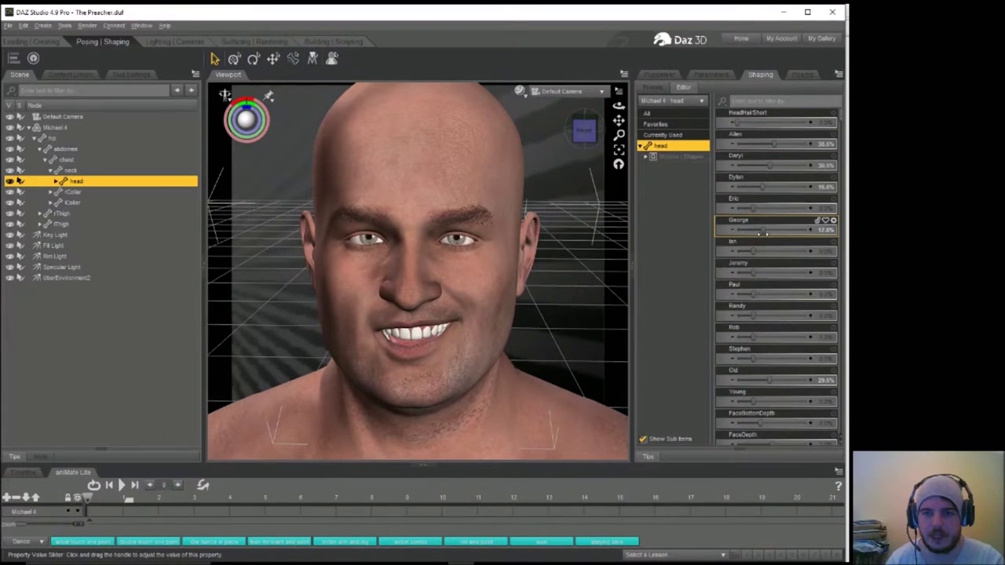
click(645, 156)
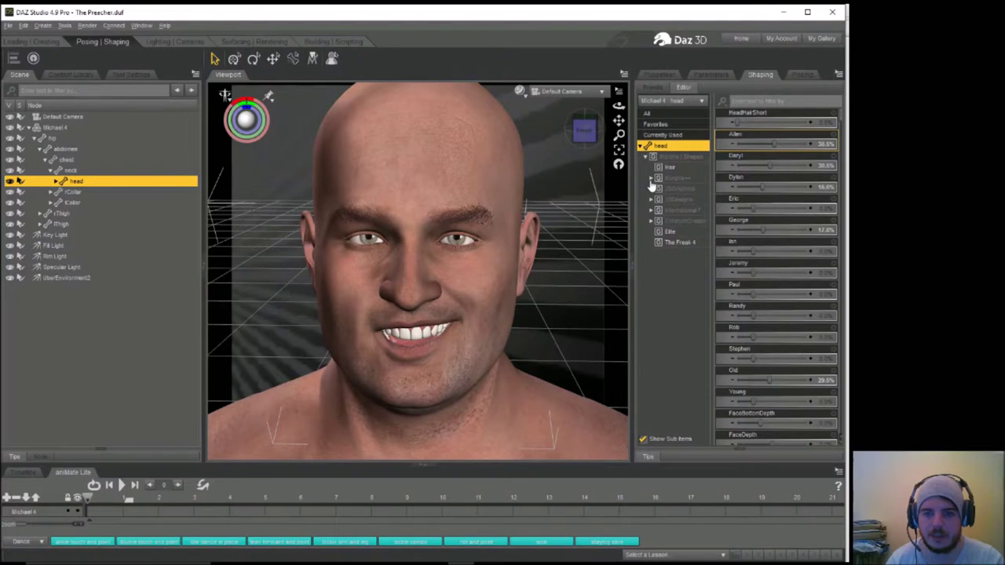
click(651, 179)
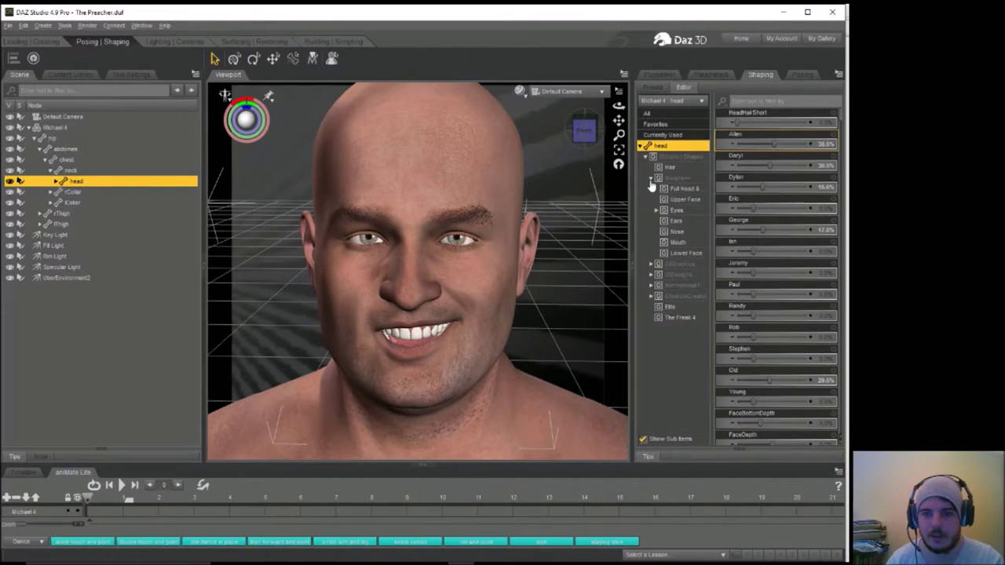
click(684, 192)
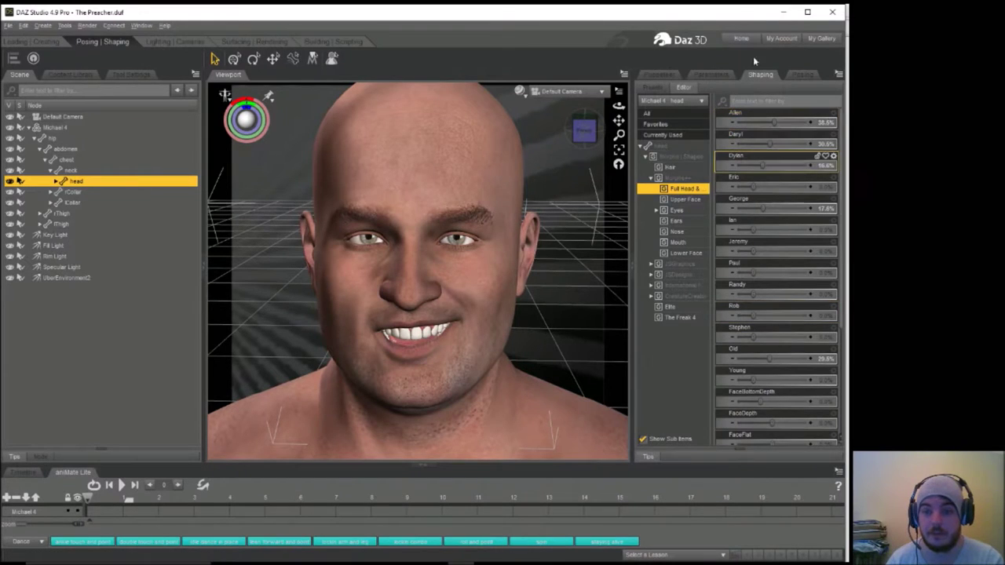
Reduce the head's Happy expression in the Morphs++ pose group to about 11%.
click(802, 74)
click(677, 199)
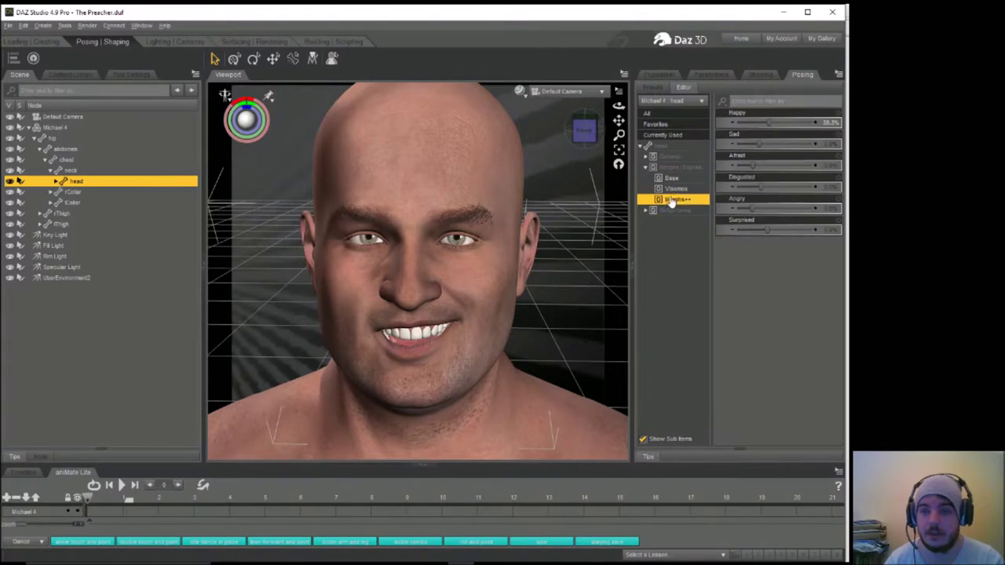
drag(770, 123, 755, 123)
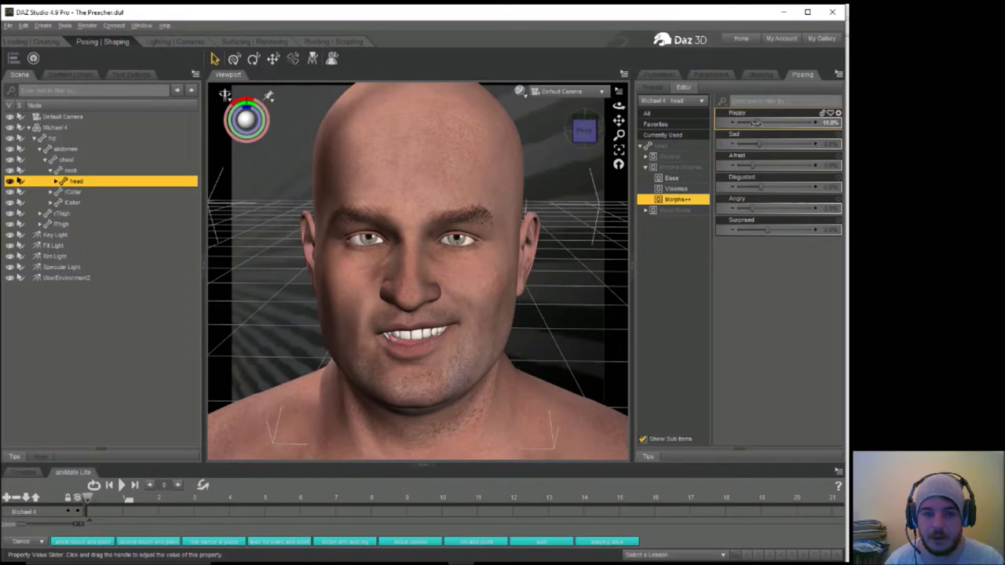
Close and relax the mouth with MouthNarrowR about 14.5%, MouthOpen -50%, MouthSmileOpen about 17% and MouthSmile-FrownL about 4.9%.
click(671, 178)
drag(840, 177, 842, 290)
drag(795, 350, 786, 350)
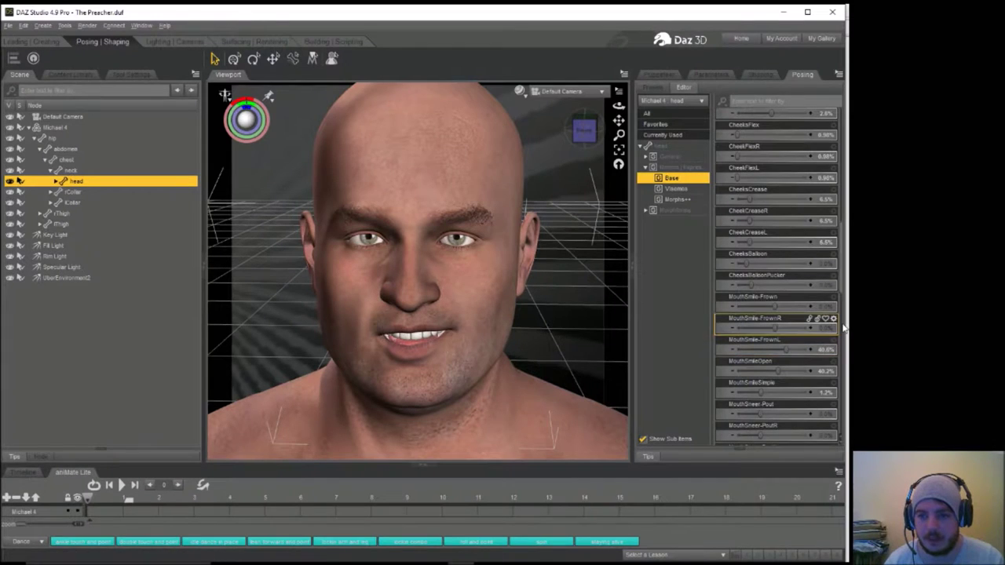
drag(843, 287, 842, 325)
drag(779, 351, 771, 353)
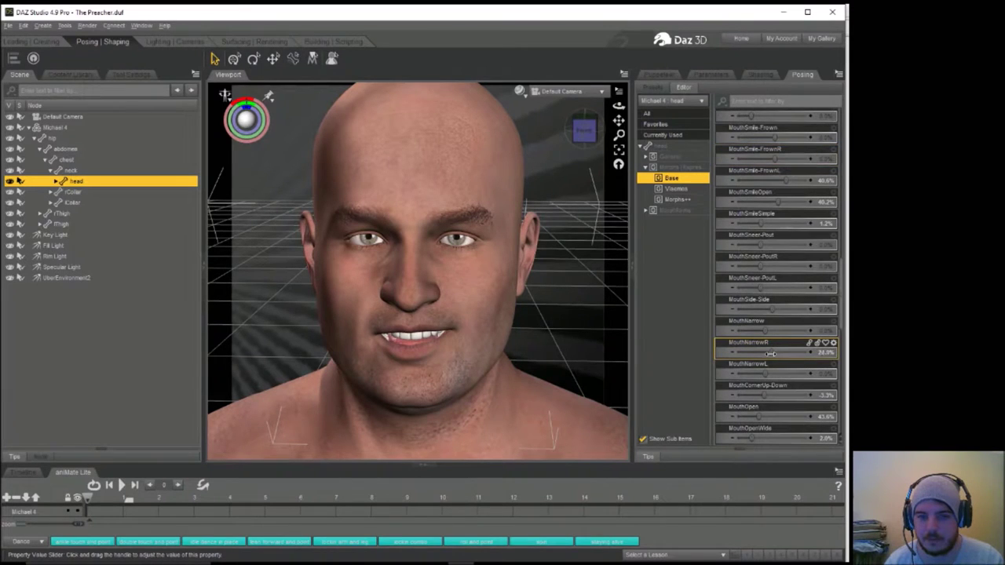
drag(761, 416, 734, 417)
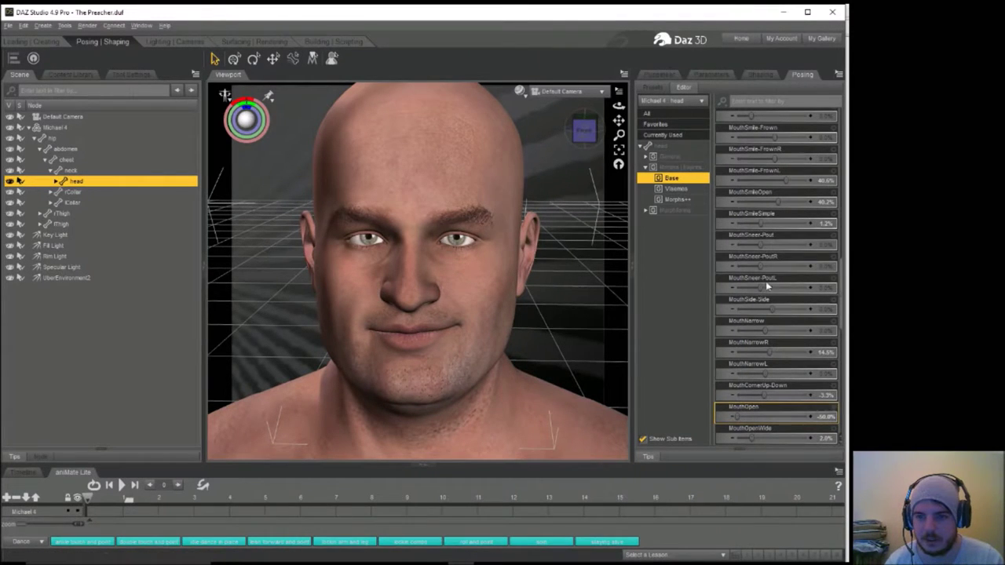
drag(782, 202, 770, 203)
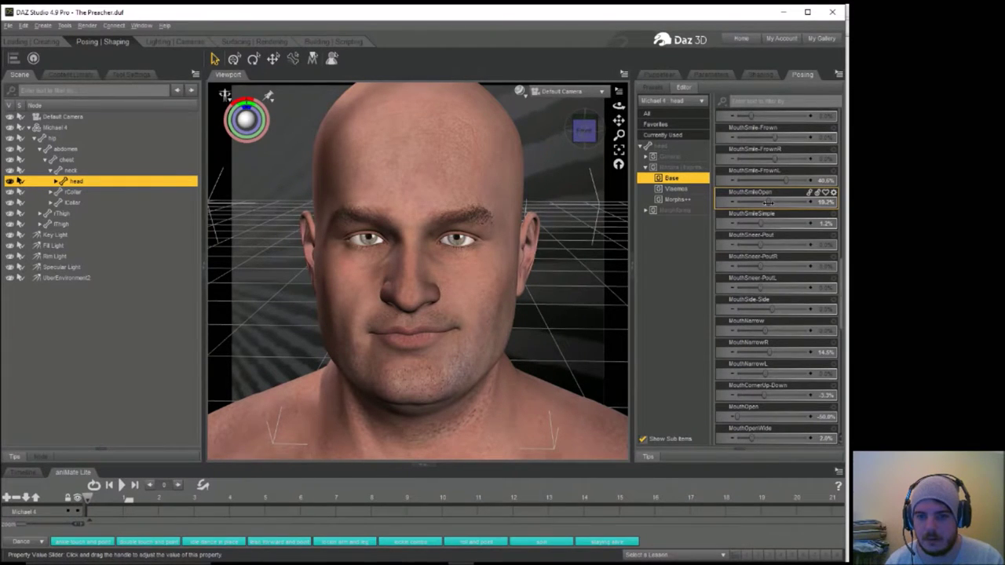
drag(785, 180, 774, 180)
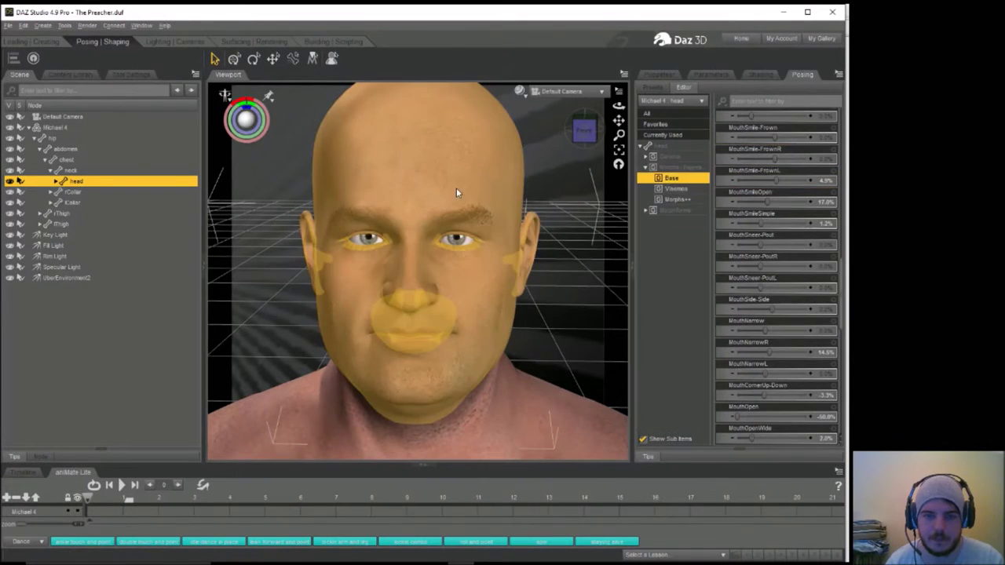
Tilt the figure's head slightly forward and down.
mouse_move(245, 95)
mouse_down()
mouse_move(258, 95)
mouse_move(234, 101)
mouse_move(246, 101)
mouse_up()
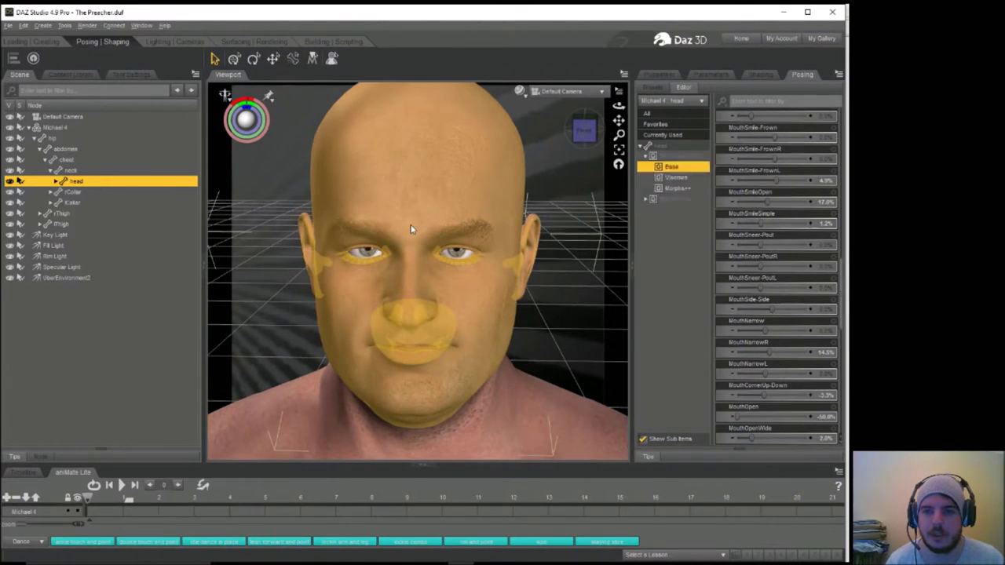
Shape the ears of the head, setting EarsSize to -50% and EarsIn-Out to about -25.7%.
click(758, 75)
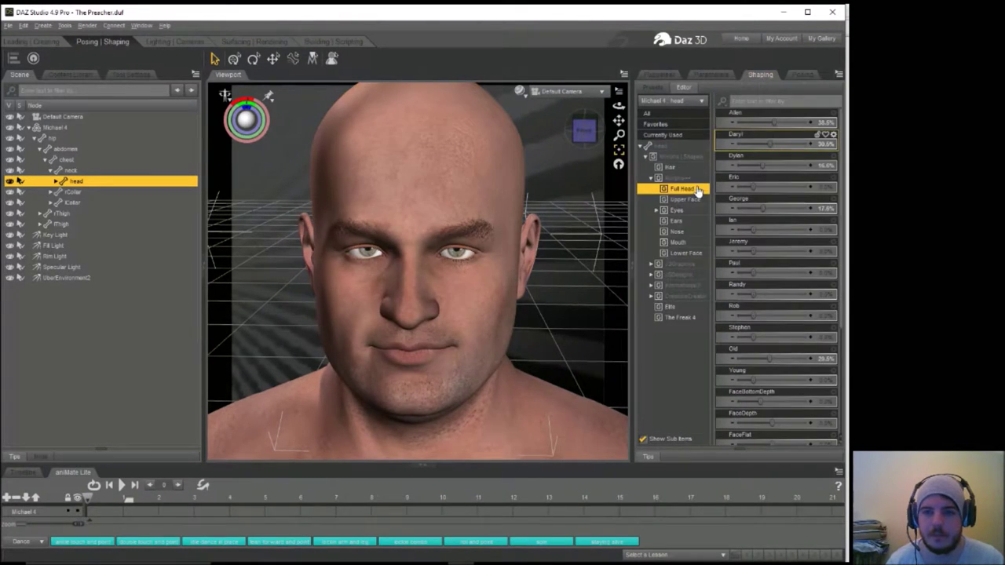
click(675, 222)
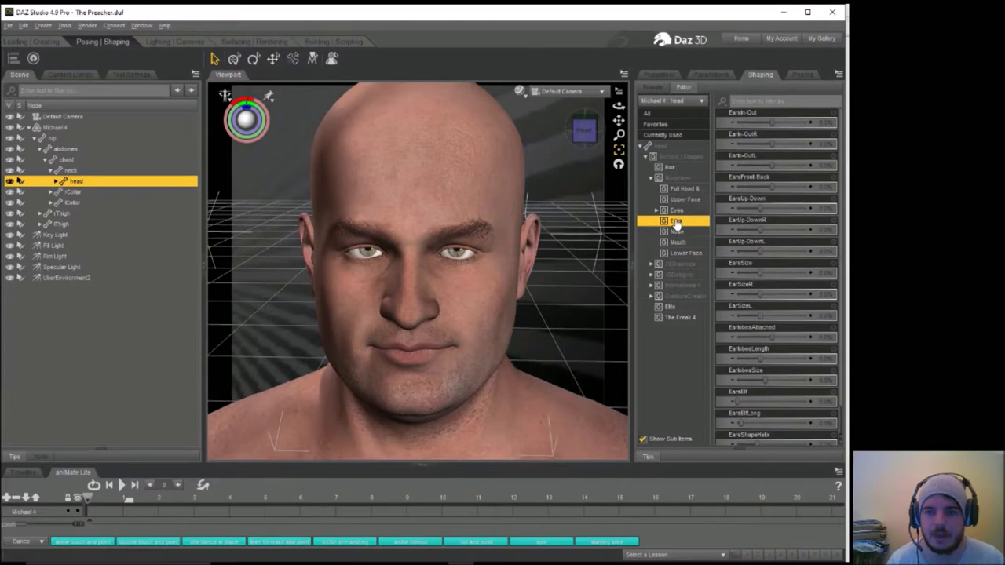
drag(760, 272, 736, 272)
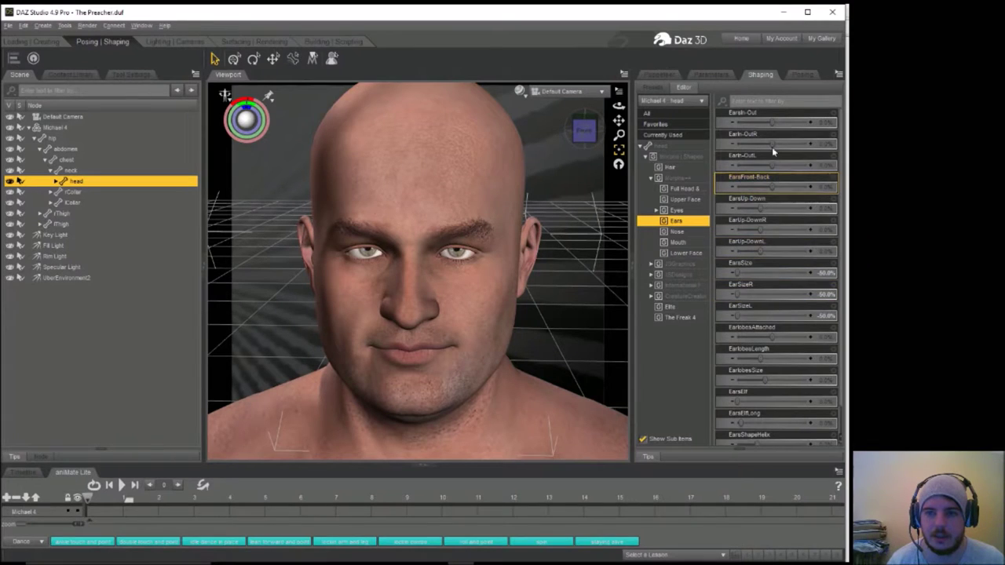
drag(771, 123, 765, 124)
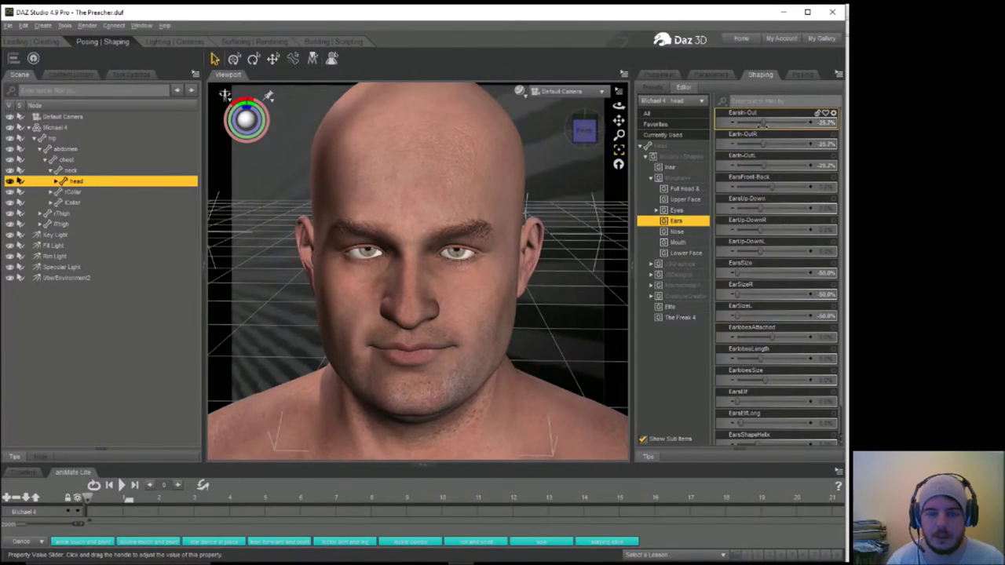
Return to the Studio3 content library and open its Figures category.
click(37, 44)
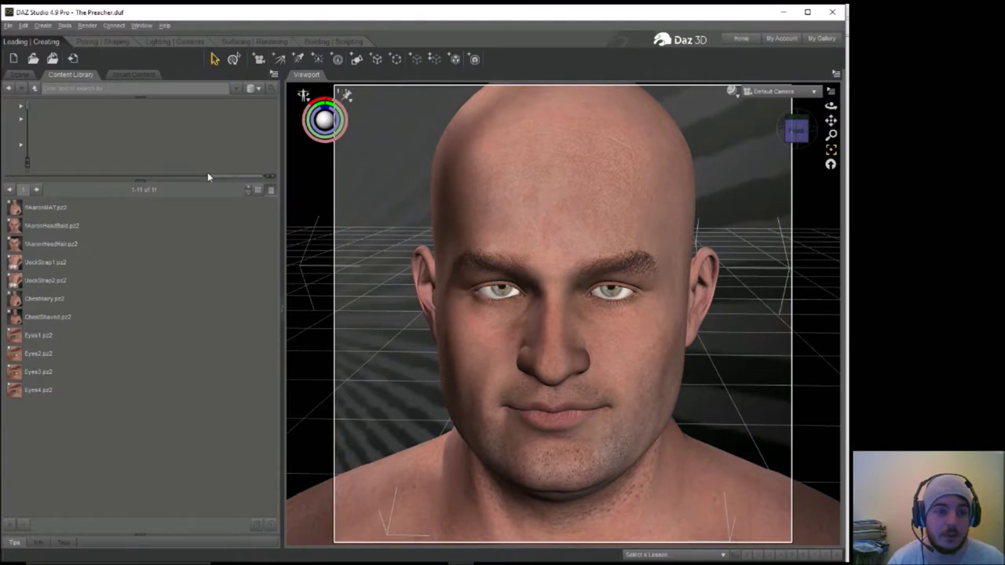
drag(214, 181, 83, 180)
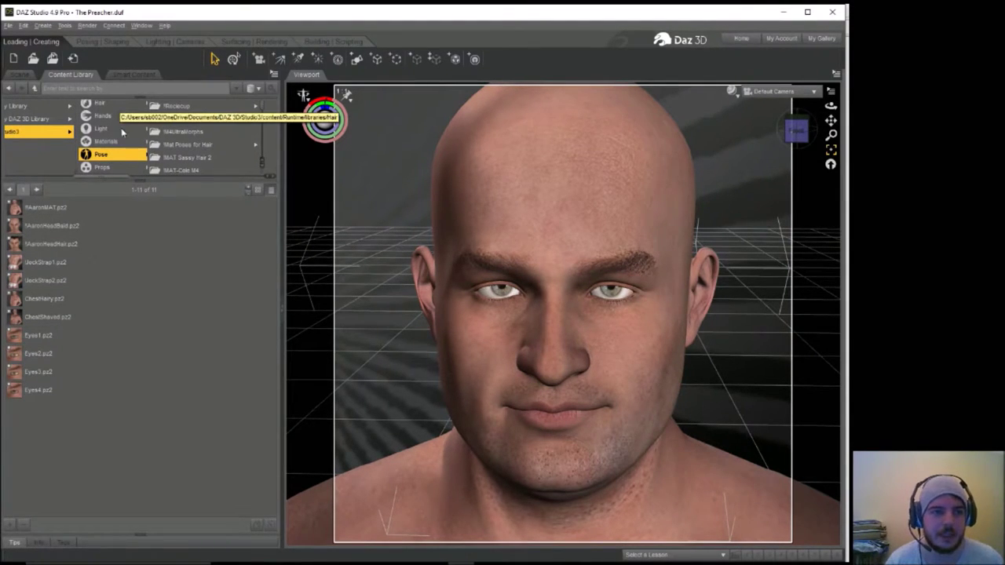
click(125, 128)
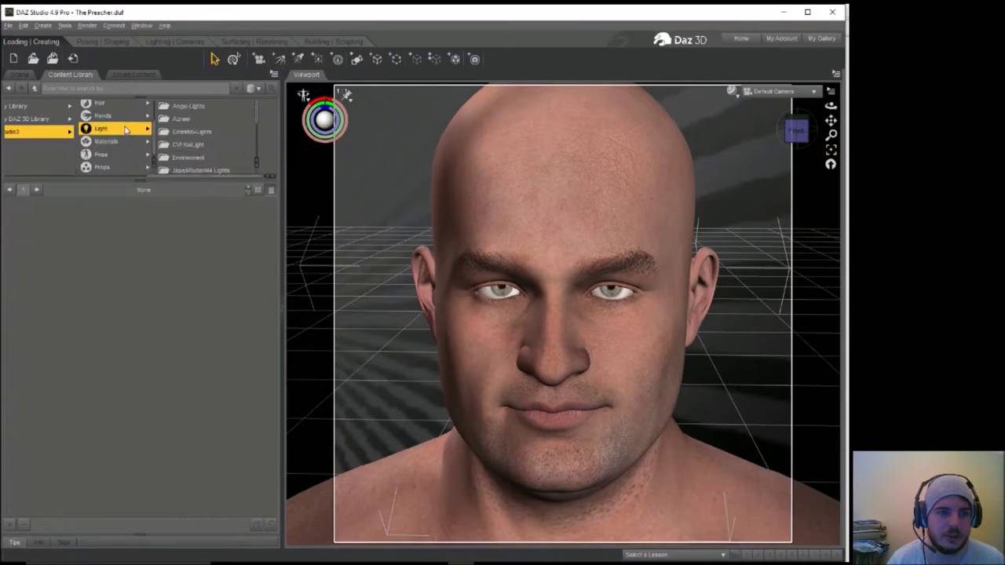
scroll(154, 134, up, 3)
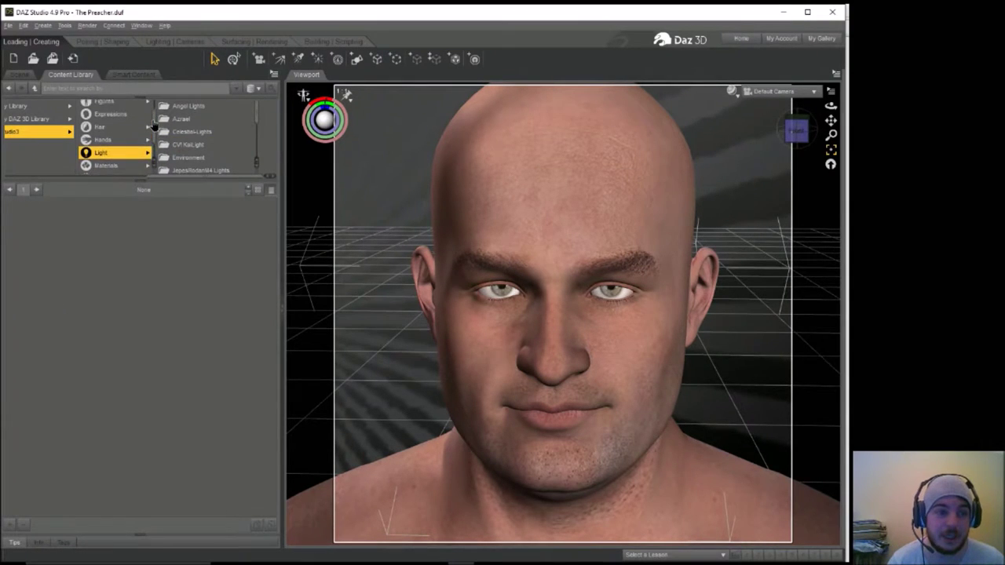
click(116, 117)
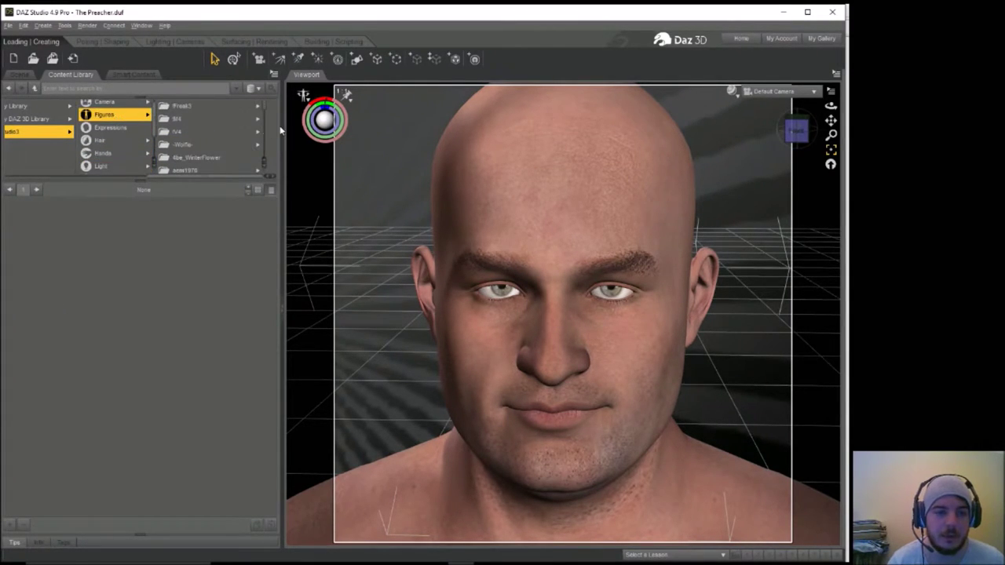
Open the P3DA_M4Business folder within Figures and load BusinessJacket.cr2 onto the figure.
drag(264, 112, 264, 144)
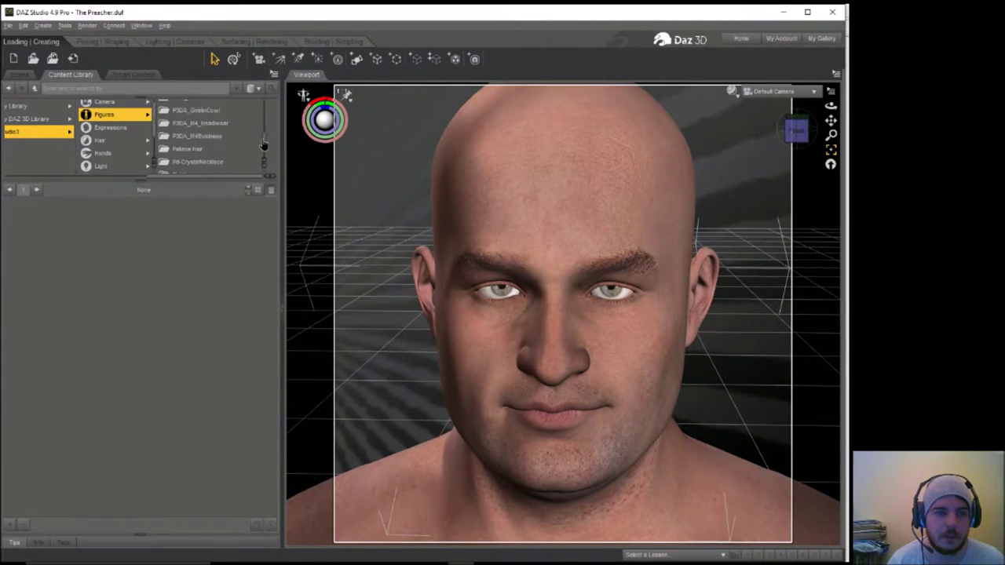
click(238, 135)
drag(65, 210, 361, 488)
click(371, 495)
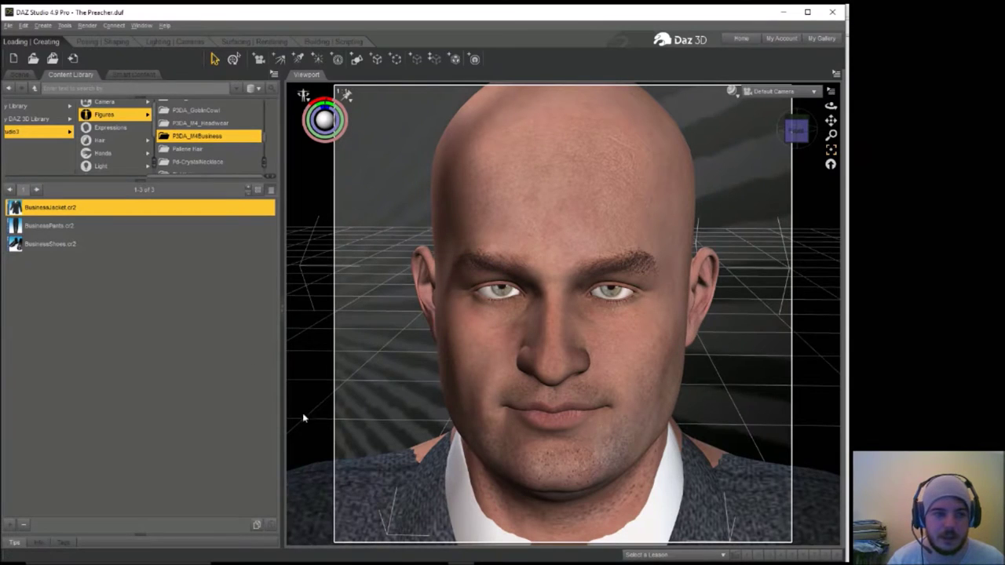
Review the BusinessJacket's shaping and posing options and delete the jacket from the scene.
click(19, 73)
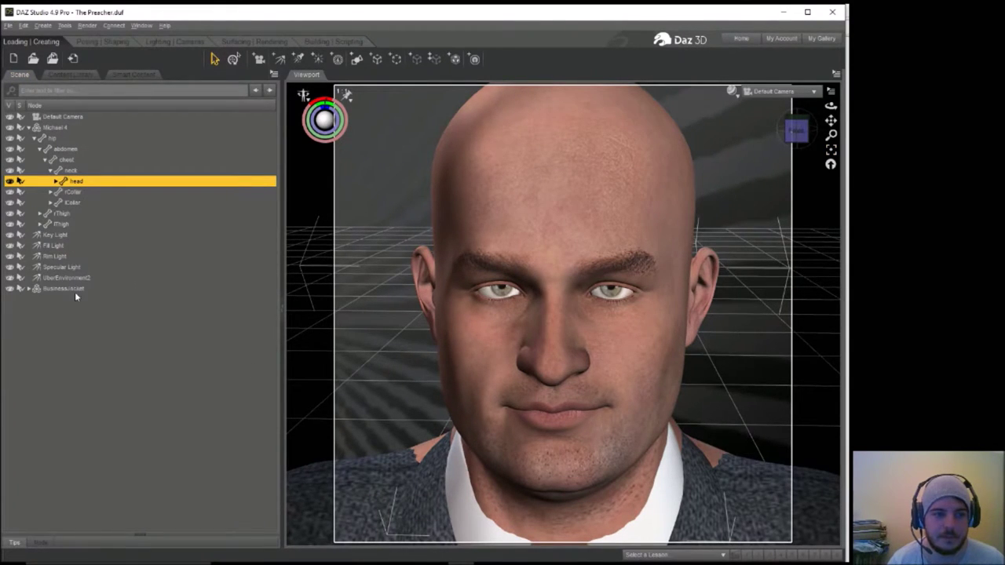
click(74, 289)
click(102, 41)
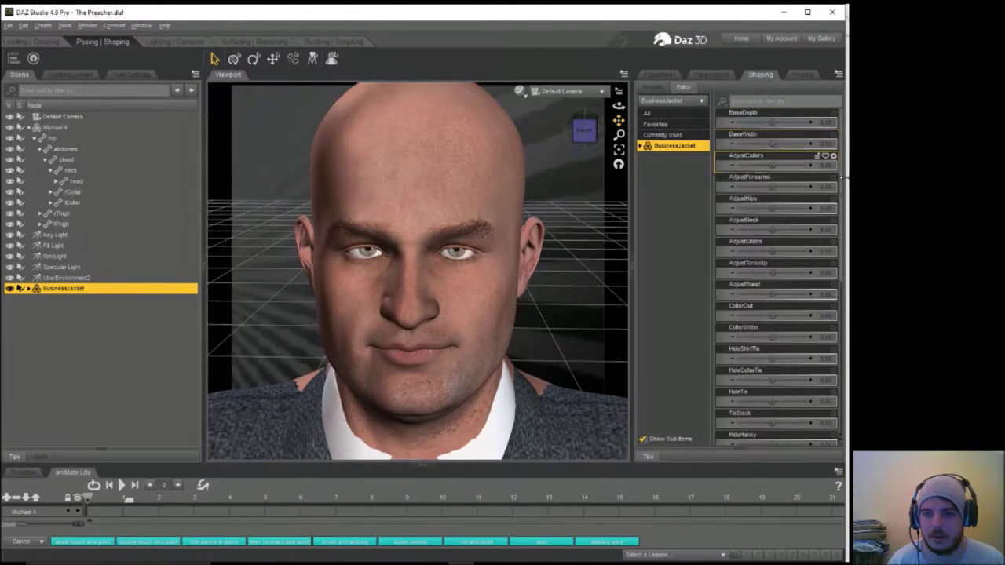
scroll(842, 247, down, 5)
scroll(845, 204, up, 5)
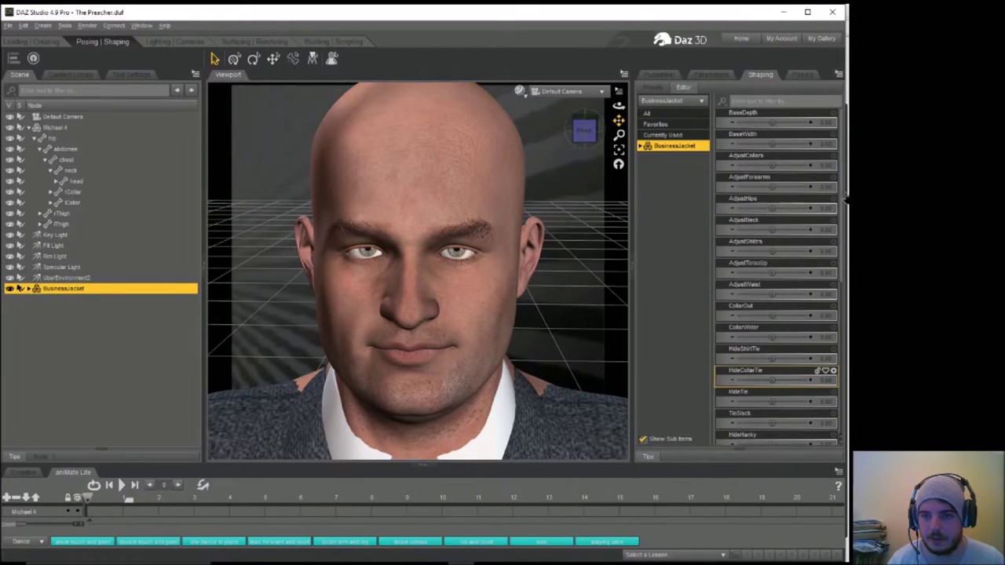
click(802, 75)
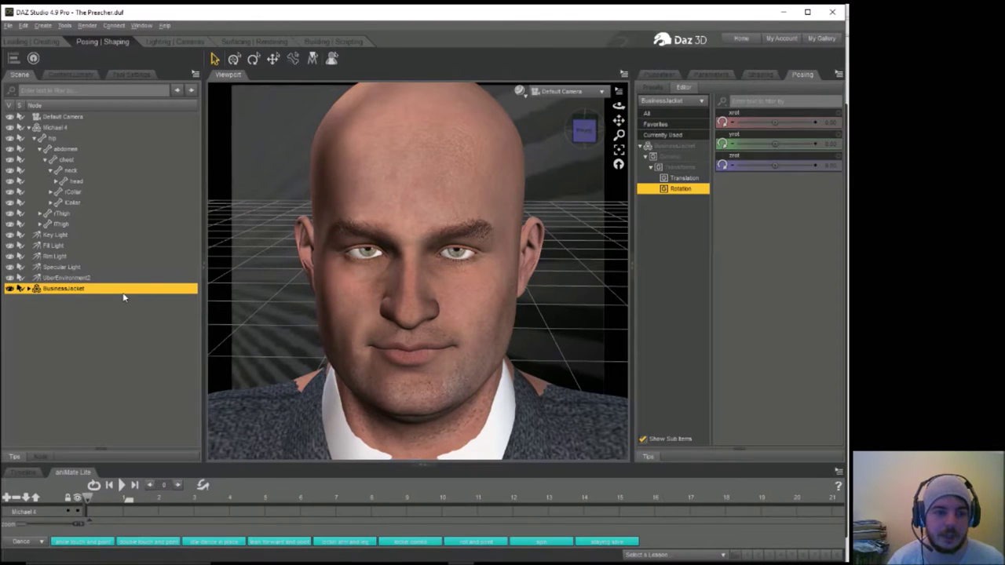
key(Delete)
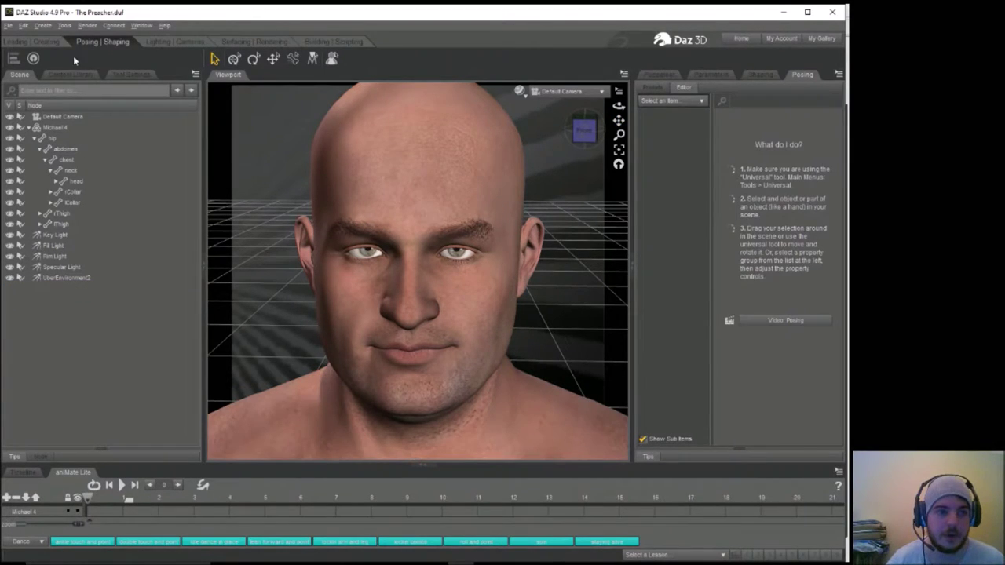
Load BusinessJacket.cr2 into the scene again from the content library, with no figure part selected.
click(31, 41)
click(71, 74)
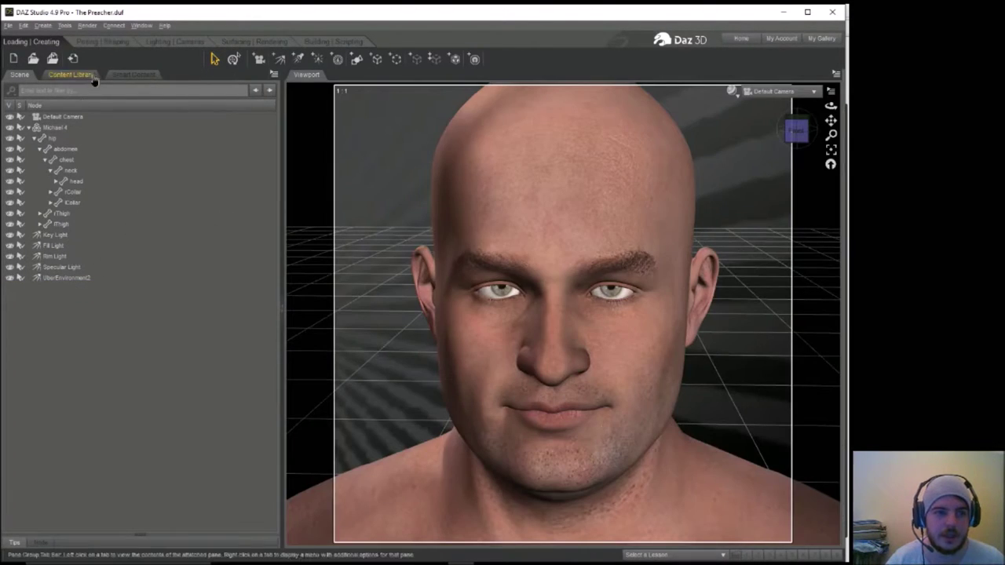
click(148, 209)
drag(148, 209, 371, 202)
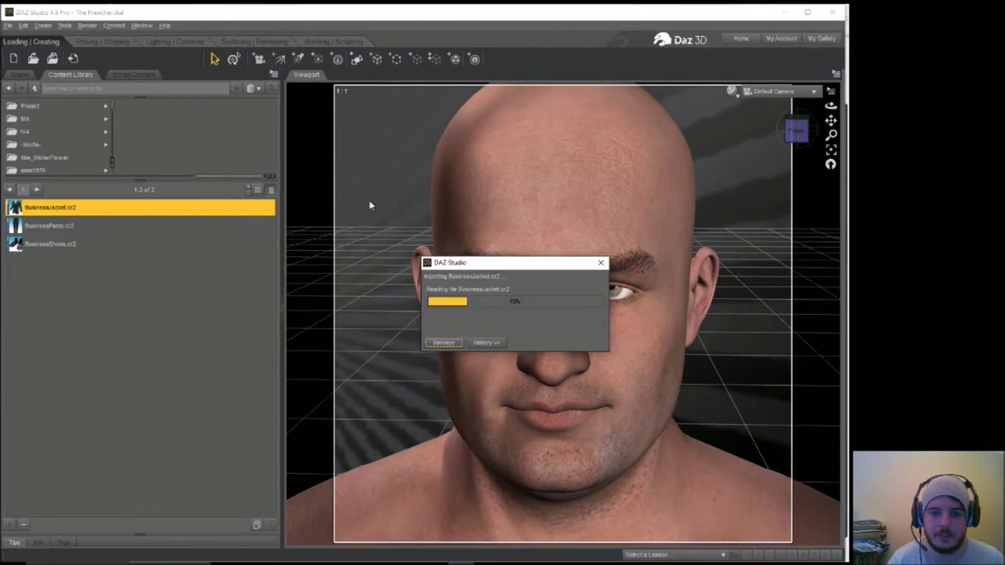
Set the Bulk shape of the business jacket to about 0.45.
click(19, 75)
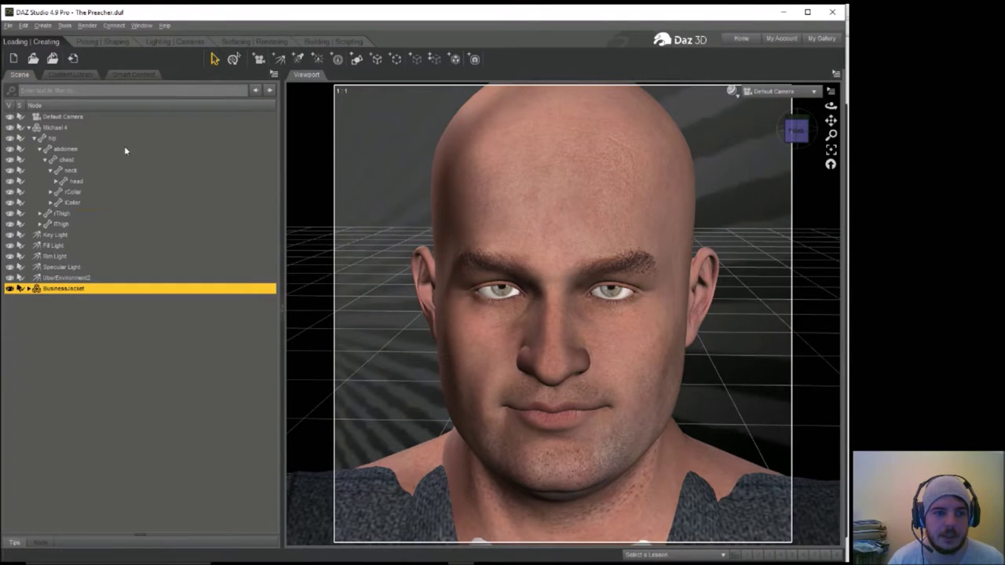
click(103, 41)
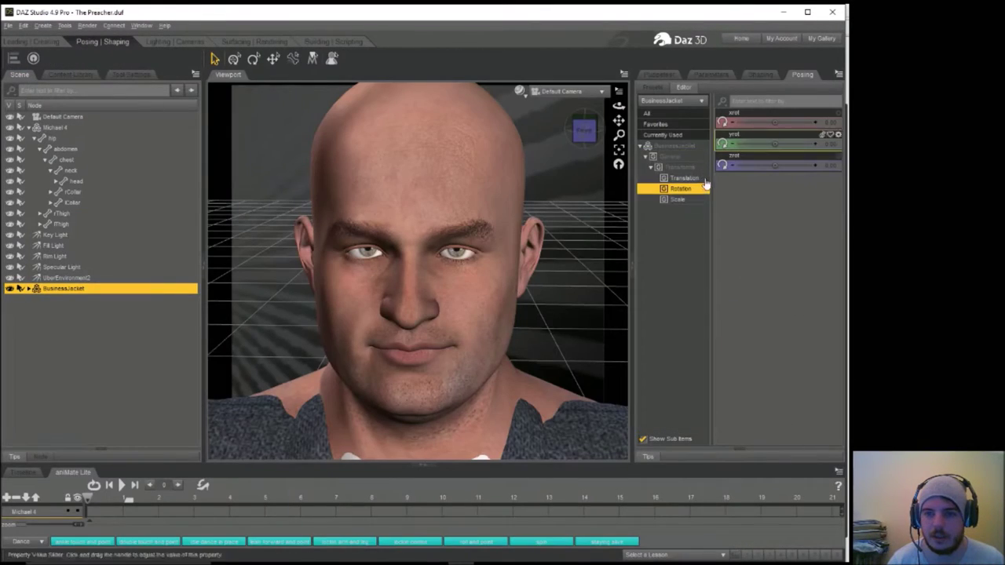
click(695, 200)
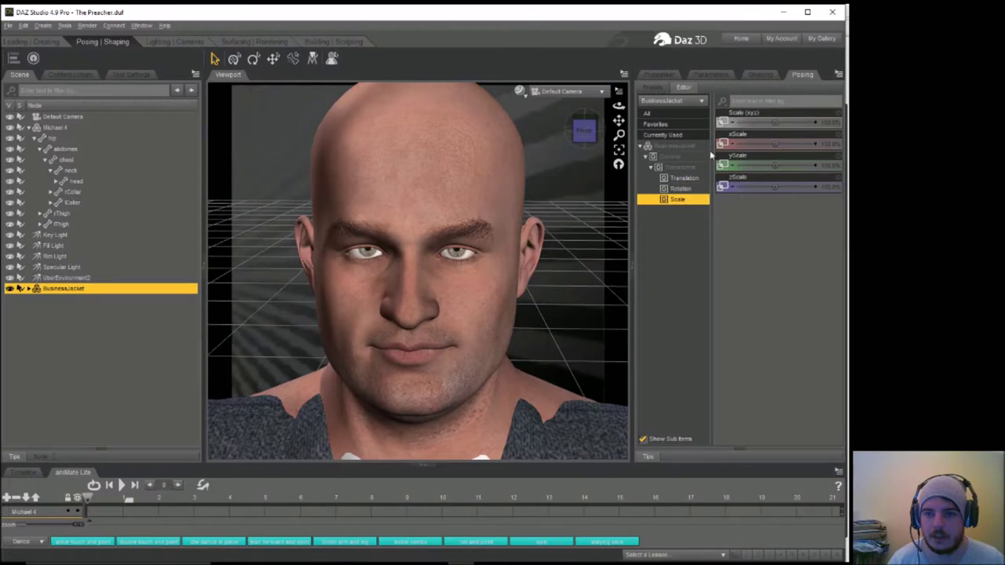
click(761, 75)
drag(774, 137, 797, 137)
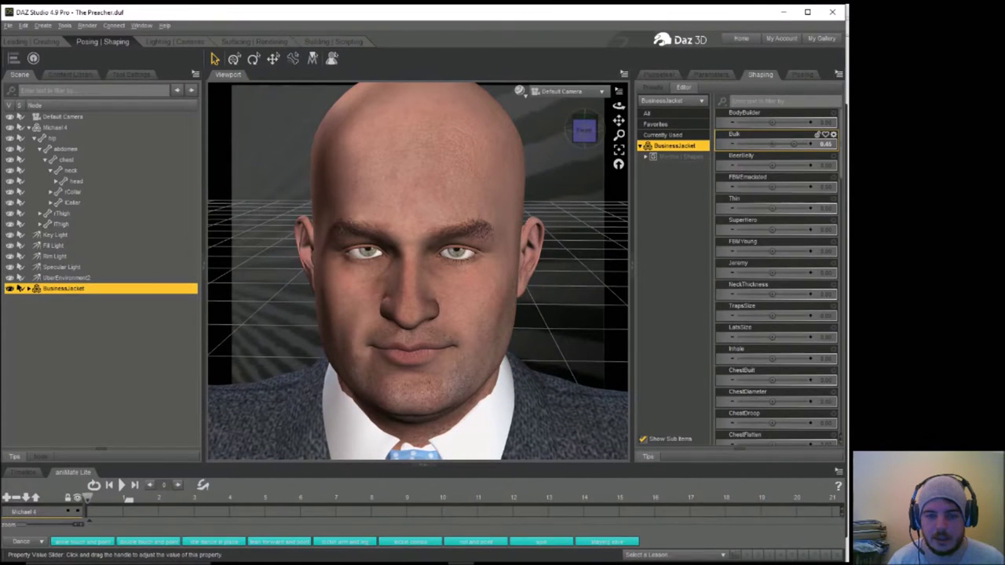
Enlarge the business jacket by setting zScale to about 120% and xScale to about 111.2%.
click(813, 76)
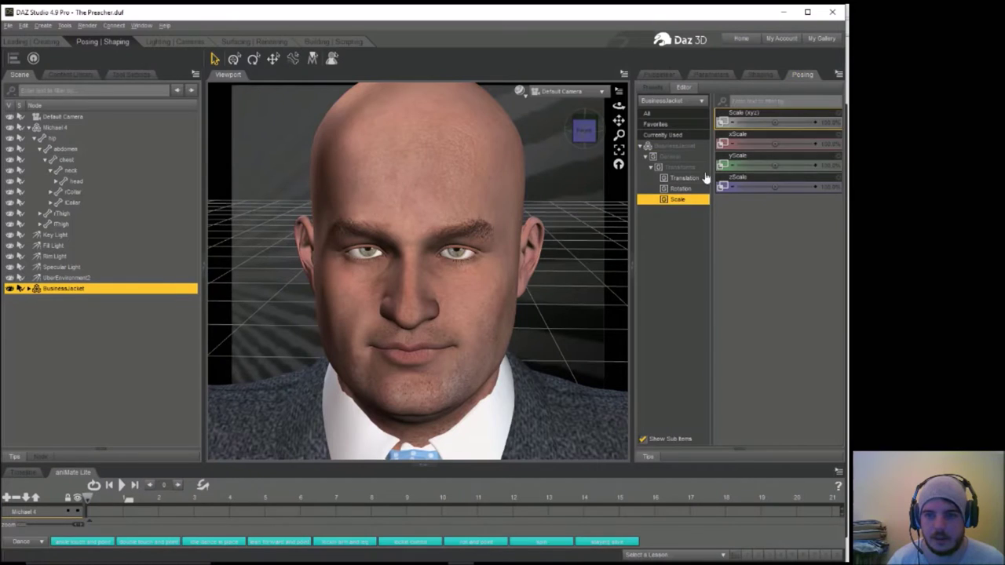
drag(773, 197, 790, 196)
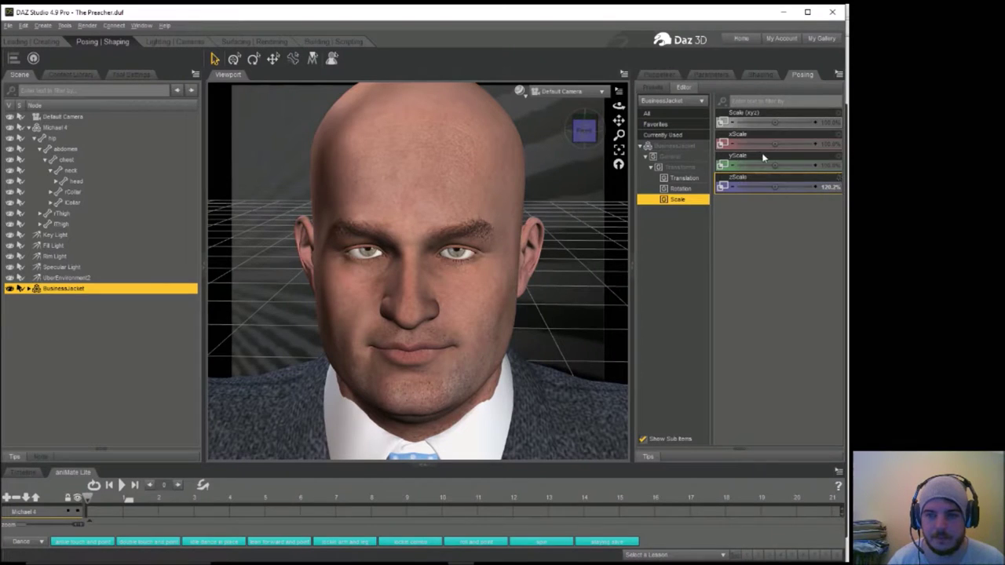
drag(774, 143, 787, 144)
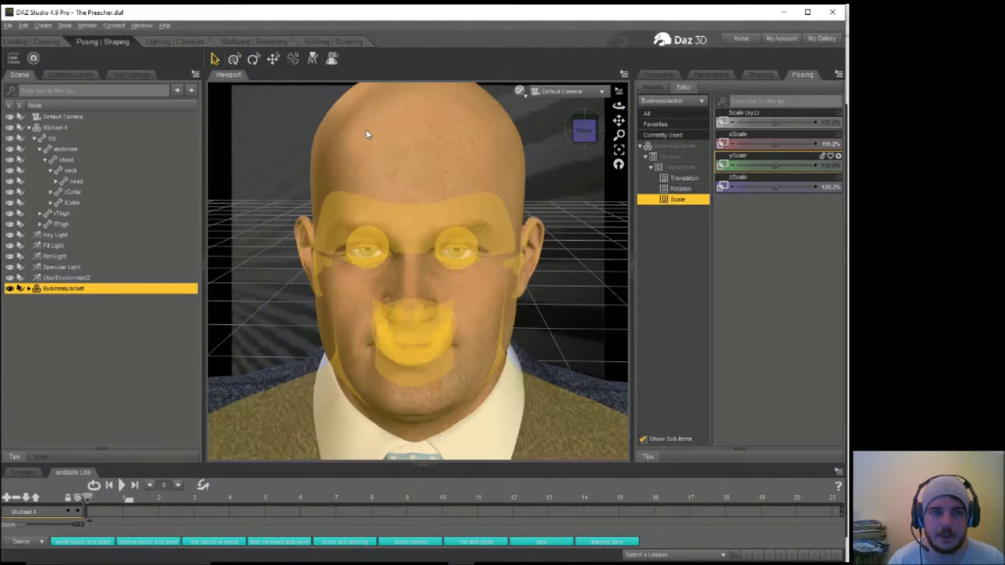
Select the JacketCloth surface of the business jacket and remove its Diffuse Color image map.
click(281, 42)
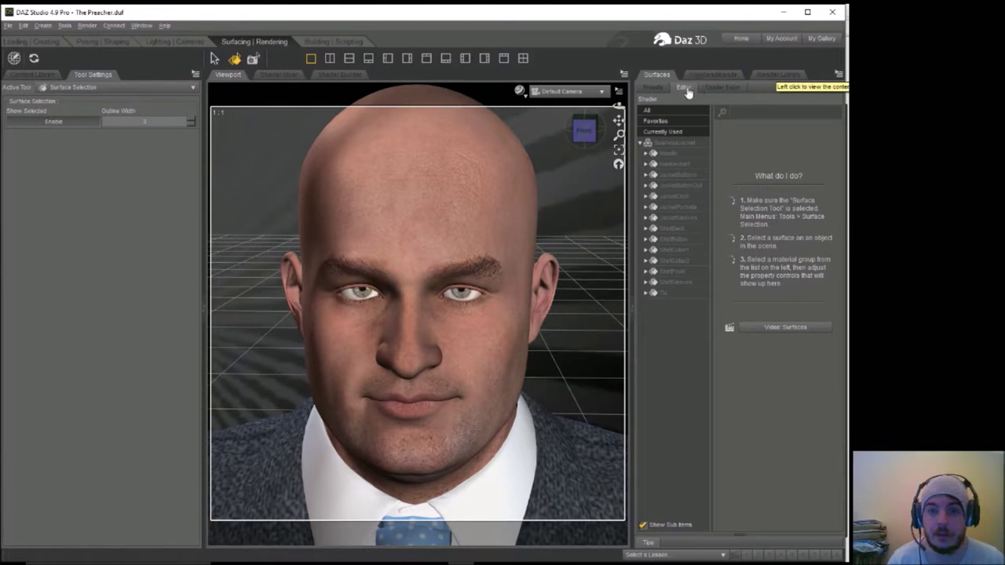
click(587, 453)
click(721, 177)
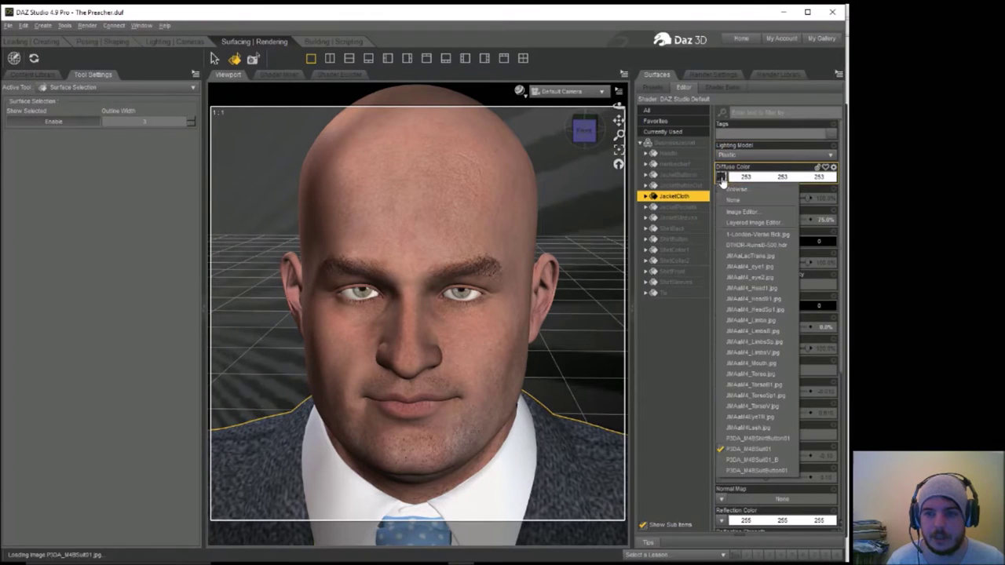
click(735, 201)
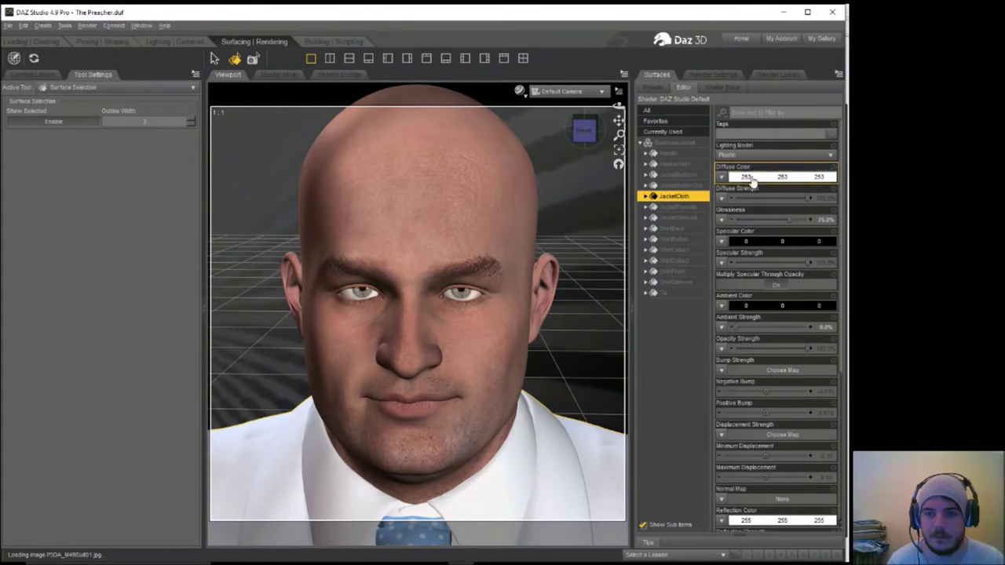
Select both shirt collar surfaces and set their Diffuse Color to near-black, 3, 3, 3.
click(507, 509)
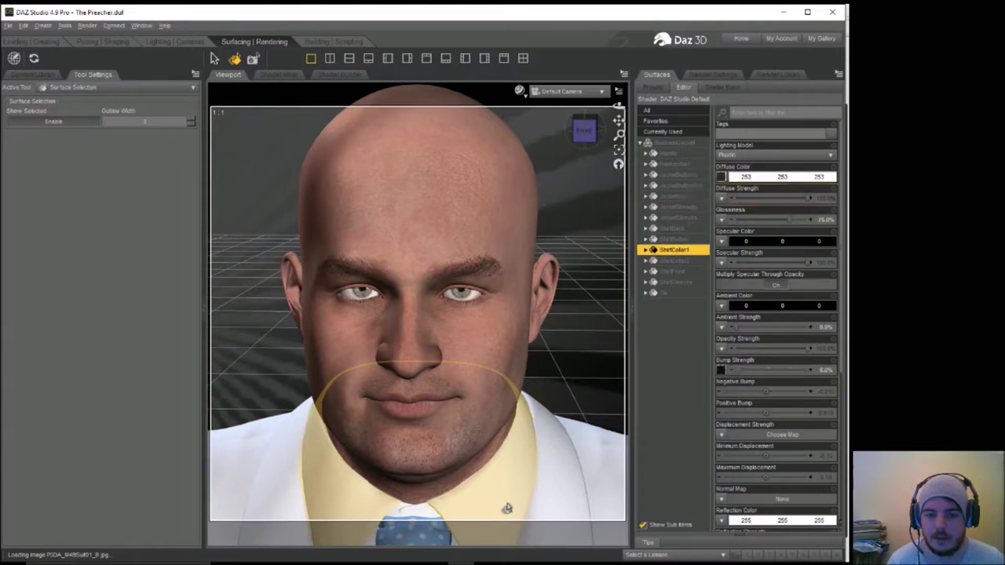
ctrl+click(416, 516)
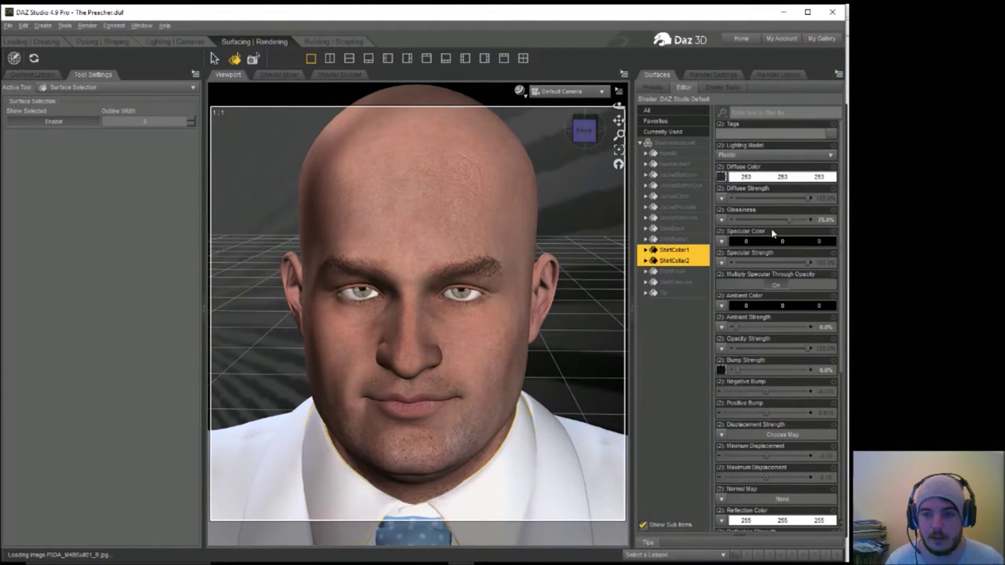
click(763, 177)
click(542, 313)
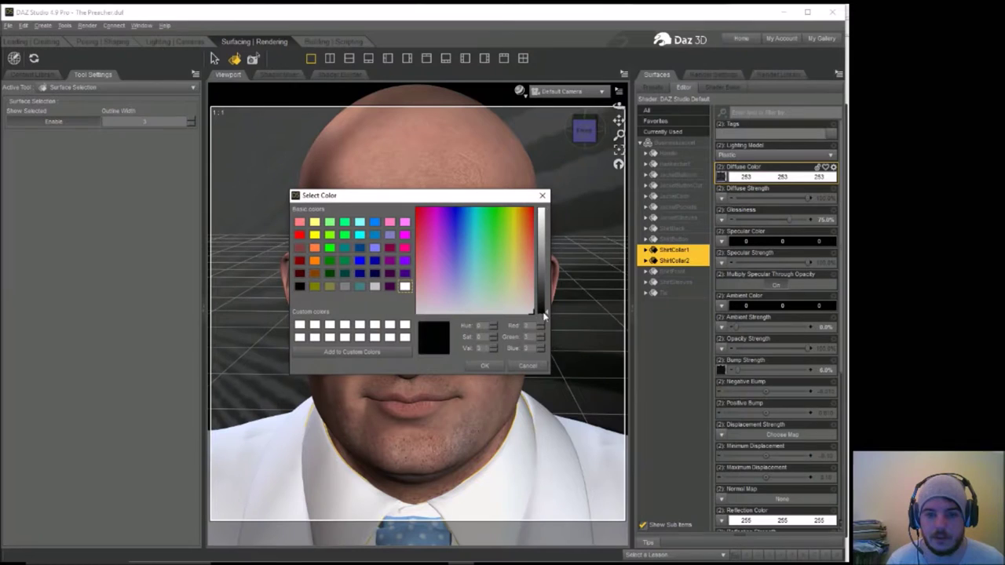
click(483, 365)
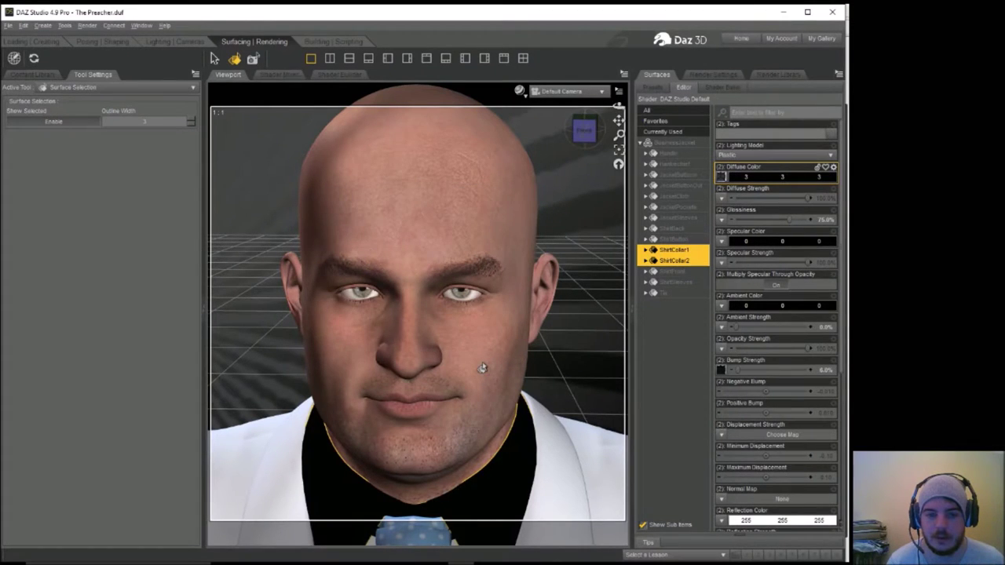
Select the Tie surface and remove its Diffuse Color image map.
click(415, 526)
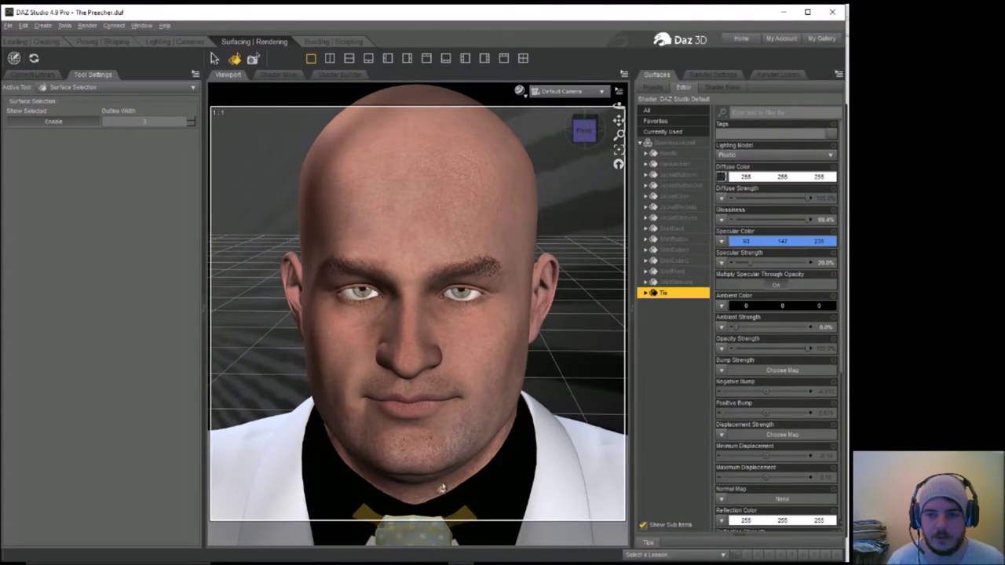
click(721, 178)
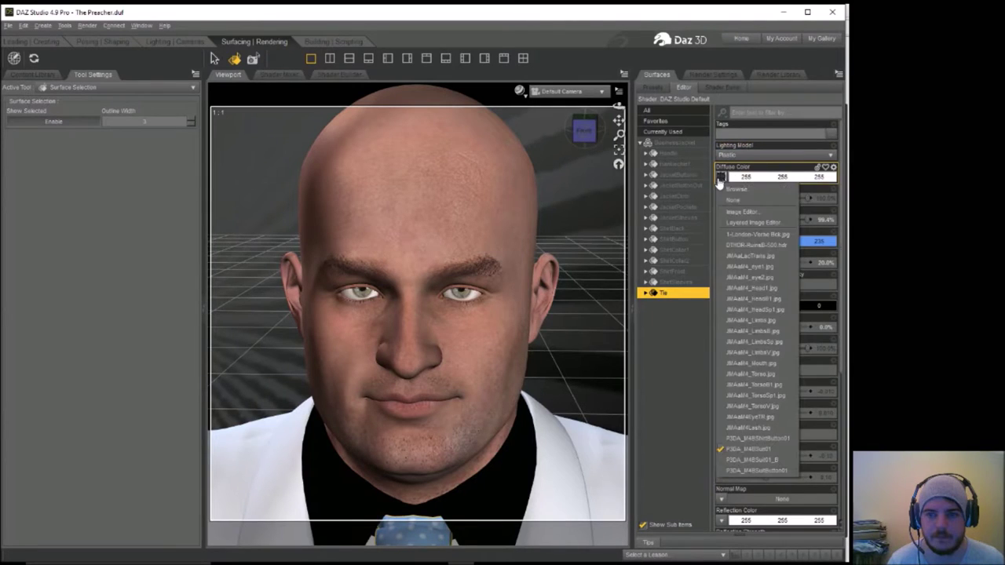
click(738, 201)
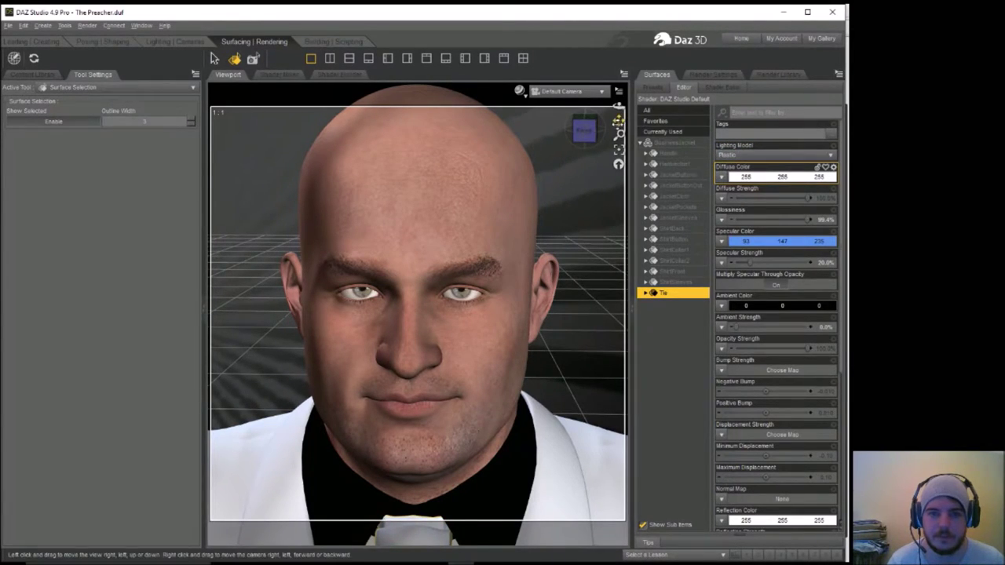
drag(619, 135, 619, 141)
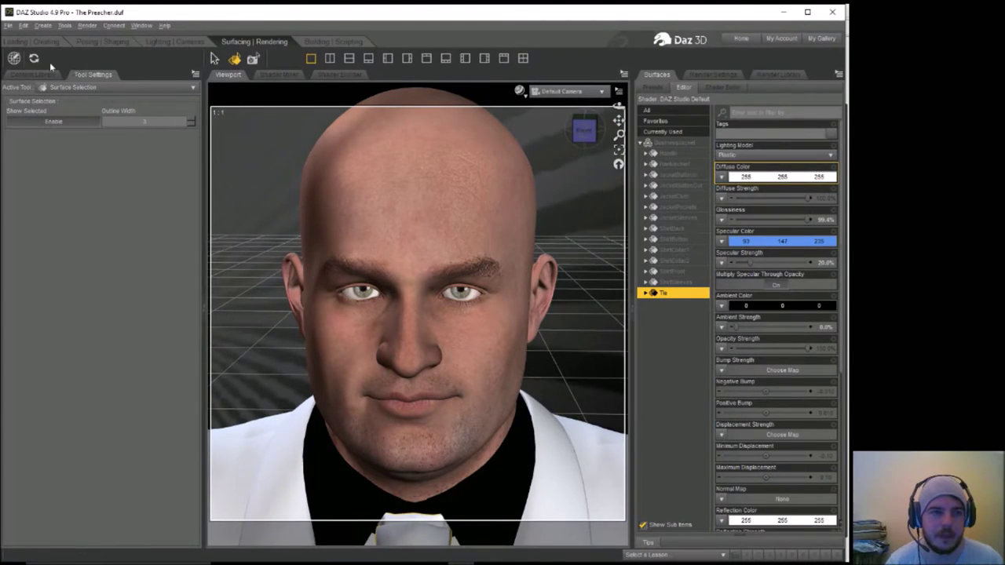
Browse the Studio3 Hair category for a hairstyle and check the All Time Hair folder.
click(33, 45)
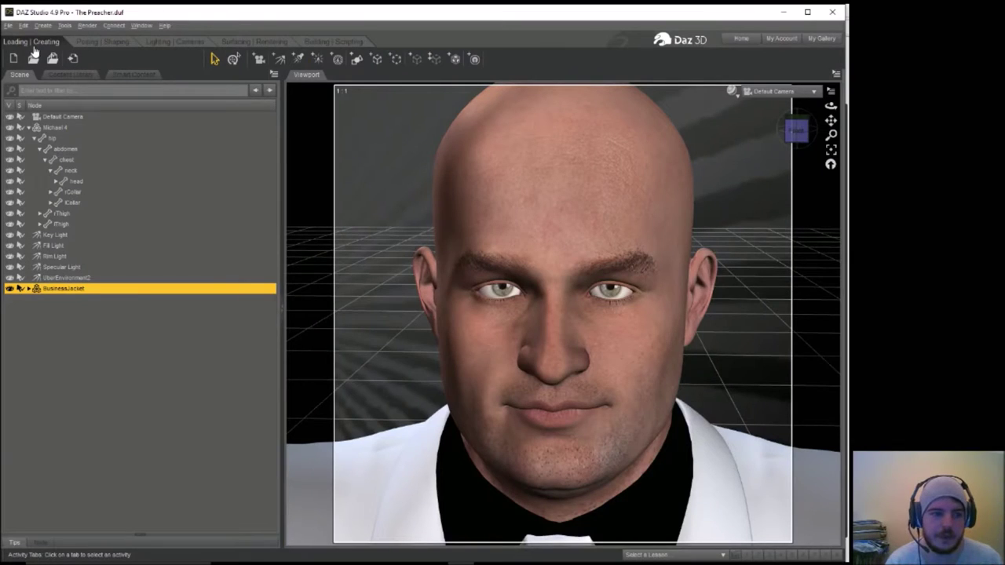
click(69, 75)
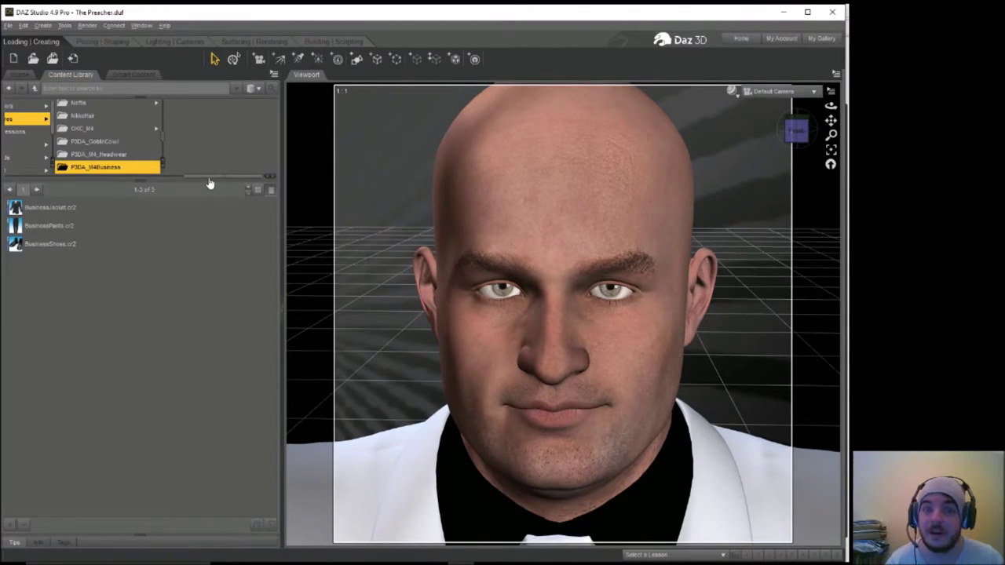
drag(210, 180, 134, 171)
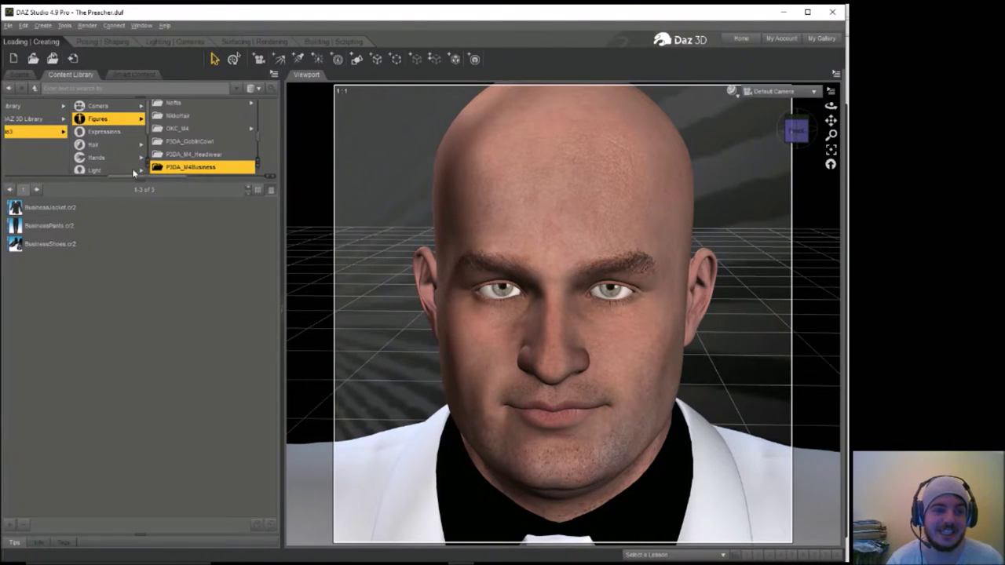
click(95, 145)
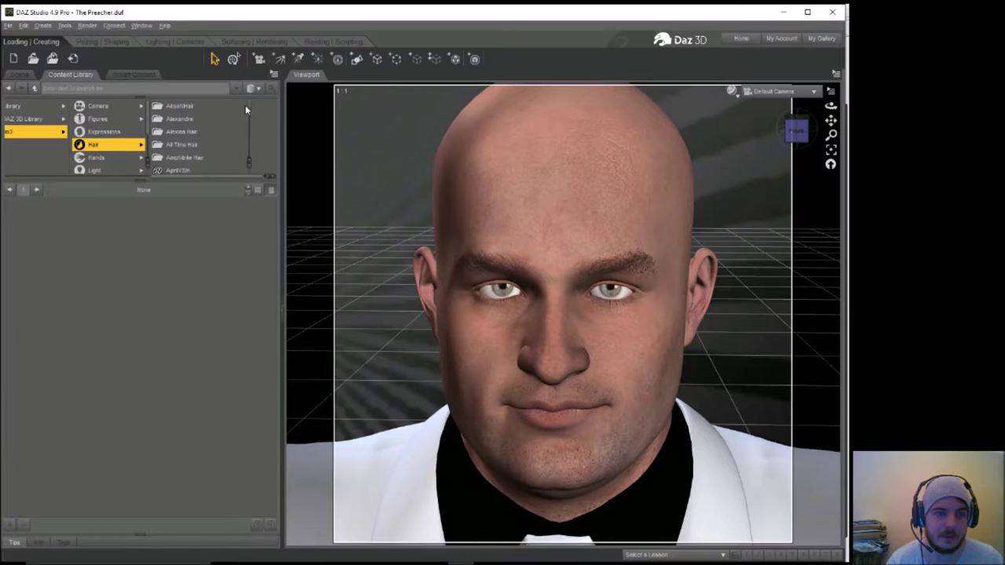
click(194, 156)
click(196, 146)
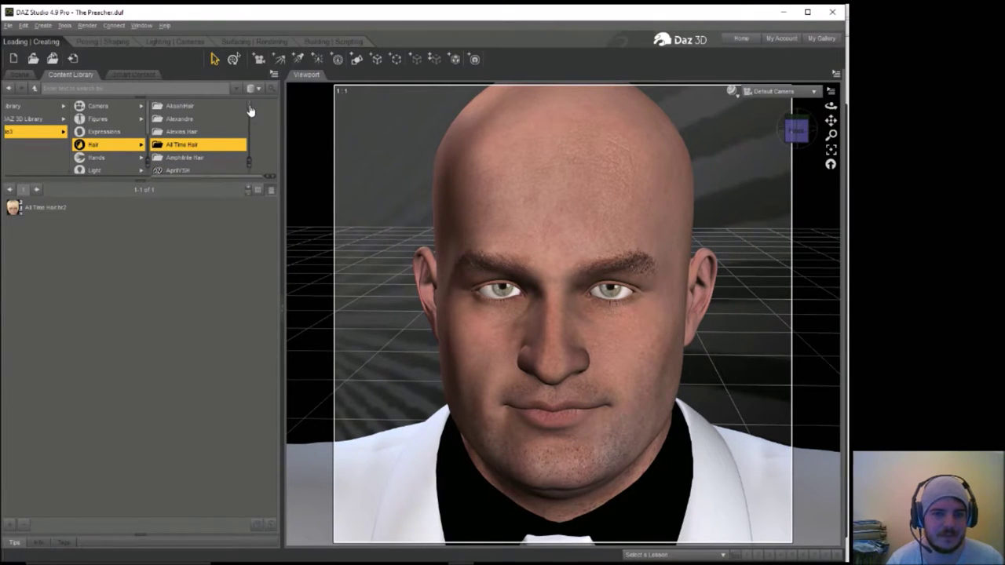
scroll(249, 110, down, 1)
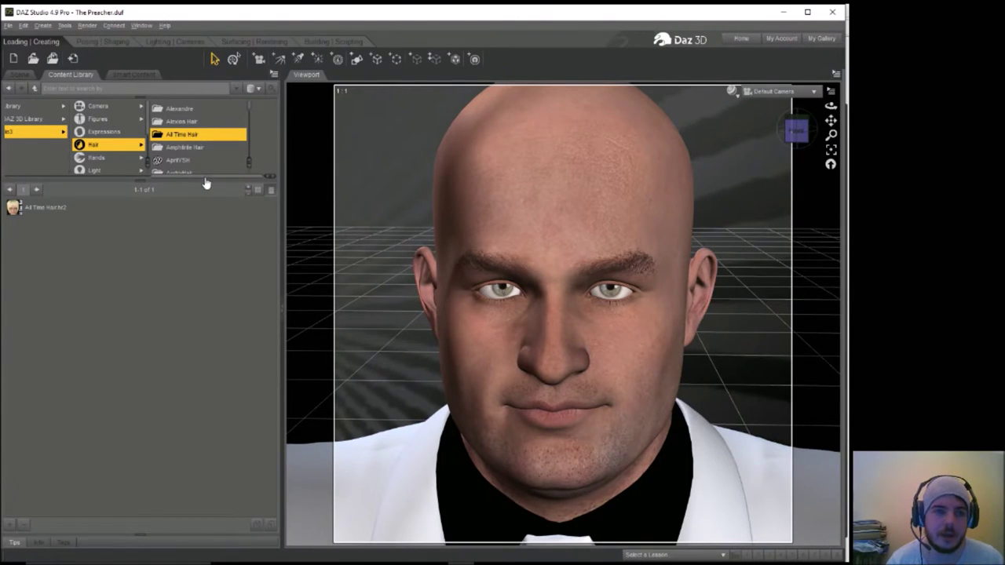
Browse the DAZ Studio Formats content in My DAZ 3D Library to the Hair folder for Genesis under People.
drag(205, 179, 47, 179)
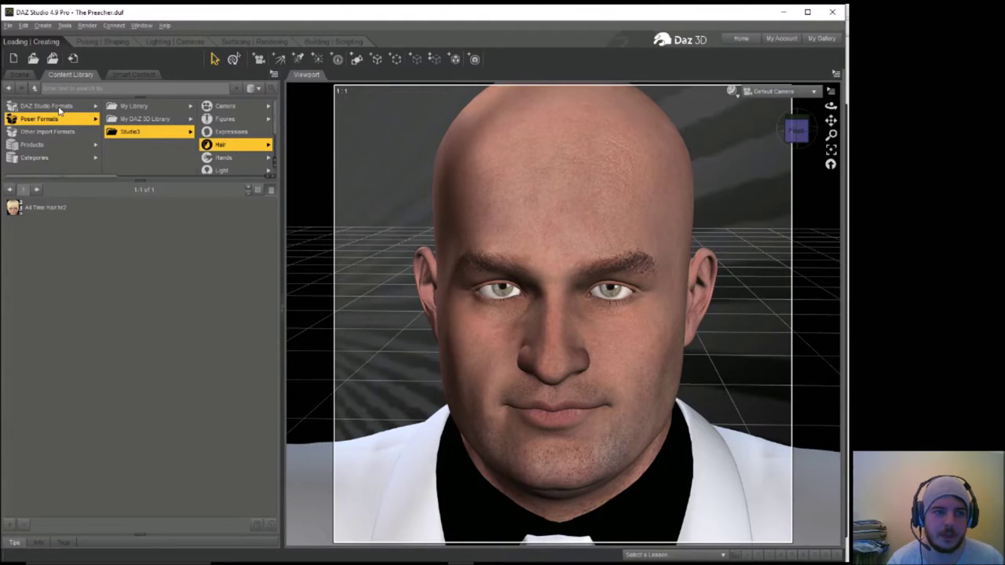
click(47, 106)
click(135, 118)
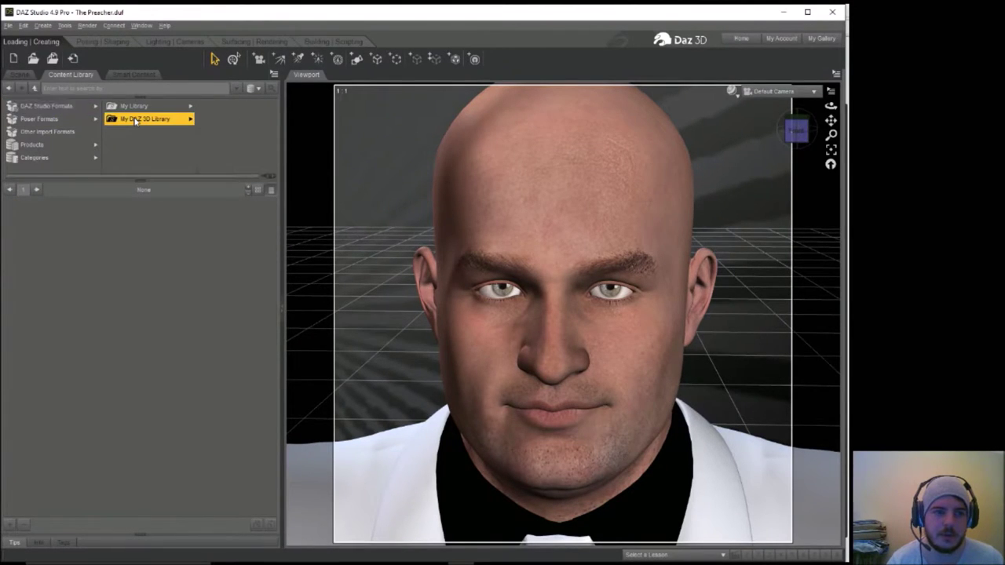
click(221, 145)
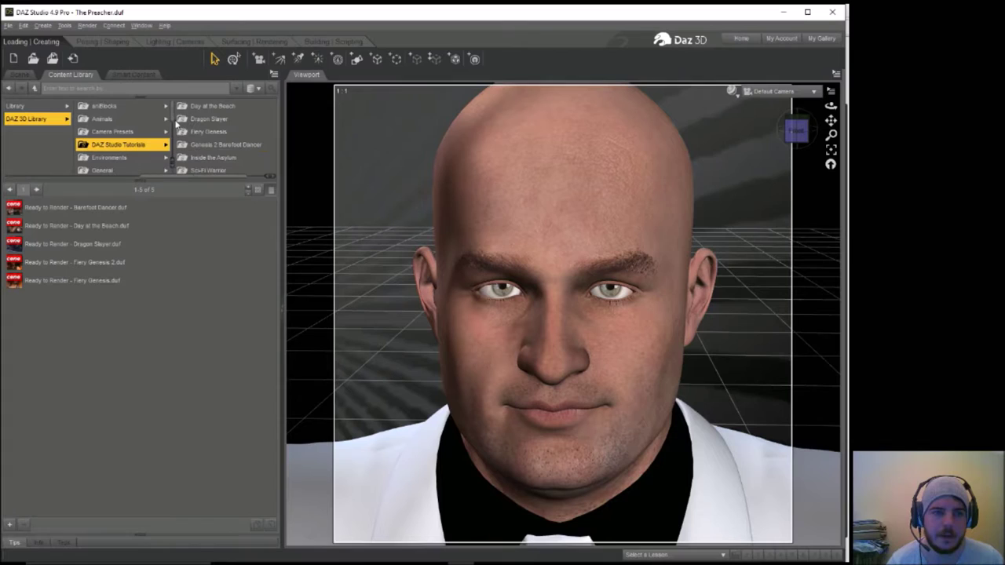
click(125, 154)
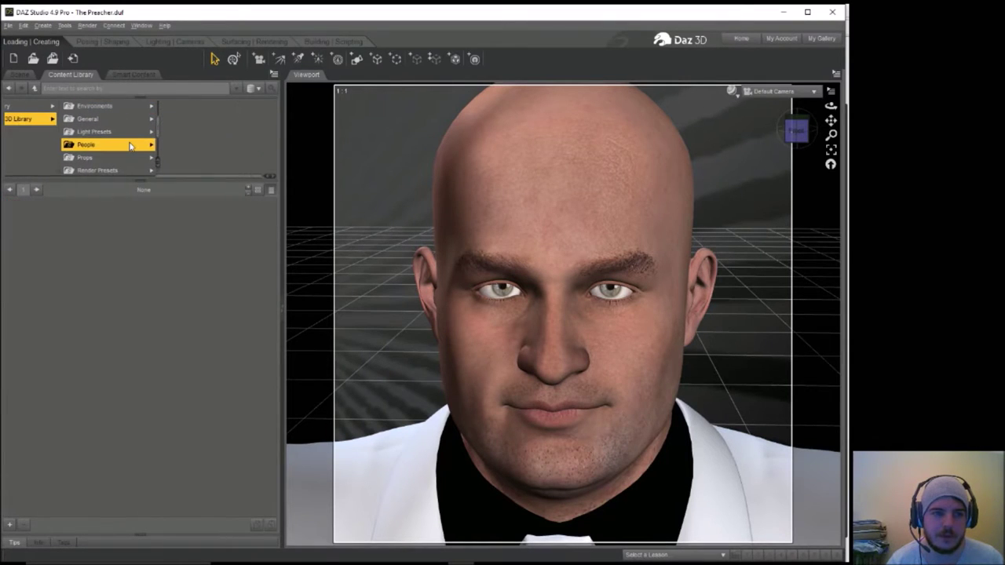
click(203, 107)
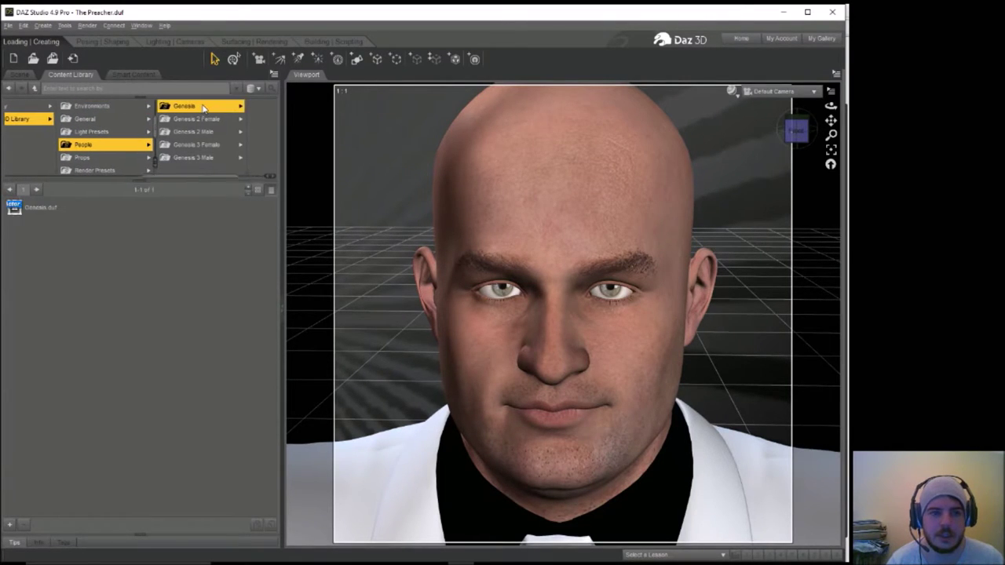
click(244, 133)
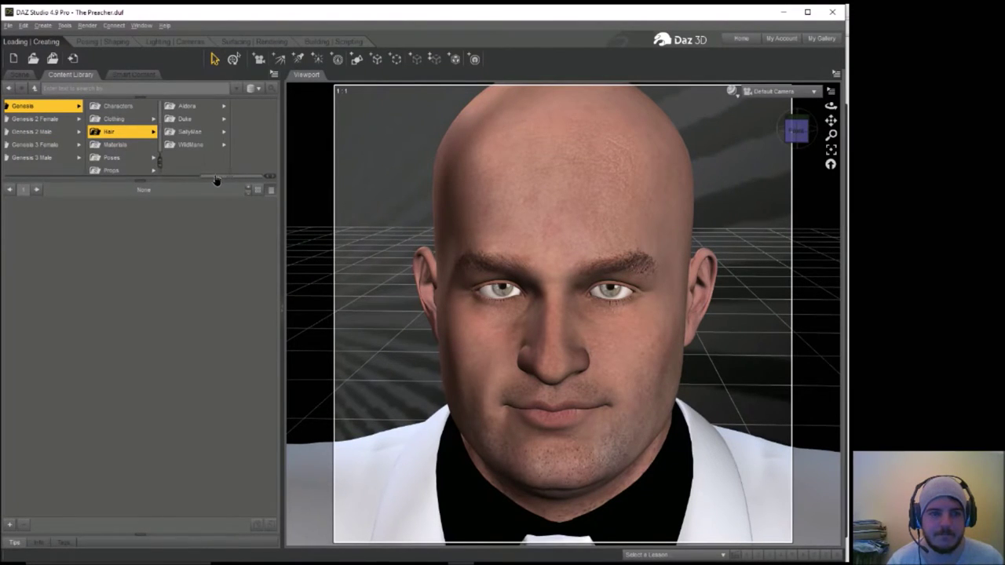
Switch to the Genesis 3 Male content and open its Hair folder to look for a hairstyle.
scroll(119, 149, up, 2)
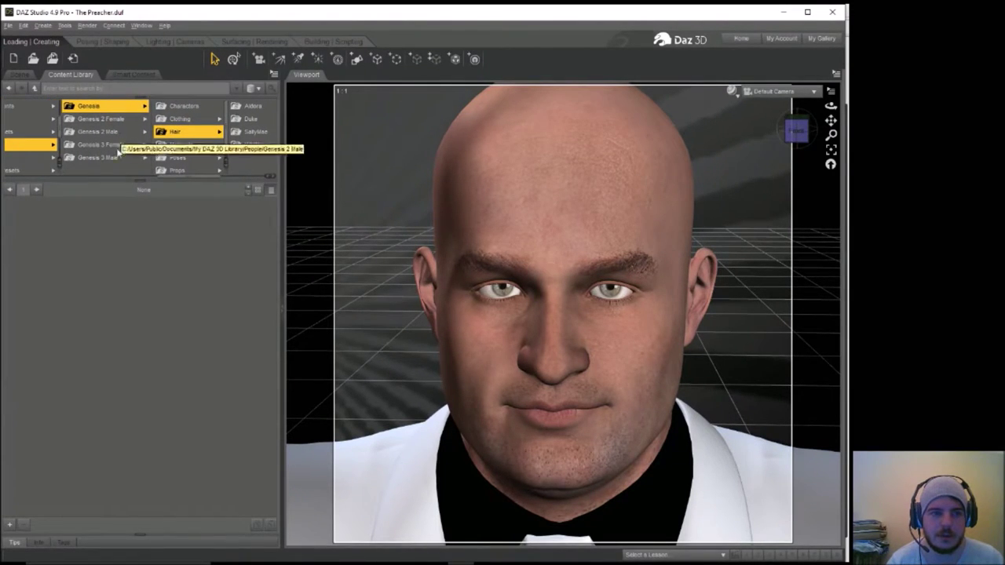
click(116, 158)
click(177, 118)
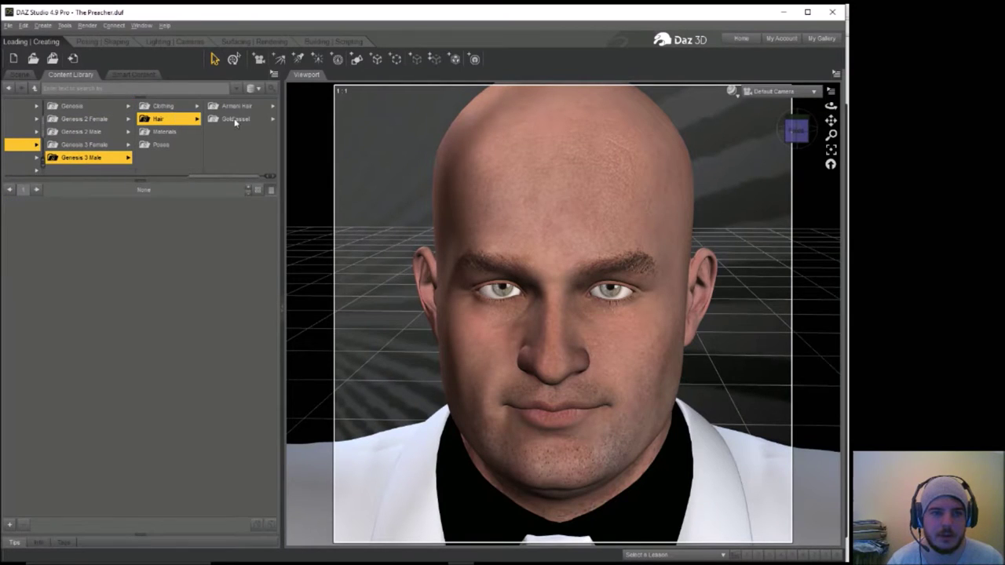
Find Basic Hair among the Genesis 2 Male hair content and load it into the scene.
click(102, 133)
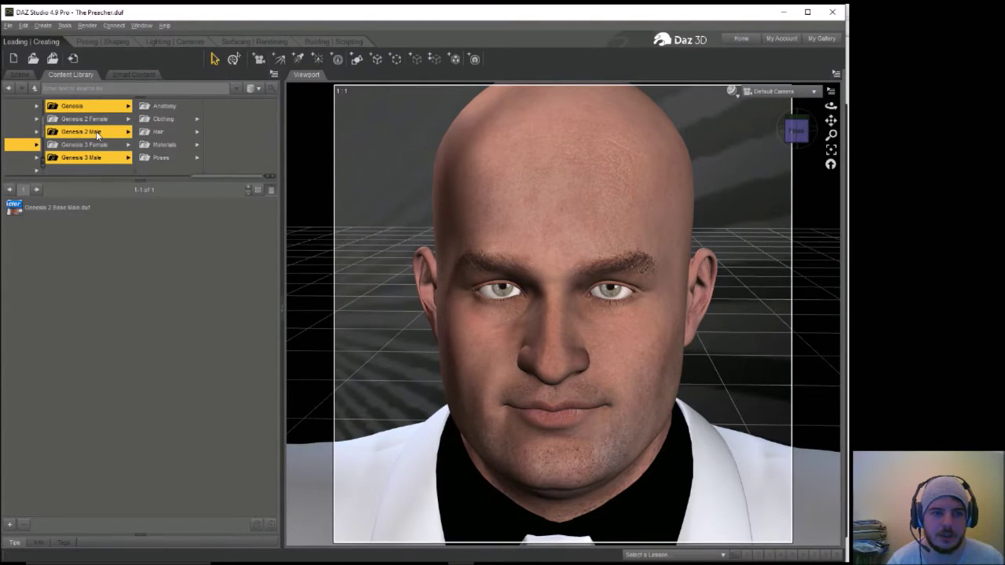
click(158, 134)
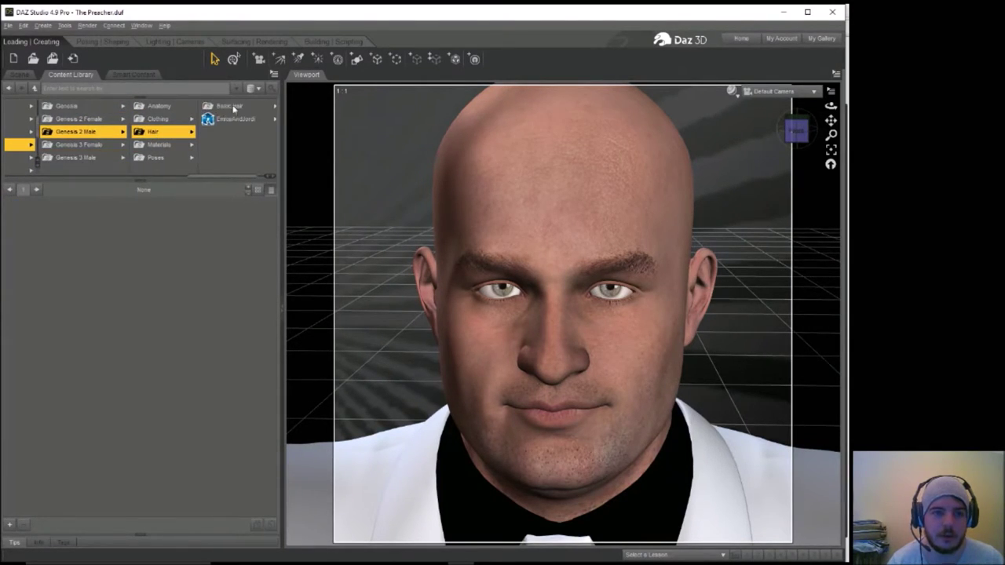
click(234, 106)
click(188, 119)
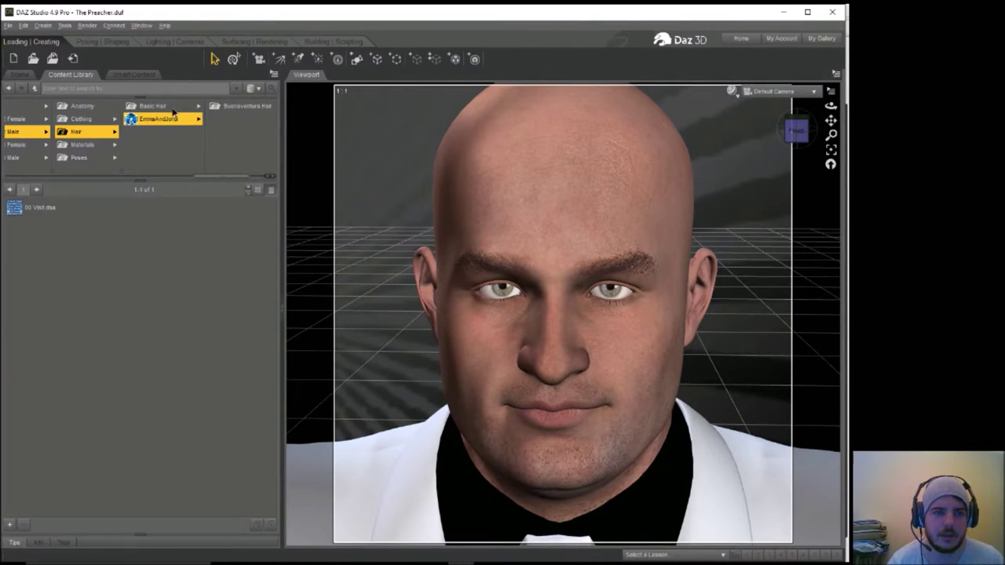
click(174, 110)
drag(36, 209, 382, 157)
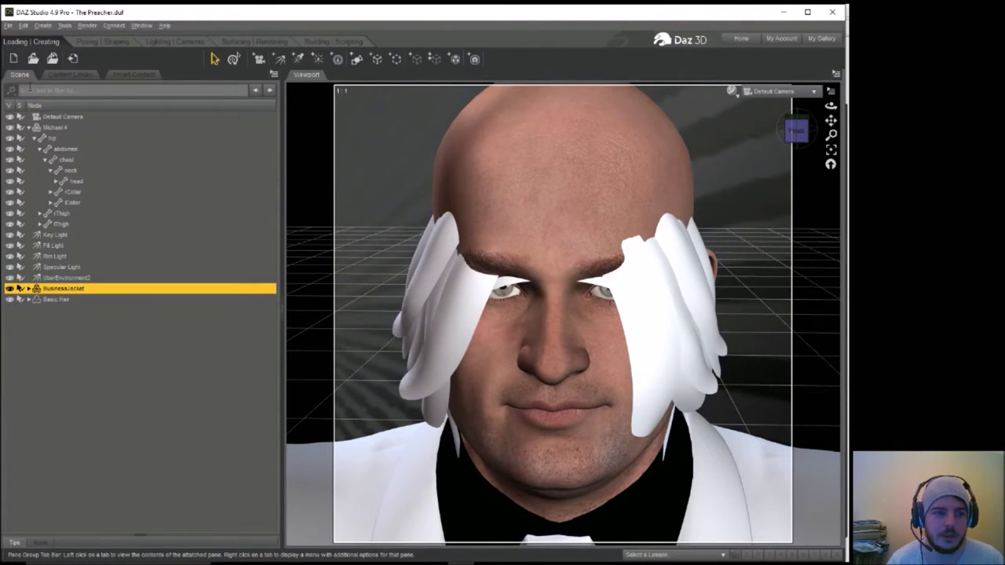
Raise the Basic Hair figure along its Y translation until it sits on top of the man's head.
click(70, 297)
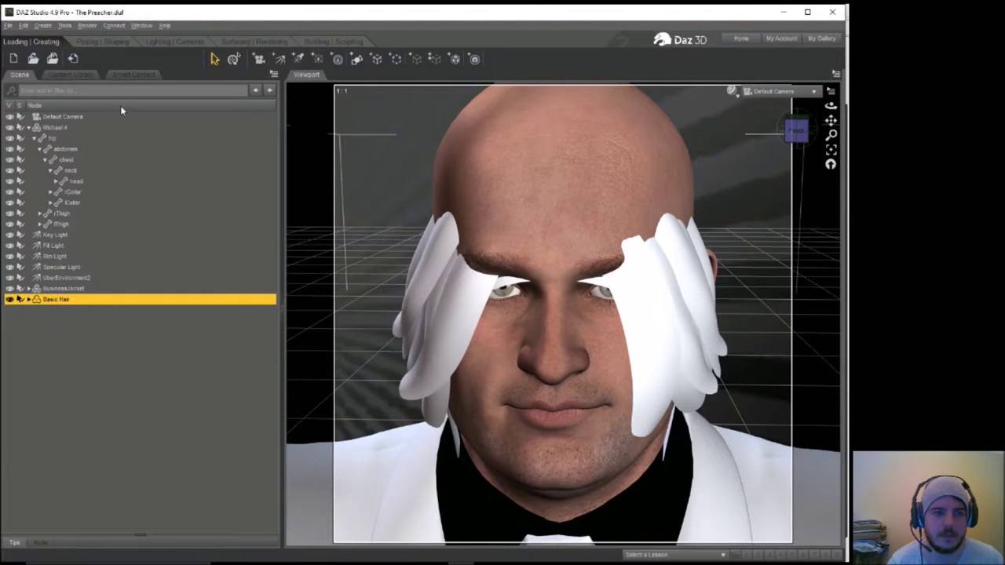
click(101, 43)
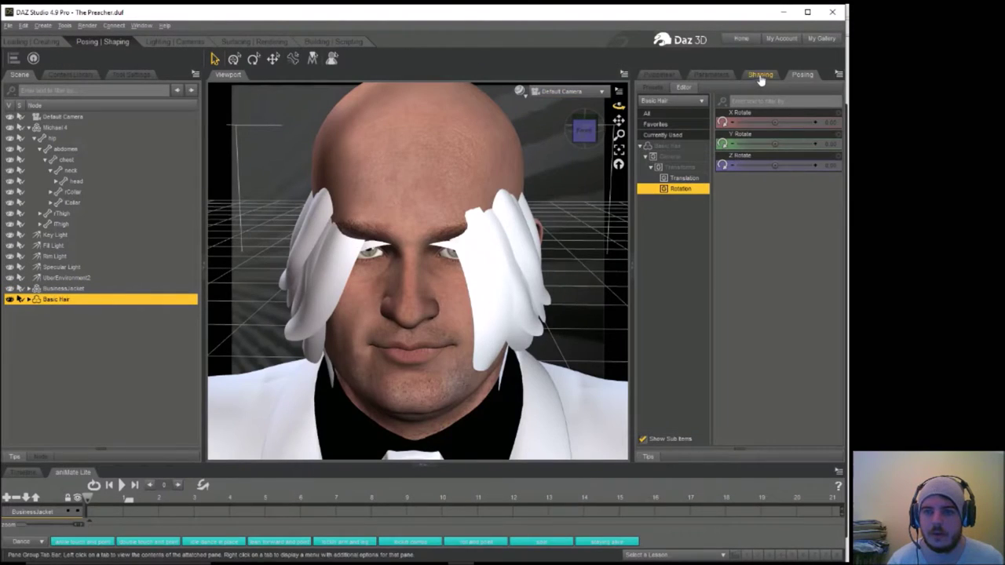
click(691, 178)
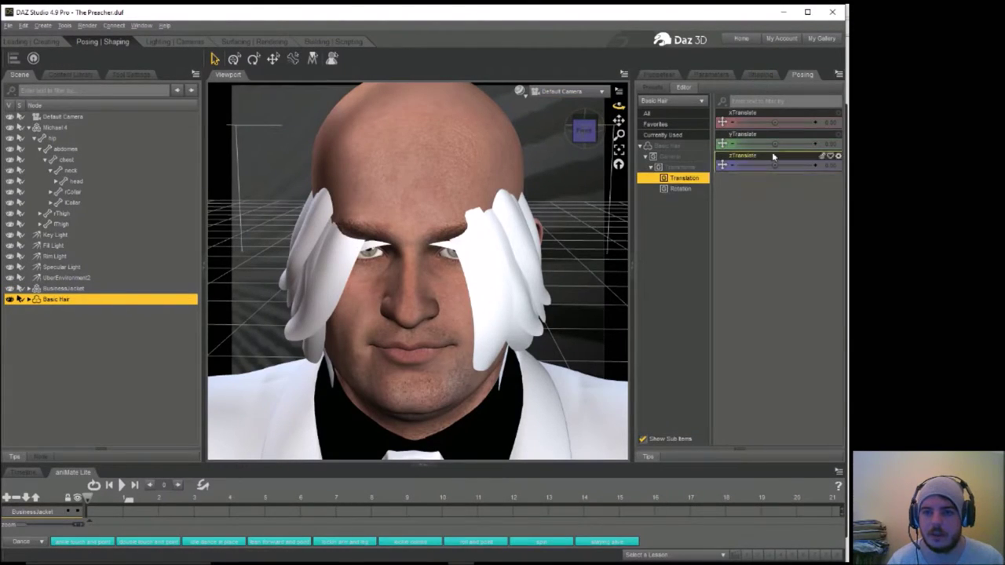
drag(775, 143, 782, 144)
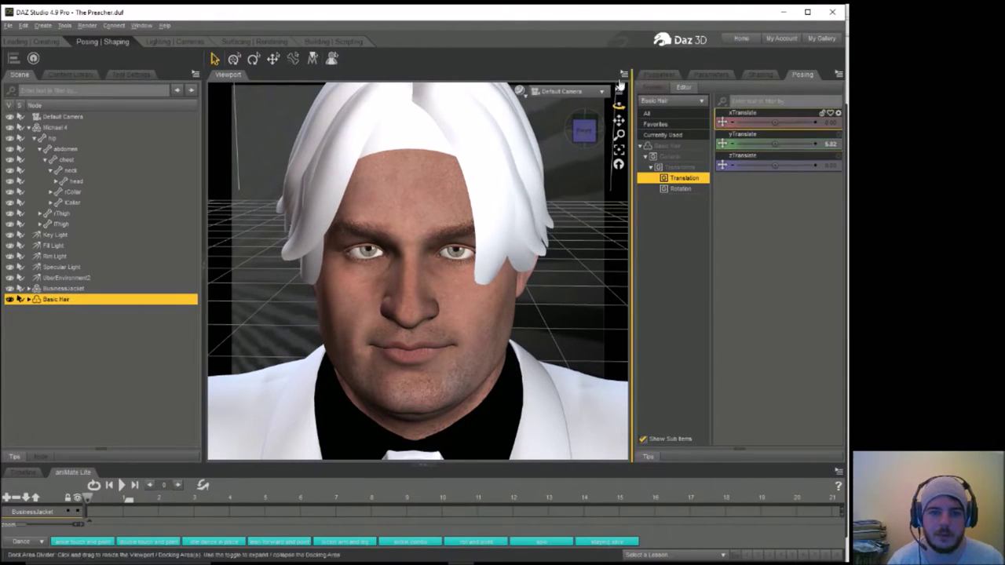
Apply the 09 Hair Platinum material from the Basic Hair materials to the hair.
click(24, 41)
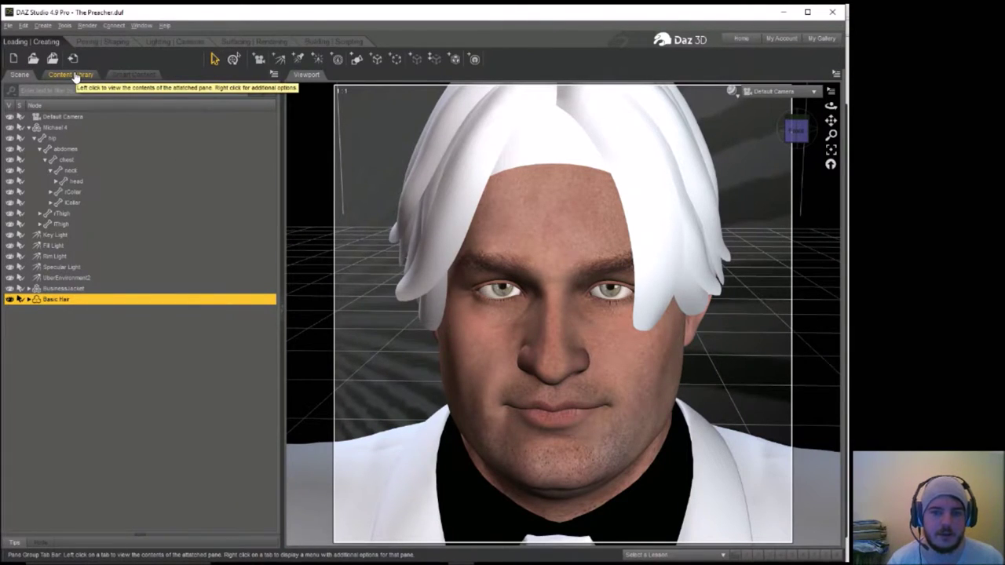
click(72, 74)
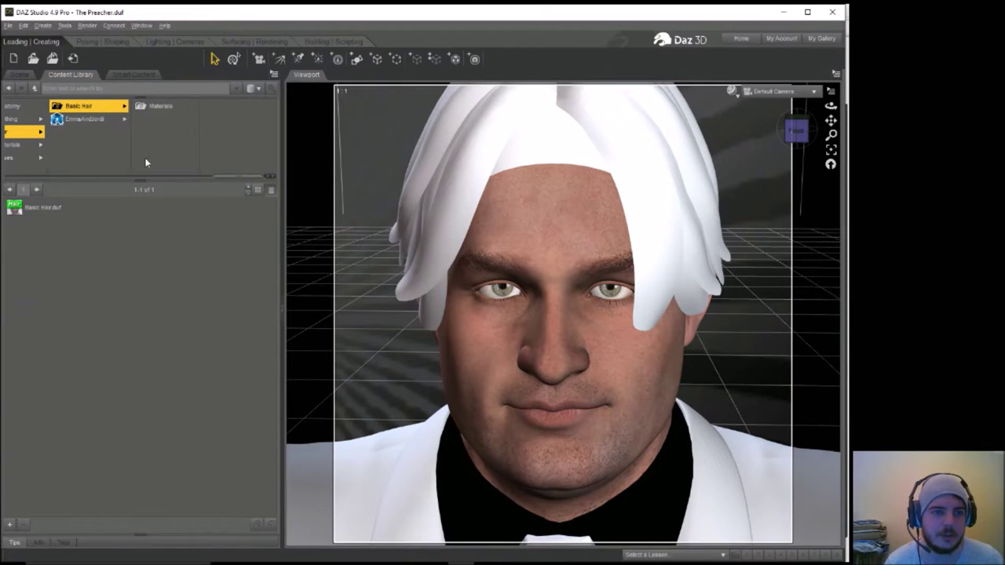
click(160, 106)
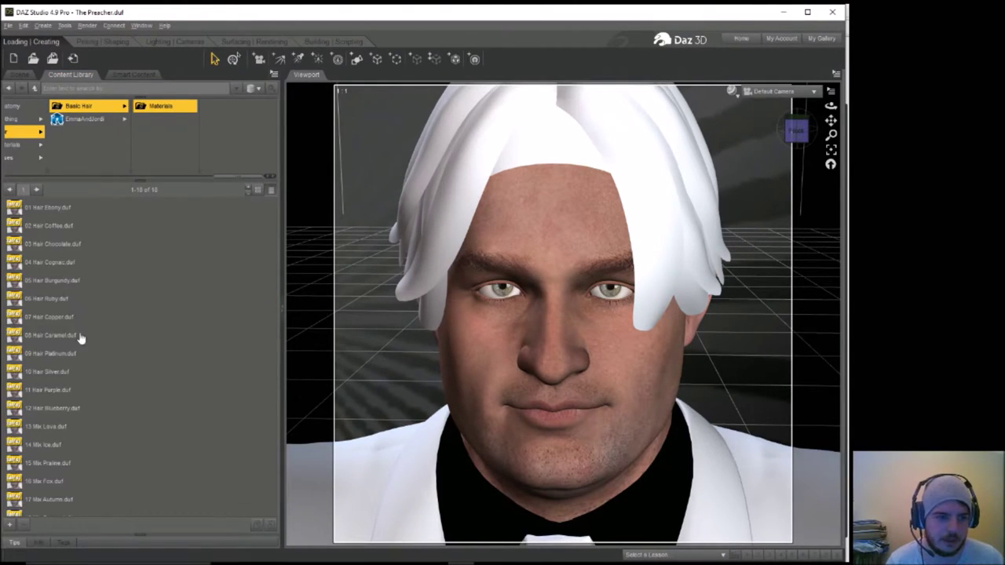
double_click(71, 354)
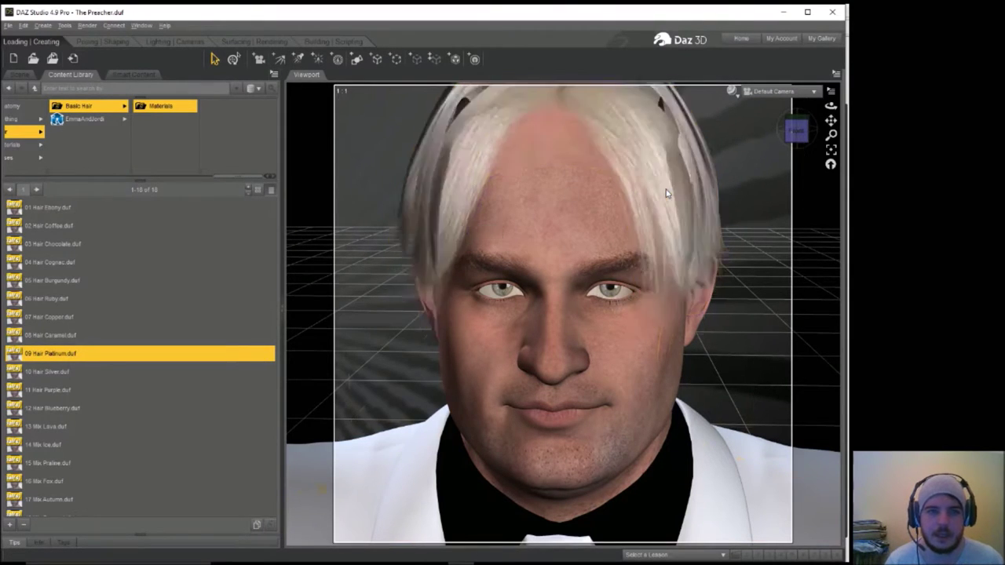
Examine the shaping and posing controls available for the Basic Hair figure and its Head bone.
click(666, 192)
click(19, 73)
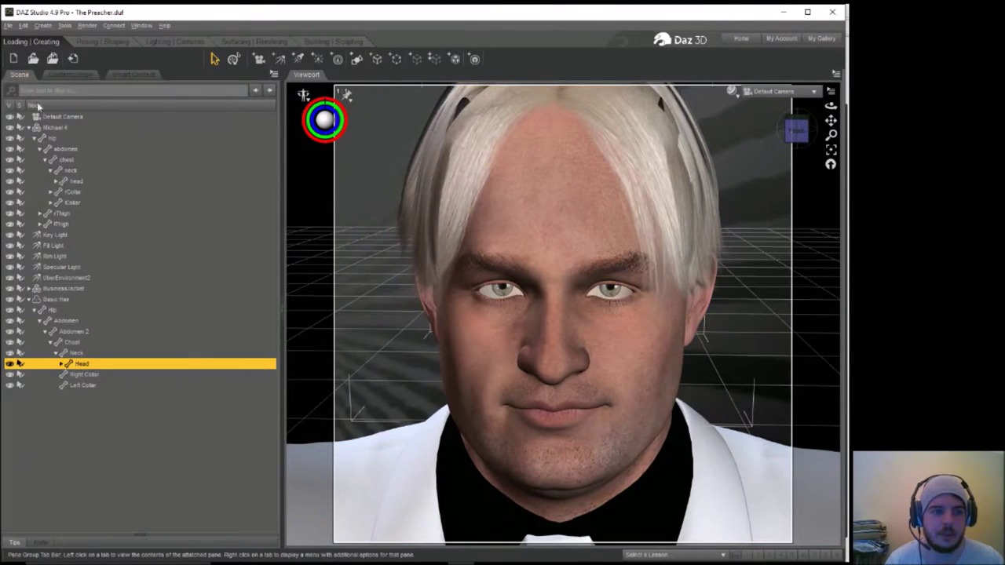
click(55, 301)
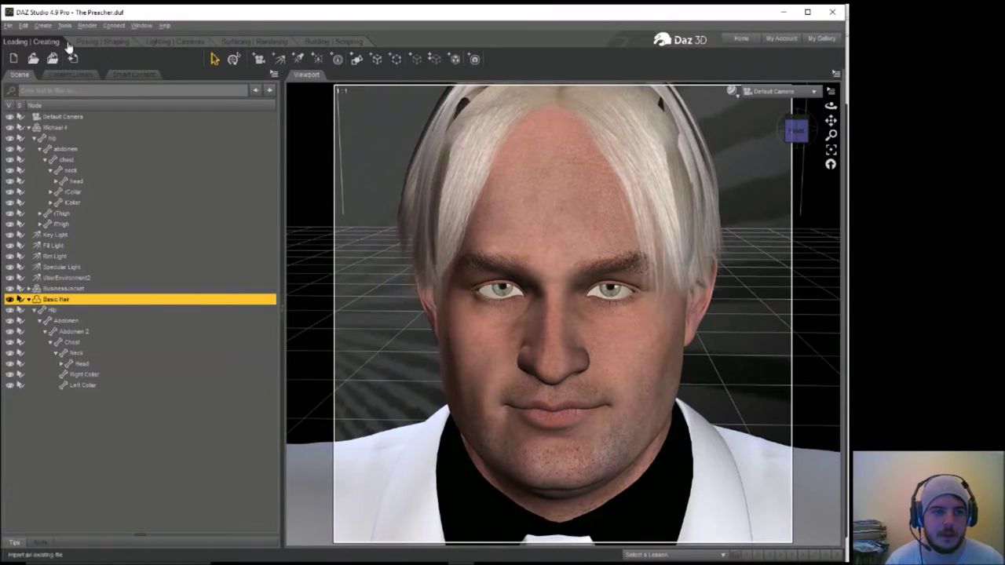
click(93, 43)
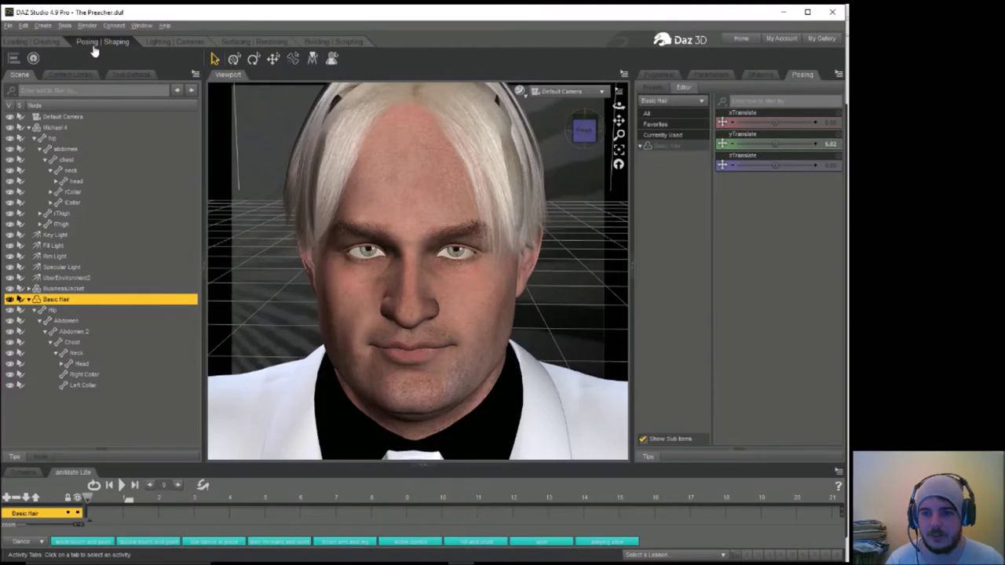
click(758, 75)
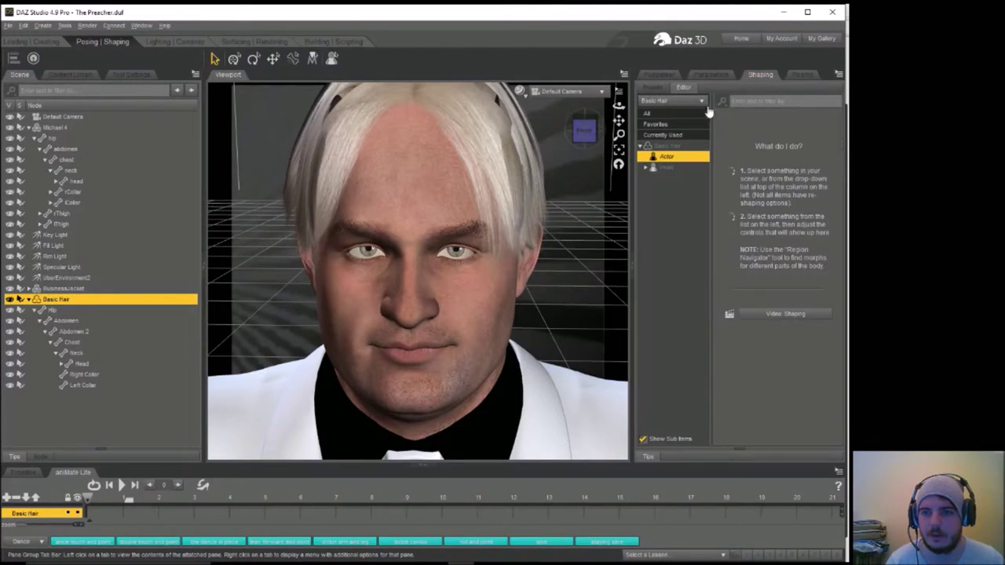
click(659, 168)
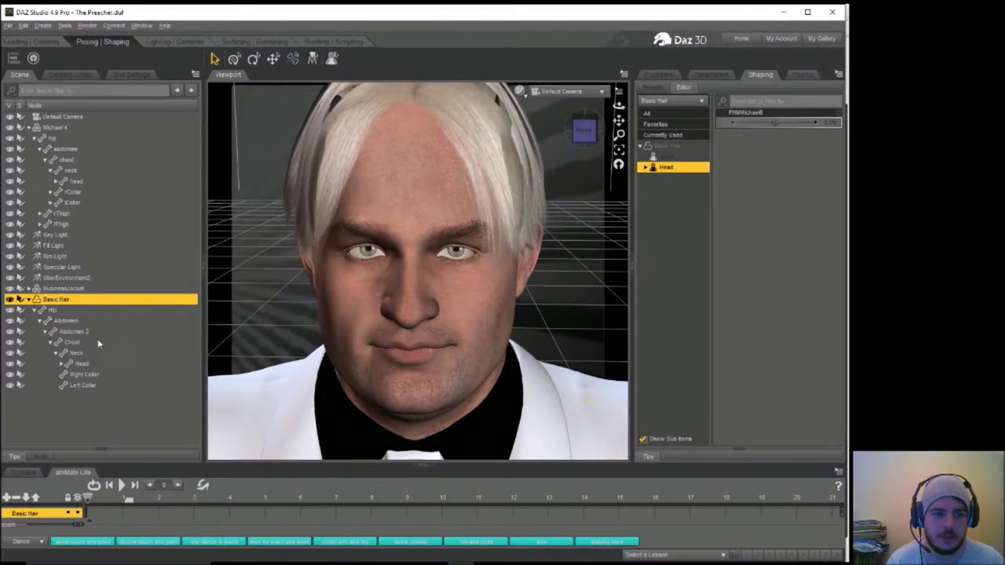
click(78, 365)
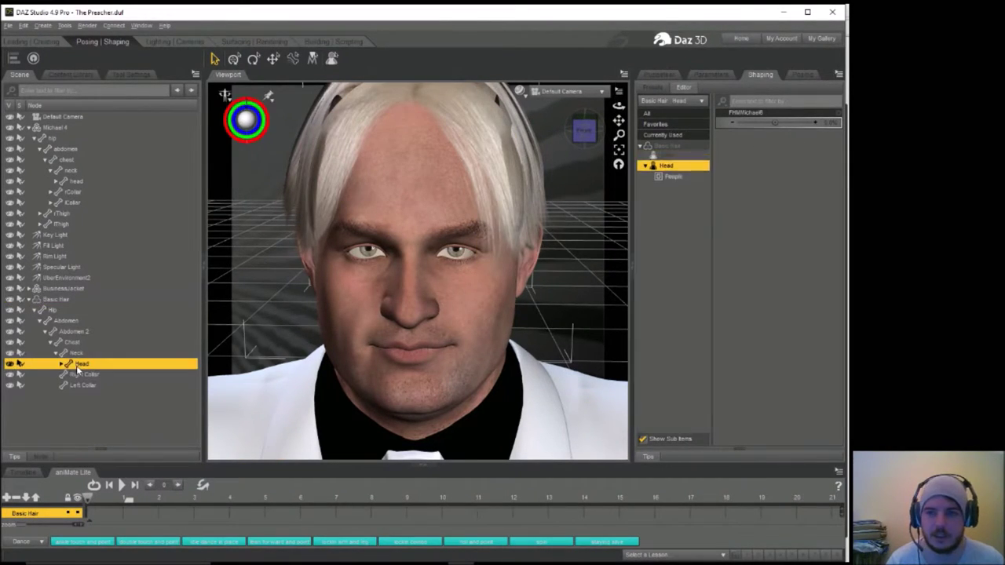
click(679, 180)
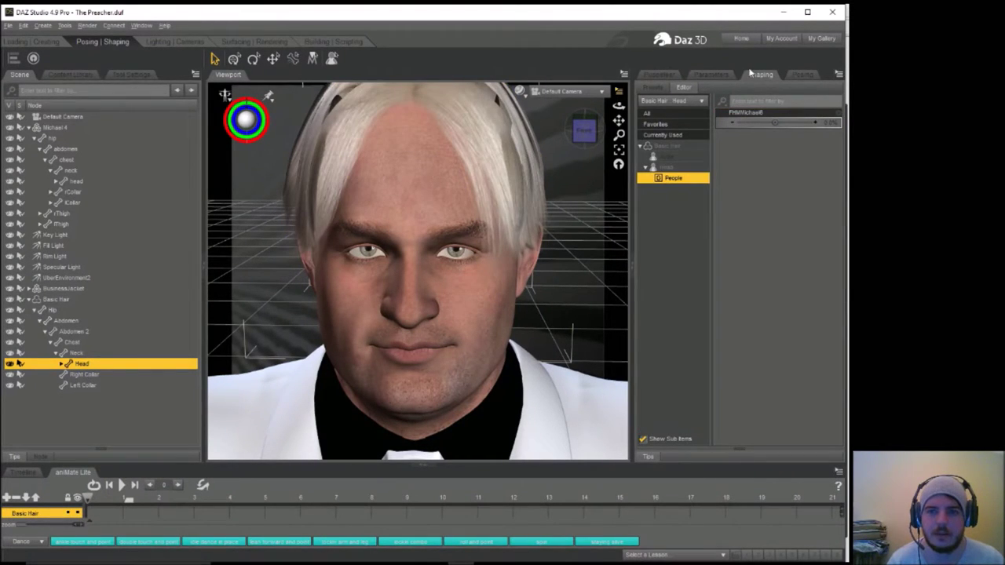
click(802, 73)
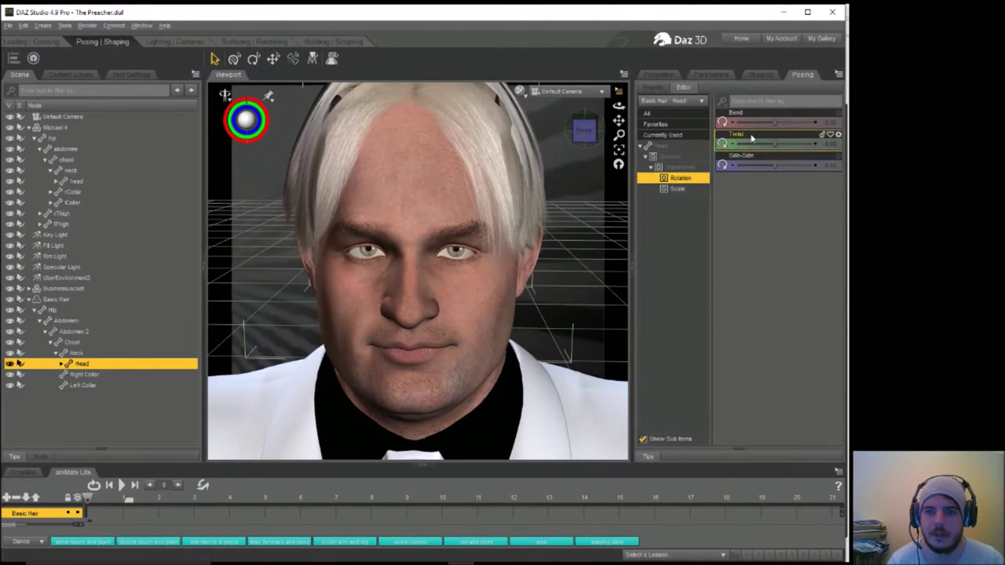
click(690, 167)
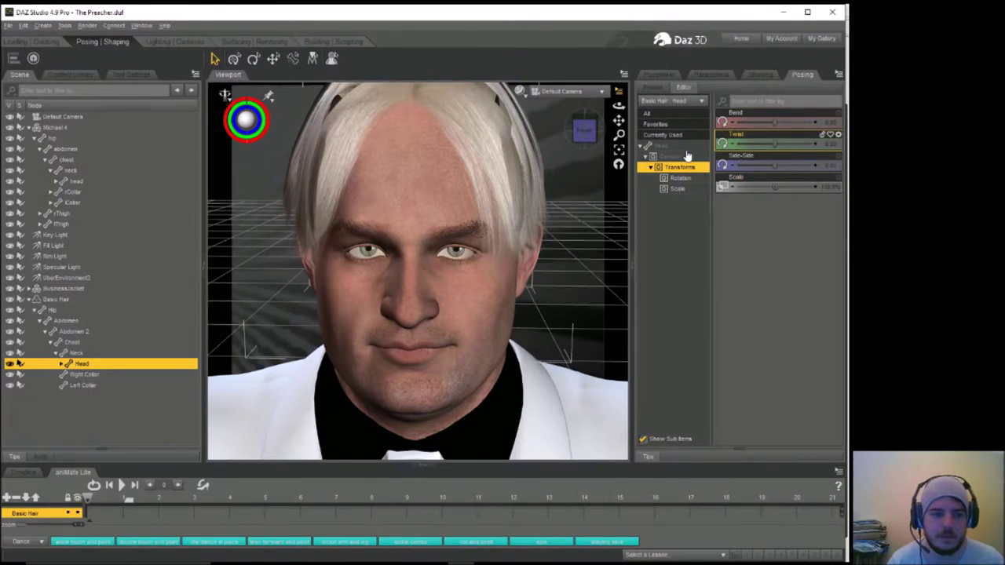
Try tilting the Basic Hair figure slightly about its X axis, and undo the rotation.
click(53, 300)
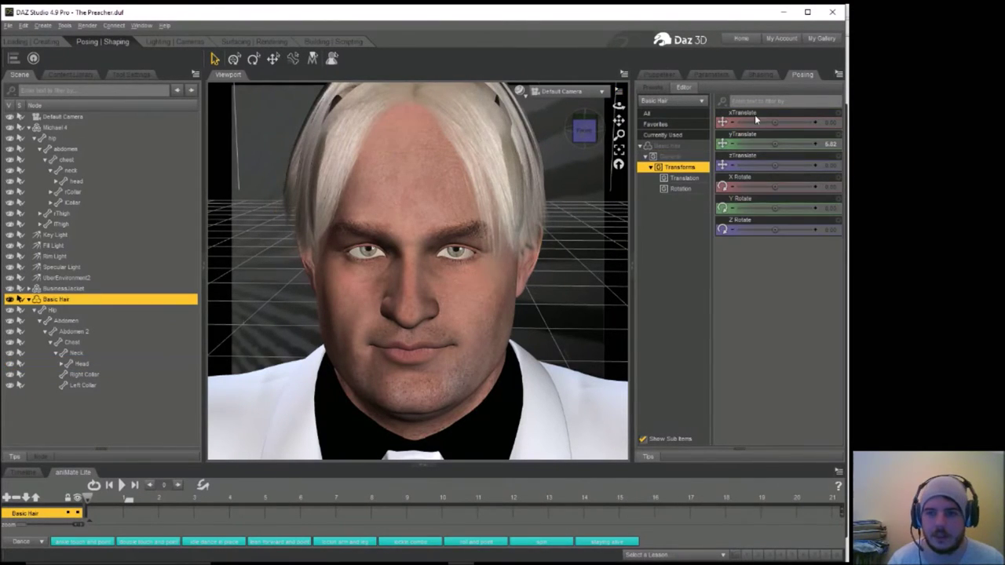
drag(775, 143, 777, 143)
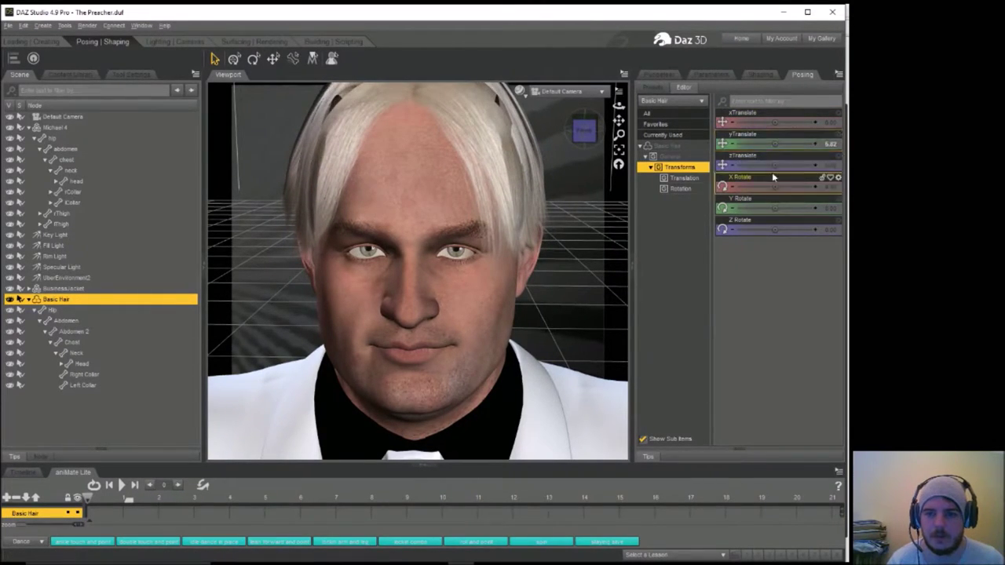
drag(775, 187, 777, 187)
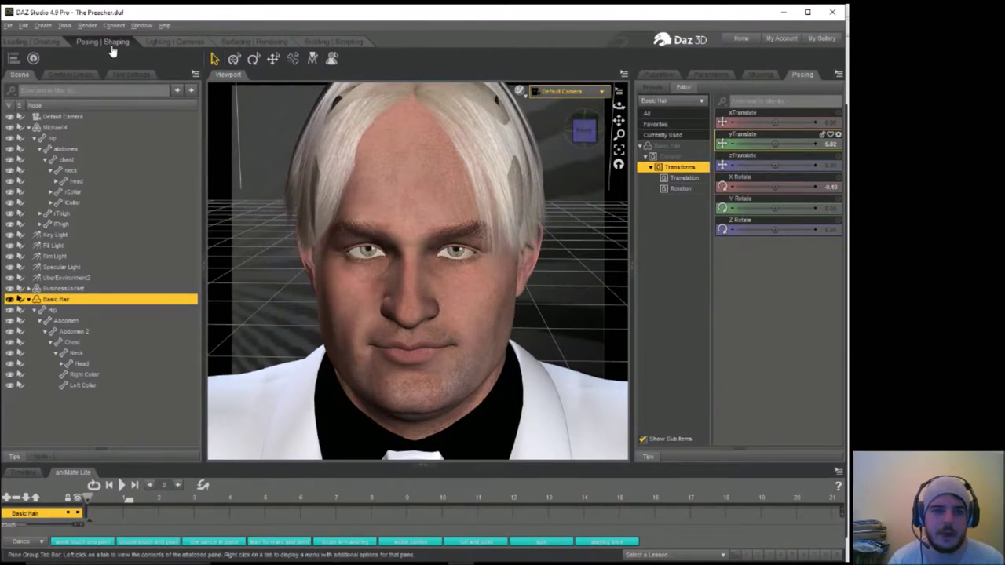
click(26, 26)
click(63, 38)
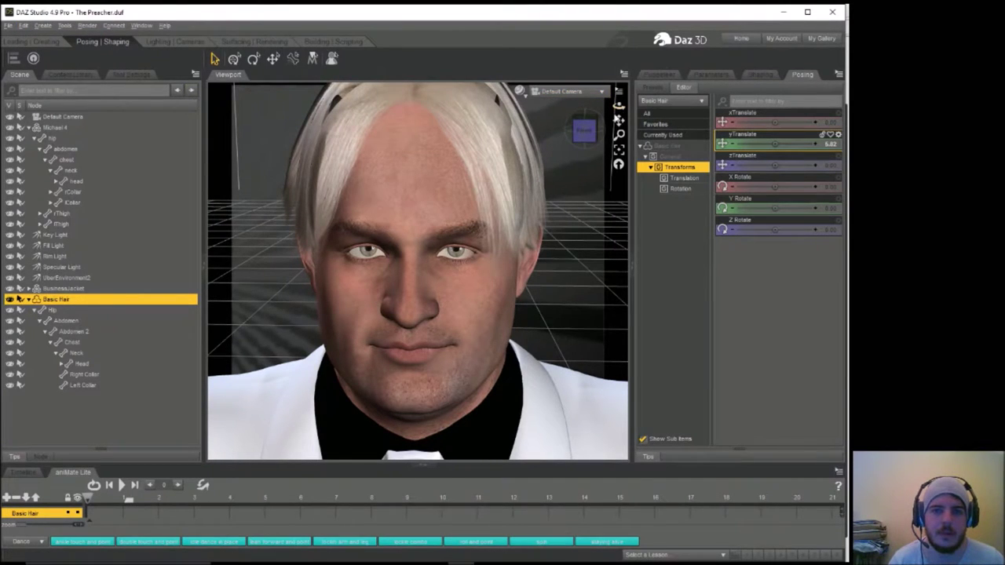
Change the parent of Basic Hair to Michael 4's head bone, keeping Parent in place enabled.
click(497, 163)
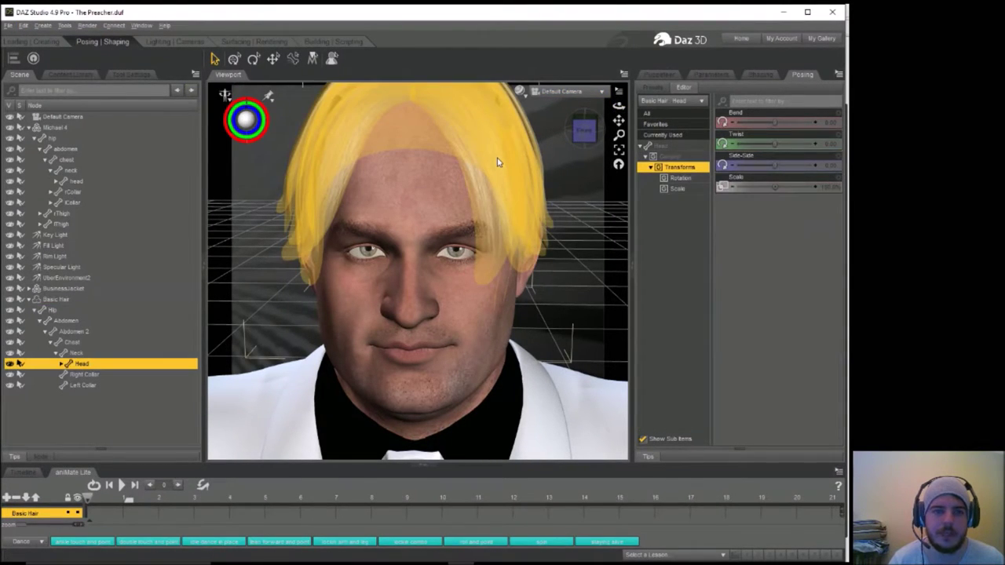
right_click(497, 162)
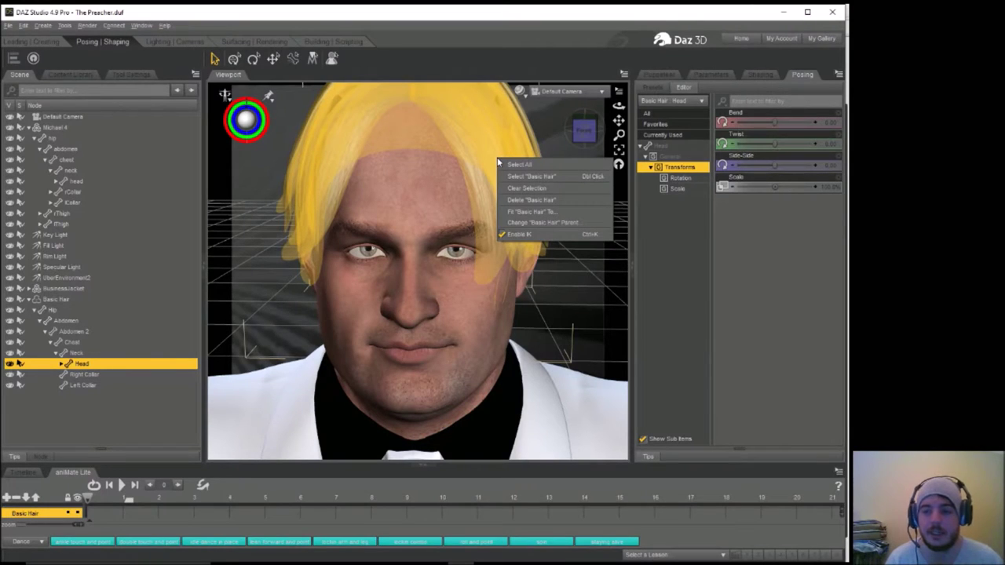
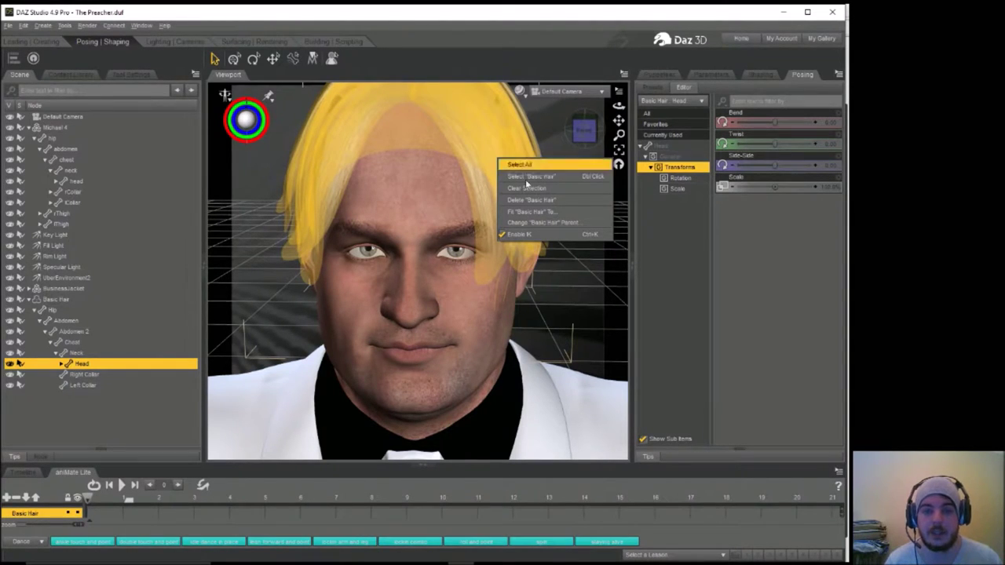
click(545, 225)
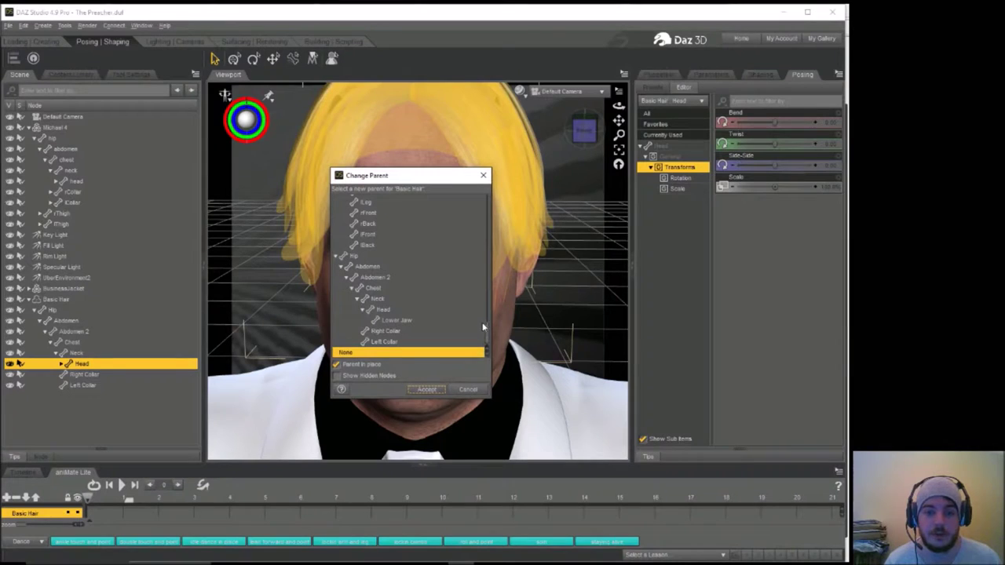
drag(485, 336, 483, 200)
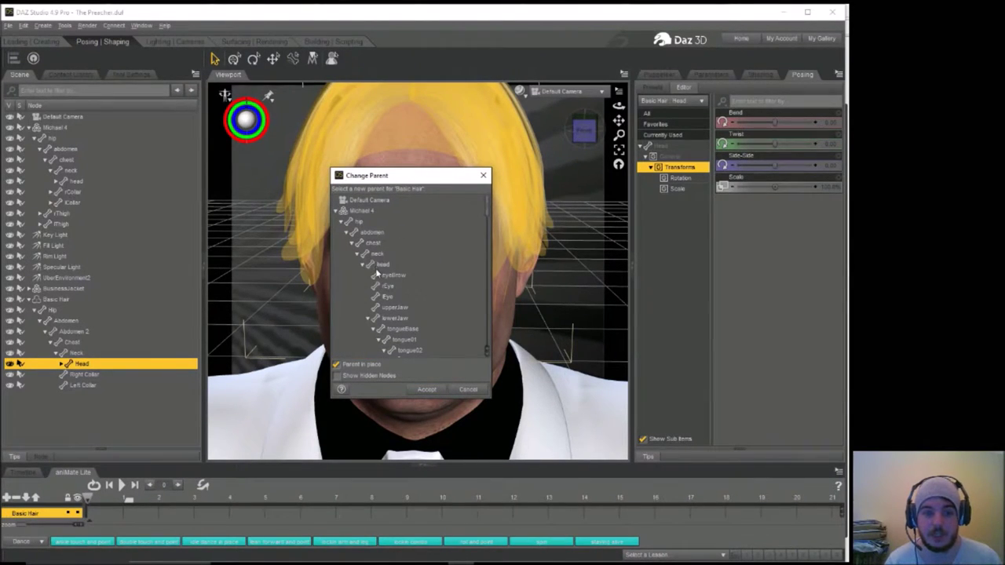
click(381, 266)
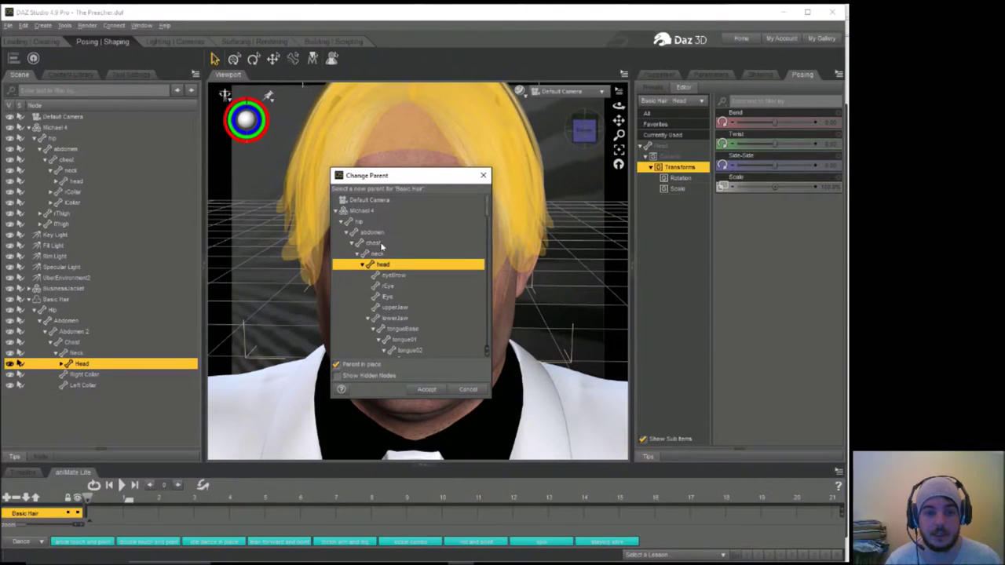
click(427, 389)
Select Michael 4's head bone and adjust its bend to about 2.9.
click(423, 243)
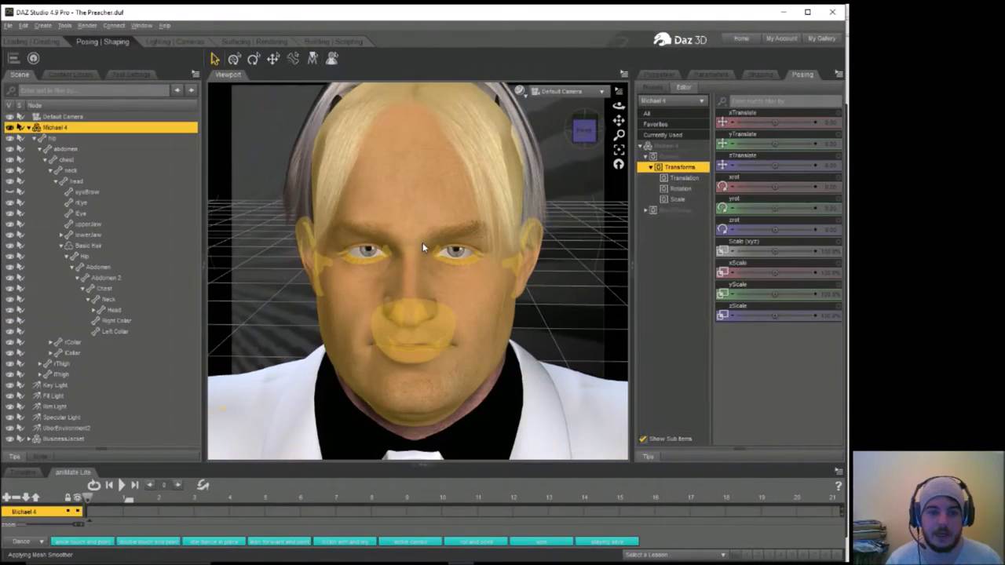
click(423, 243)
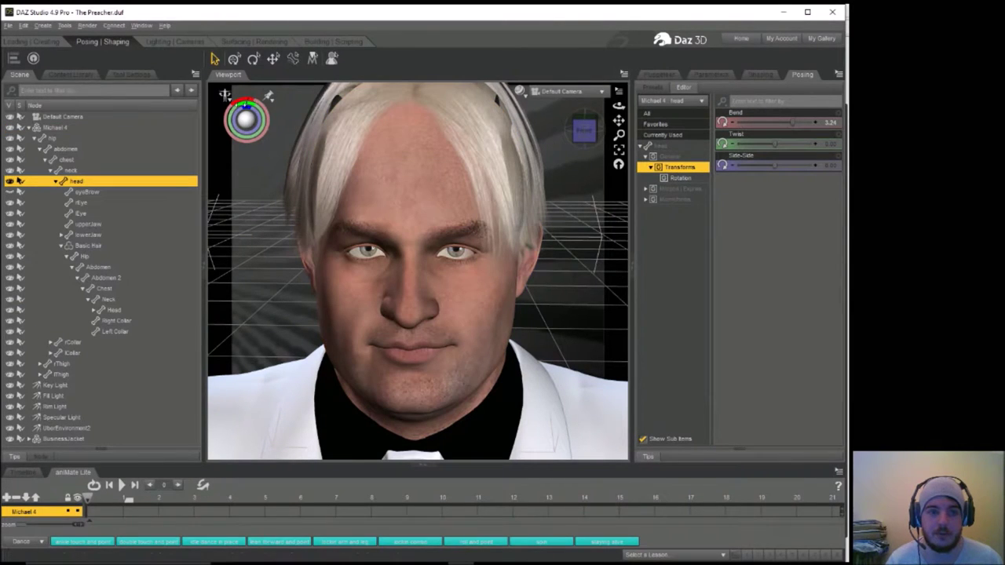
mouse_move(422, 242)
mouse_down()
mouse_move(424, 271)
mouse_move(423, 237)
mouse_move(424, 246)
mouse_up()
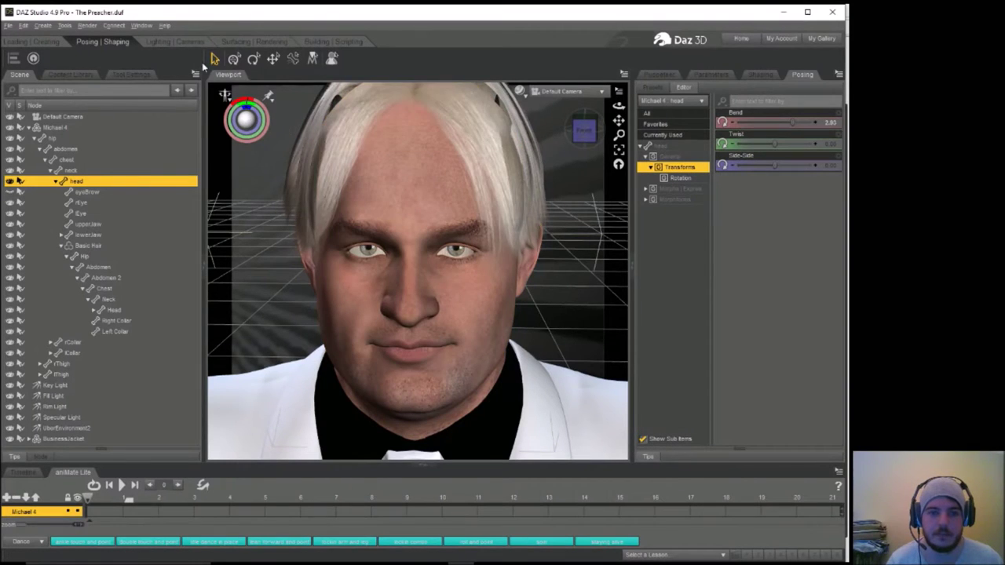
Set the diffuse color of Michael 4's 5_Iris surface to a dark brown of 63, 31, 0.
click(263, 42)
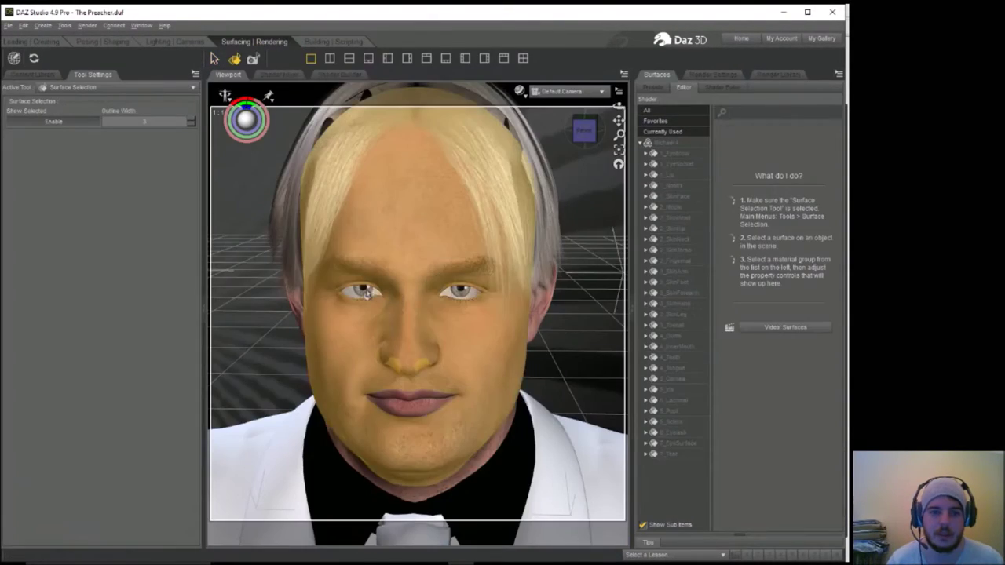
click(365, 296)
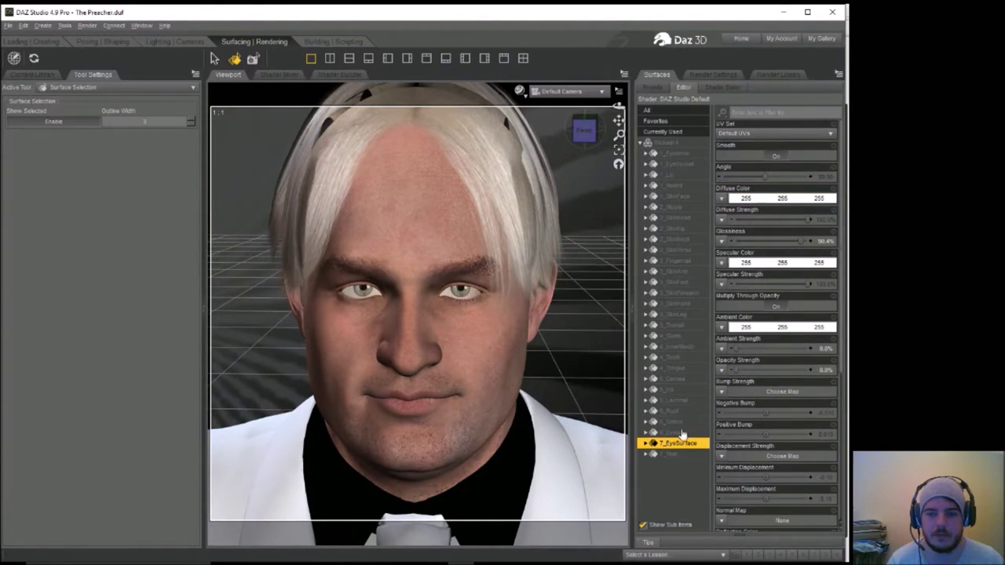
click(677, 389)
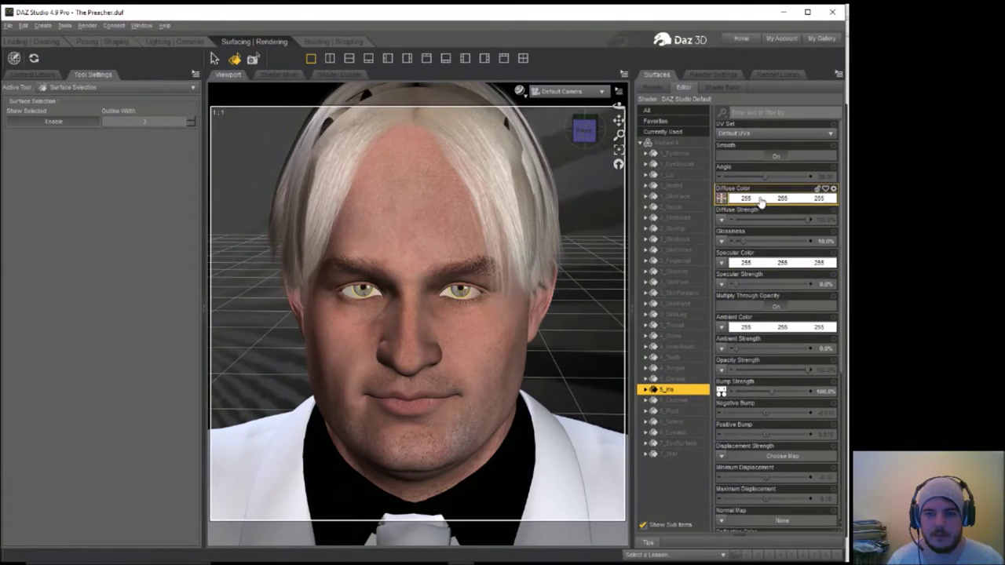
click(758, 198)
click(314, 273)
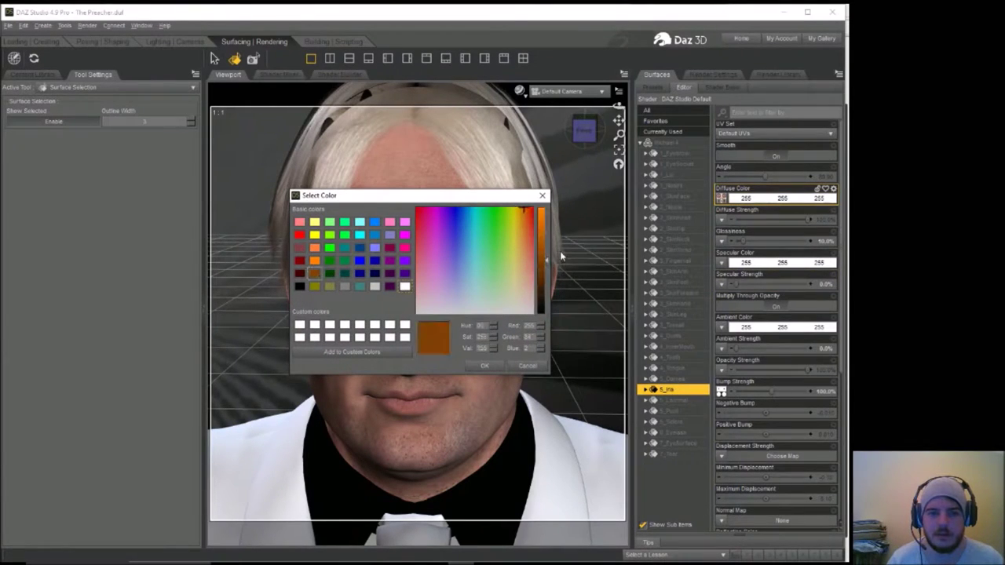
drag(540, 278, 542, 291)
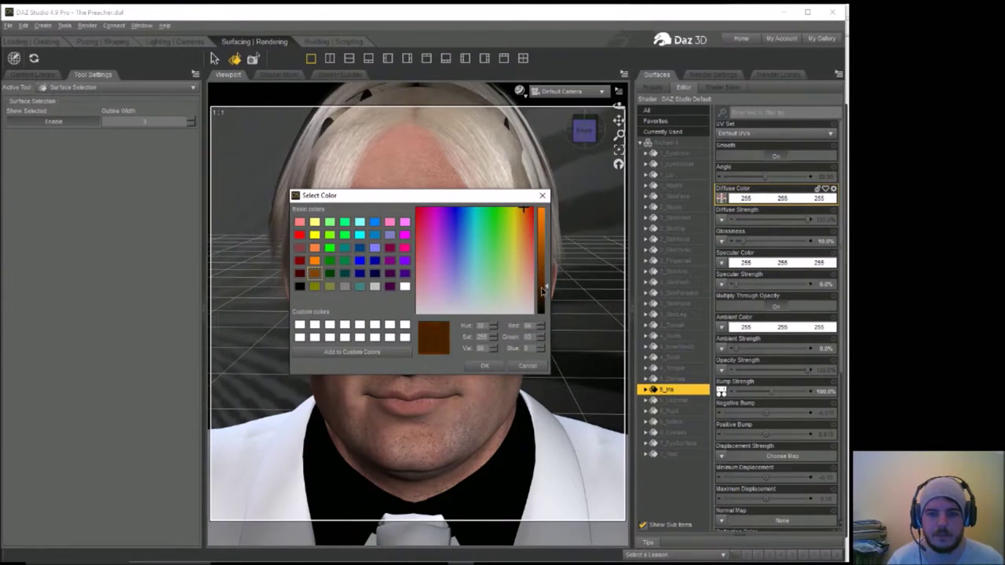
click(484, 366)
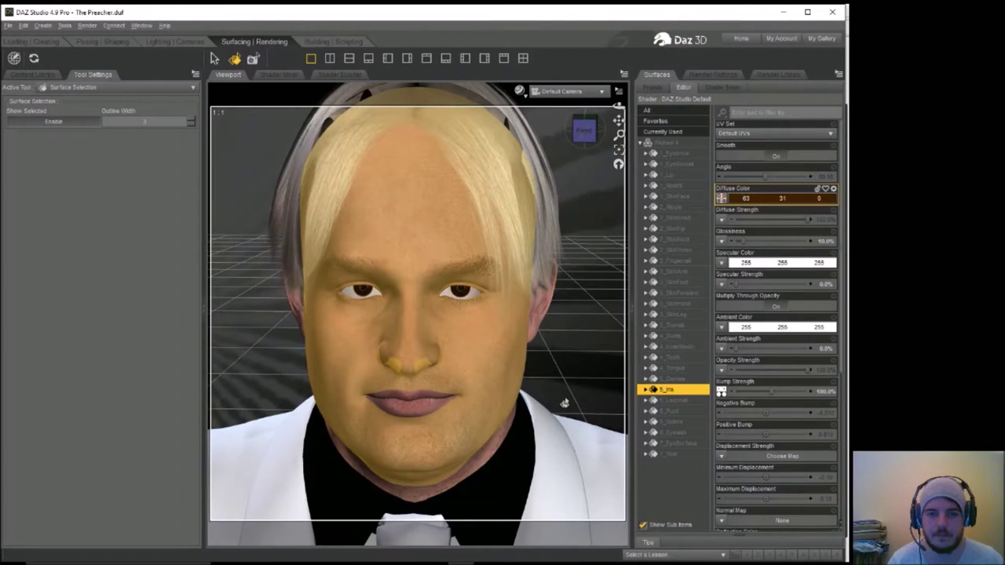
Select Michael 4's head for shaping and set its Old morph to about 50.4%.
click(671, 196)
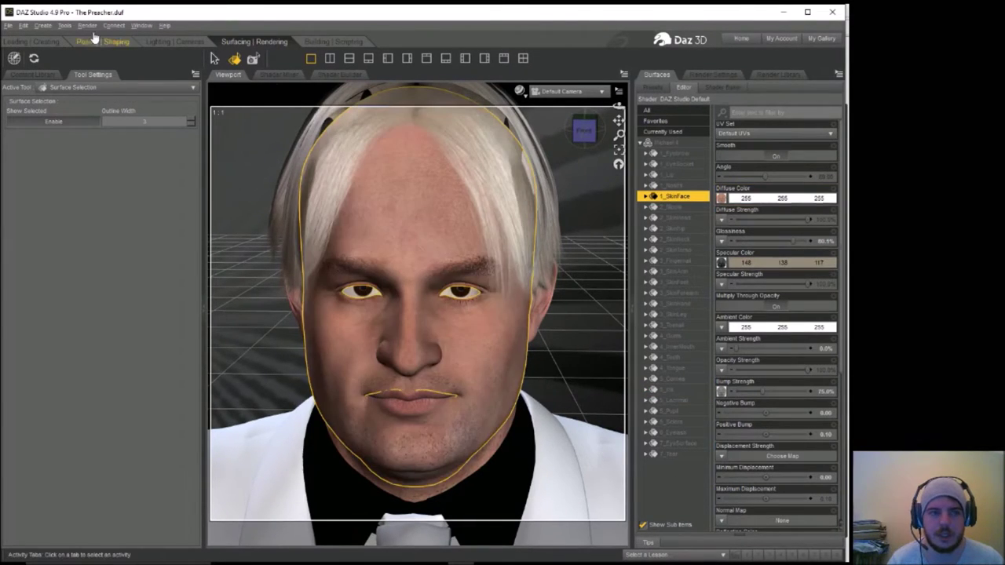
click(102, 41)
click(422, 294)
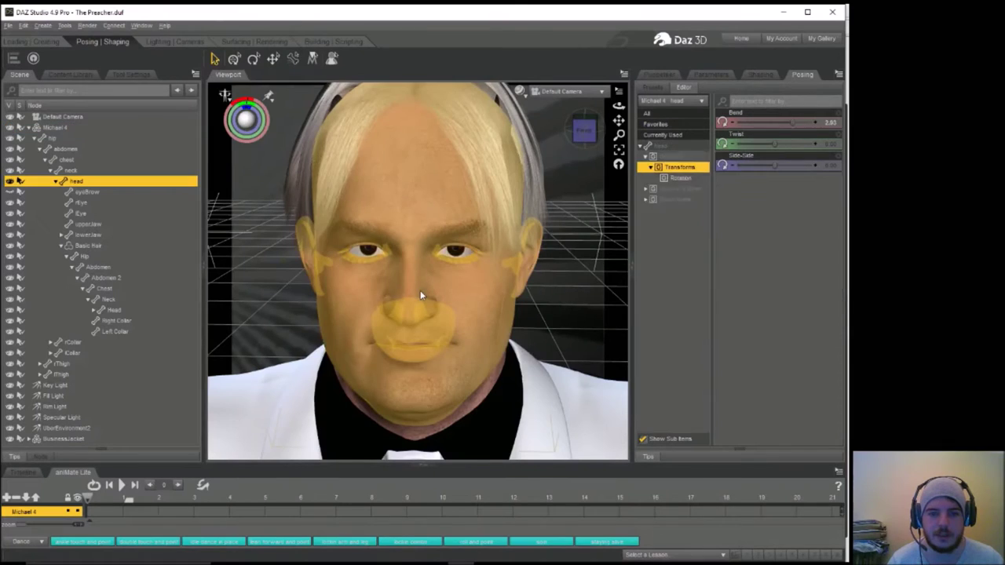
click(758, 76)
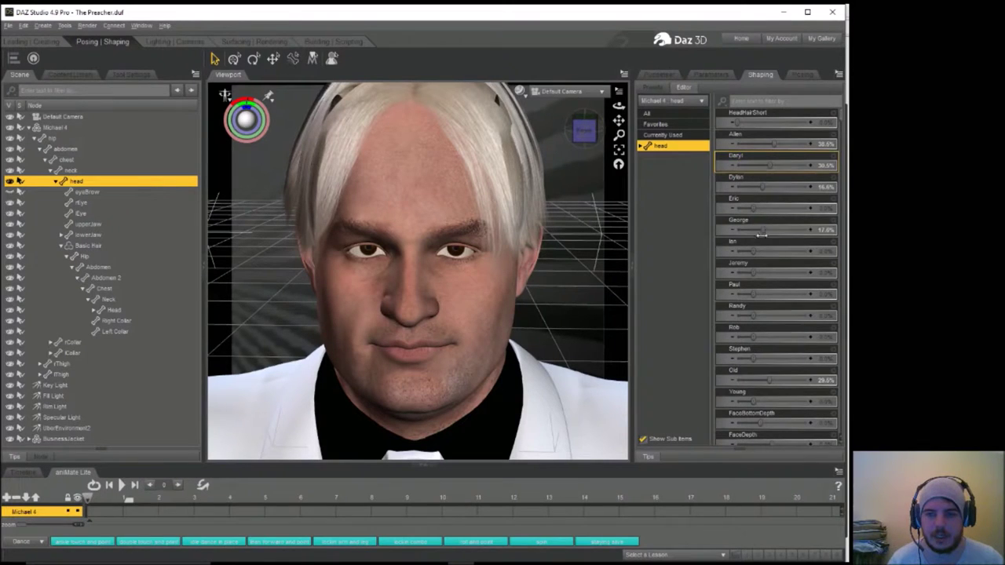
drag(772, 381, 779, 381)
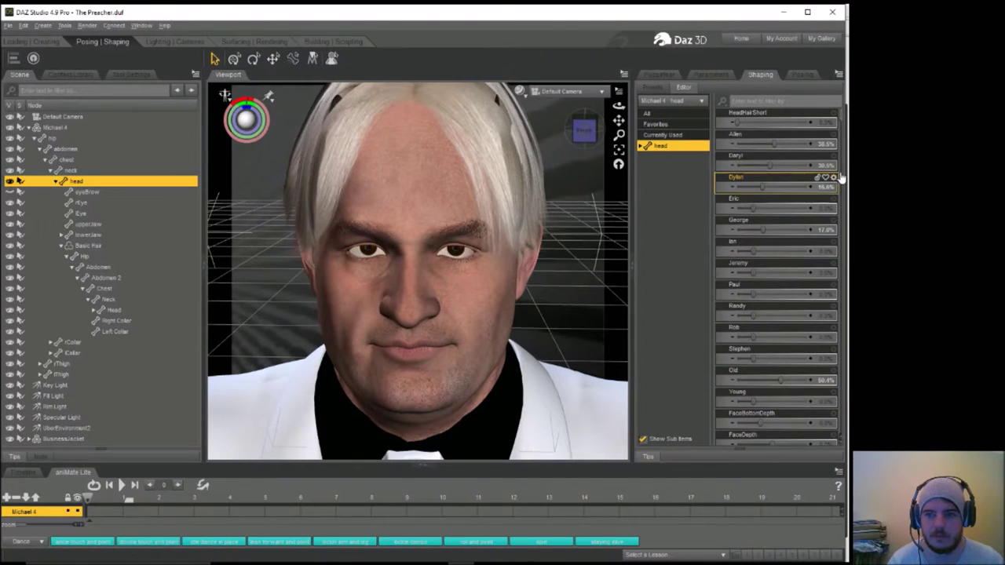
Set the head's FaceSize shaping morph, in the Full Head group of Morphs++, to about 60%.
click(641, 146)
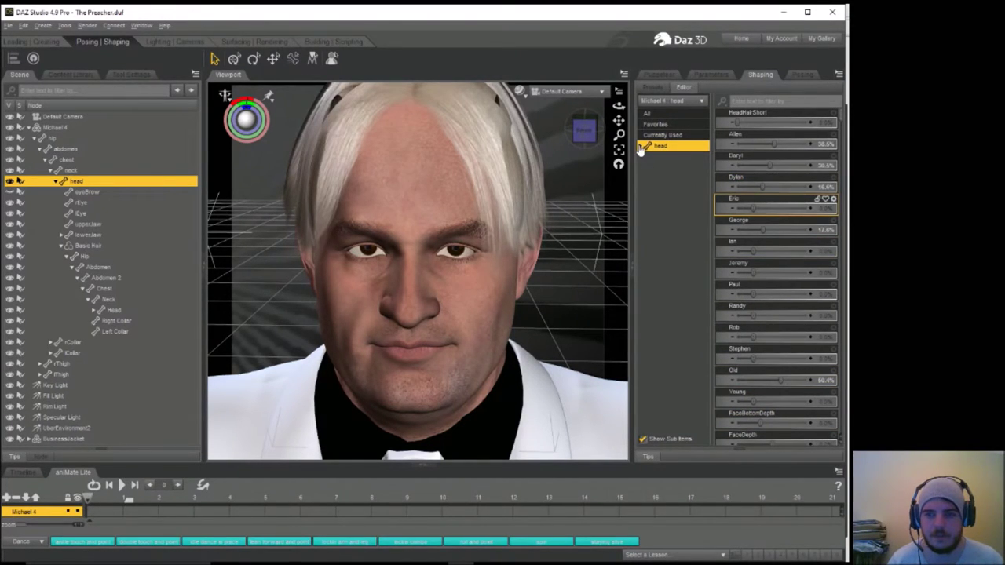
click(645, 157)
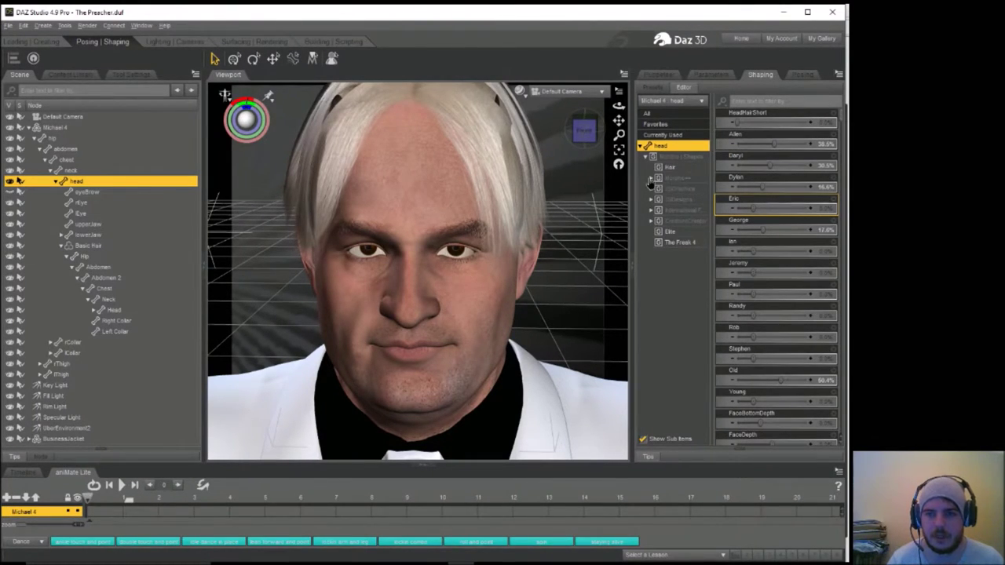
click(651, 177)
click(686, 190)
scroll(842, 353, down, 3)
scroll(843, 360, down, 3)
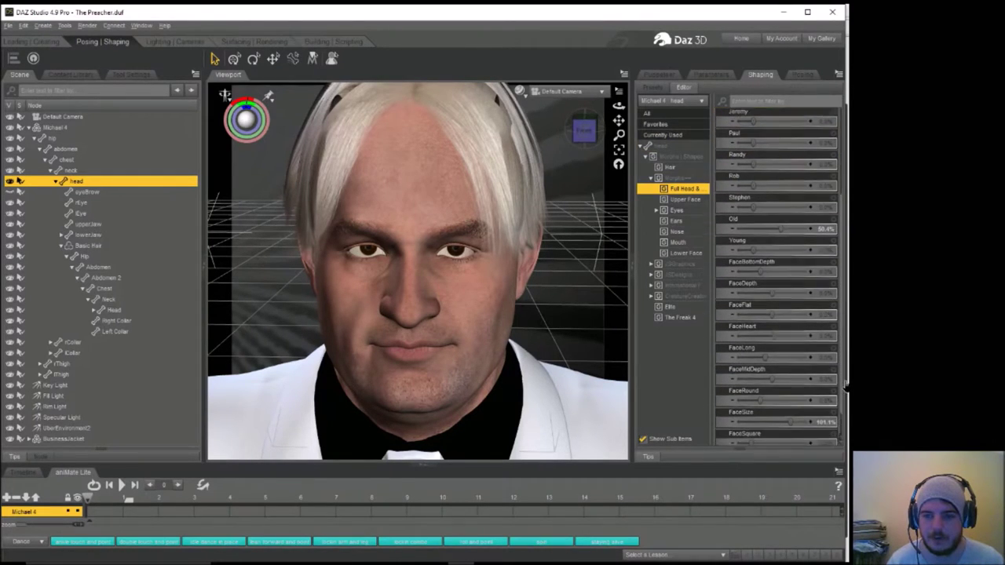
drag(788, 420, 814, 416)
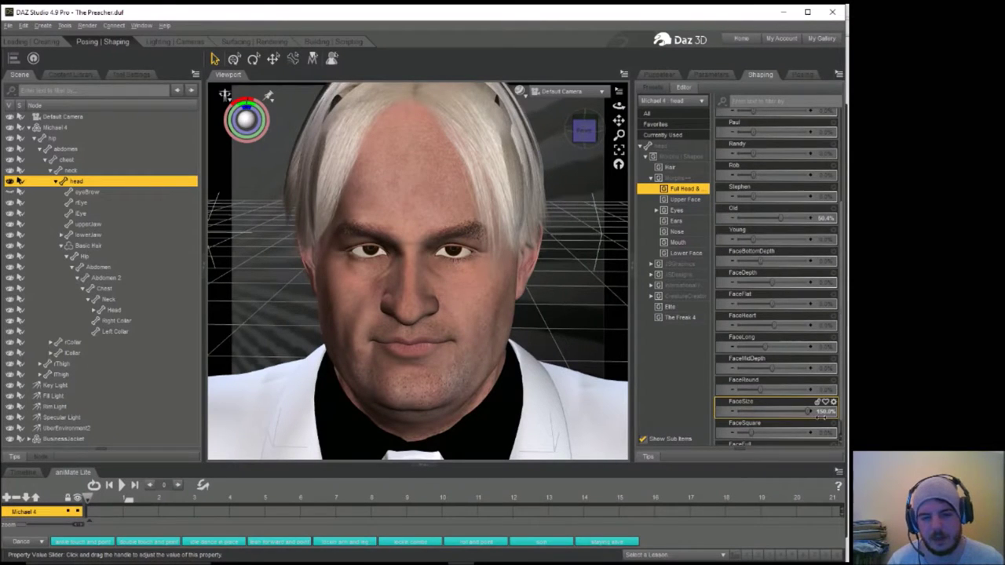
drag(812, 414, 775, 416)
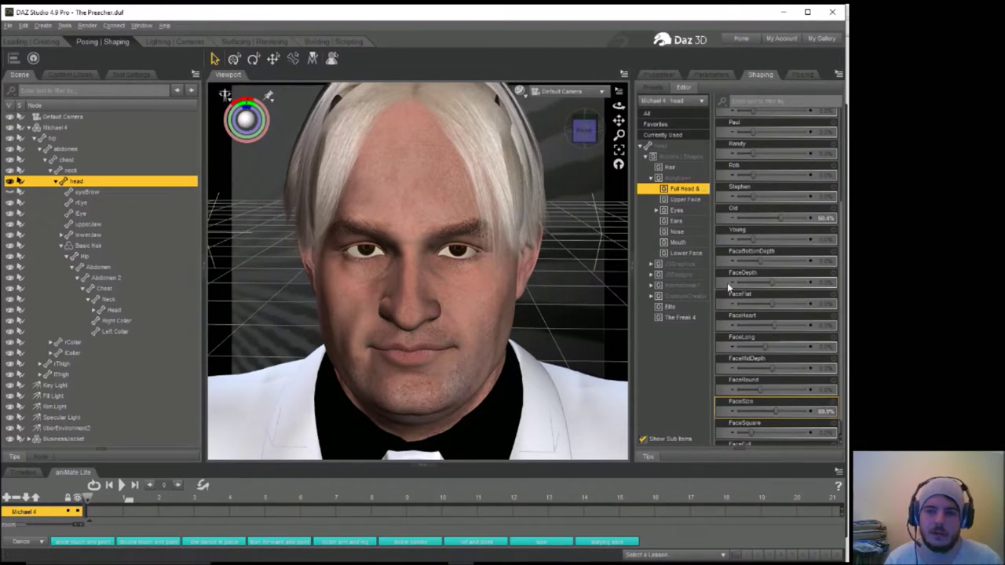
Set the head's EyesSize shaping morph to about -13.7% and EyesWidth to about -33.6%.
click(676, 210)
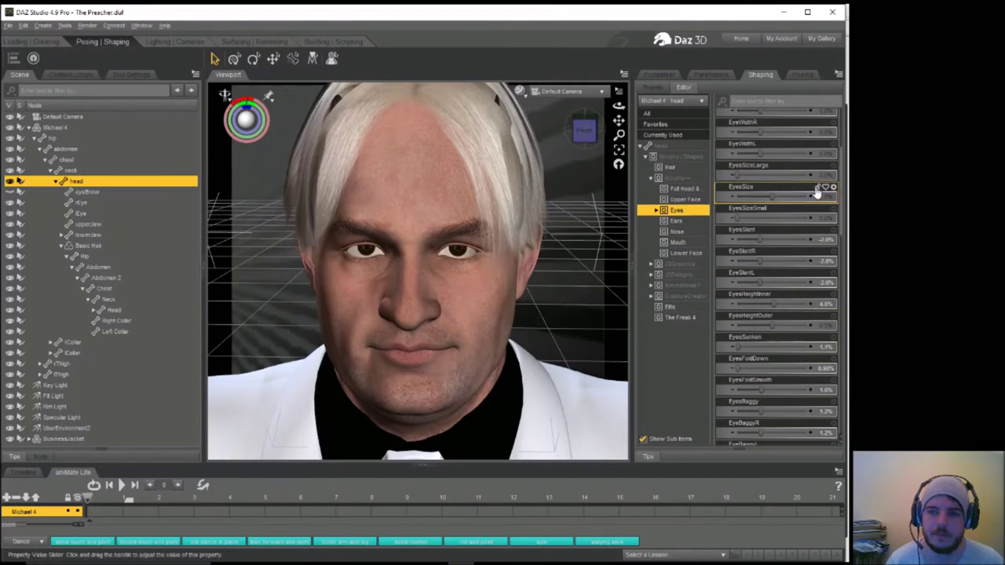
drag(841, 173, 842, 128)
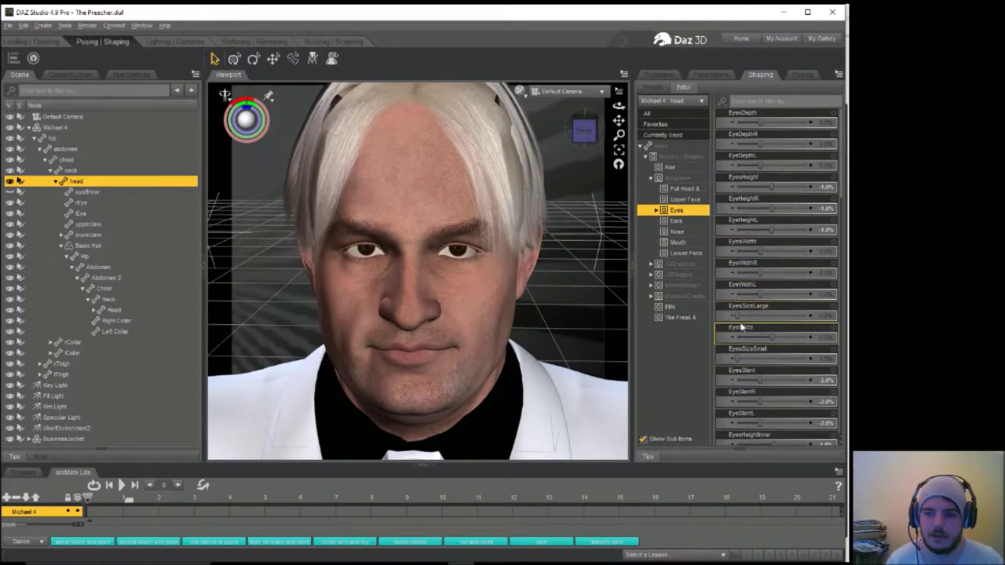
drag(769, 335, 769, 337)
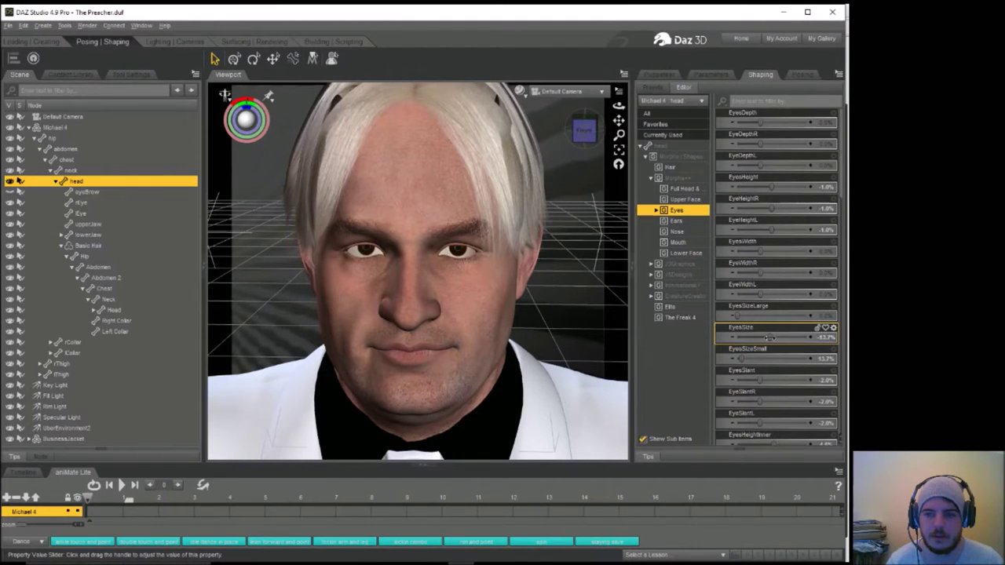
drag(757, 249, 748, 251)
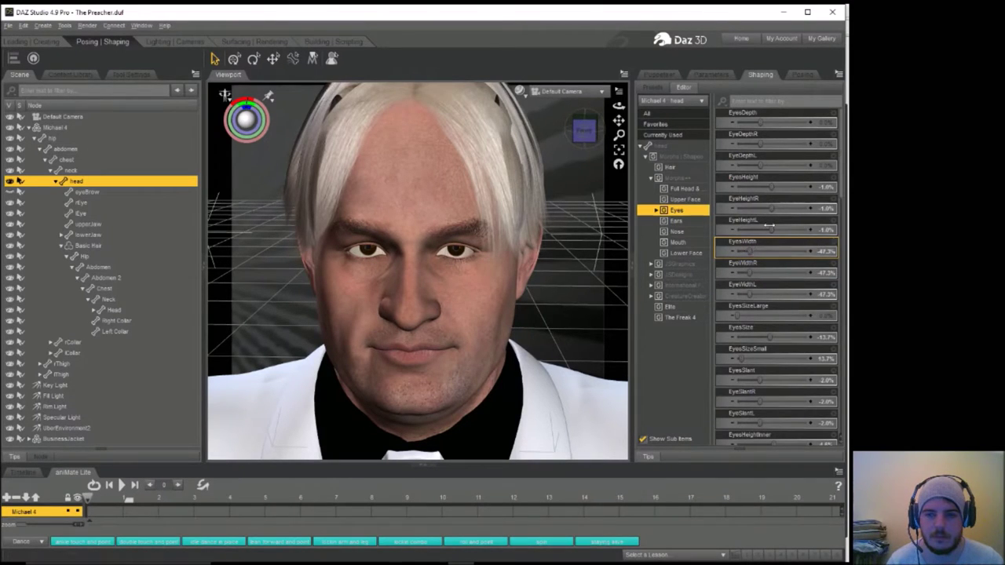
mouse_move(749, 251)
mouse_down()
mouse_move(774, 257)
mouse_move(742, 261)
mouse_up()
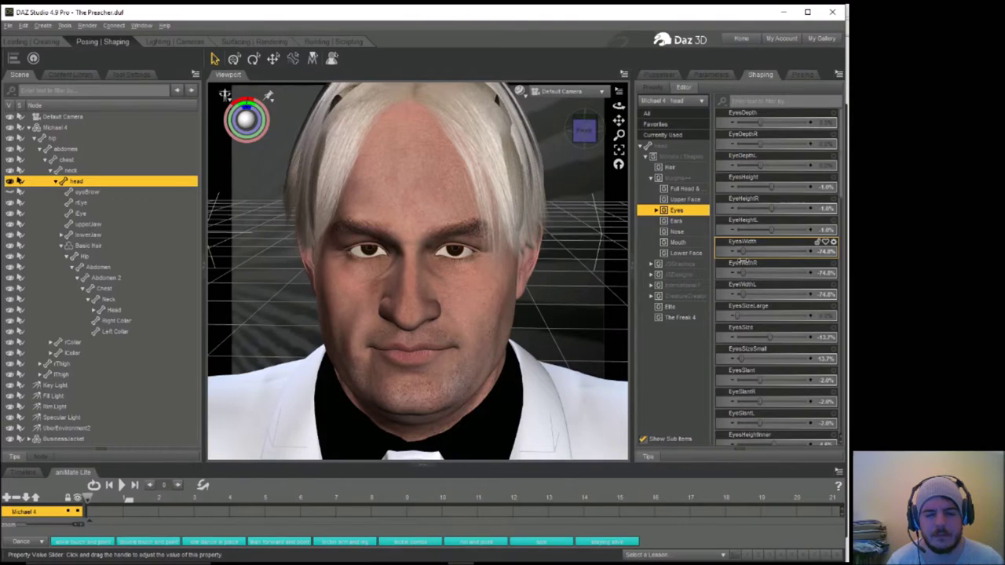
drag(742, 262, 752, 252)
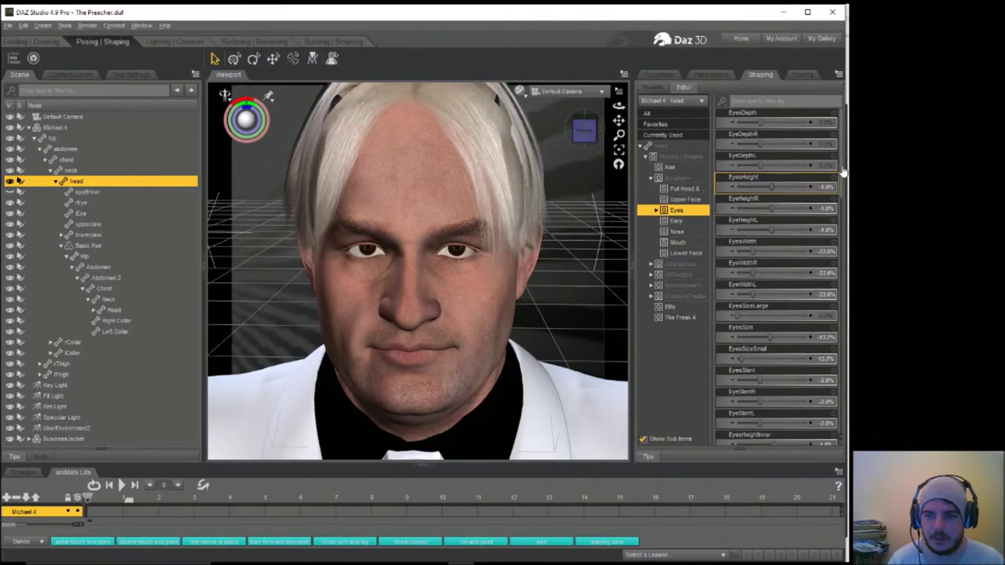
Set the head's EyesSlant shaping morph to about -67.9%.
scroll(843, 172, down, 1)
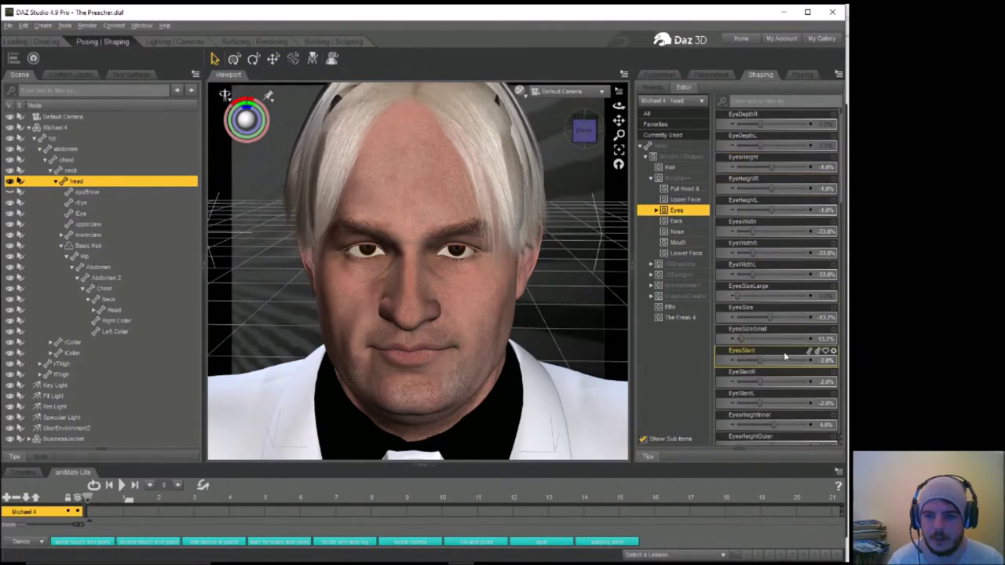
drag(759, 362, 744, 361)
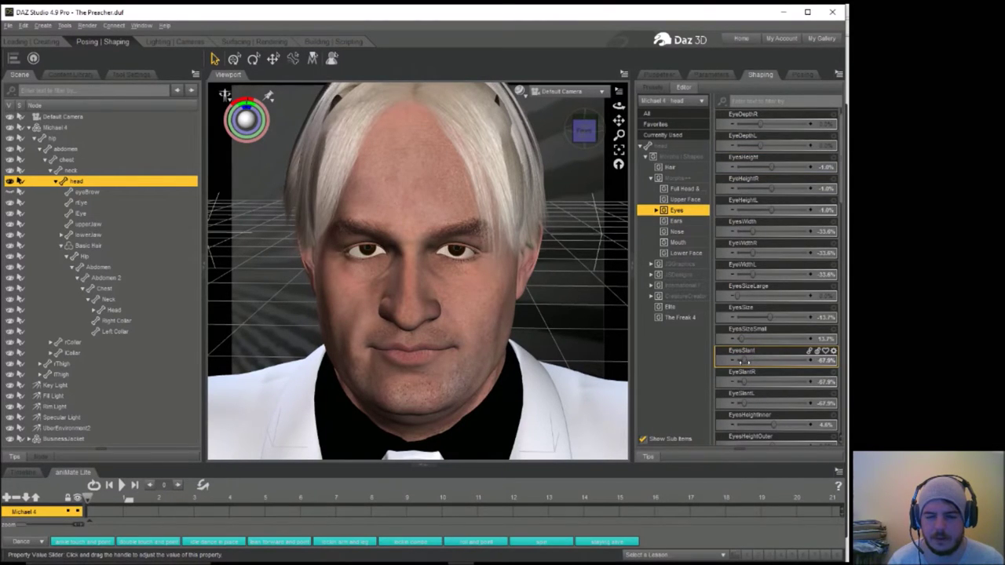
scroll(726, 122, up, 1)
Set the head's EyesSquint expression morph to about 20.2% and NoseWrinkle to about 44.5%.
click(801, 75)
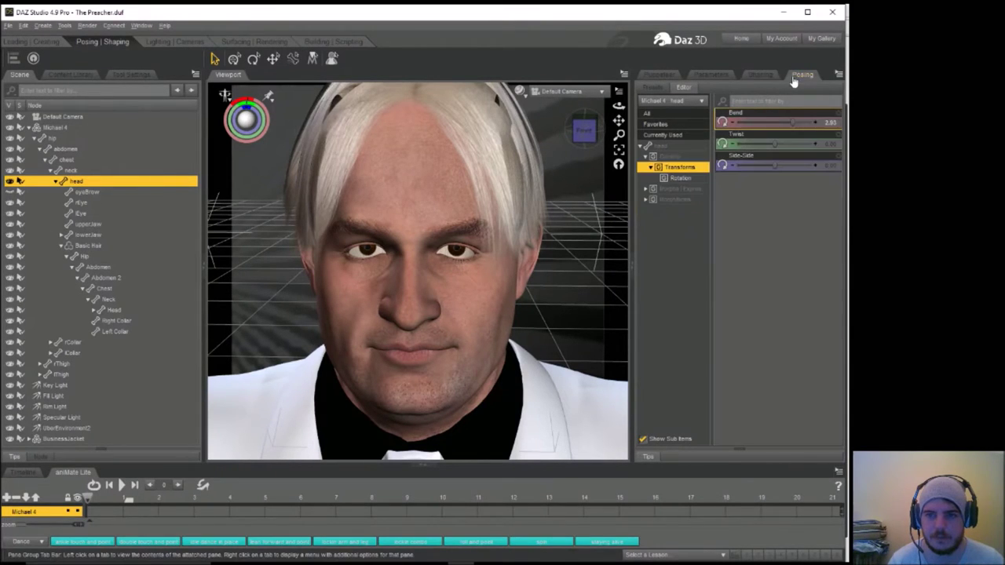
click(642, 193)
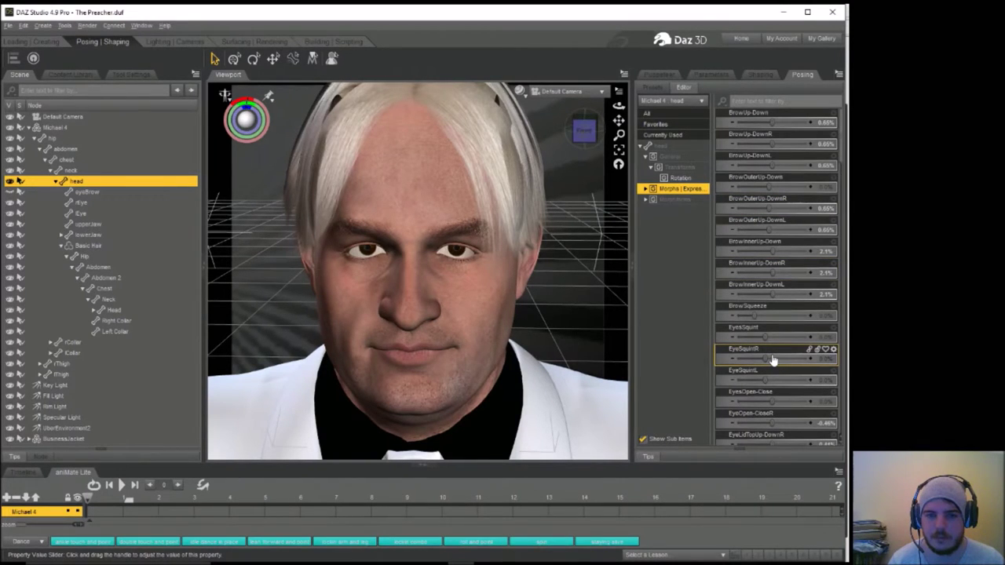
drag(763, 338, 773, 339)
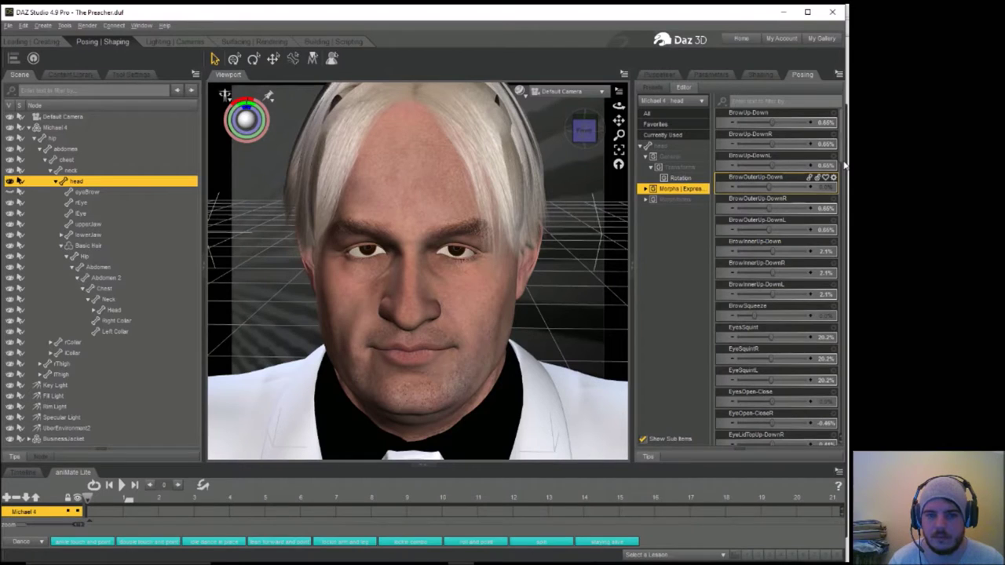
drag(840, 140, 845, 202)
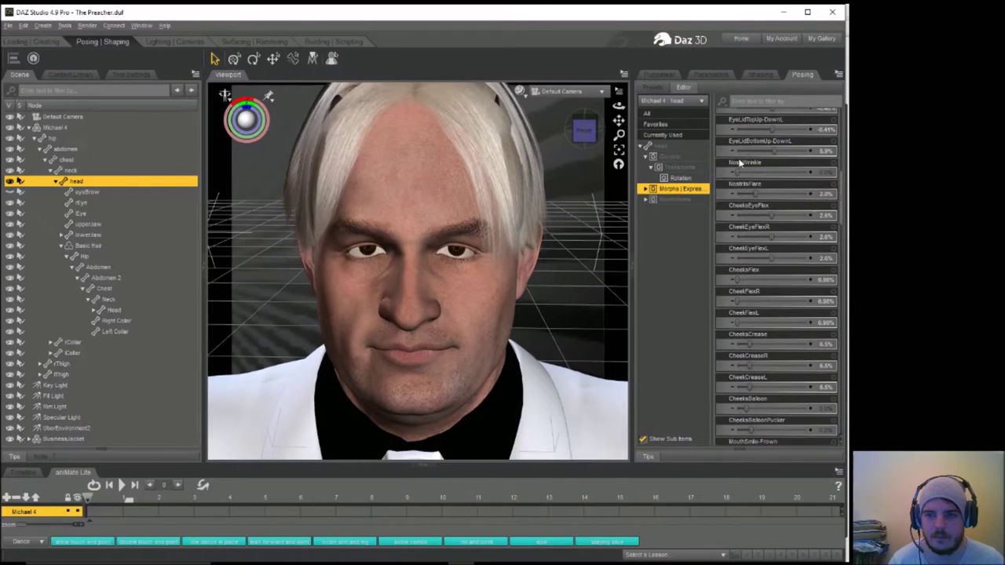
drag(739, 172, 769, 199)
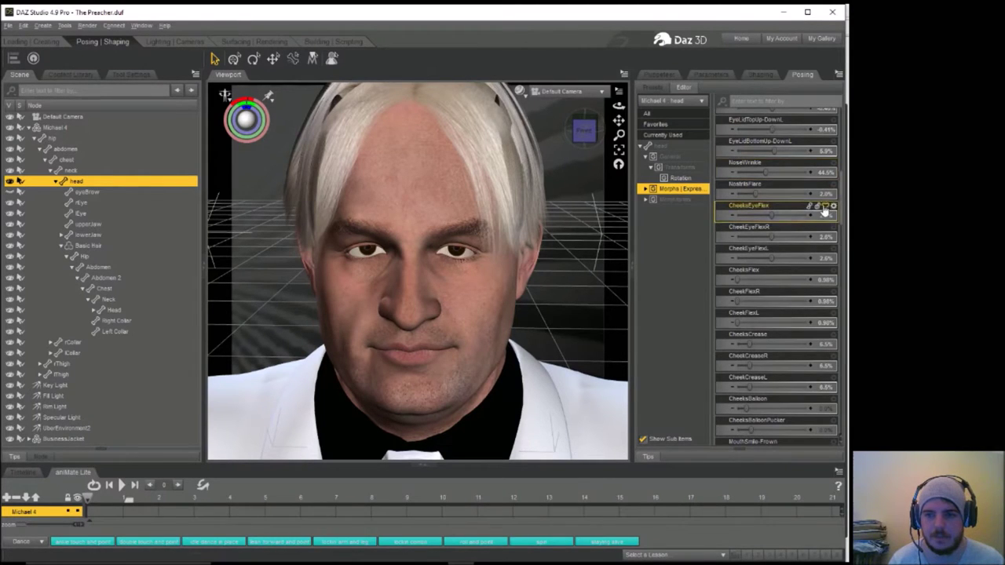
Lower both eyebrows by setting the head's BrowUp-Down expression morph to about -34.4%.
scroll(824, 205, up, 5)
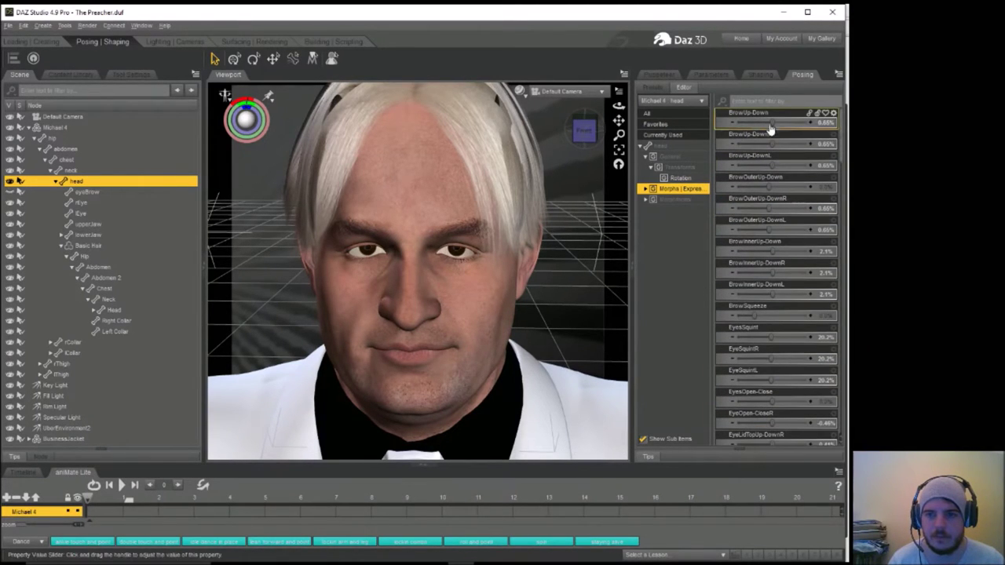
drag(771, 123, 760, 123)
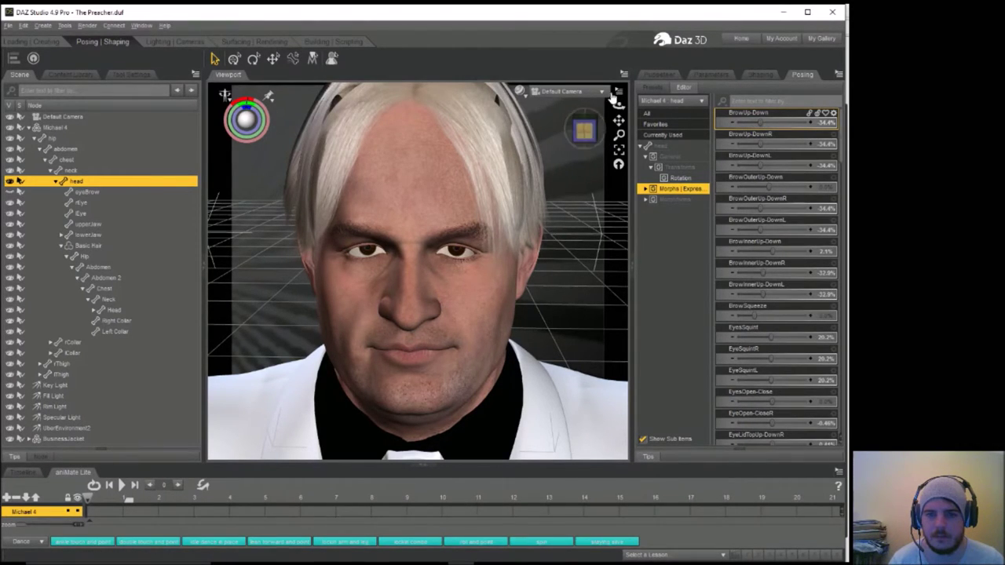
mouse_move(619, 105)
mouse_down()
mouse_move(597, 105)
mouse_move(614, 106)
mouse_up()
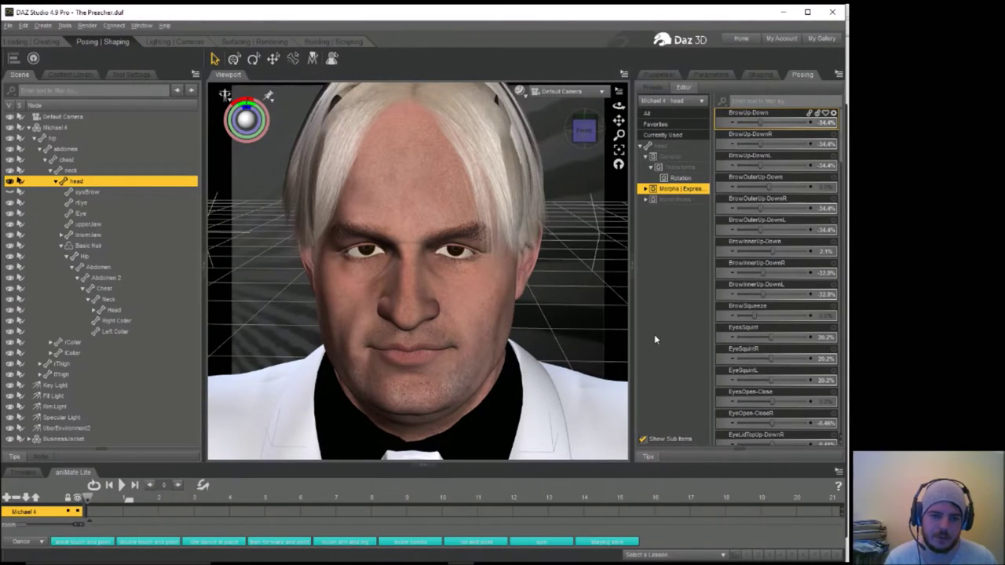
Select Michael 4's head again and set its MouthSmile-FrownR expression morph to about 54.5%.
click(454, 316)
click(455, 317)
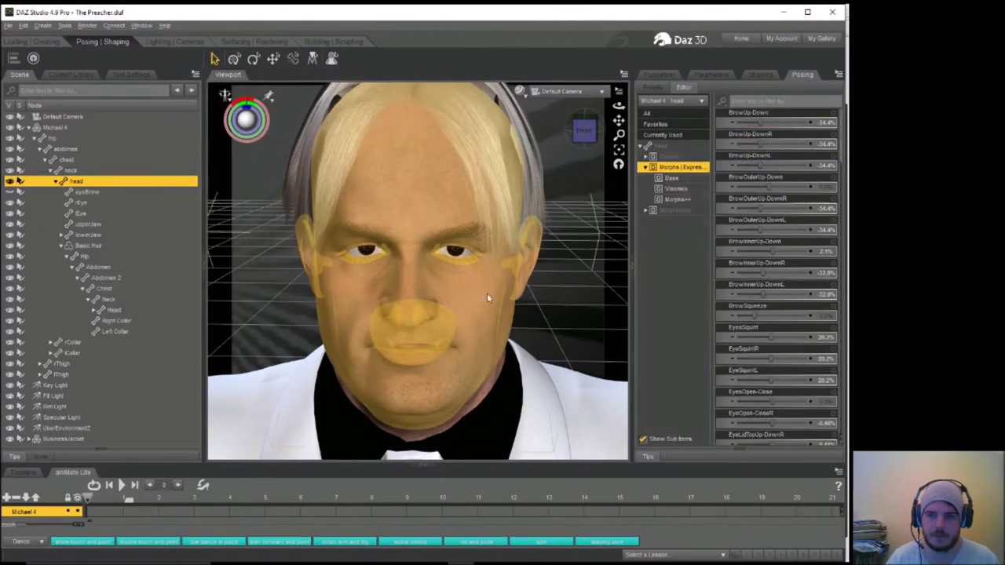
drag(842, 163, 846, 257)
drag(772, 271, 793, 274)
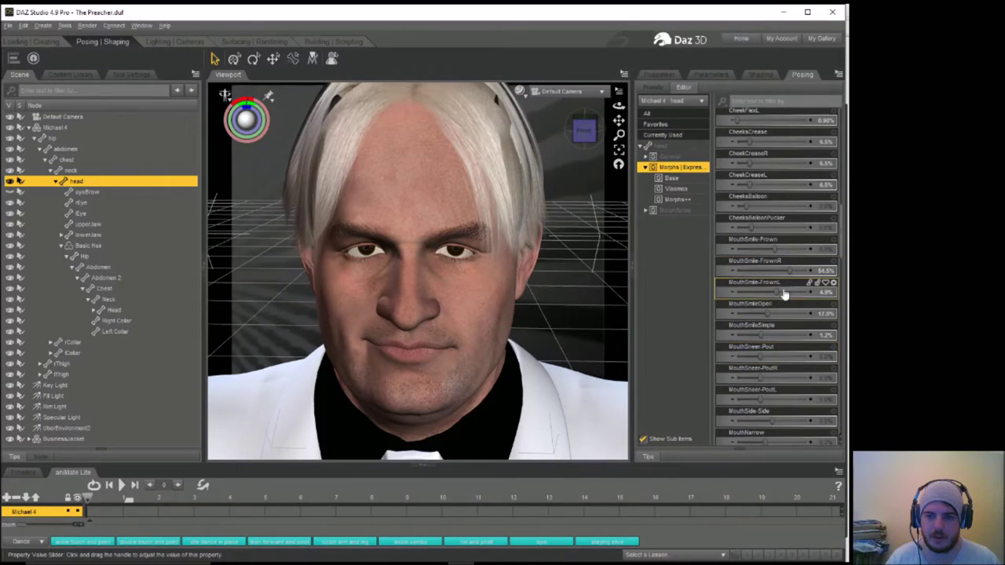
Set the head's MouthNarrow expression morph to about 48.9%.
scroll(841, 267, down, 2)
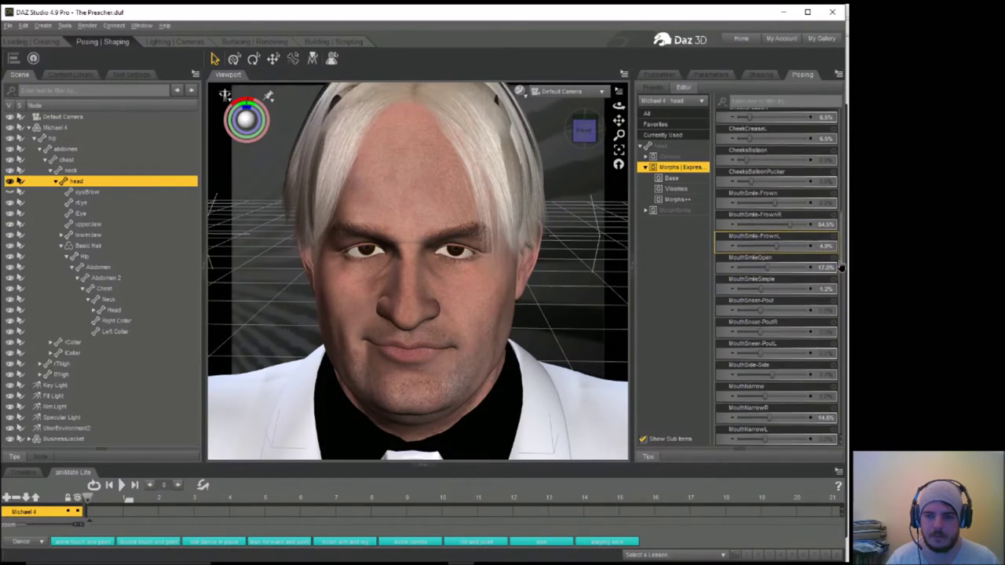
scroll(841, 267, down, 1)
drag(775, 385, 776, 386)
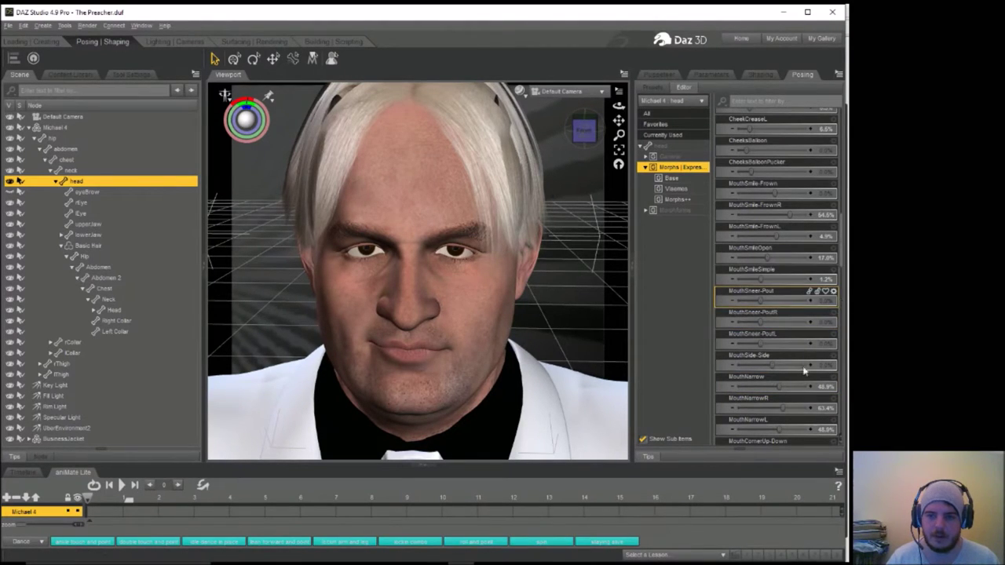
Try parting the lips by setting the head's MouthOpen expression morph to about 37%.
drag(843, 257, 841, 280)
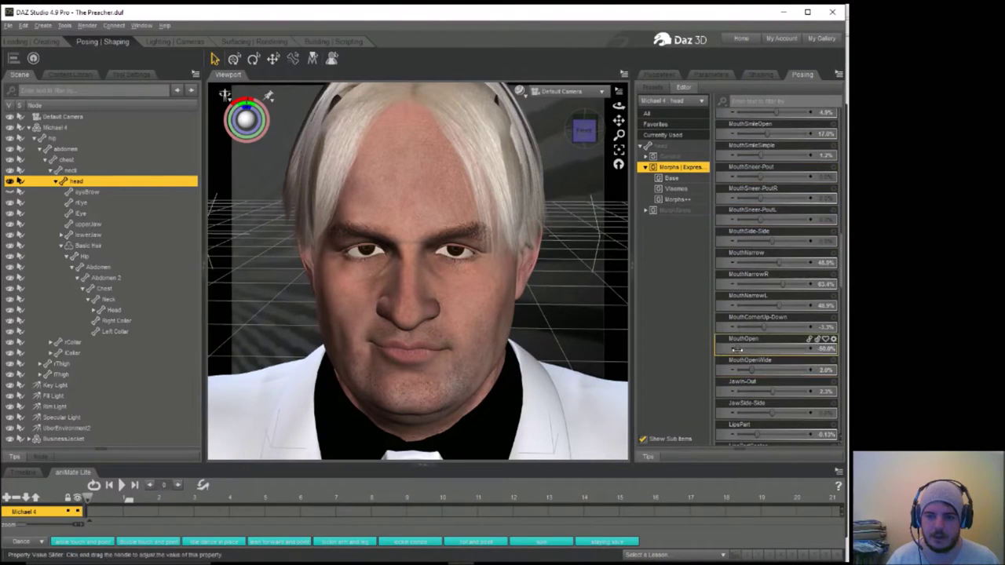
drag(736, 349, 752, 348)
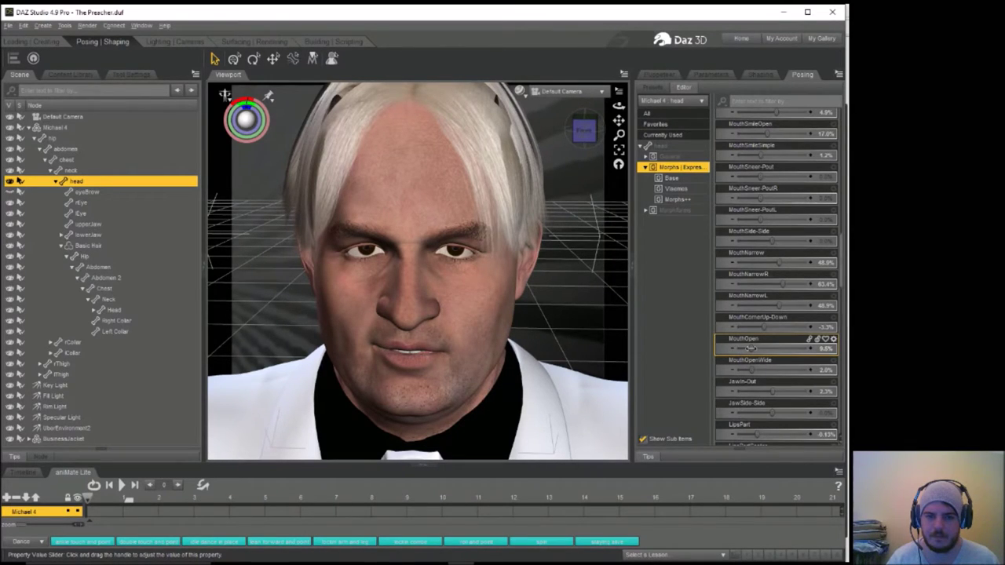
drag(751, 348, 758, 350)
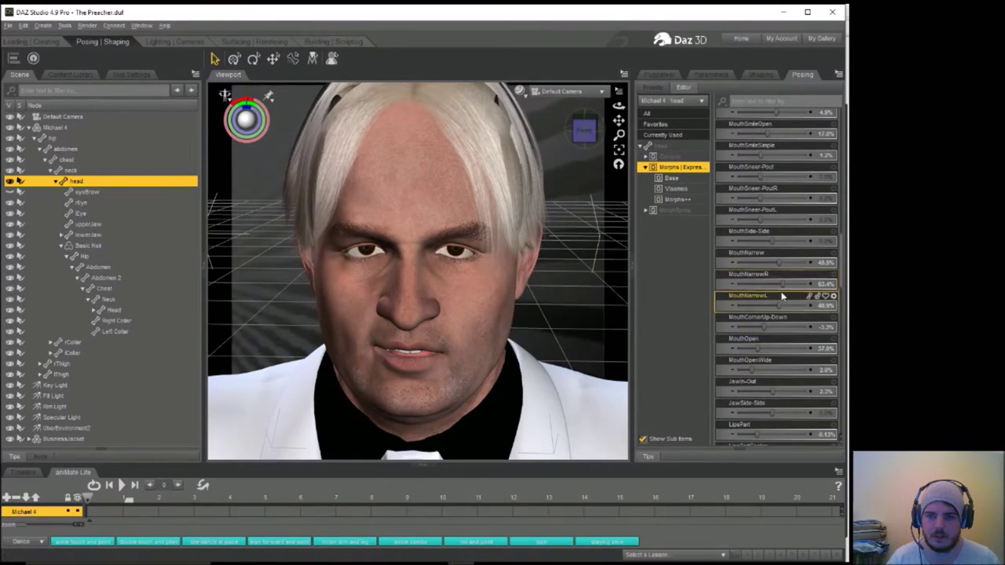
Set the head's MouthSmile-FrownR expression morph to about 62.4% and MouthSmile-FrownL to about 30.7%.
scroll(773, 117, up, 1)
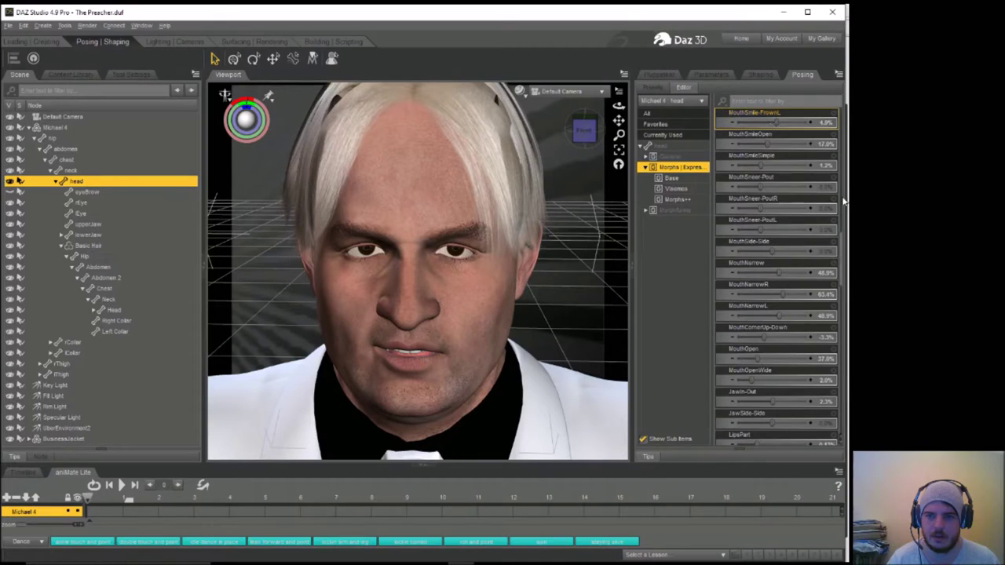
scroll(840, 247, up, 4)
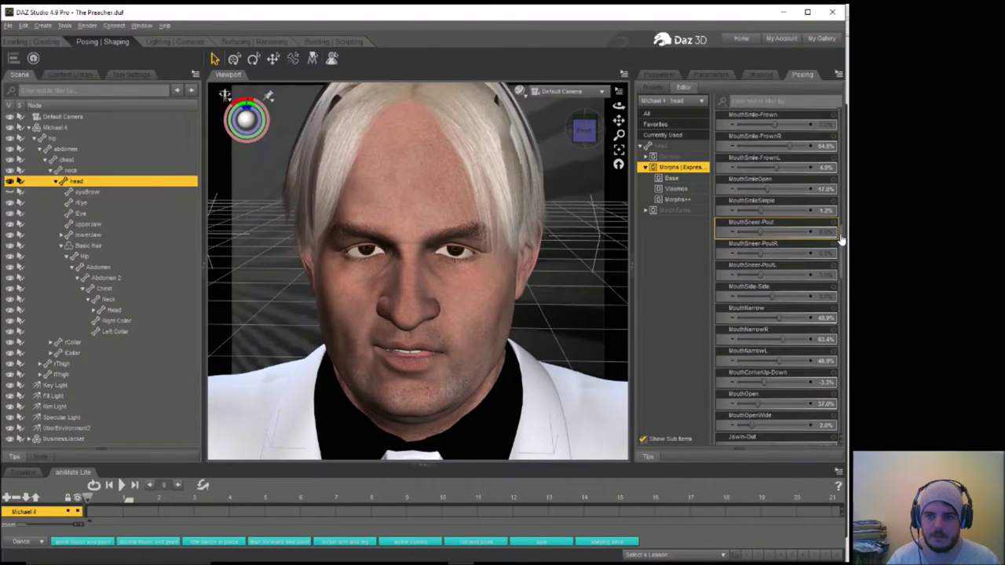
drag(790, 147, 794, 148)
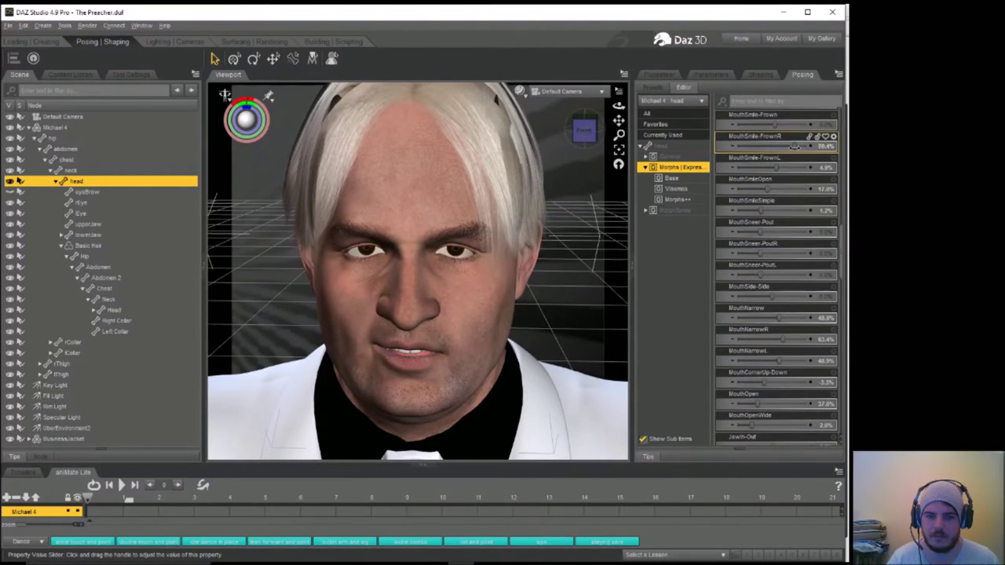
drag(793, 147, 790, 148)
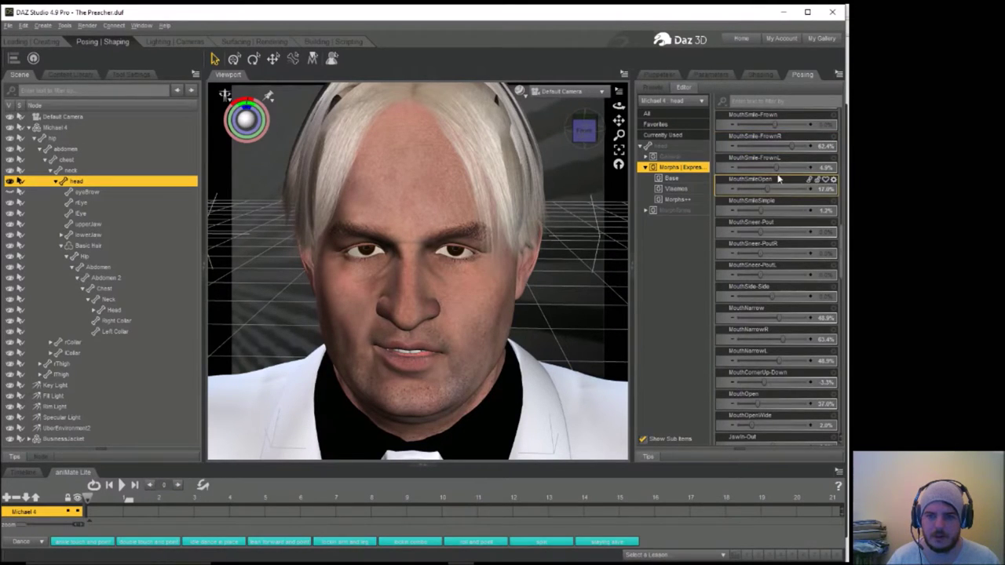
drag(774, 167, 783, 168)
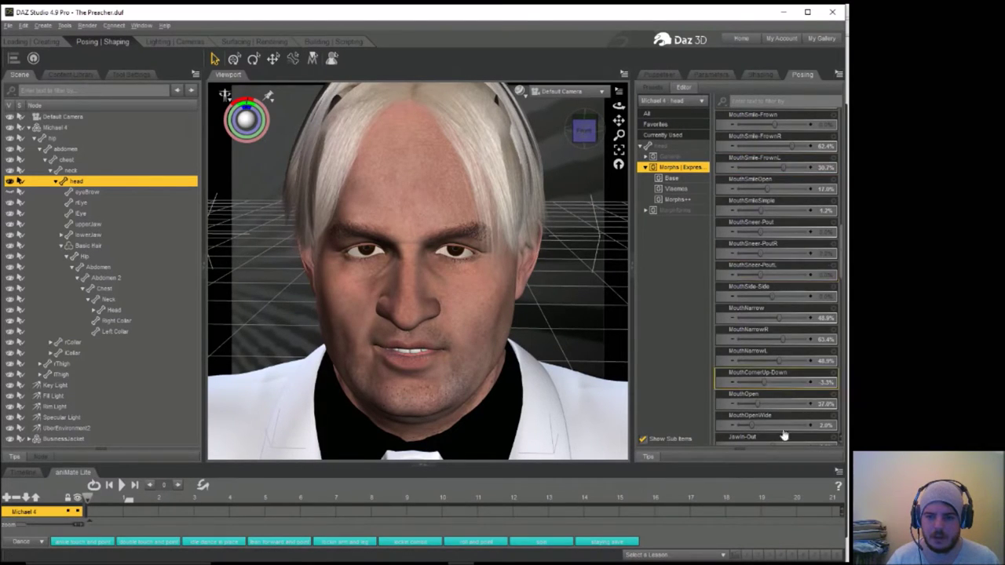
Close the mouth by setting the head's MouthOpen morph to about -29.4%, and set BrowSqueeze to about 17.2%.
scroll(757, 416, down, 1)
drag(756, 395, 743, 395)
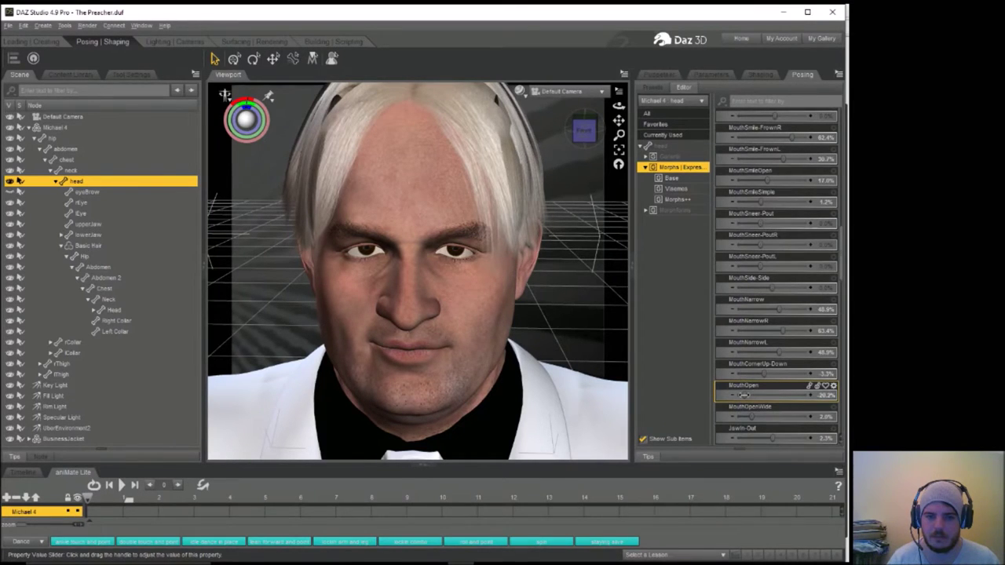
mouse_move(747, 395)
mouse_down()
mouse_move(779, 402)
mouse_move(742, 399)
mouse_up()
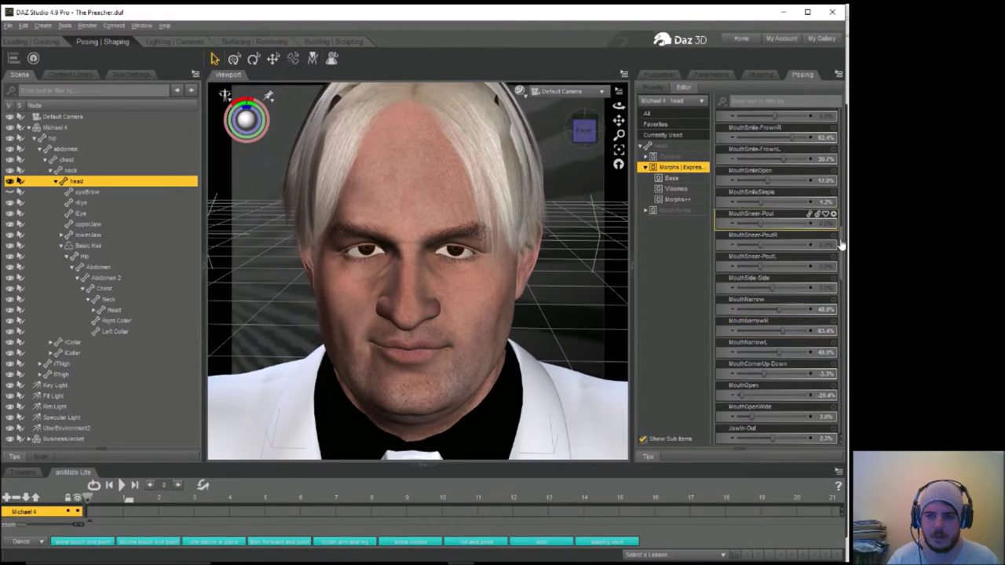
drag(841, 251, 842, 121)
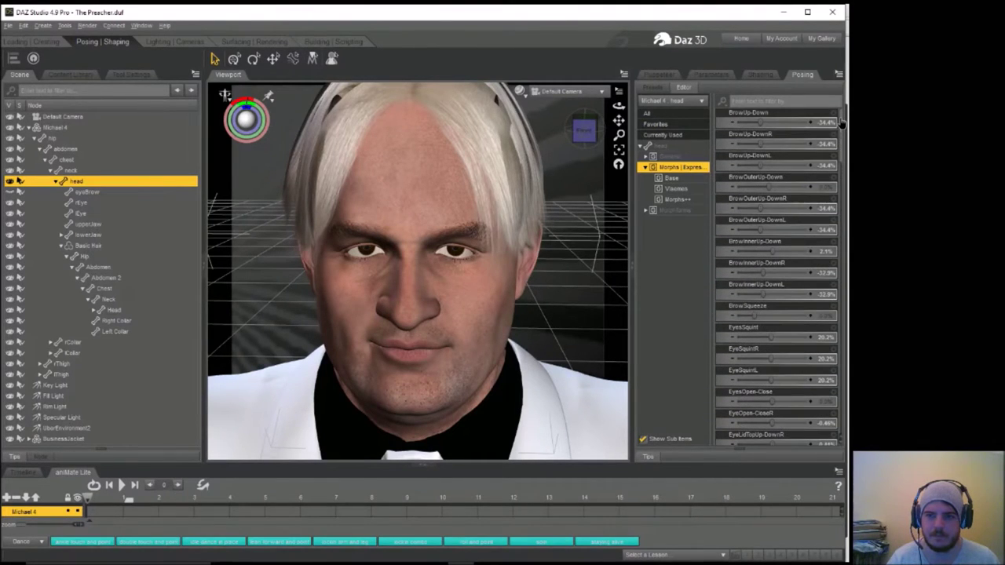
mouse_move(755, 318)
mouse_down()
mouse_move(772, 316)
mouse_move(763, 316)
mouse_up()
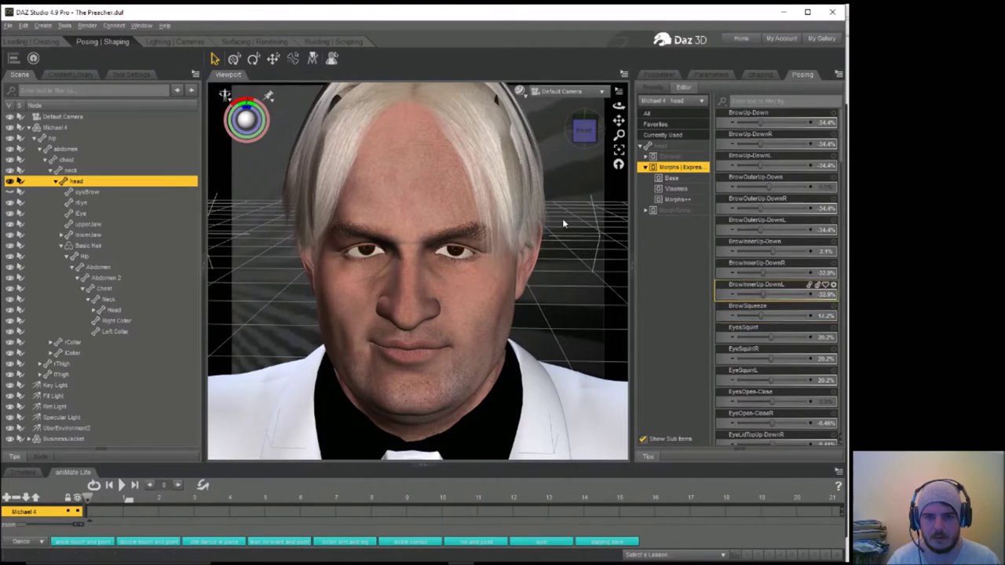
Render the face from a slightly adjusted front view to check the expression, and close the render without saving it.
mouse_move(618, 105)
mouse_down()
mouse_move(630, 105)
mouse_move(617, 105)
mouse_up()
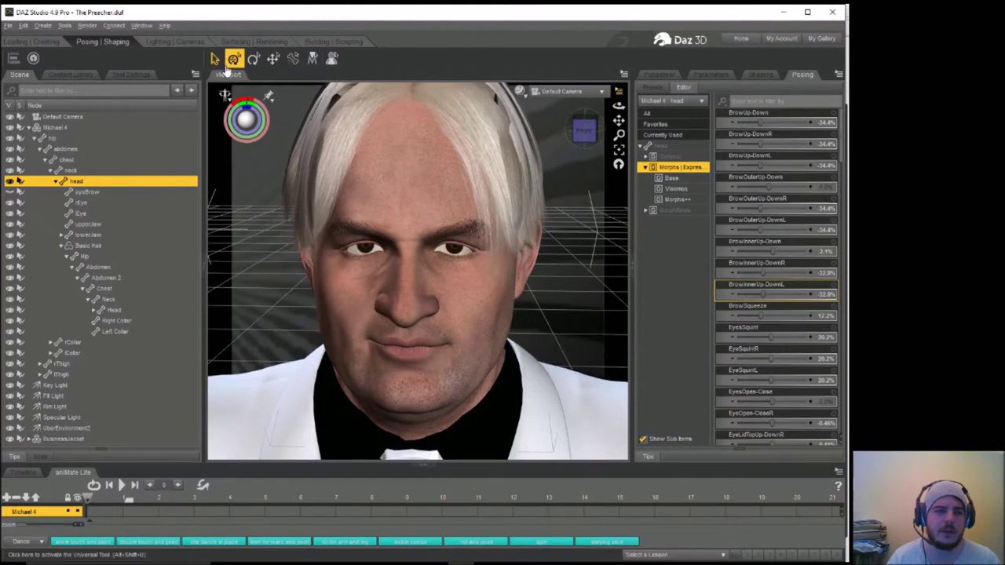
click(87, 25)
click(91, 38)
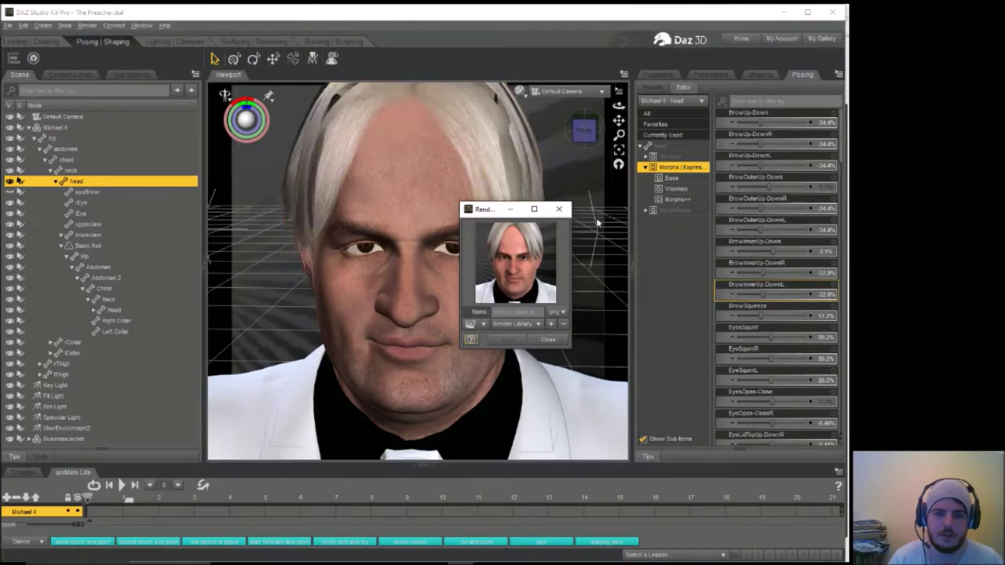
click(557, 209)
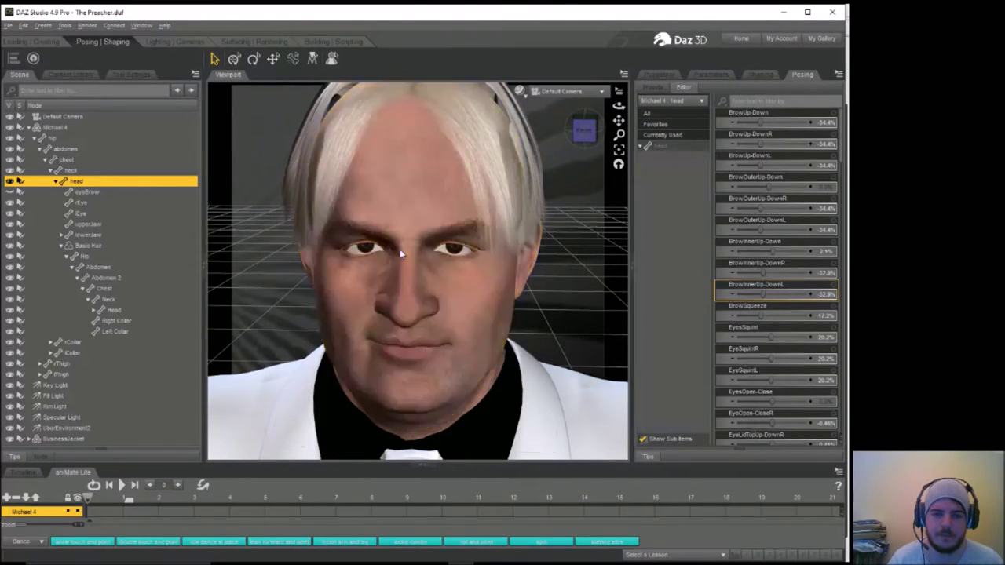
In the head's full-head shape morphs, set FaceFull to about 41.2% and reduce FaceSize moderately.
click(400, 249)
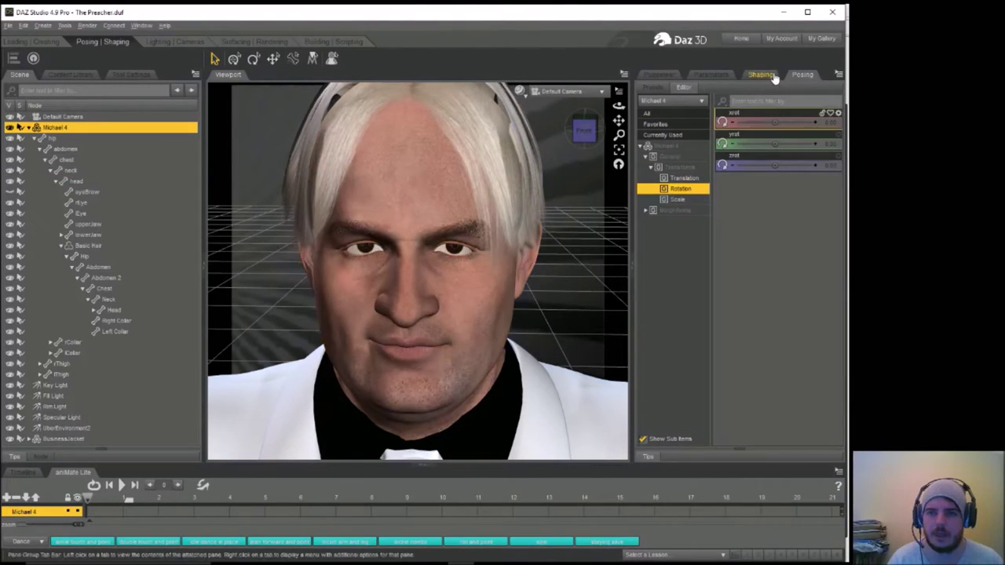
click(773, 76)
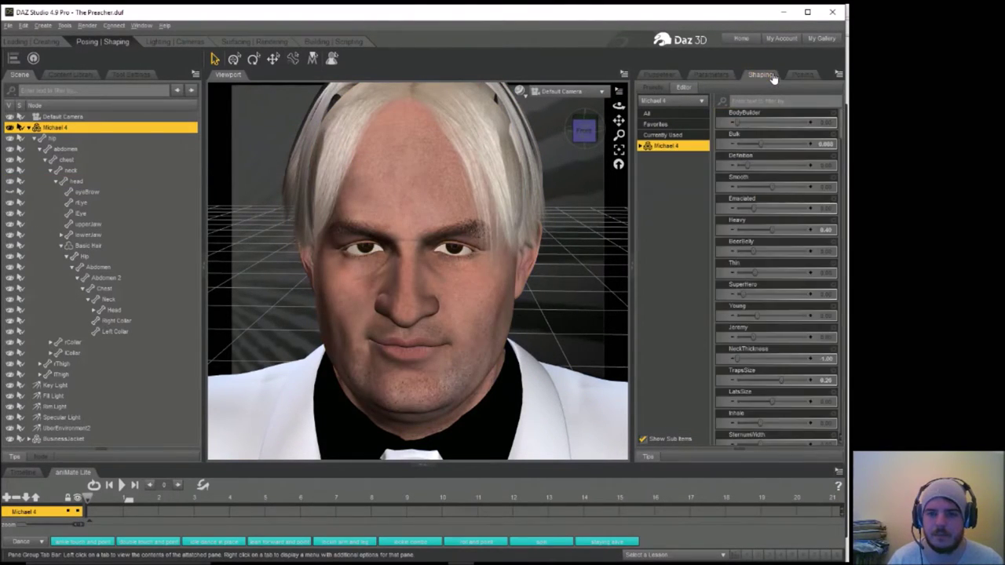
click(433, 281)
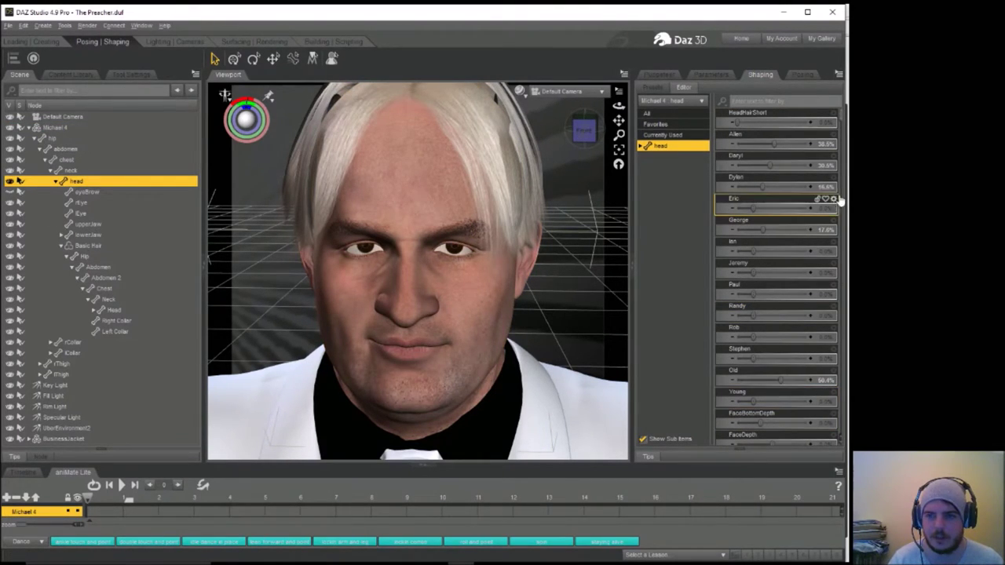
click(640, 146)
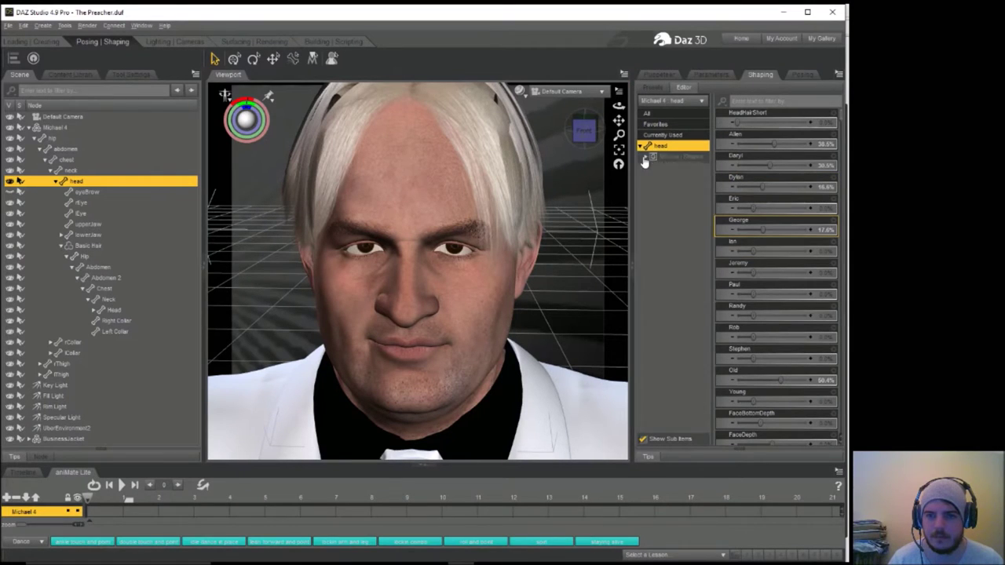
click(651, 179)
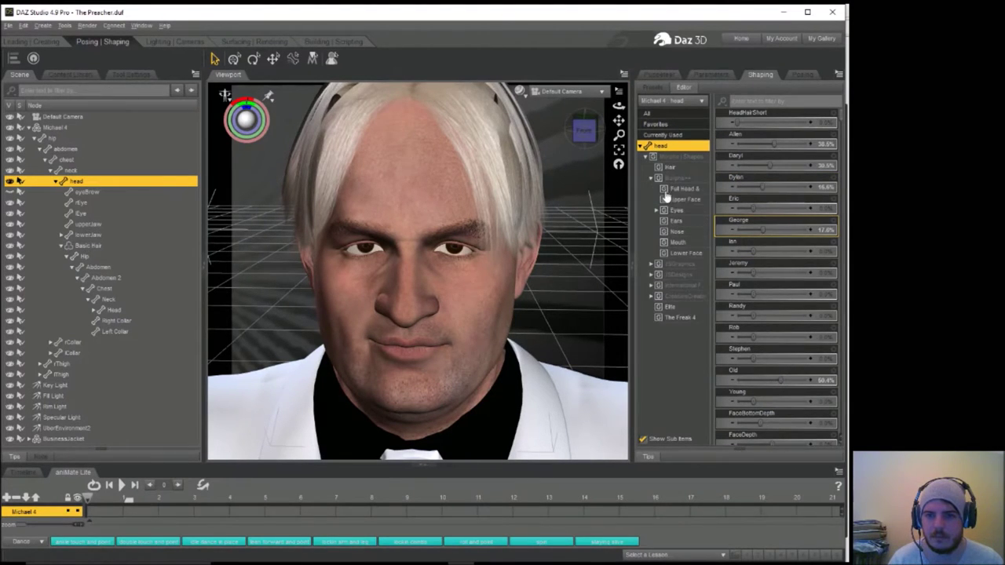
click(679, 195)
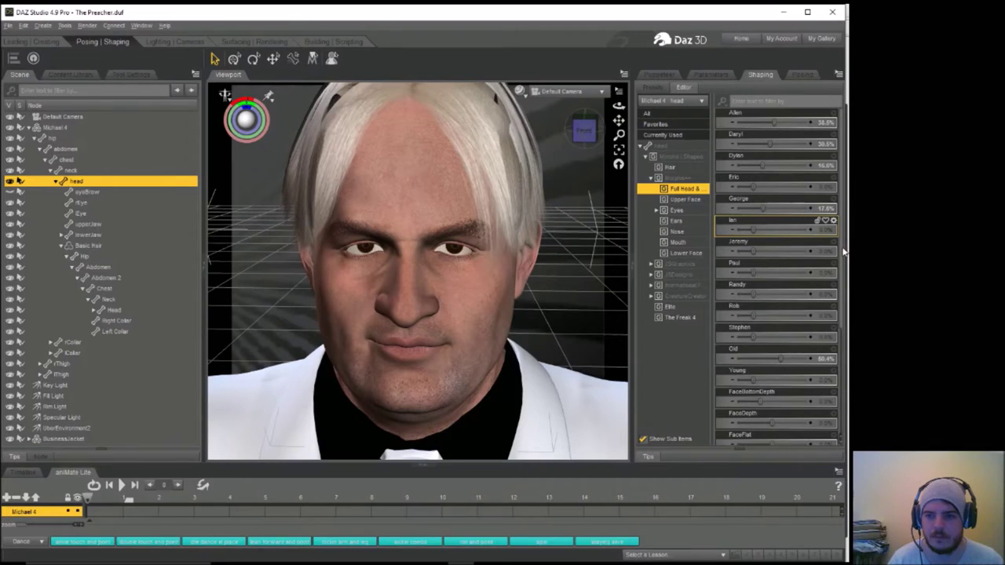
scroll(844, 279, down, 2)
drag(844, 279, 846, 326)
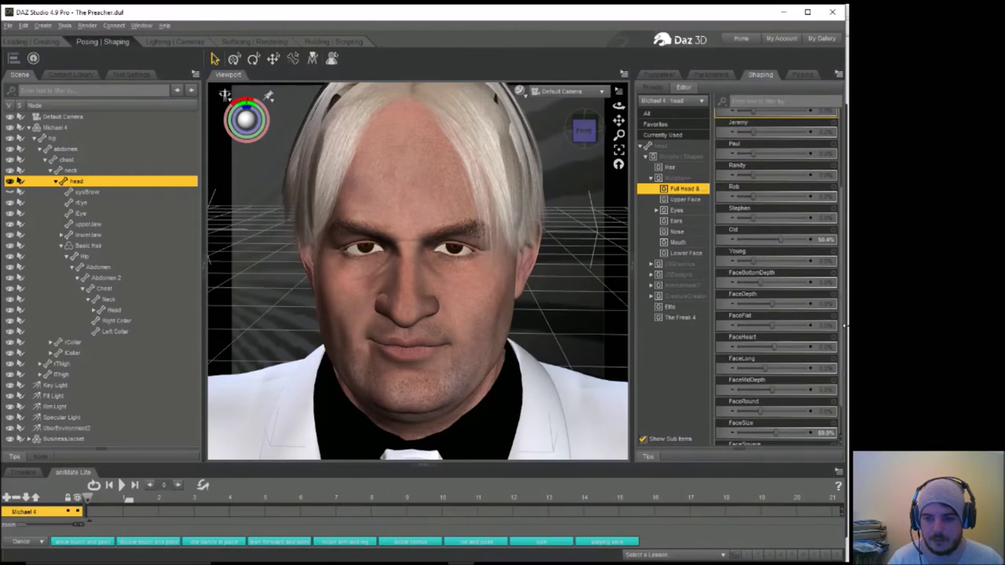
scroll(844, 334, down, 2)
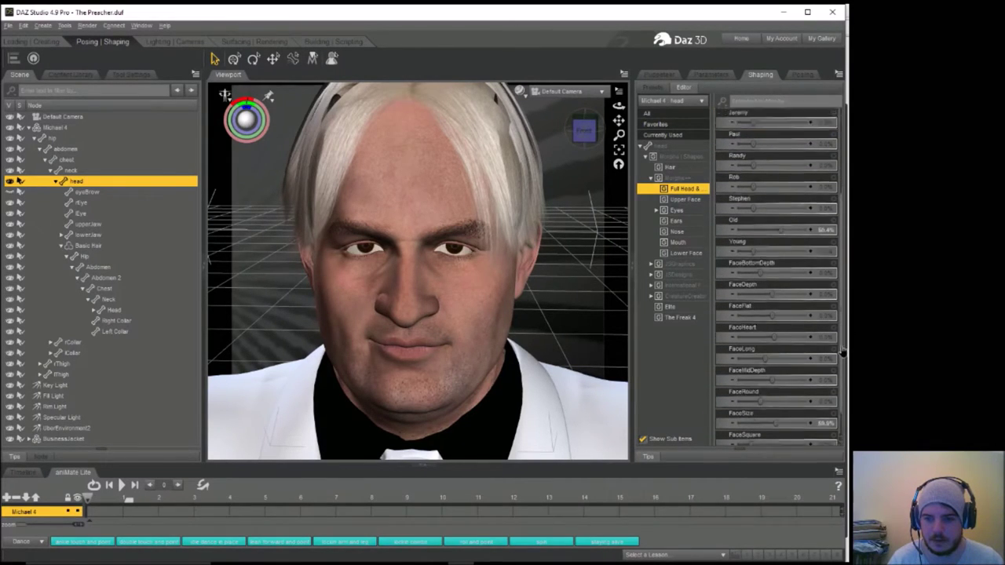
drag(766, 439, 771, 438)
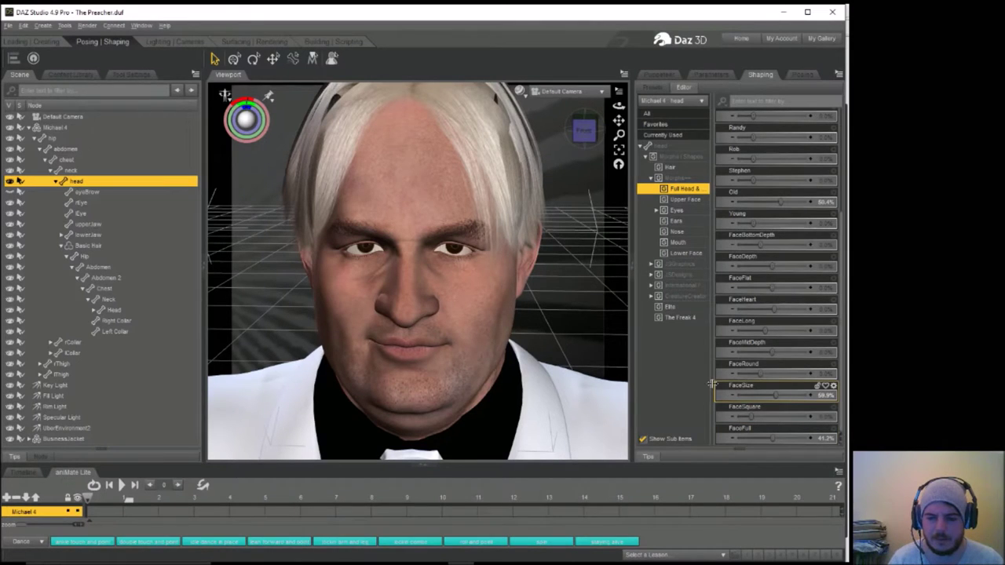
drag(776, 395, 766, 395)
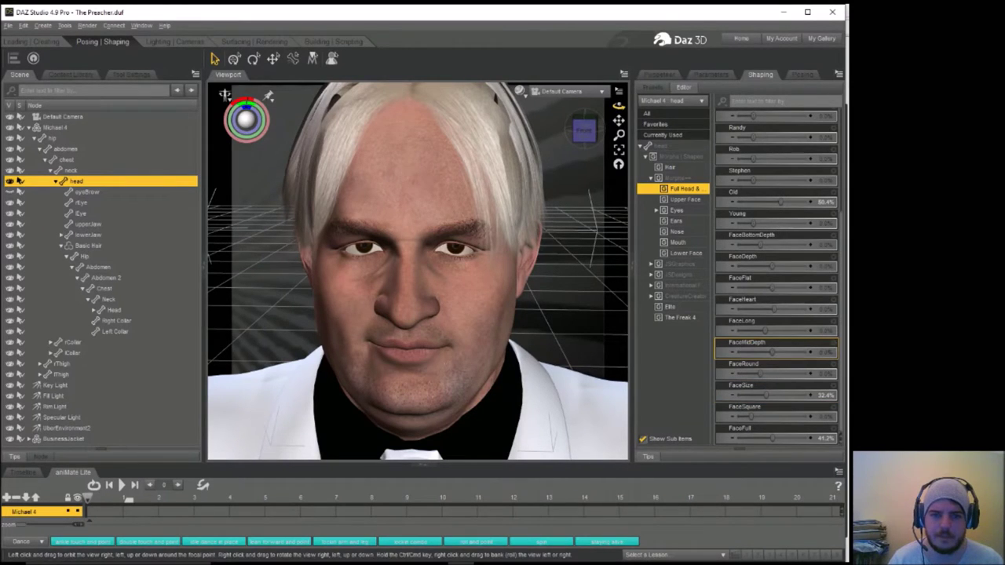
Adjust the camera view of the face in the Loading | Creating layout, render it, and close the render unsaved.
mouse_move(619, 104)
mouse_down()
mouse_move(601, 106)
mouse_move(618, 120)
mouse_up()
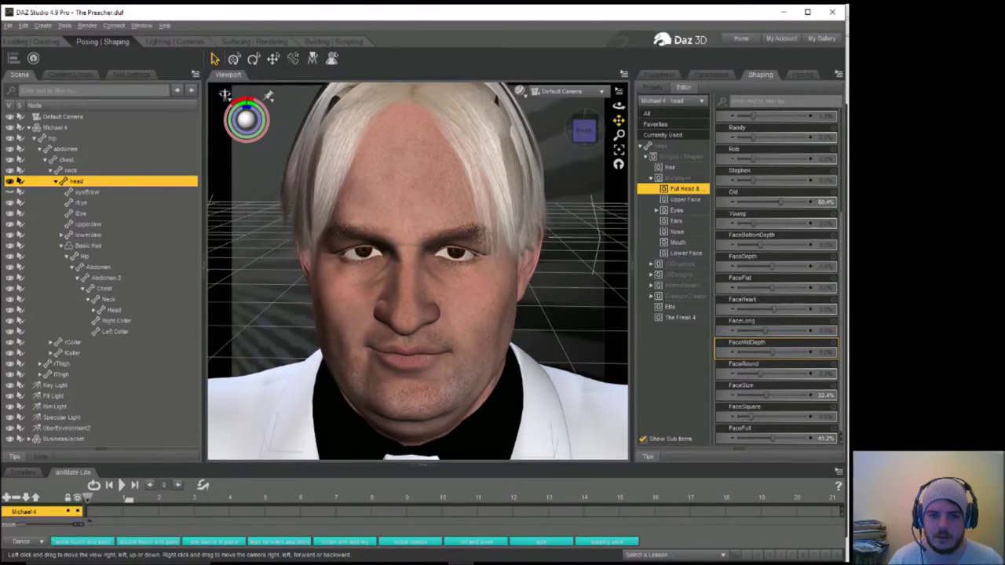
click(36, 43)
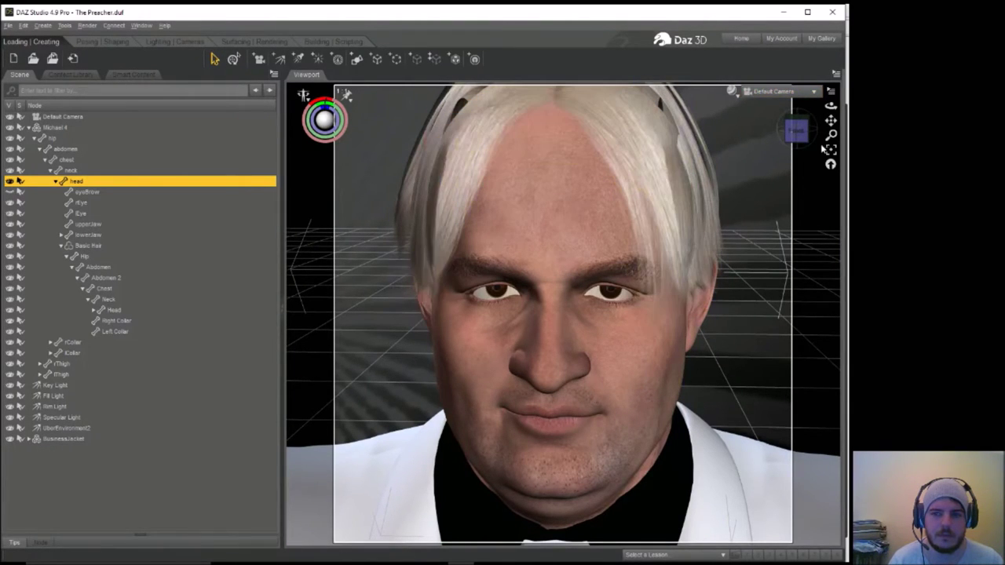
drag(830, 135, 831, 134)
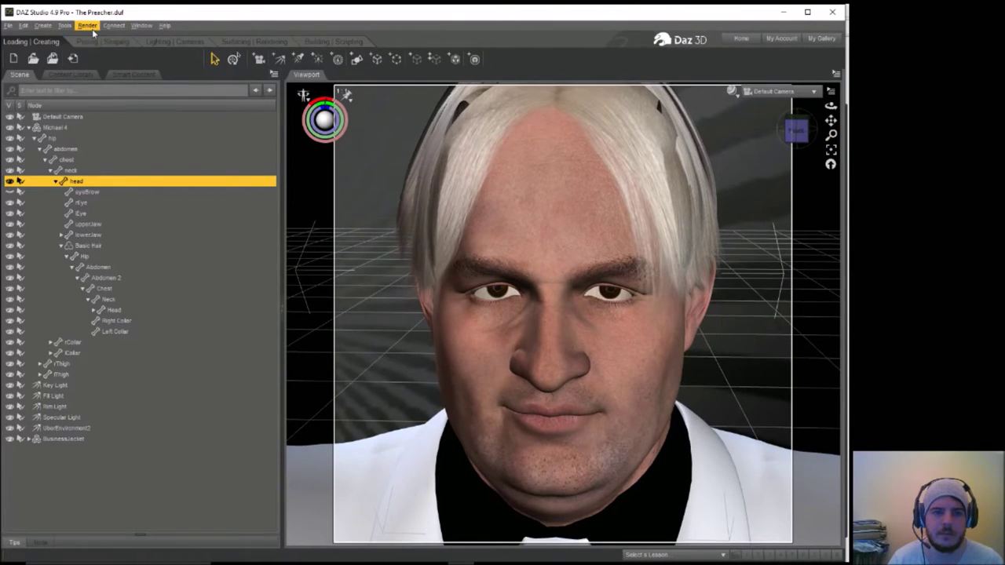
click(87, 25)
click(110, 38)
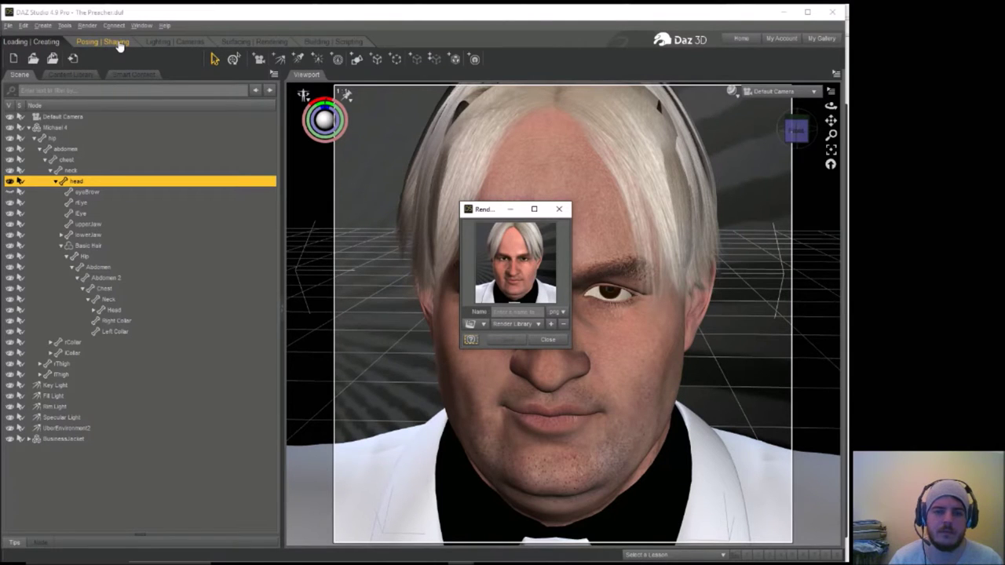
click(559, 209)
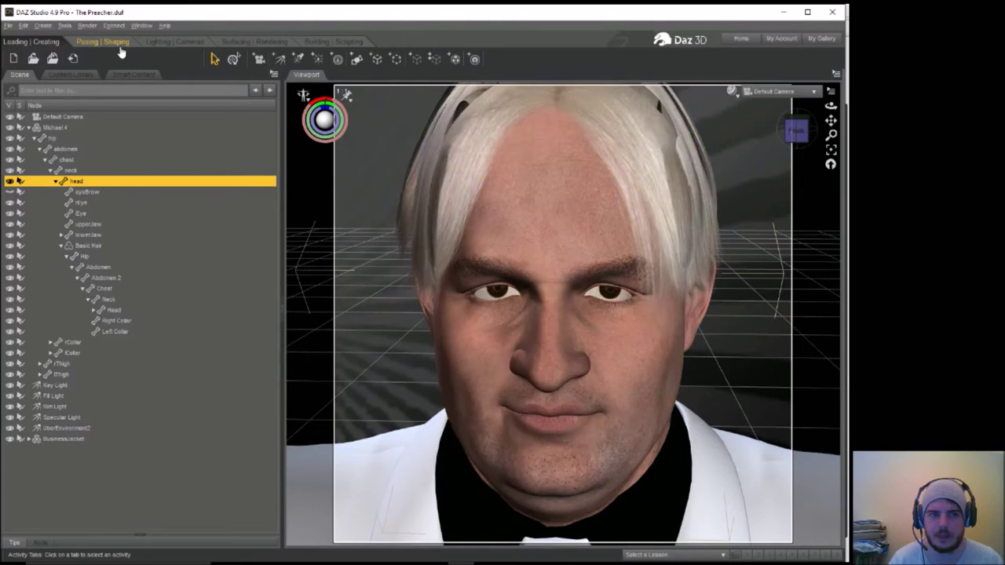
Return to the head's Morphs++ pose expressions, set Disgusted to about 3.8% and lower Afraid slightly below zero.
click(118, 43)
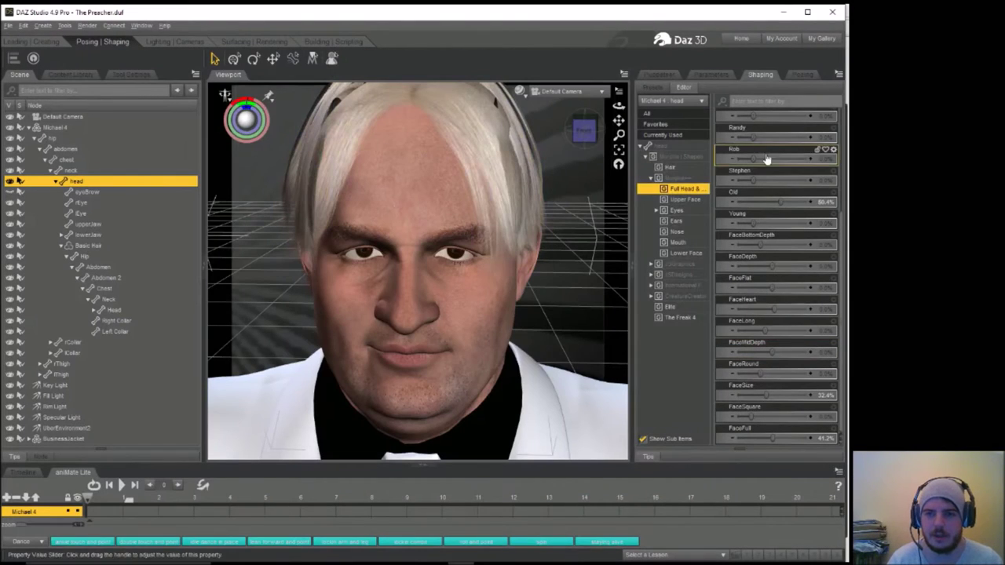
click(794, 76)
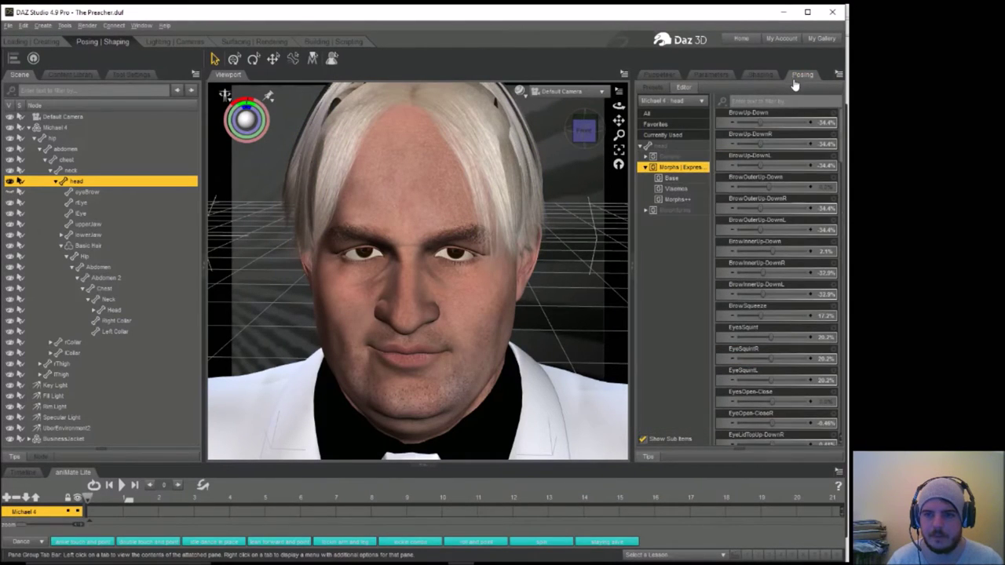
click(679, 200)
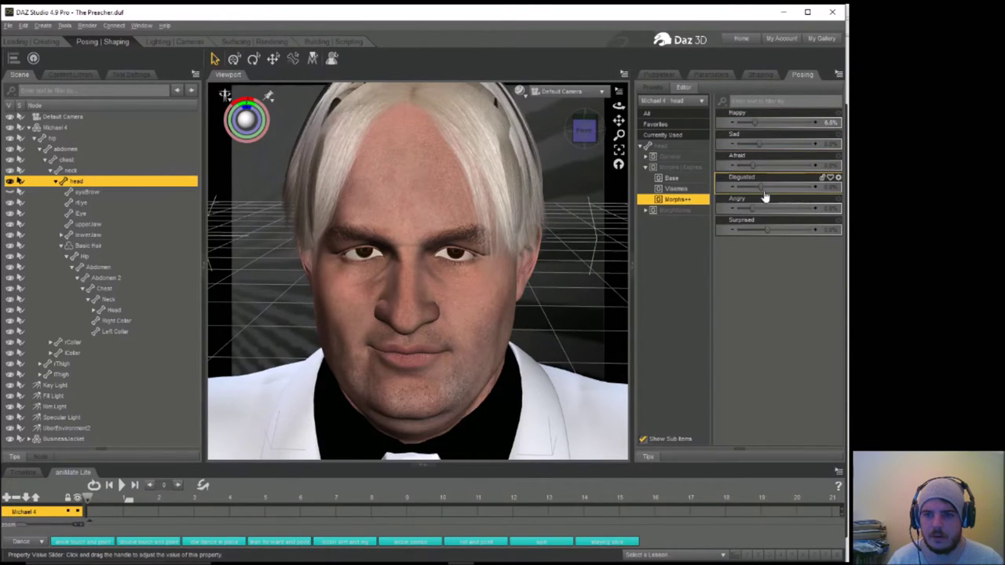
drag(759, 188, 785, 189)
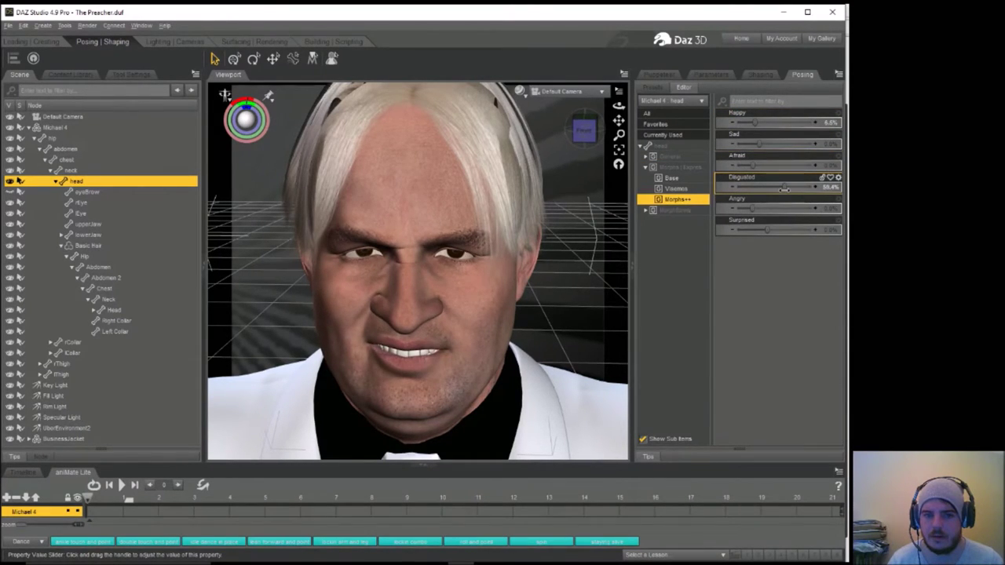
drag(785, 189, 786, 193)
drag(786, 192, 752, 167)
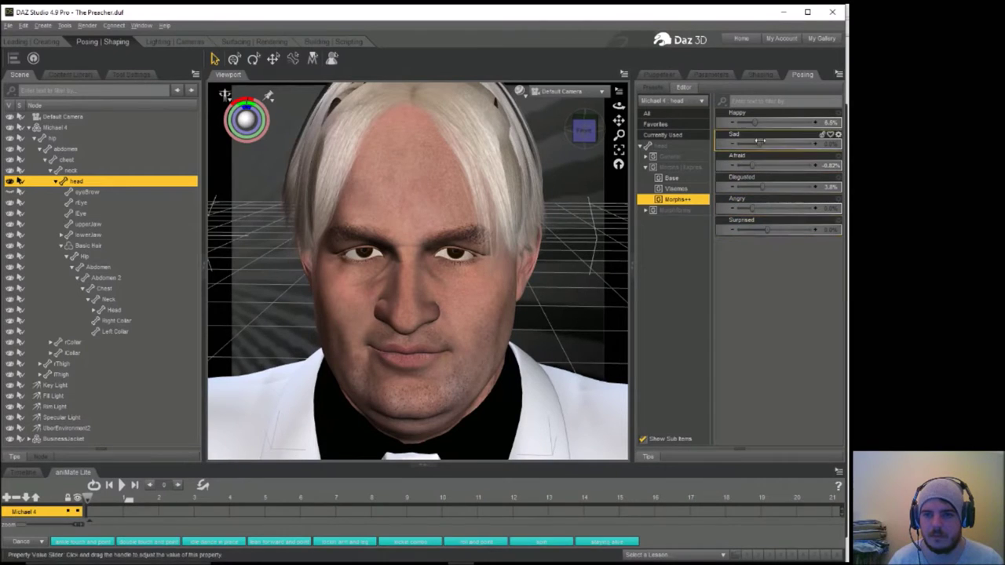
Set the head's Angry expression to about 28%, render the face, and close the render without saving it.
drag(752, 208, 766, 208)
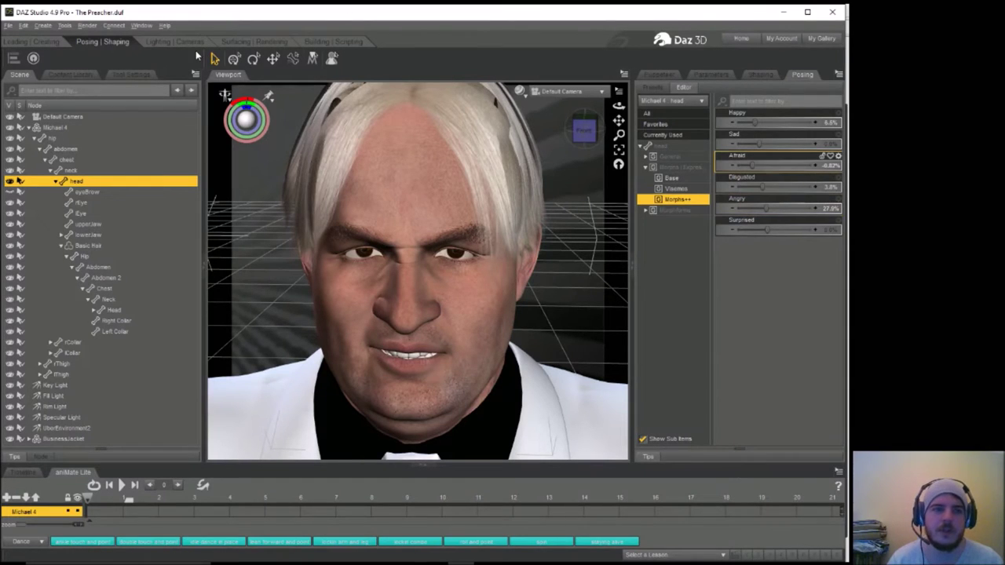
click(87, 25)
click(106, 42)
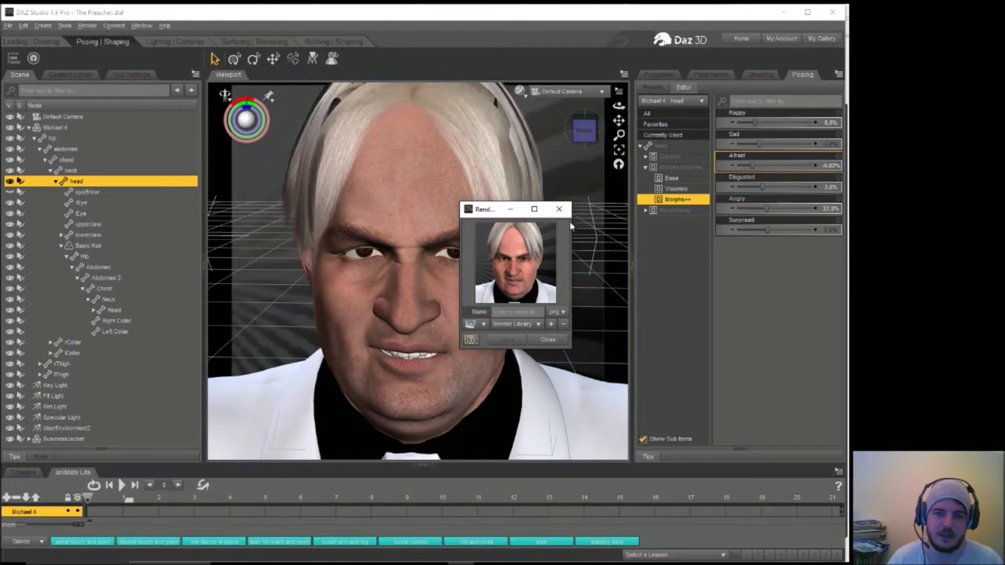
click(558, 209)
Open the Render Editor and compare Render 10, Render 11 and Render 12.
click(87, 25)
click(109, 63)
scroll(440, 426, down, 2)
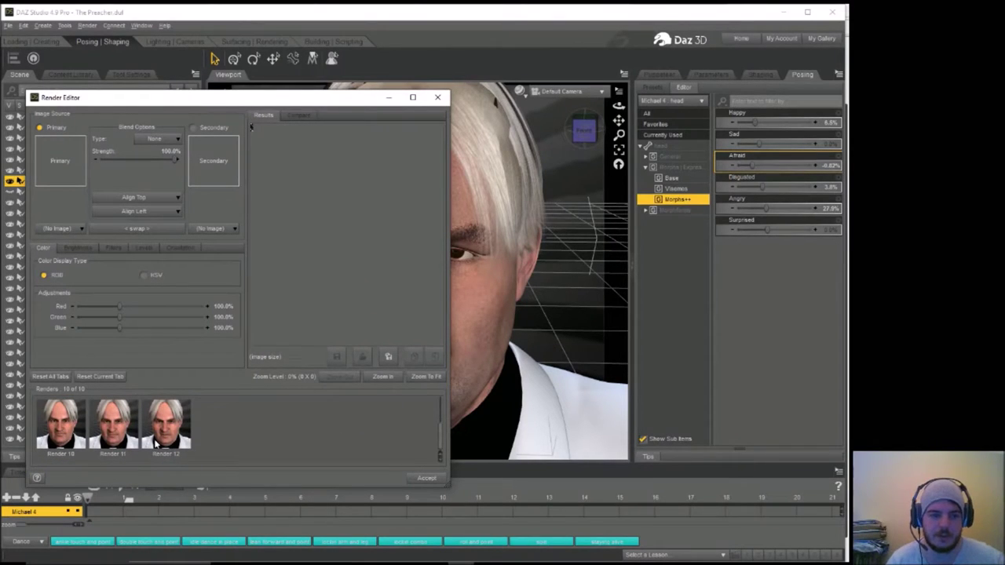
click(118, 427)
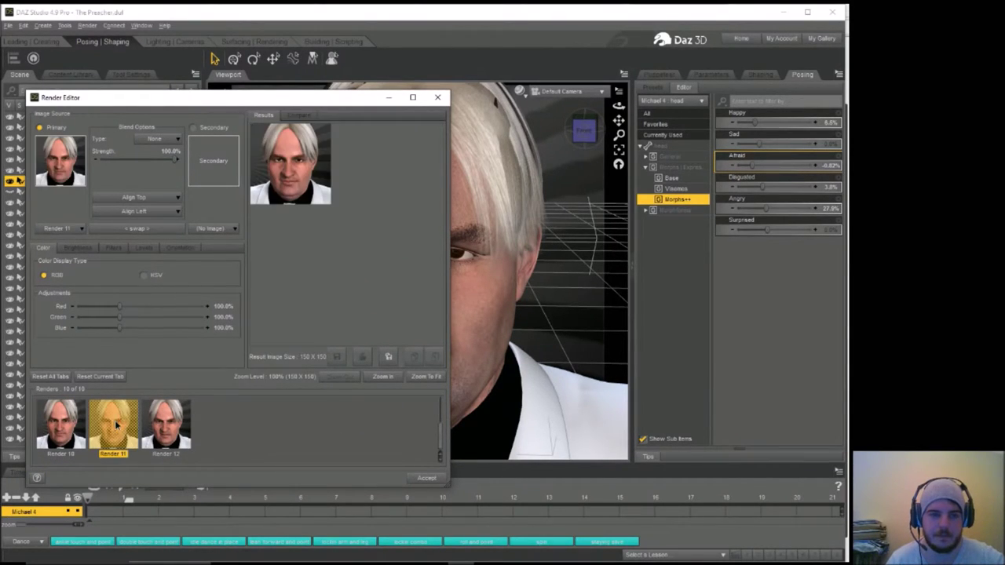
click(167, 424)
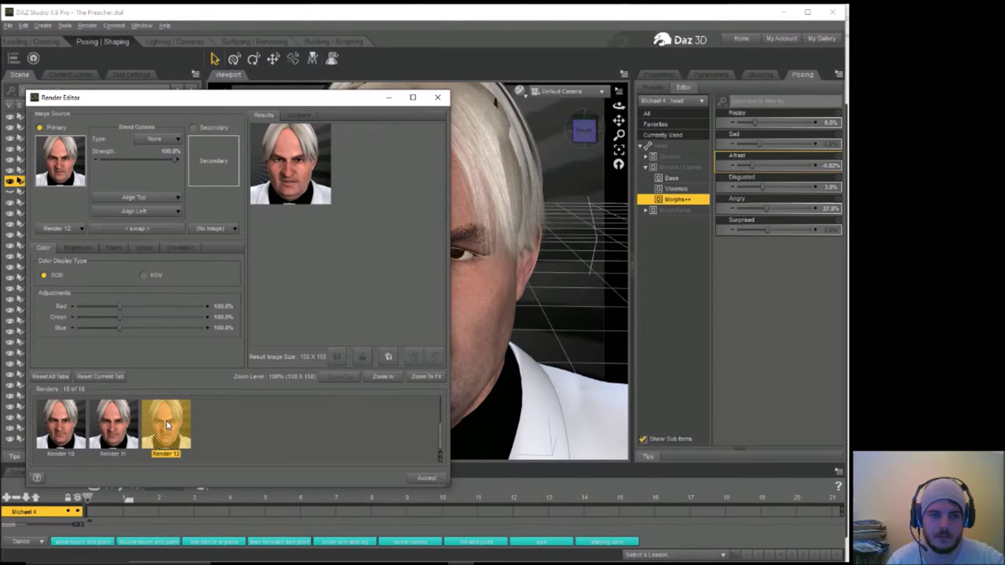
click(63, 426)
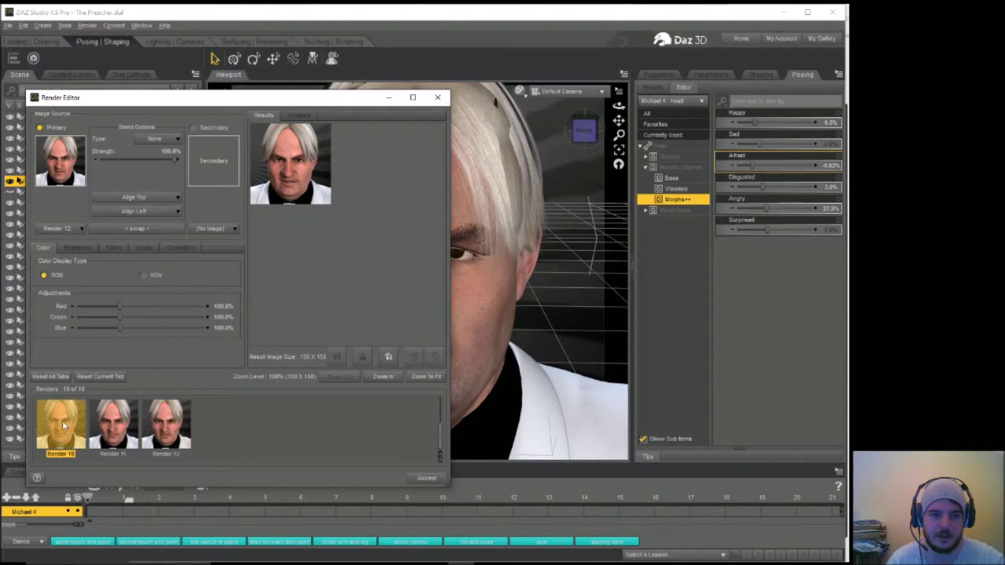
Start saving Render 12 as a JPEG in the London-Verse folder with the file name 001 The Brain.
click(159, 426)
right_click(160, 426)
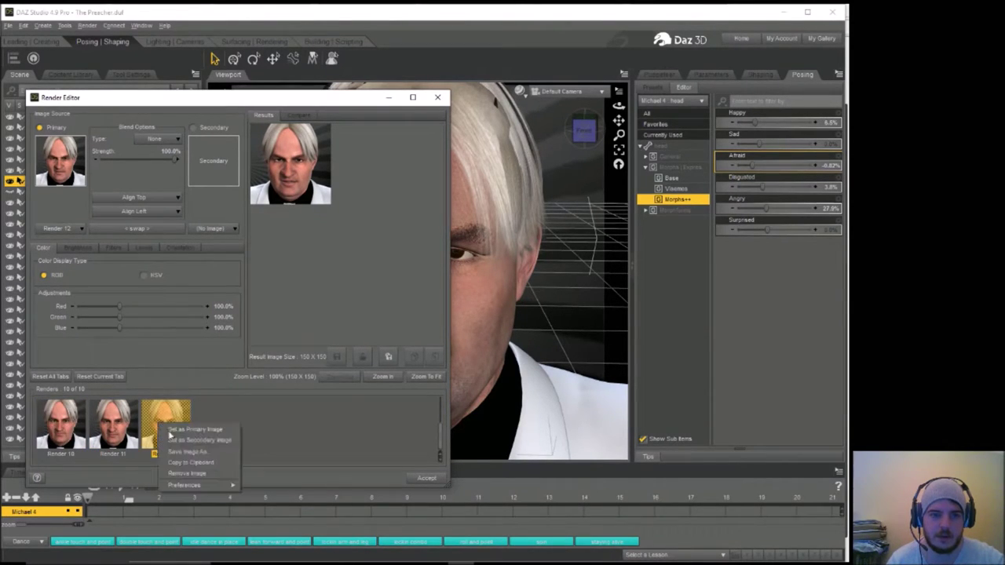
click(184, 455)
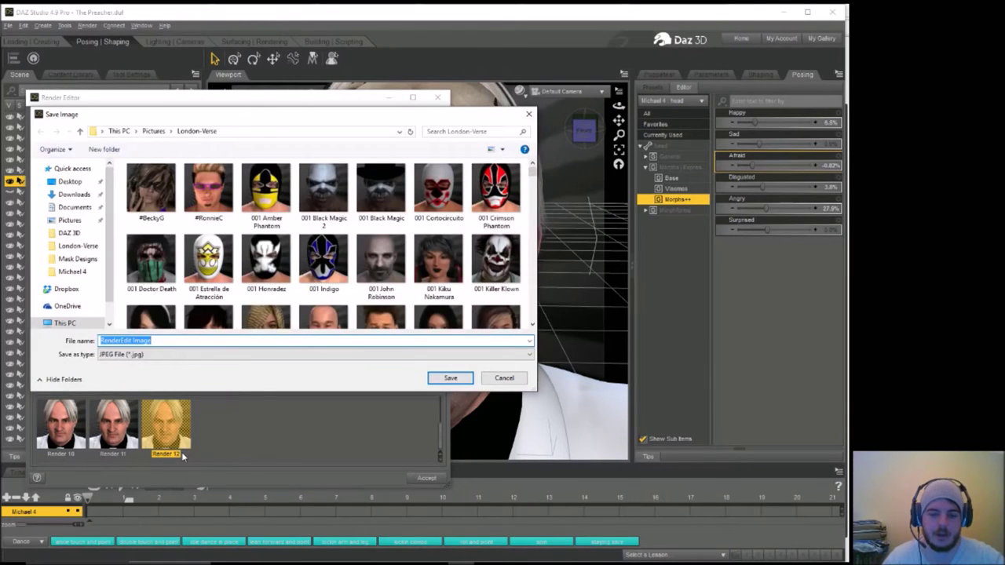
text(001)
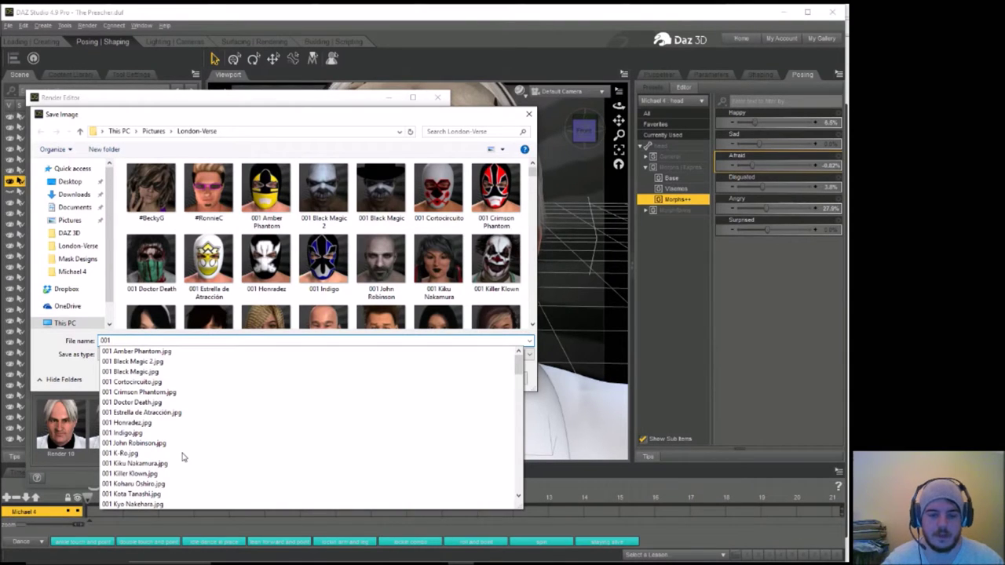
text(The Brain)
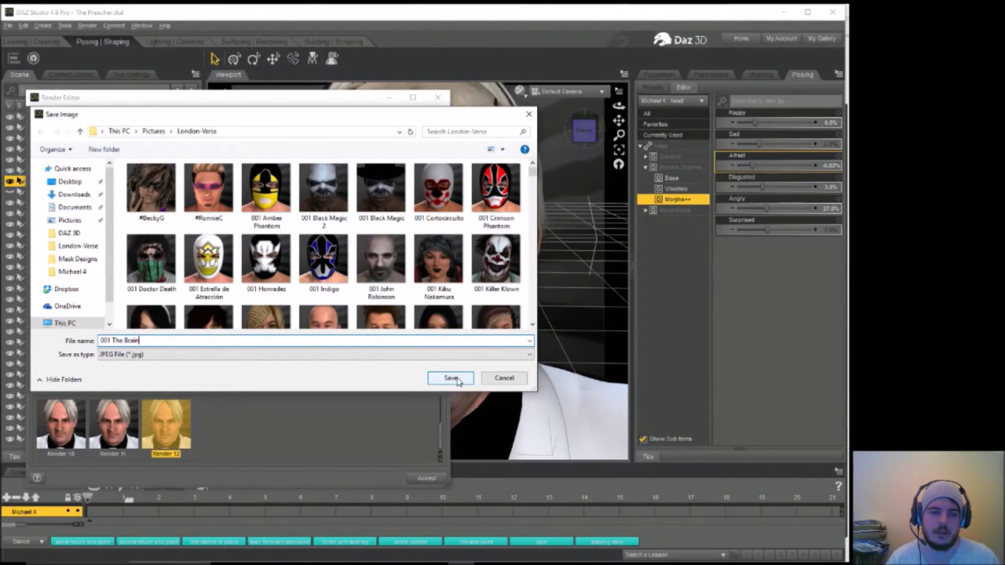
Replace The Brain in the file name with the character's full name, copy that name, and save the image.
key(ctrl+shift+Left)
key(ctrl+shift+Left)
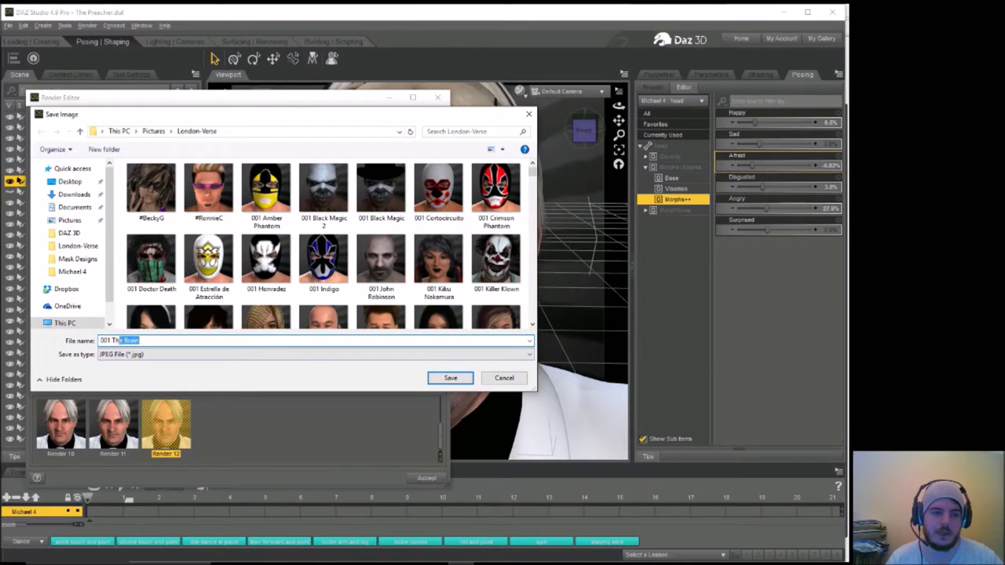
text(Har)
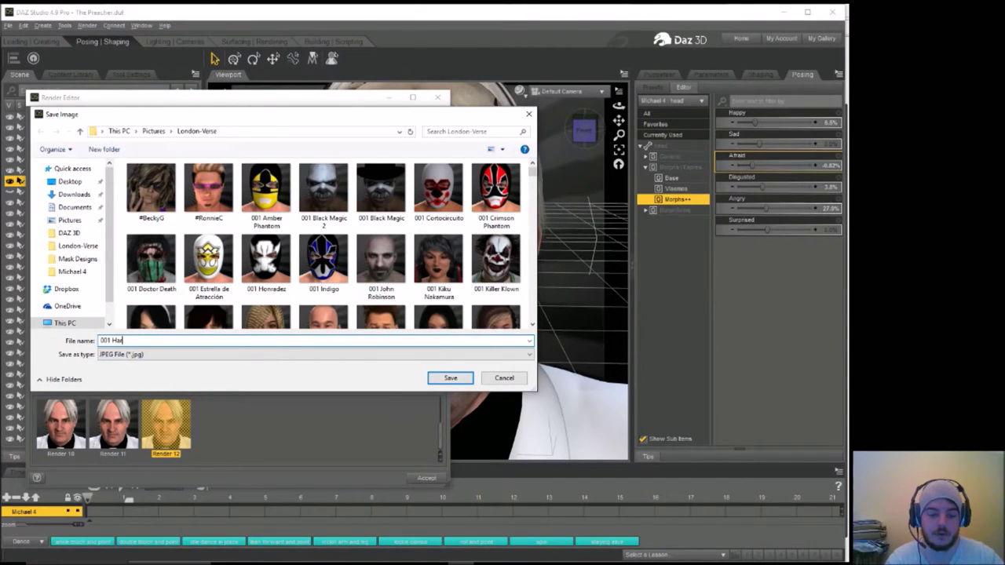
text(vey Heenan)
drag(158, 340, 113, 341)
right_click(115, 343)
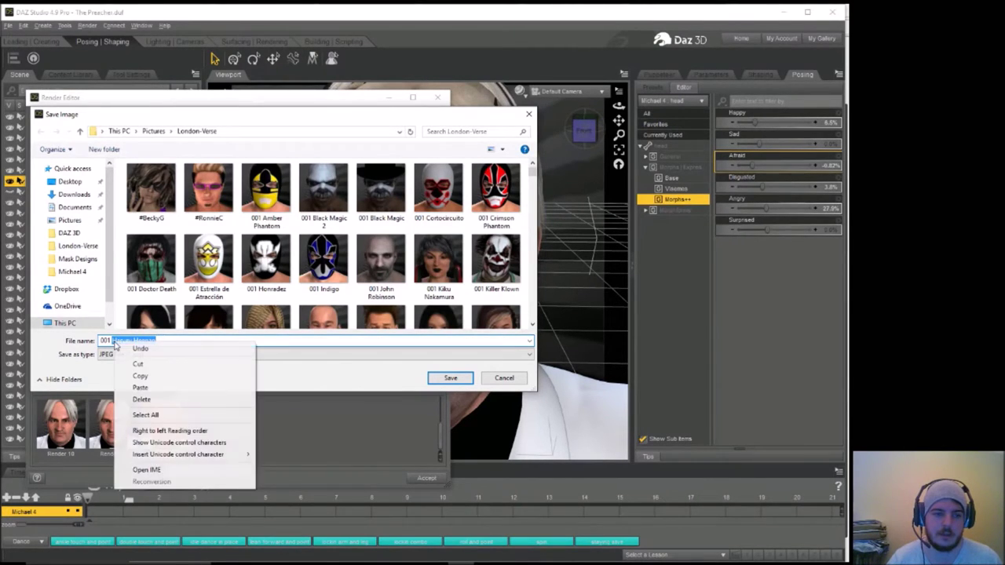
click(140, 376)
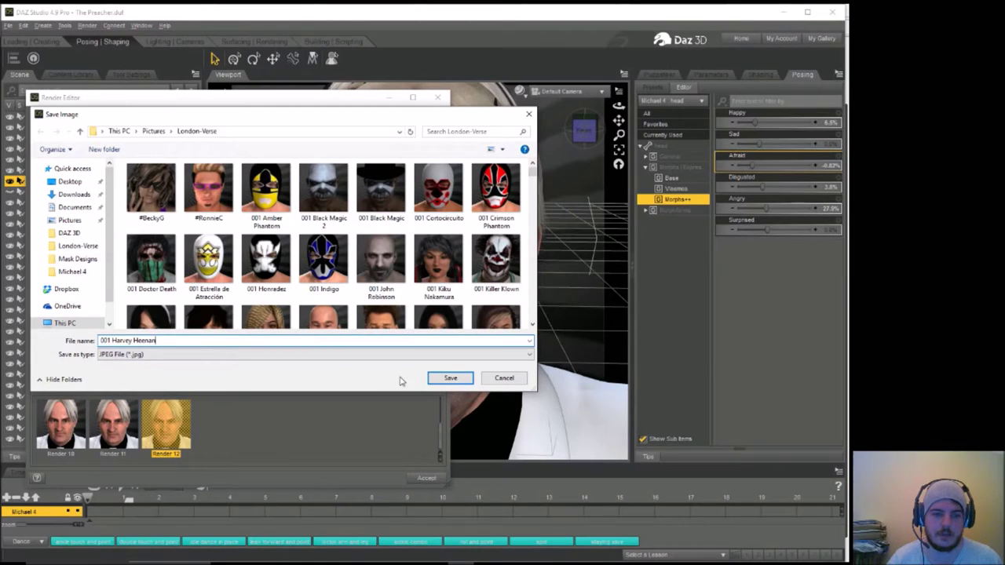
click(450, 378)
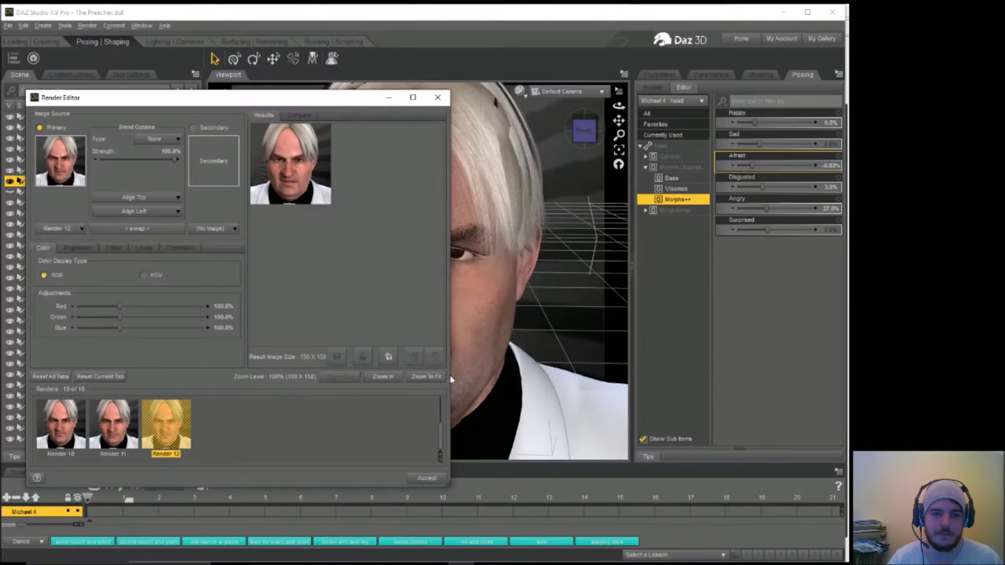
Close the Render Editor and save the scene as a DSON user file in the Michael 4 folder, named with the copied character name.
click(438, 97)
click(9, 25)
mouse_move(32, 101)
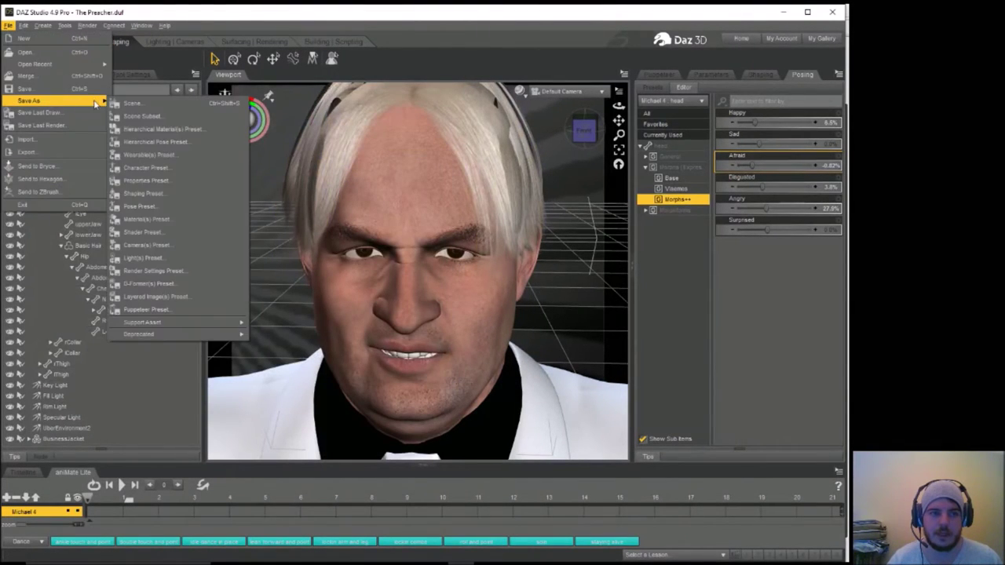
click(132, 100)
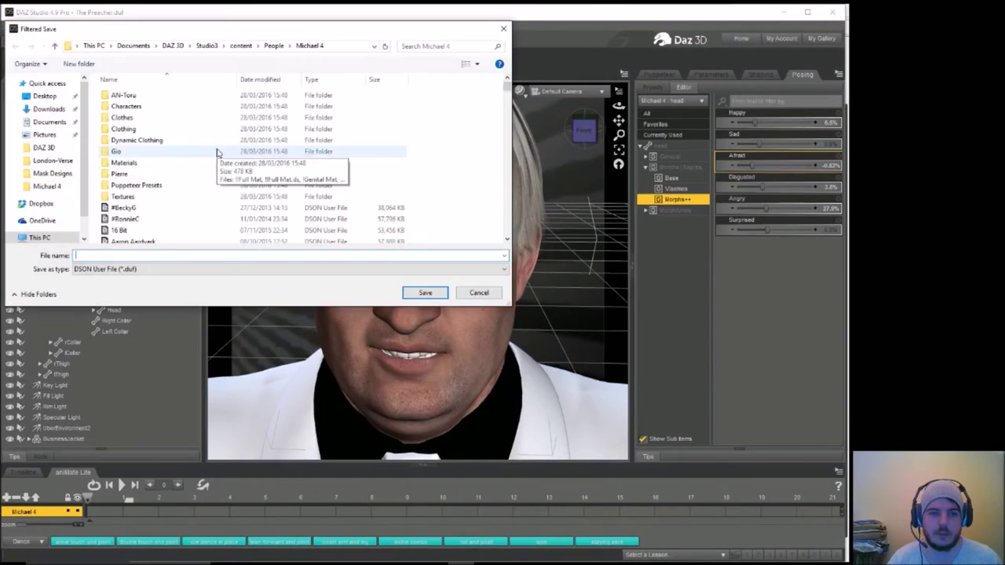
right_click(143, 256)
click(168, 301)
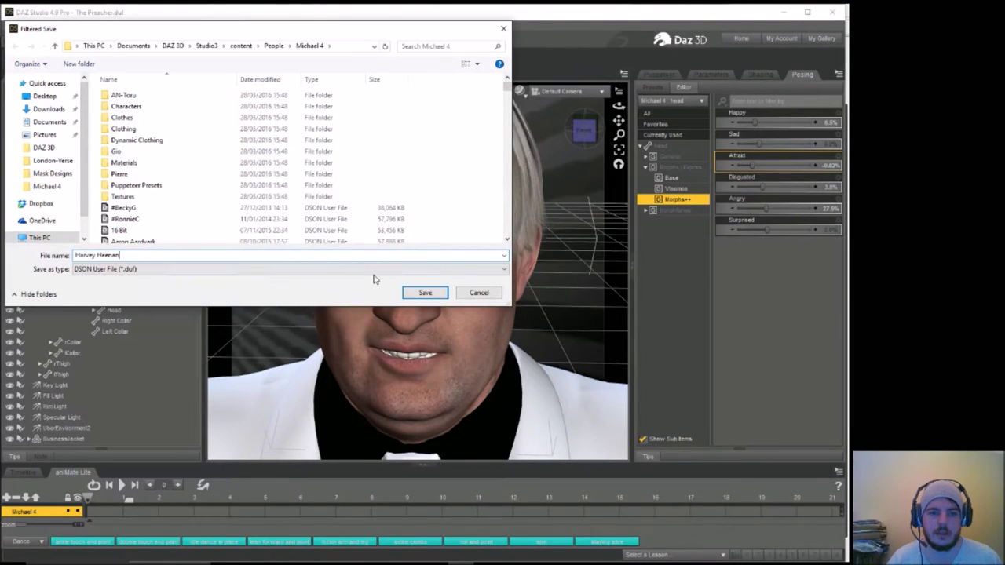
click(424, 293)
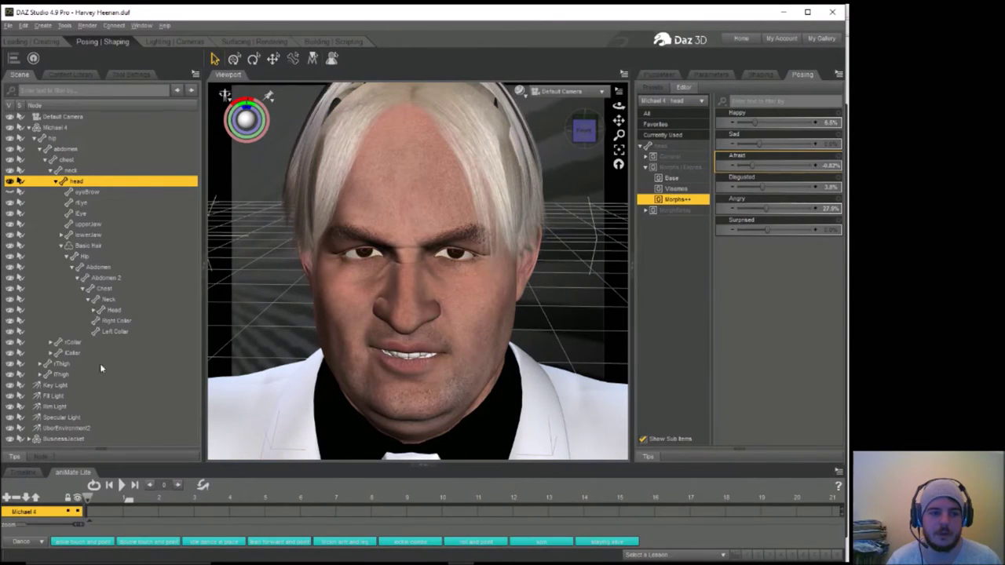
Delete the BusinessJacket and the Basic Hair from the scene.
click(62, 439)
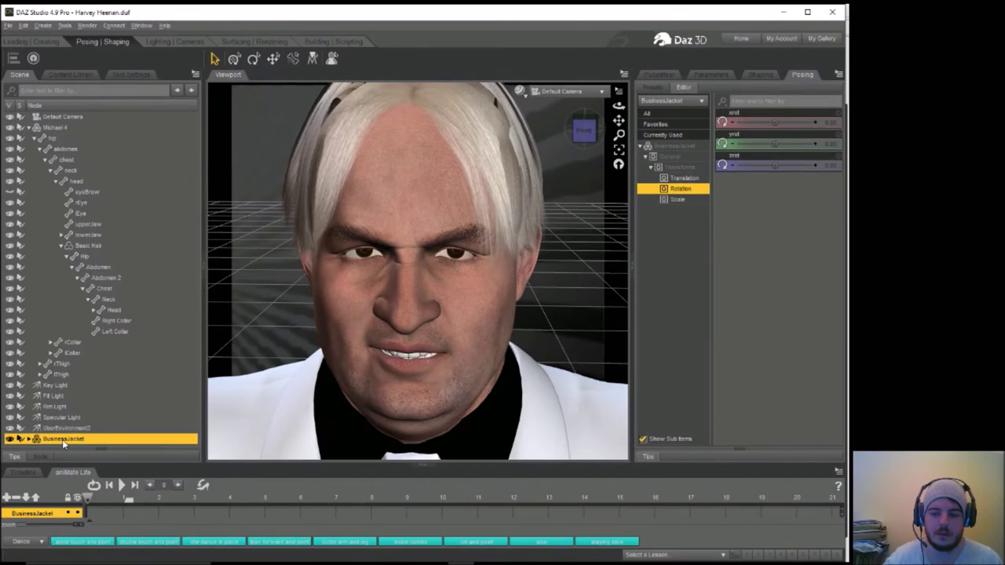
key(Delete)
click(318, 146)
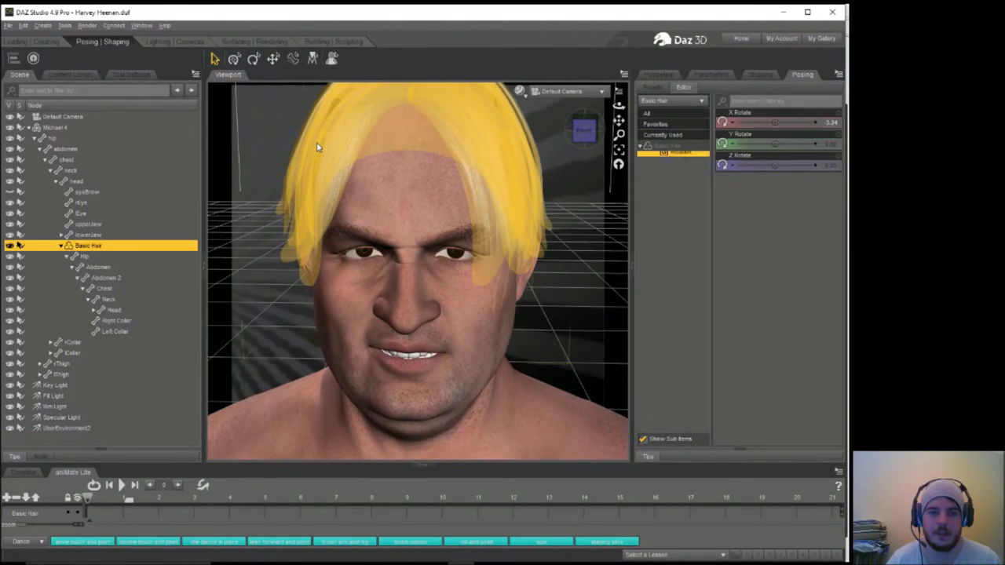
key(Delete)
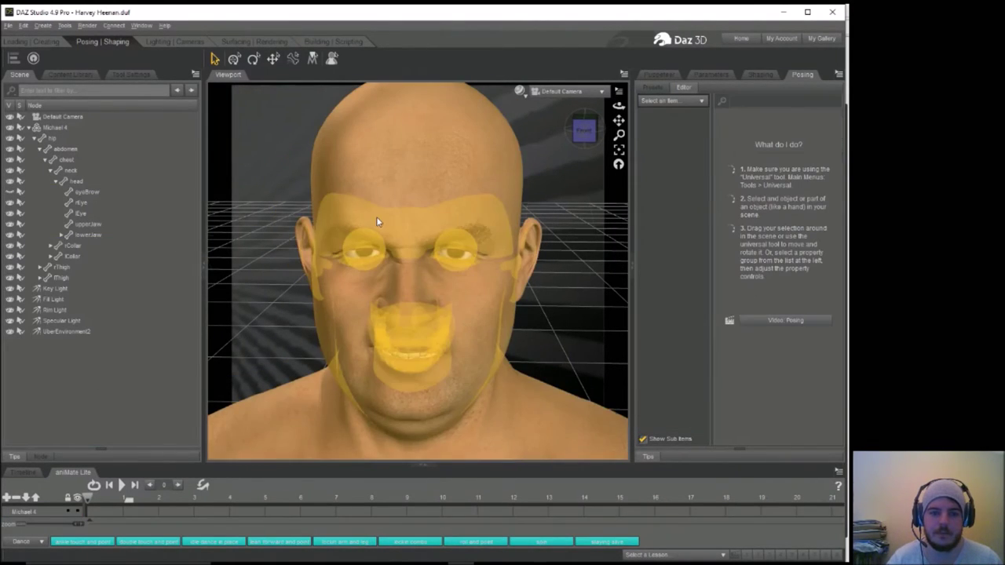
Select Michael 4 and open the Pose folder of the Studio3 Poser library in the Loading | Creating layout.
click(377, 221)
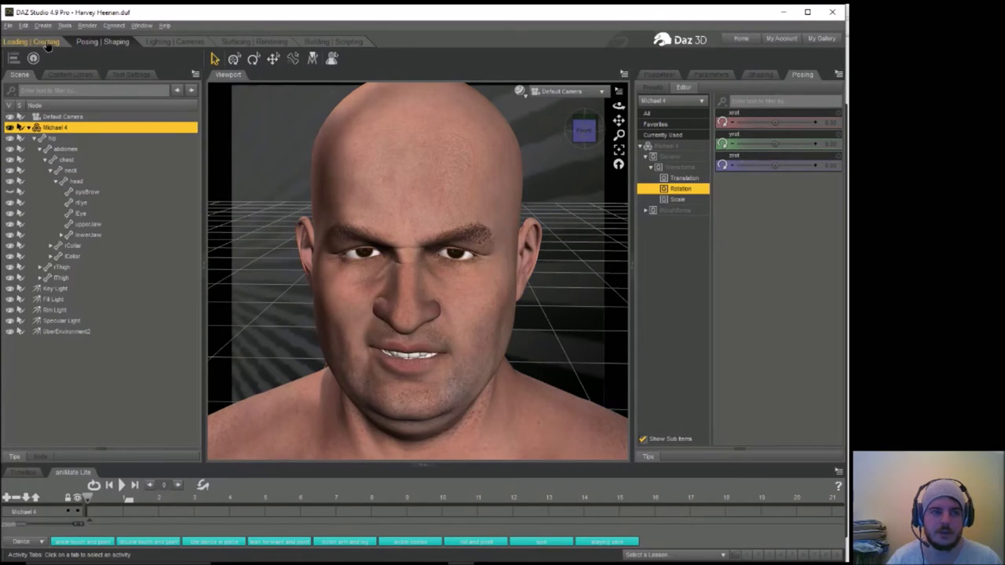
click(32, 41)
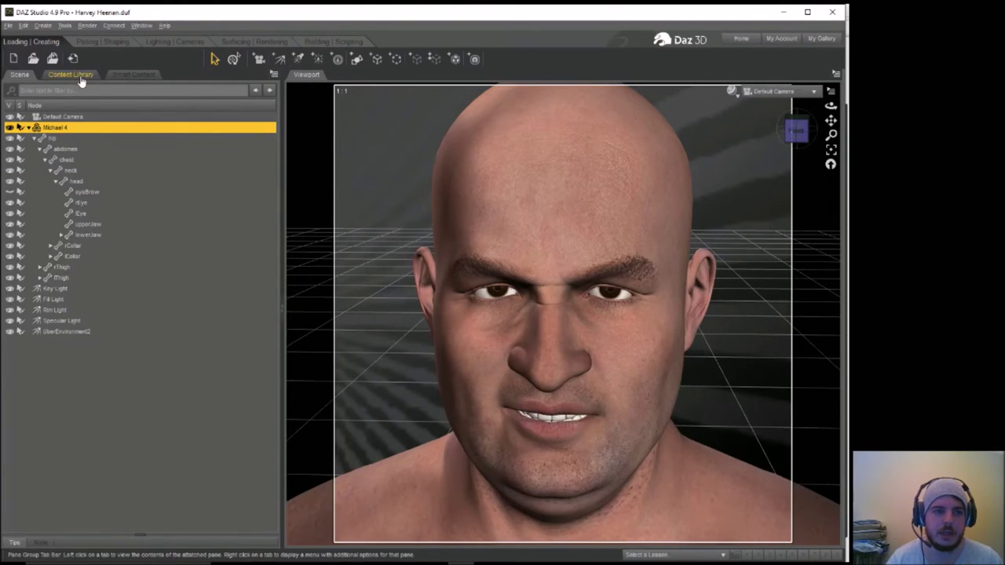
click(75, 75)
drag(223, 179, 28, 171)
click(32, 119)
click(137, 131)
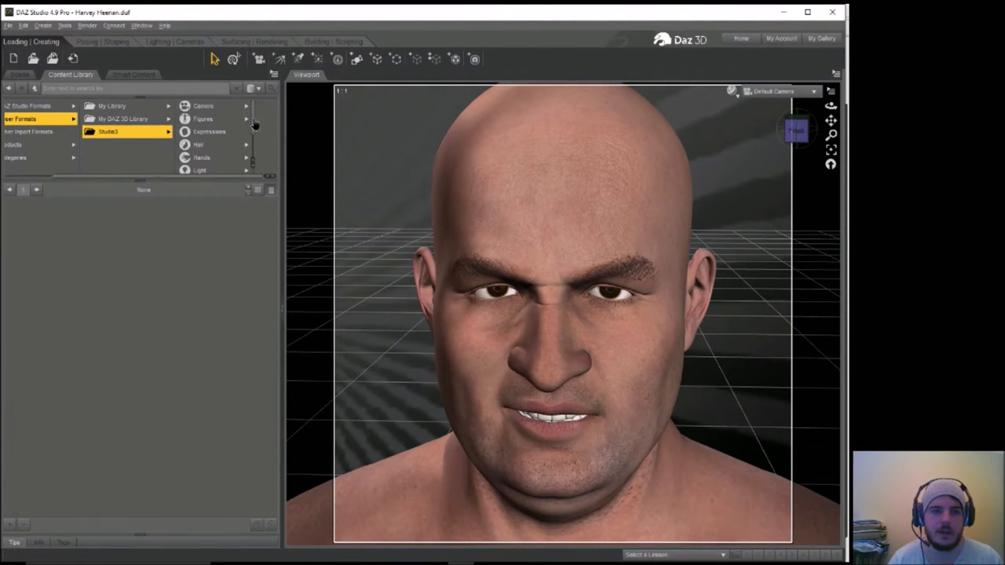
scroll(252, 124, down, 3)
click(218, 156)
click(211, 142)
Browse the character folders in the Pose library and look at the Damon presets.
scroll(204, 118, down, 3)
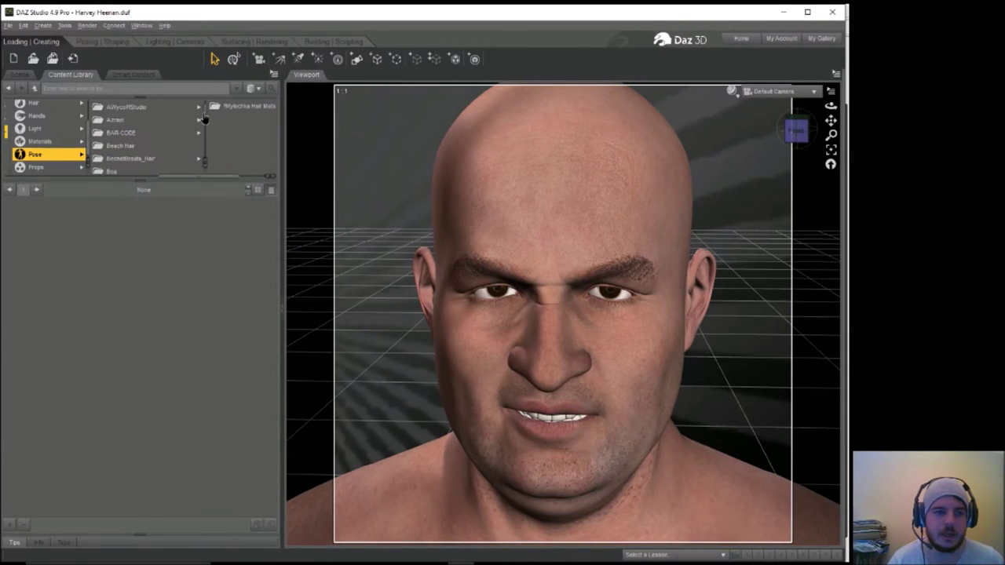
scroll(204, 118, down, 3)
scroll(204, 119, down, 3)
click(161, 121)
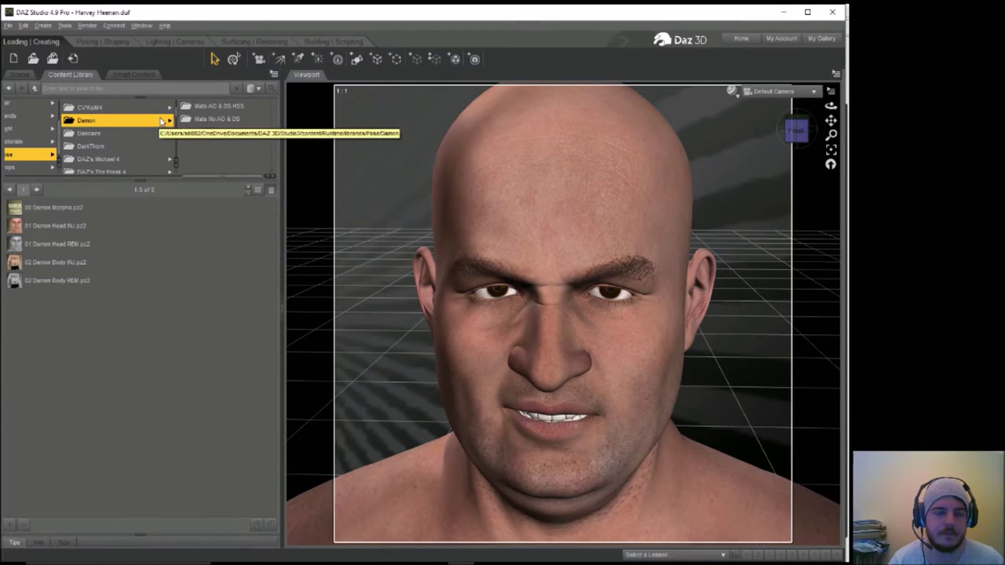
Apply the Full Mat skin and the Eyes Dark material from the DiogoM4 folder to Michael 4.
drag(223, 180, 206, 180)
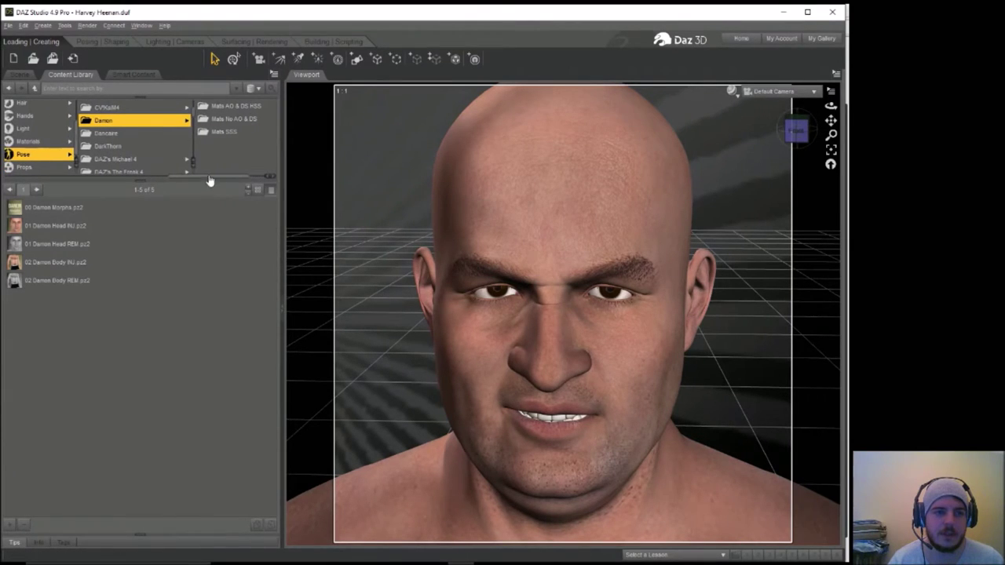
scroll(195, 118, down, 3)
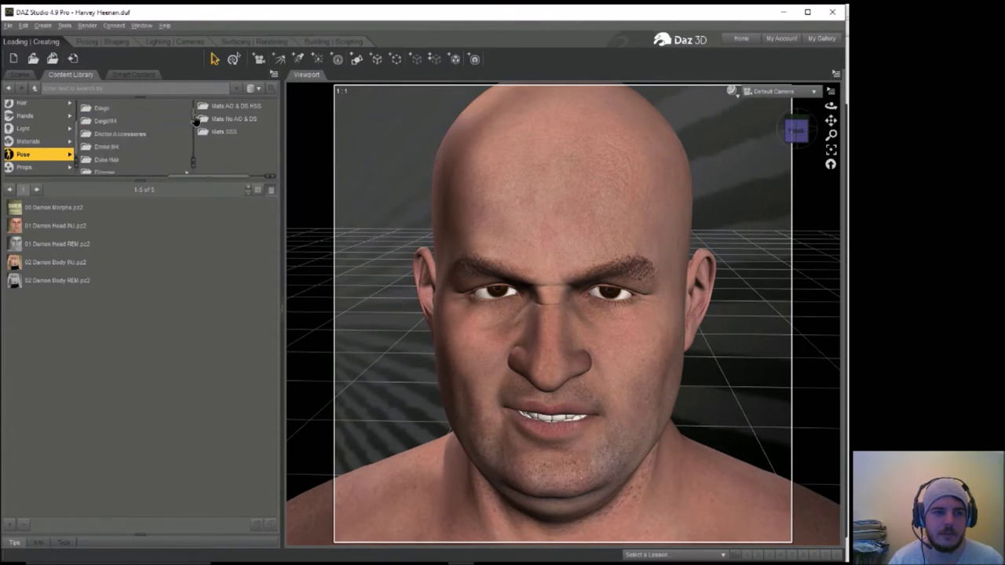
click(152, 111)
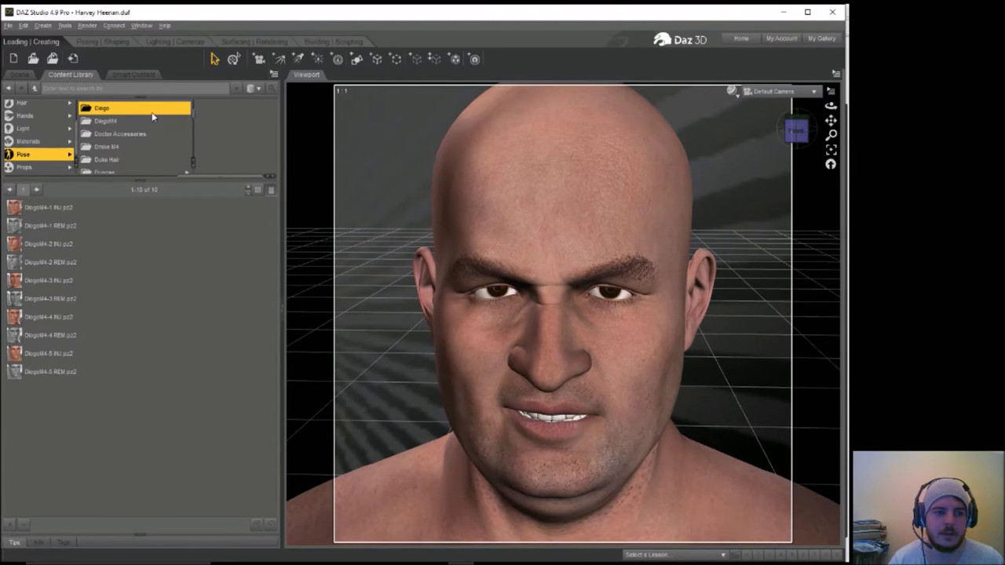
click(114, 122)
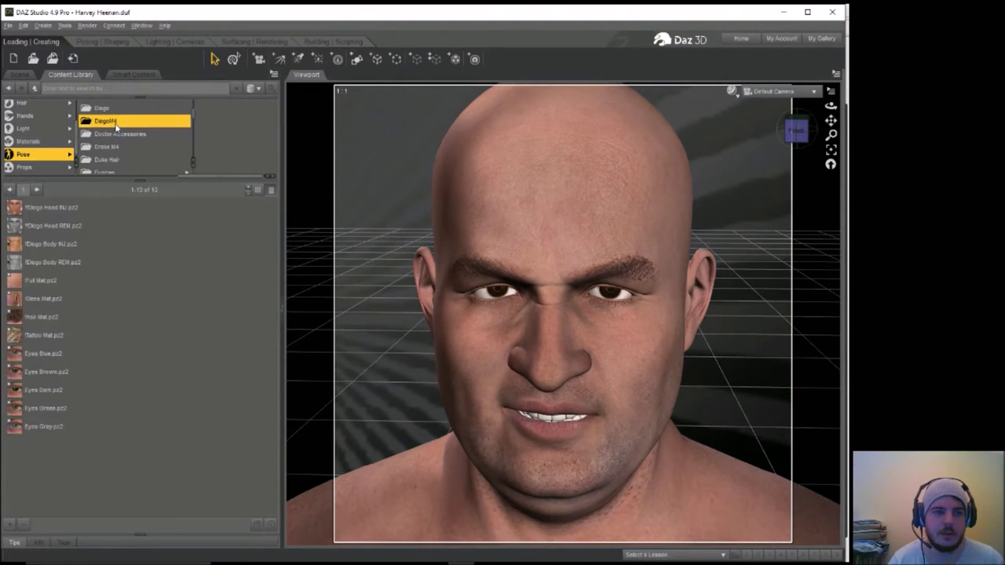
click(62, 280)
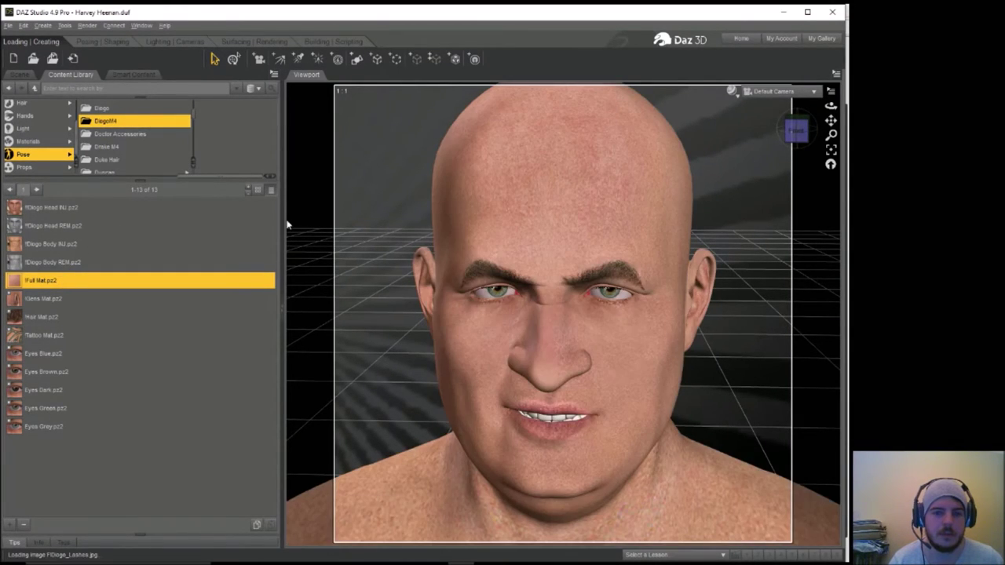
click(44, 390)
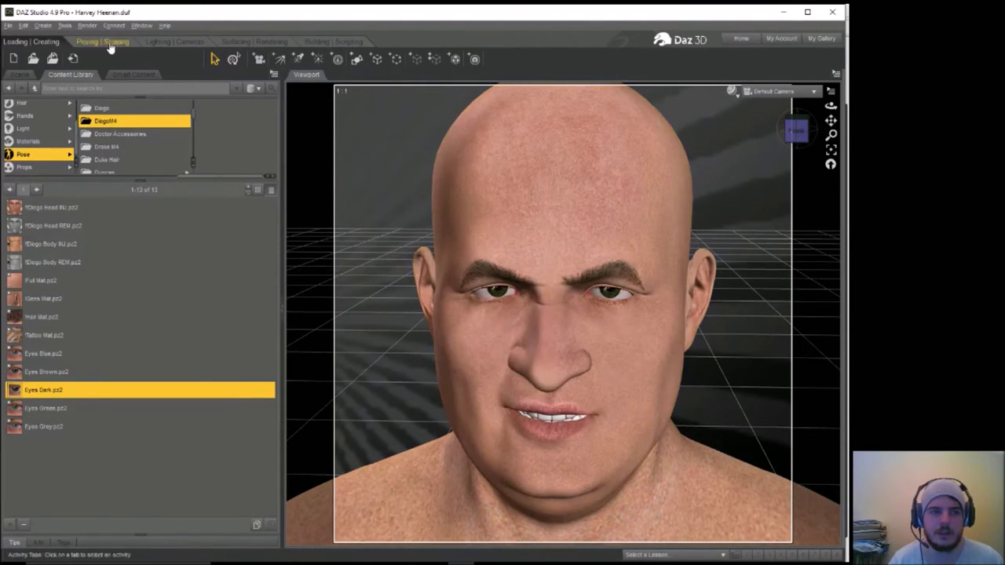
In the Posing | Shaping layout, set the head's full-head morphs Old to -3.2% and FaceFull to about -120%.
click(108, 42)
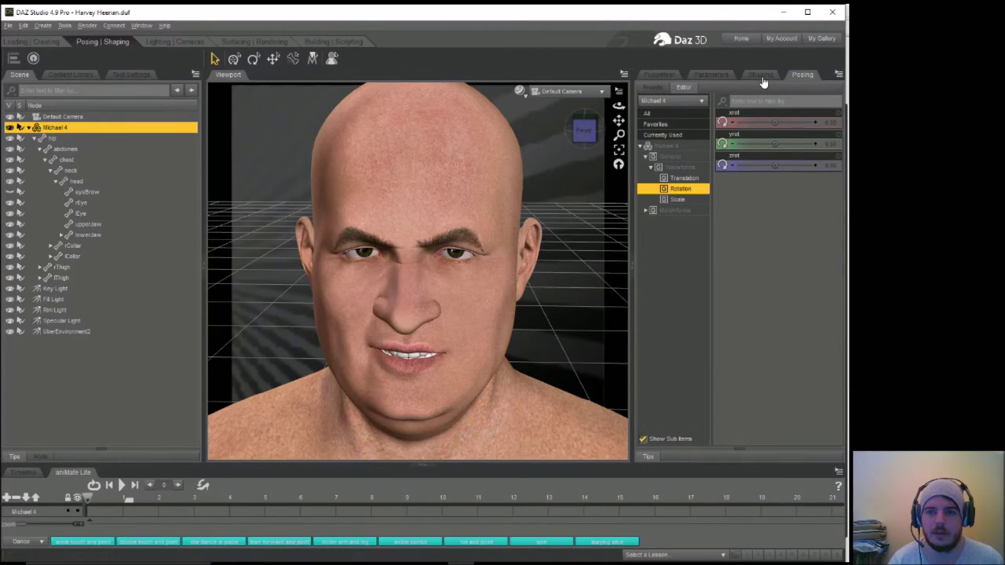
click(470, 162)
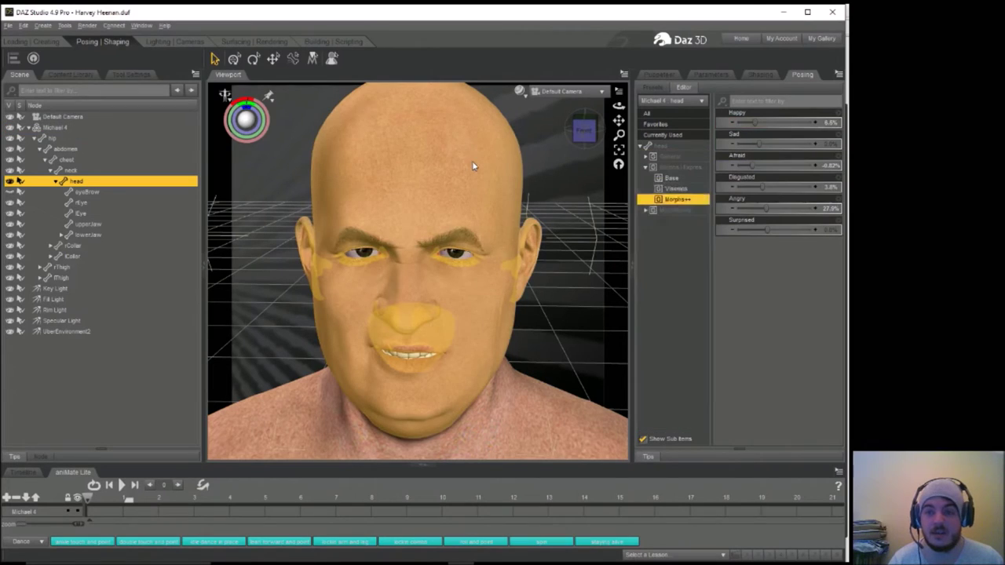
click(760, 75)
drag(773, 202, 752, 205)
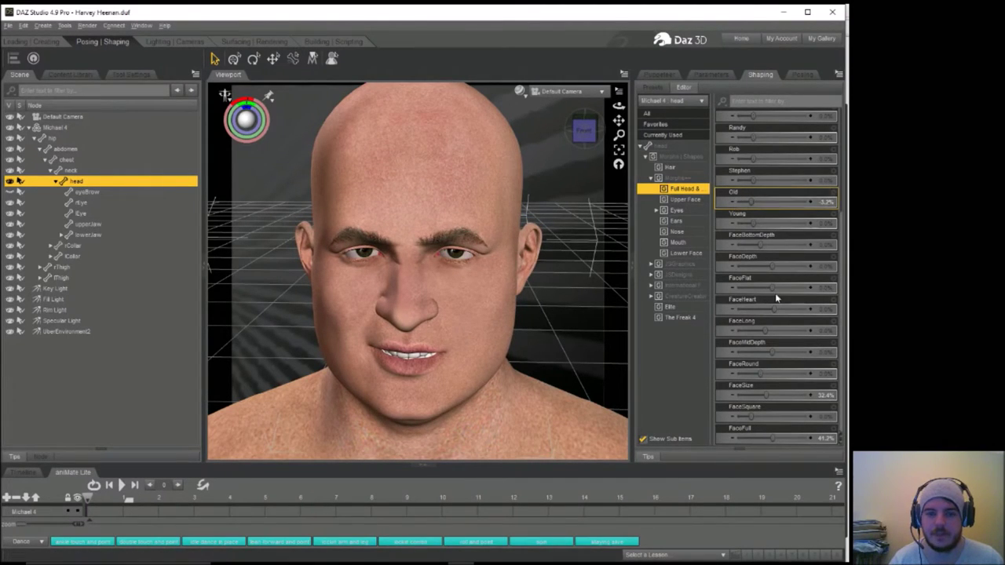
click(754, 240)
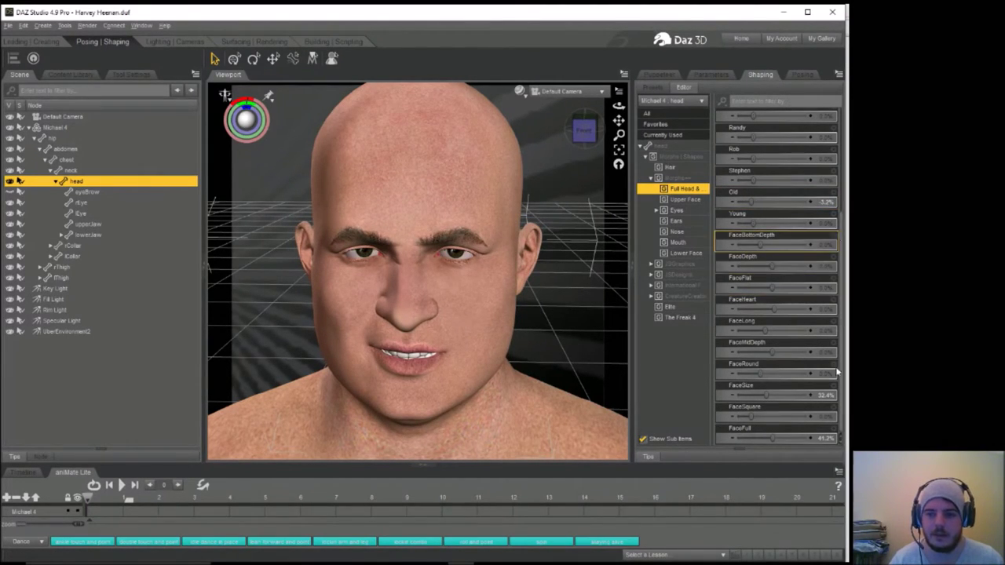
drag(776, 443, 736, 442)
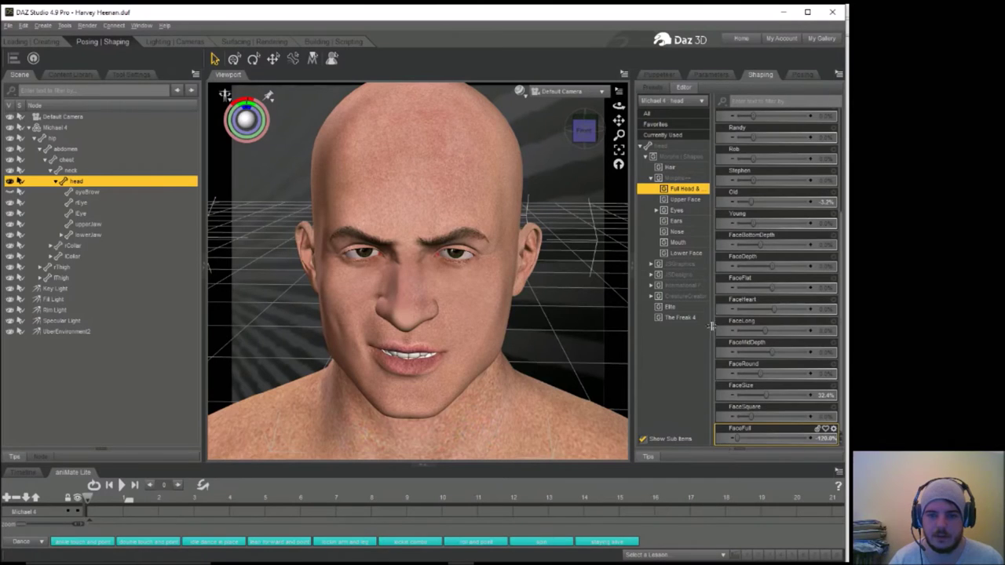
Set the head morphs Stephen to -30.8% and Randy to -22.1%, and the Elite morph Adonis (Head) to about 70%.
scroll(811, 169, up, 1)
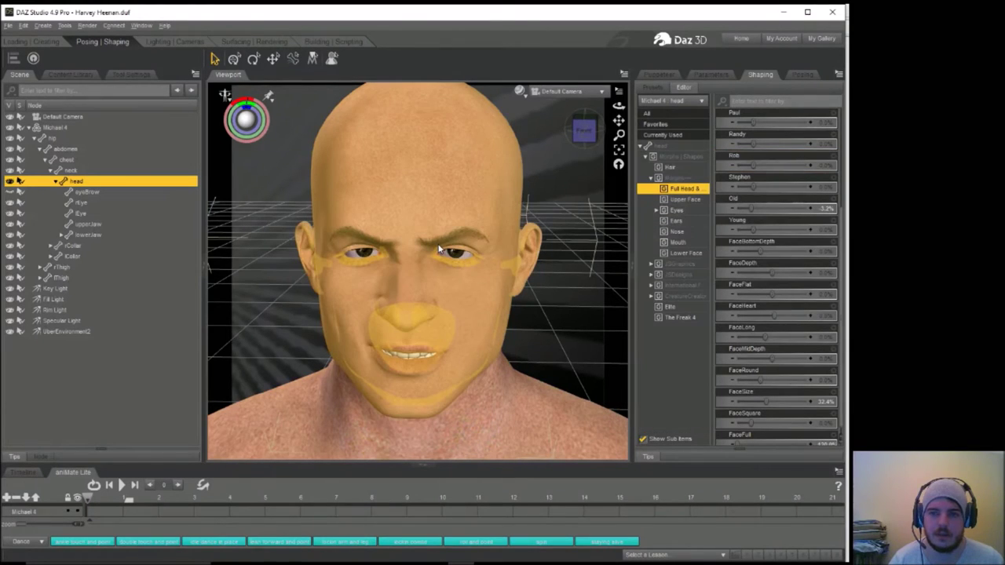
drag(752, 187, 774, 189)
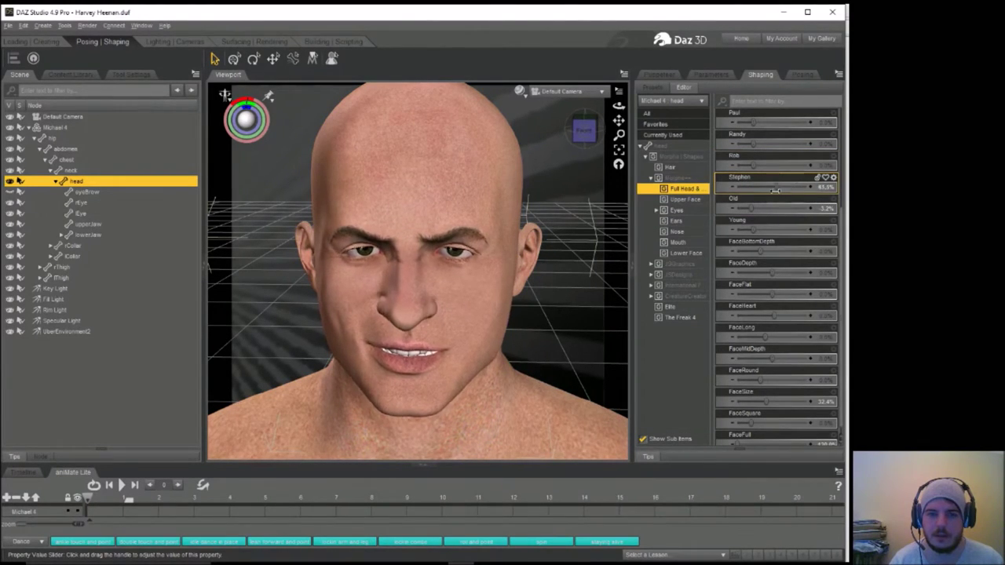
mouse_move(754, 145)
mouse_down()
mouse_move(790, 151)
mouse_move(739, 149)
mouse_up()
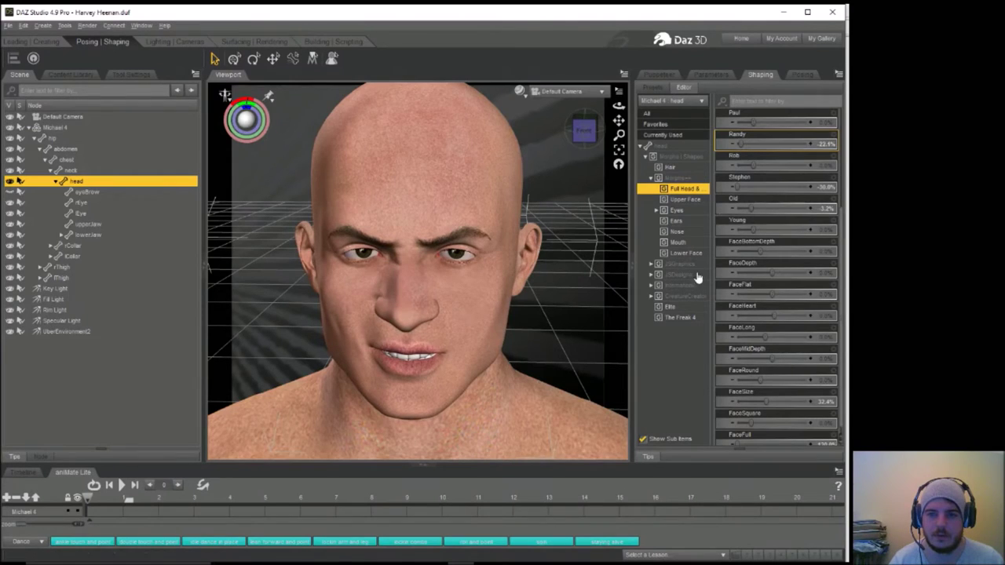
click(672, 307)
drag(738, 144, 789, 149)
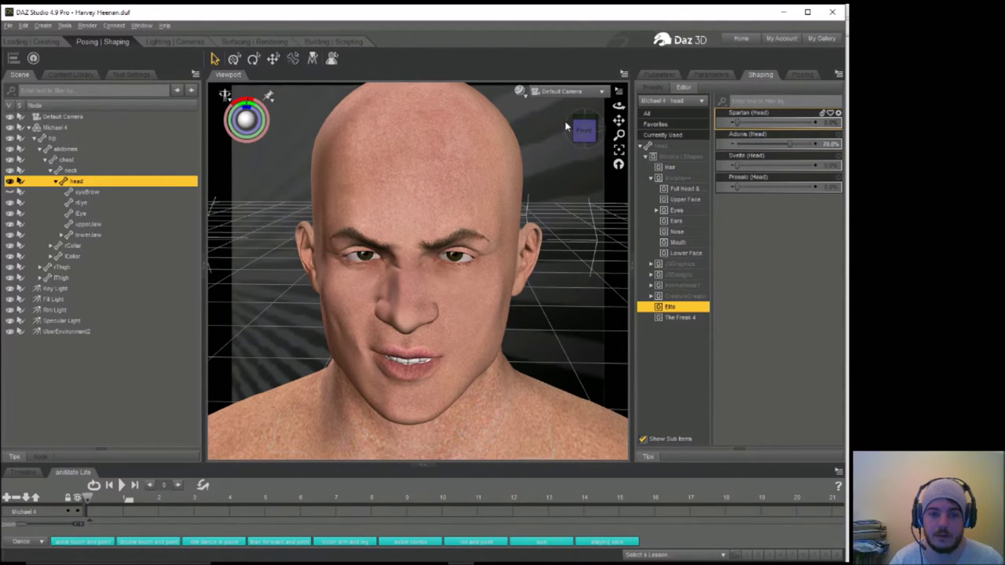
Set Michael 4's Bulk to -0.19, NeckThickness to about 0.29 and TrapsSize to about zero.
click(510, 391)
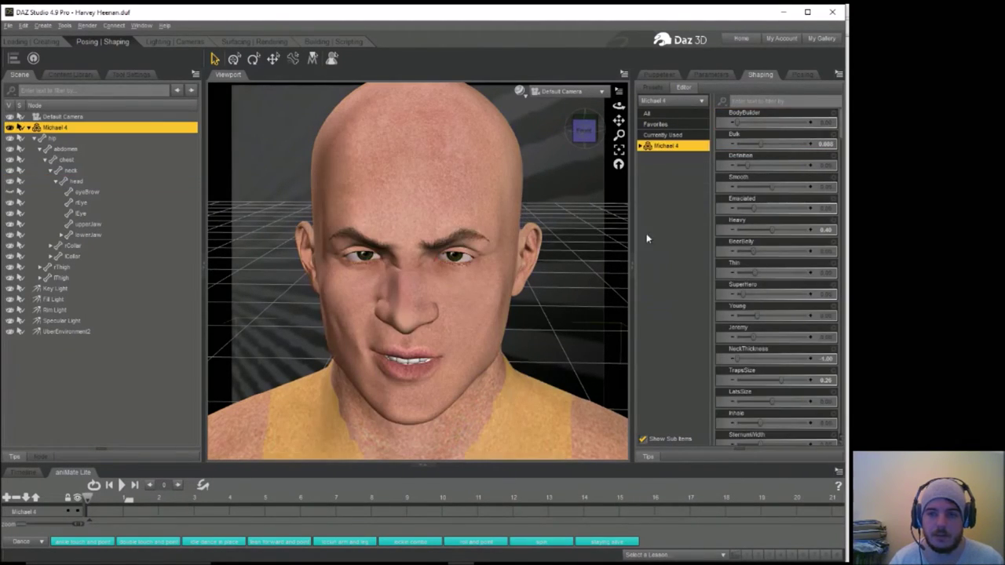
drag(759, 144, 750, 145)
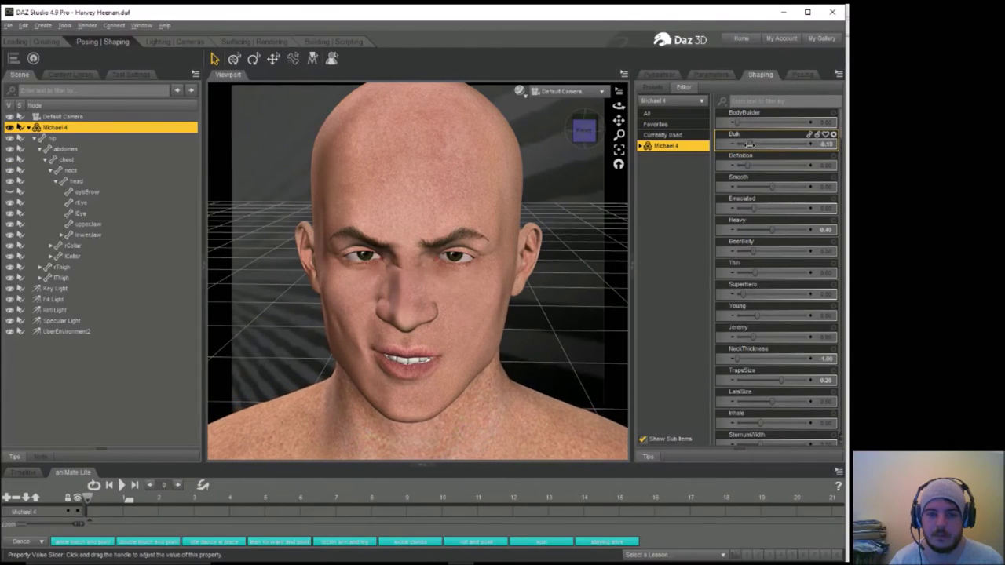
click(640, 148)
click(644, 157)
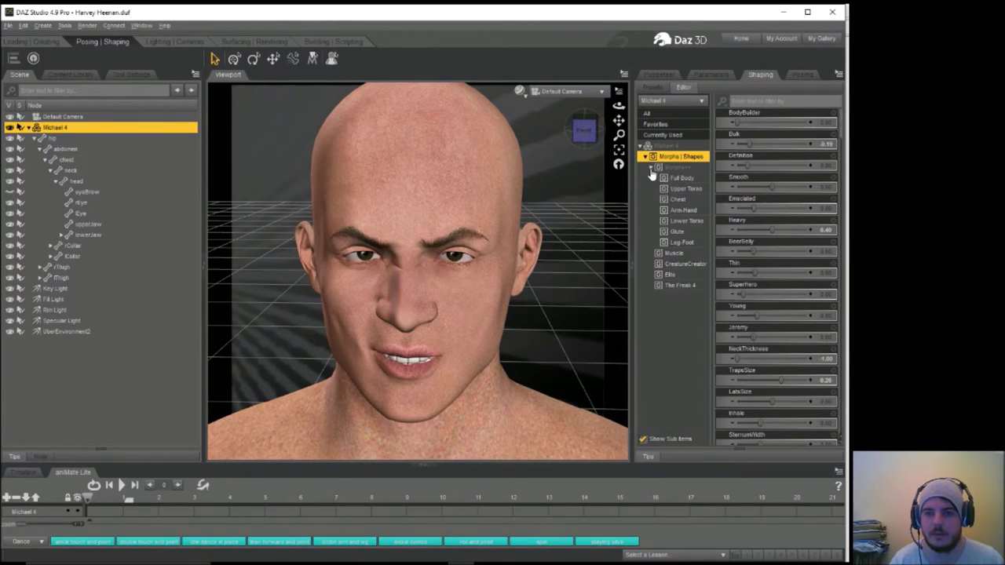
click(679, 190)
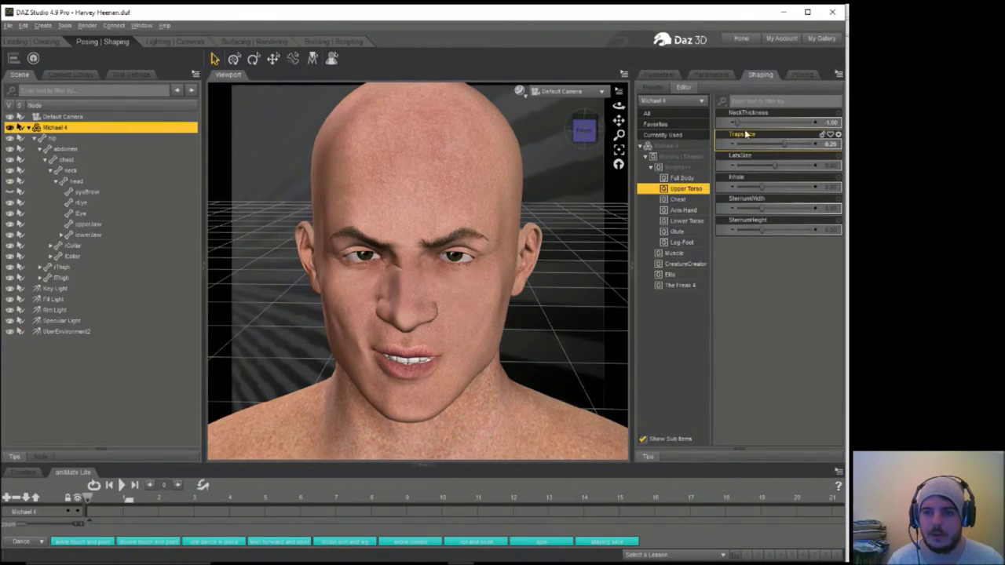
drag(735, 123, 771, 144)
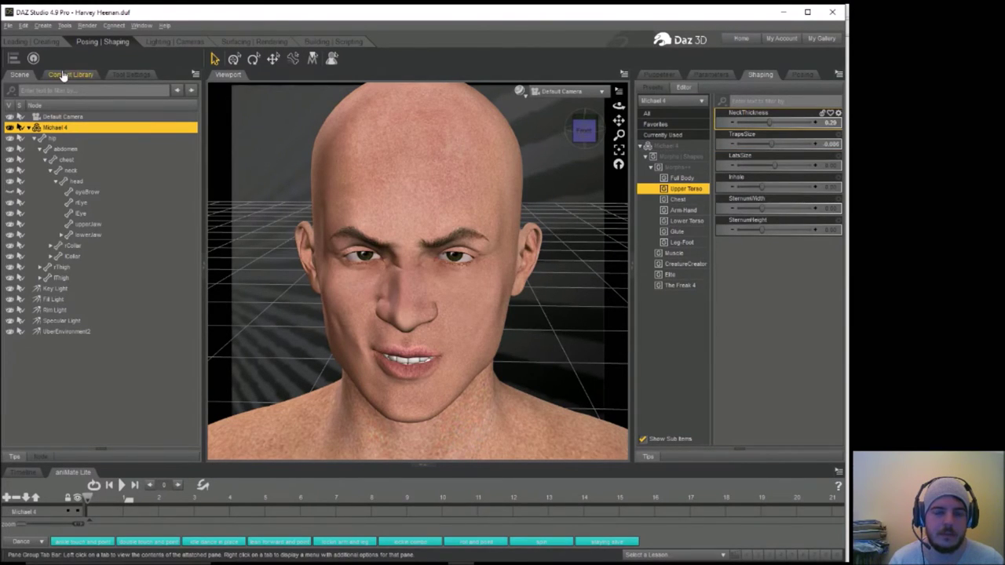
Browse the Figures folders of the My DAZ 3D Library, including DAZ Clothing, for an outfit.
click(70, 74)
drag(163, 182, 79, 173)
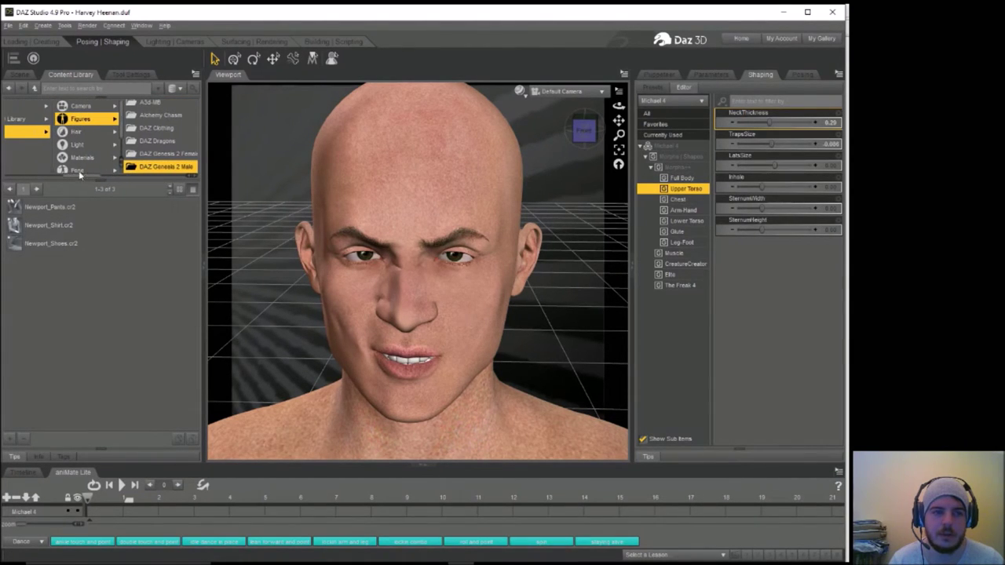
scroll(119, 130, down, 2)
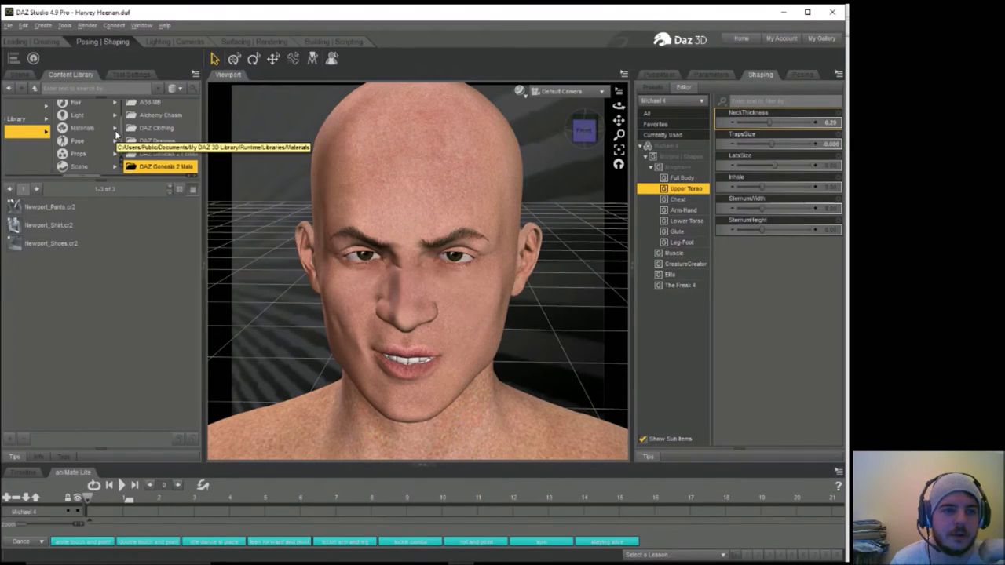
scroll(120, 125, up, 2)
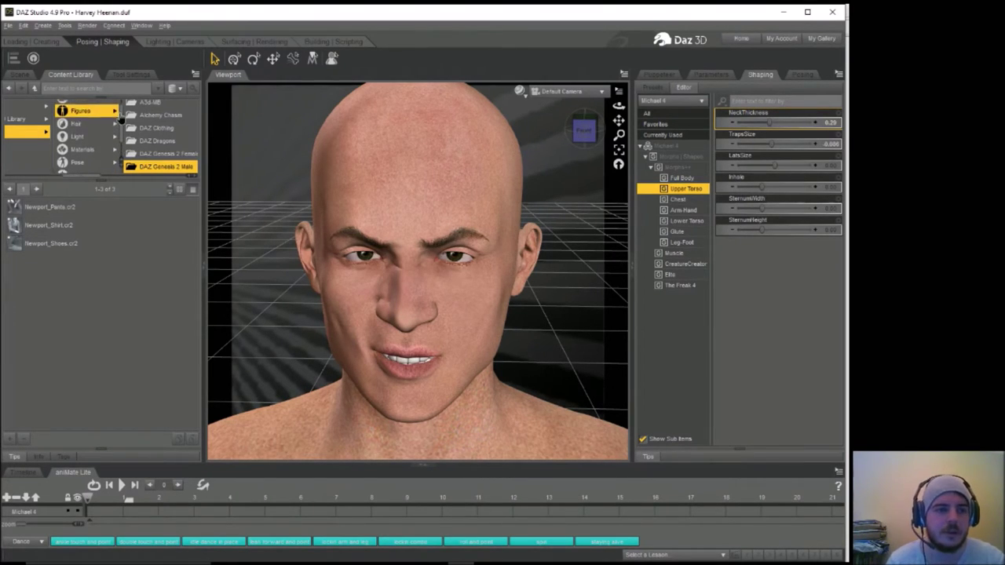
click(156, 128)
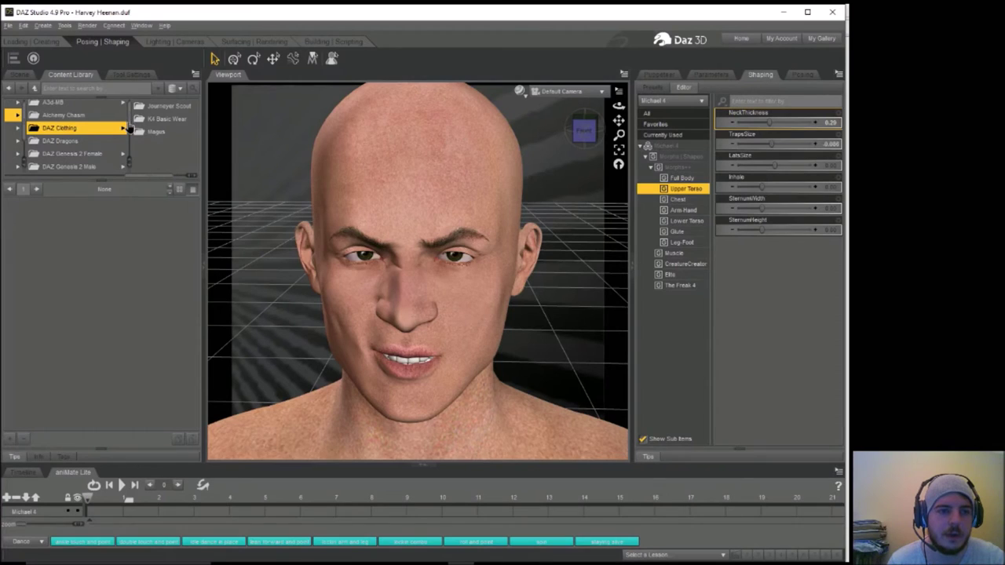
scroll(131, 146, down, 2)
scroll(131, 148, down, 1)
drag(148, 178, 14, 180)
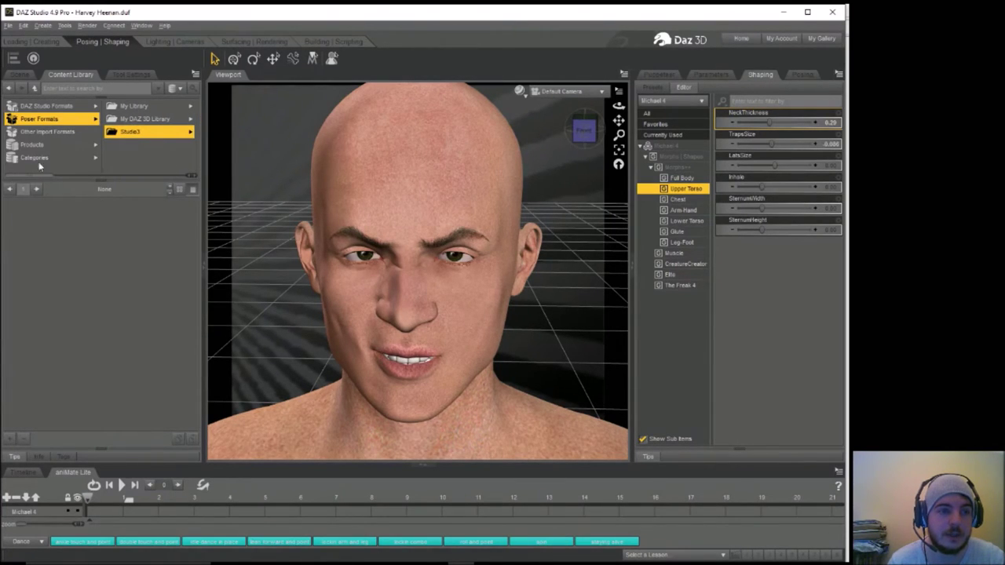
Load the BusinessJacket onto Michael 4 from the P3DA_M4Business figures folder of the Studio3 Poser library.
click(142, 132)
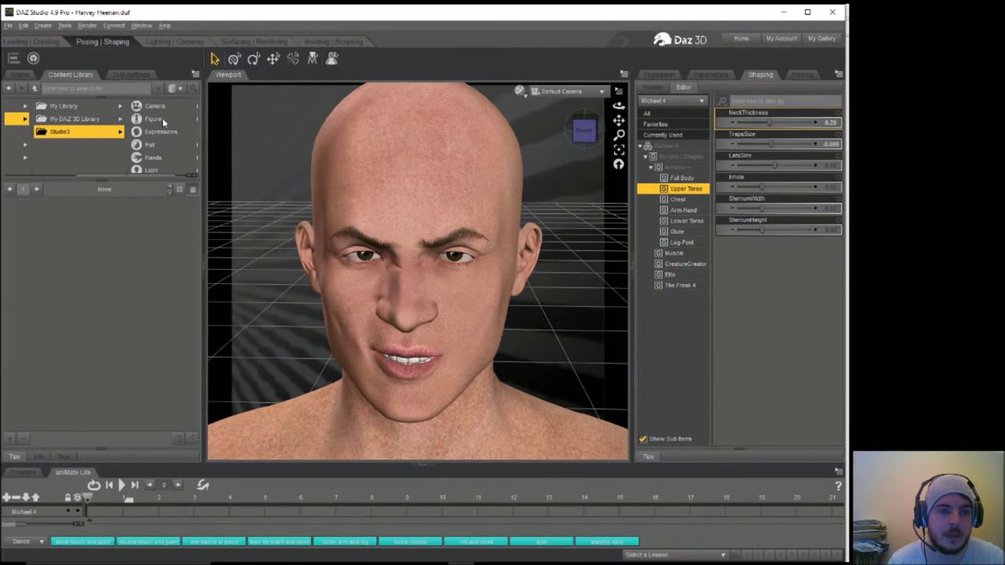
click(161, 119)
click(143, 120)
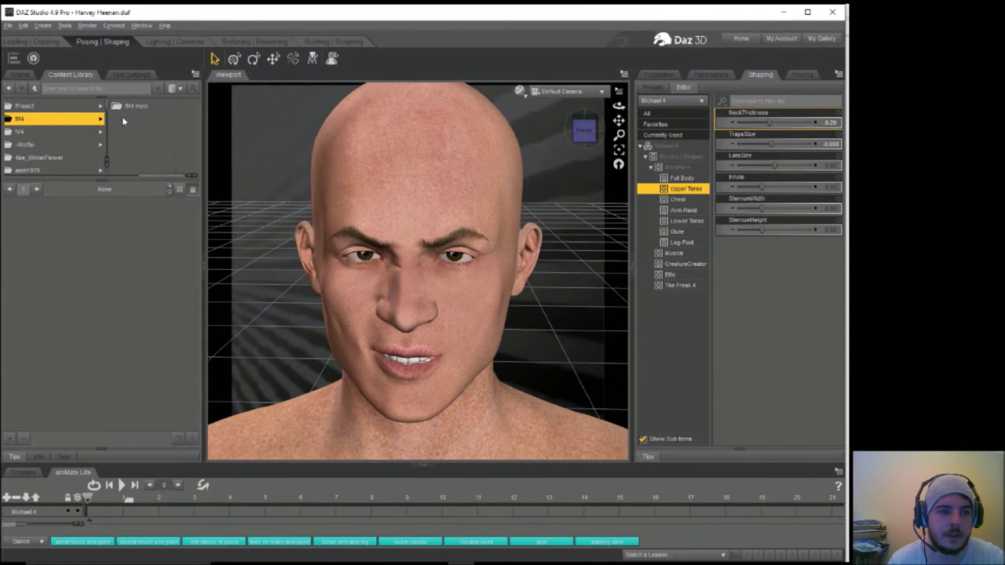
drag(108, 117, 107, 145)
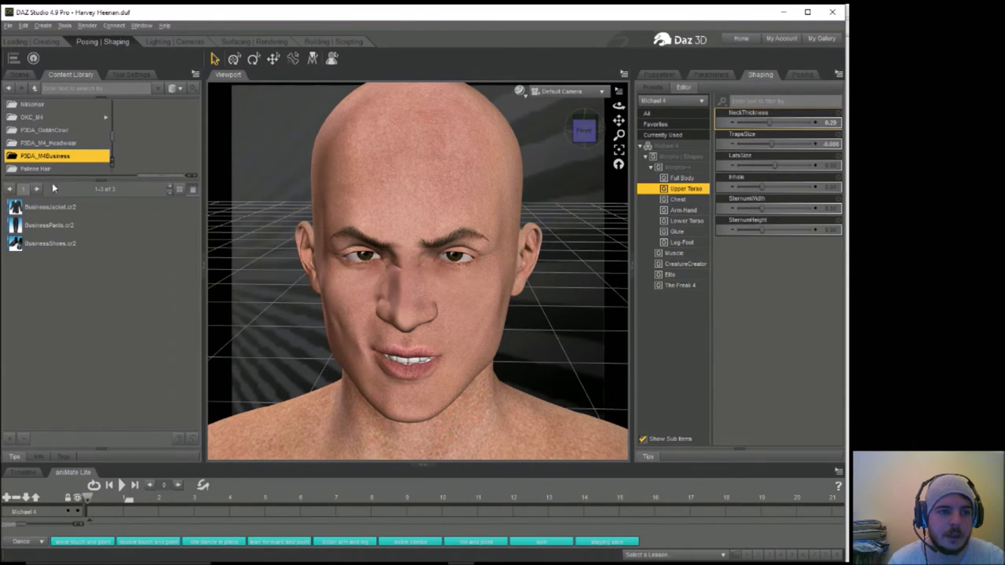
drag(50, 210, 285, 348)
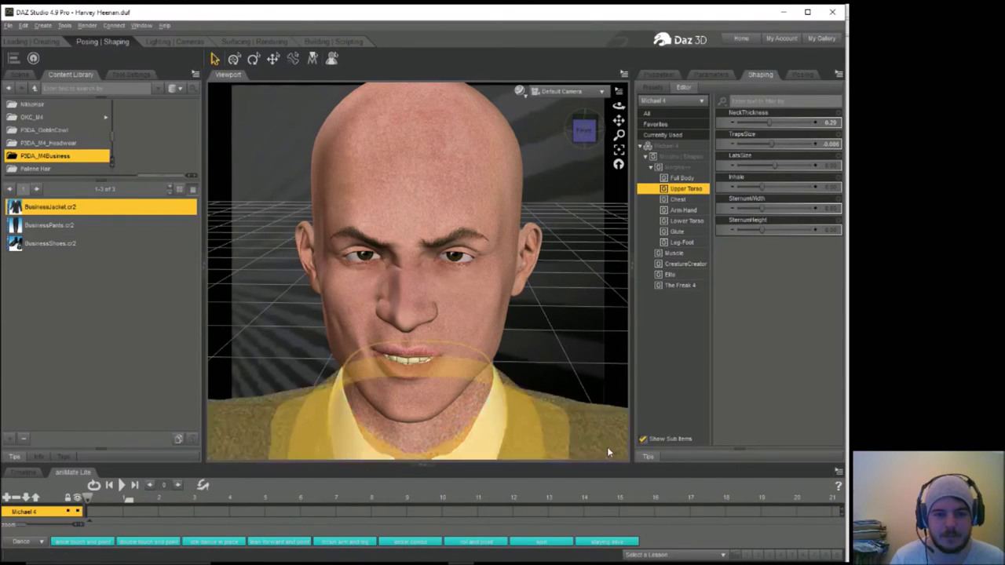
click(19, 74)
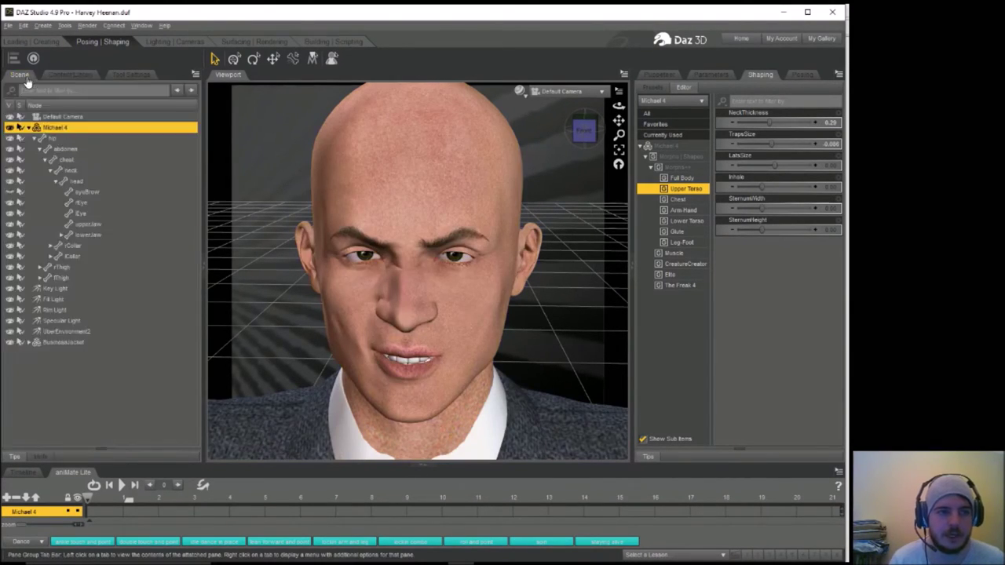
Open the Props folder of the Studio3 Poser library in the Loading | Creating layout.
click(30, 42)
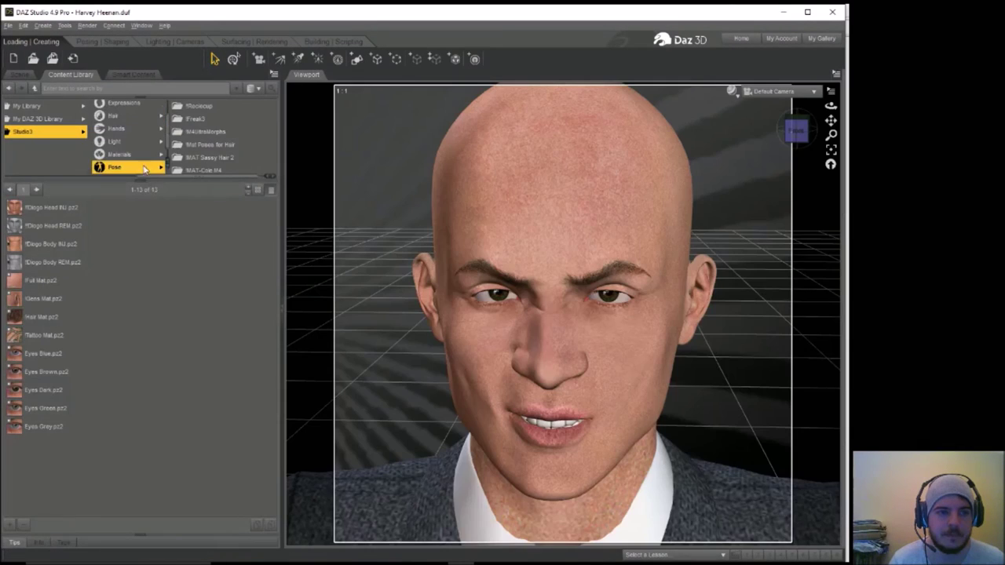
drag(161, 177, 50, 174)
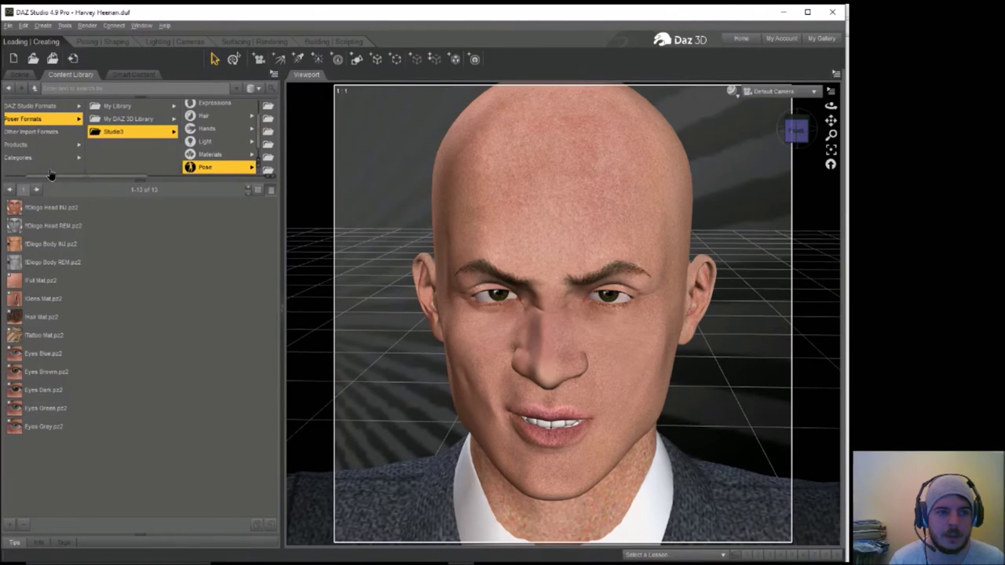
click(122, 133)
scroll(261, 125, down, 1)
click(197, 155)
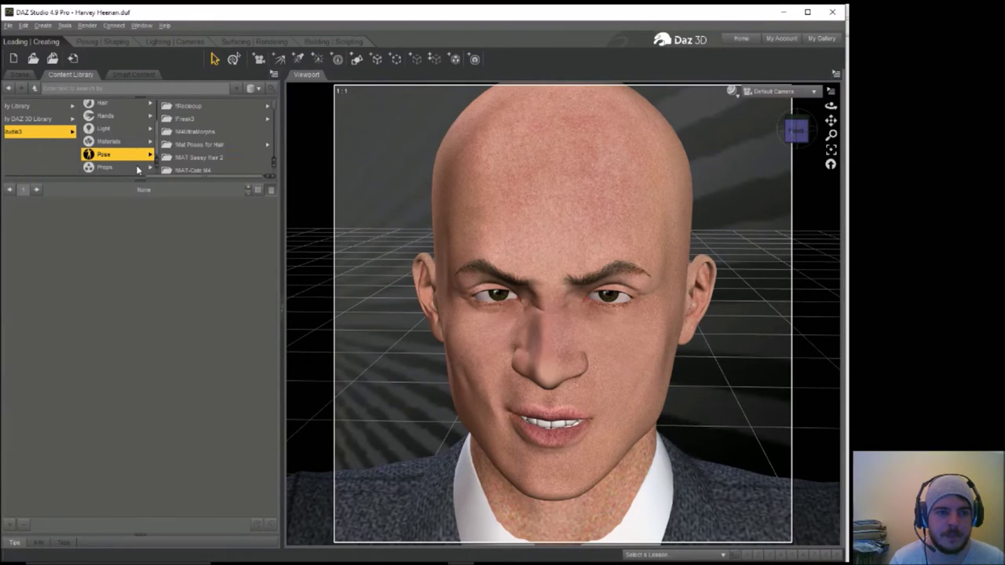
click(137, 167)
Load the Sunglasses prop from the Stylin M4 folder onto the character's face.
drag(265, 116, 265, 161)
click(226, 152)
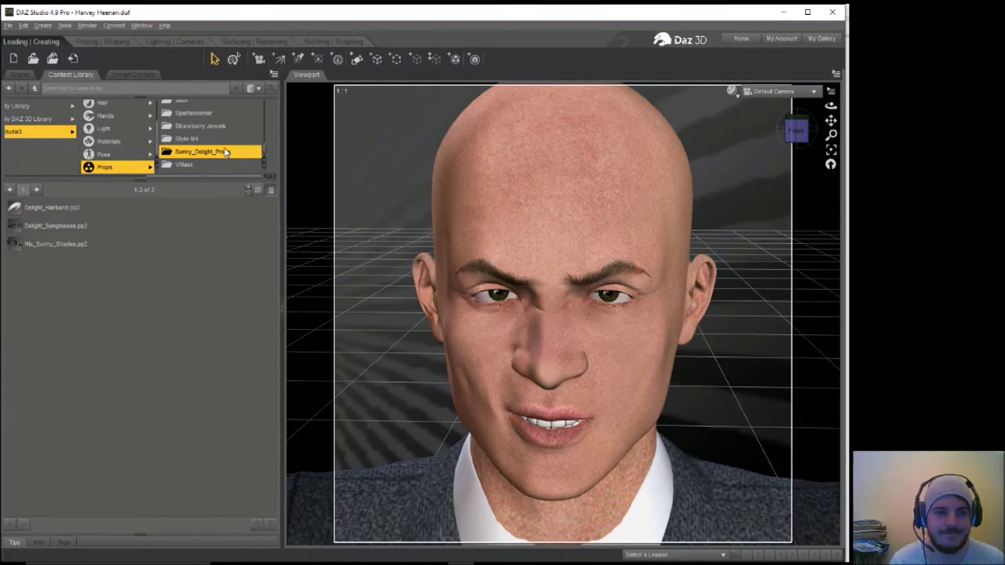
click(208, 139)
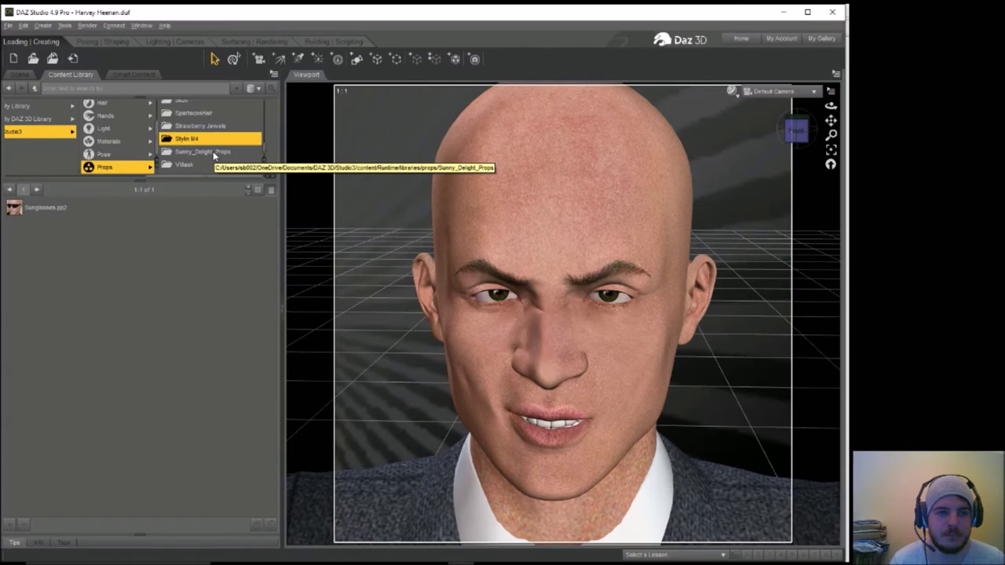
drag(50, 212, 526, 228)
click(530, 236)
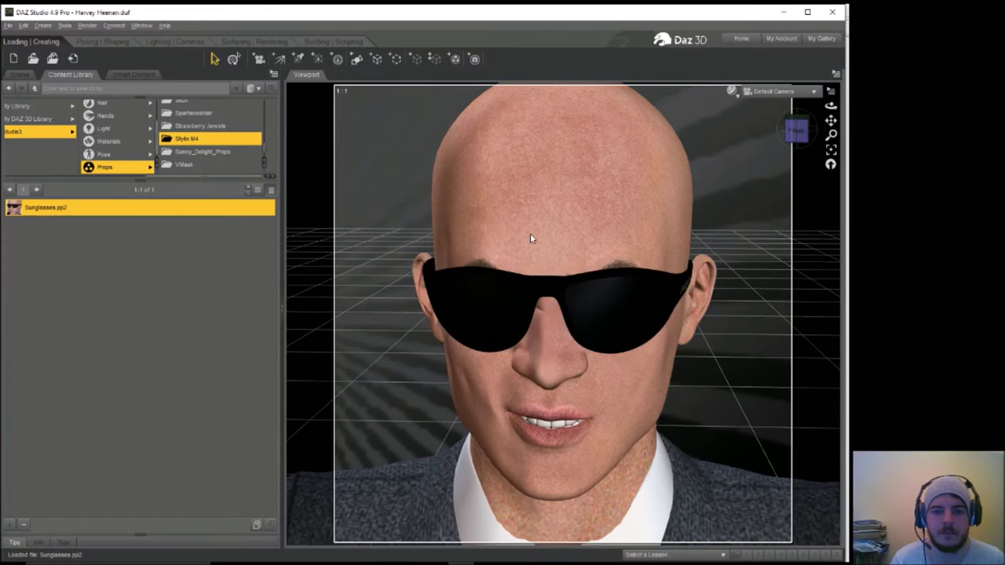
Scale the sunglasses down to a smaller, flatter shape and set their X translation to 0.21.
click(484, 291)
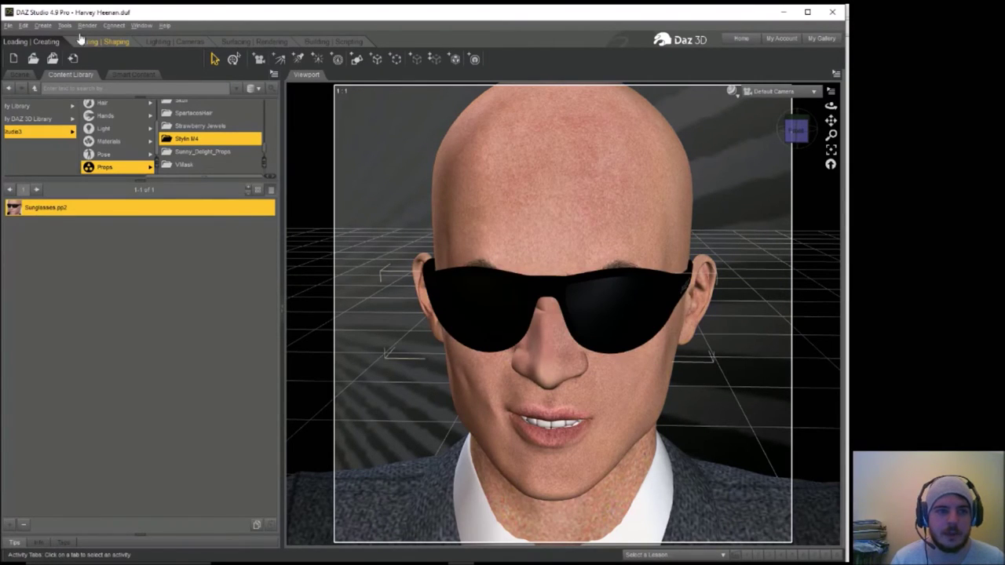
click(99, 40)
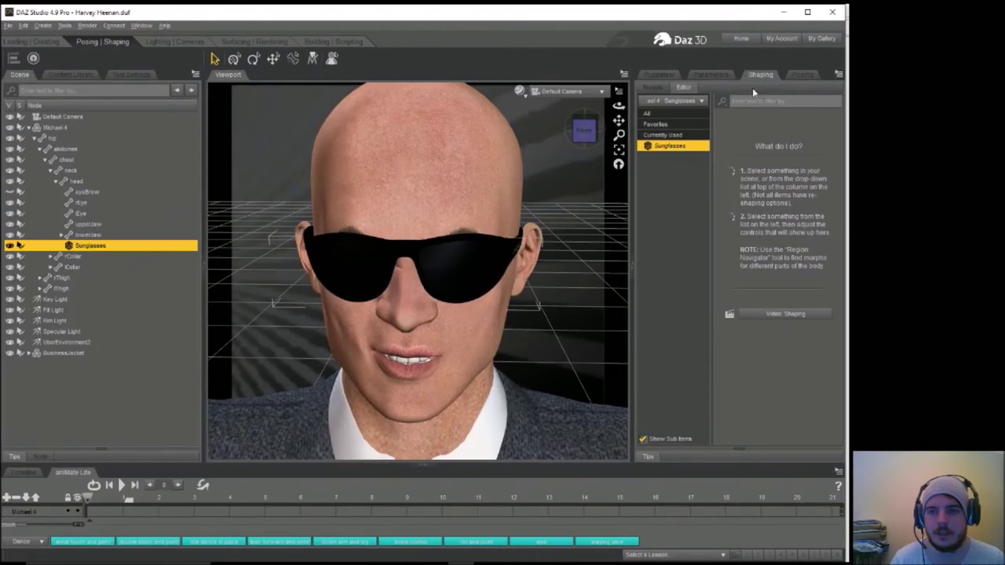
click(802, 75)
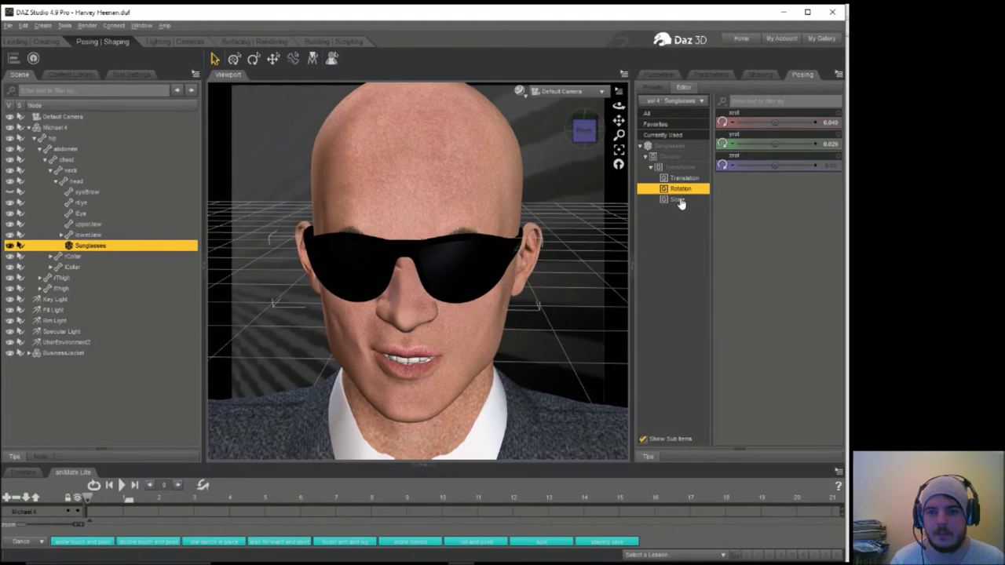
click(678, 200)
drag(775, 165, 770, 144)
click(683, 178)
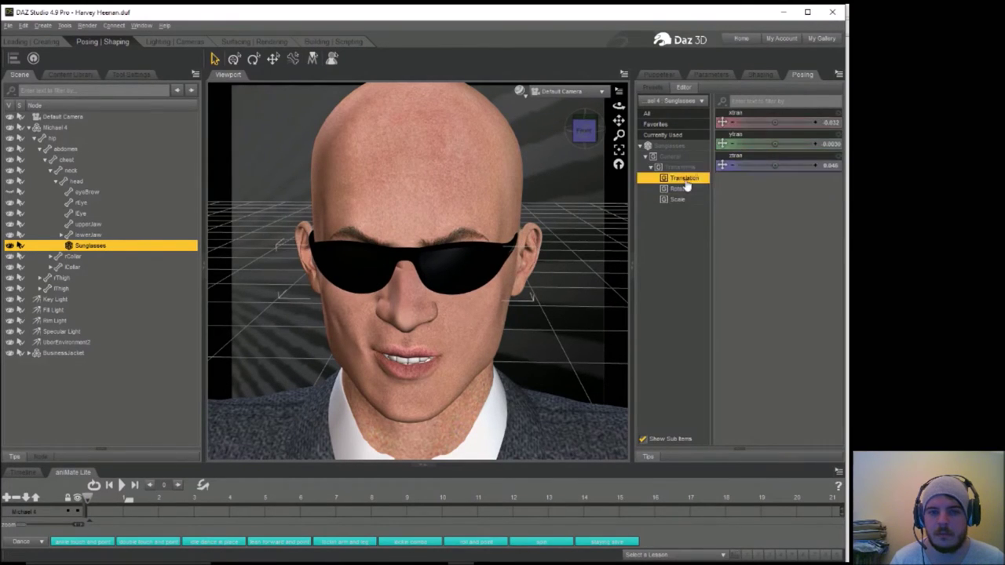
drag(815, 124, 817, 126)
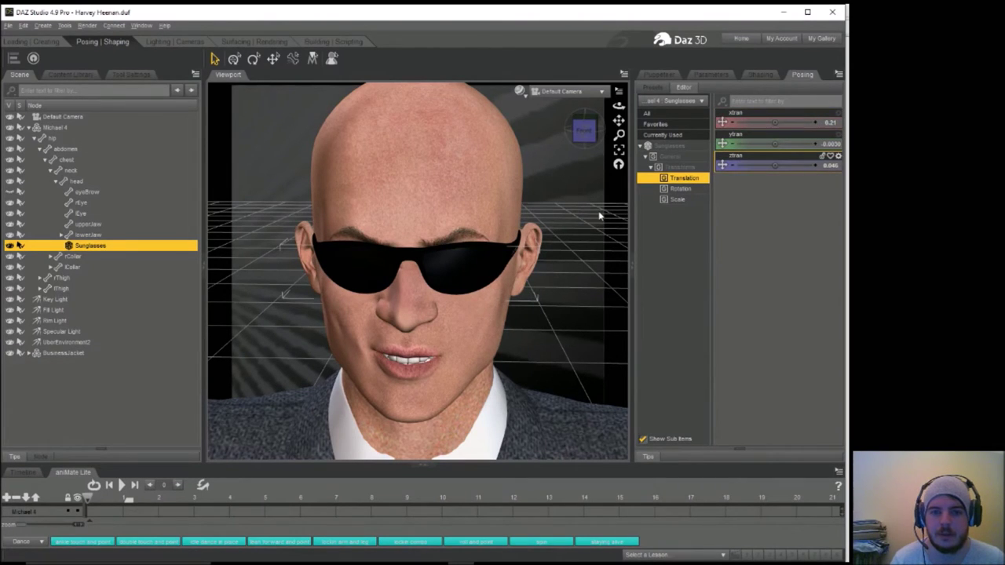
Lower the opacity strength of the sunglasses' Lenses surface to about 30% in the Surfacing | Rendering layout.
click(468, 257)
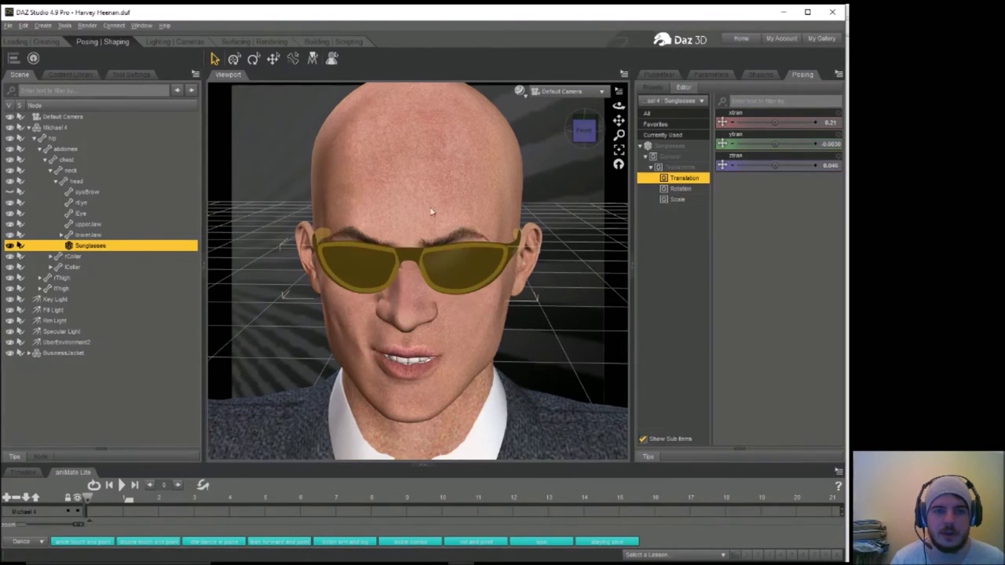
click(258, 41)
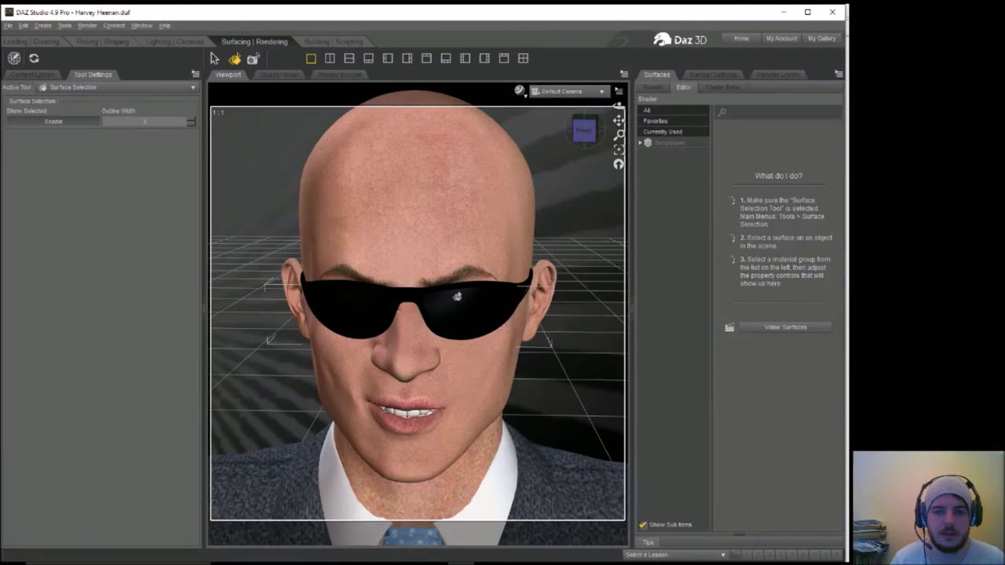
click(460, 329)
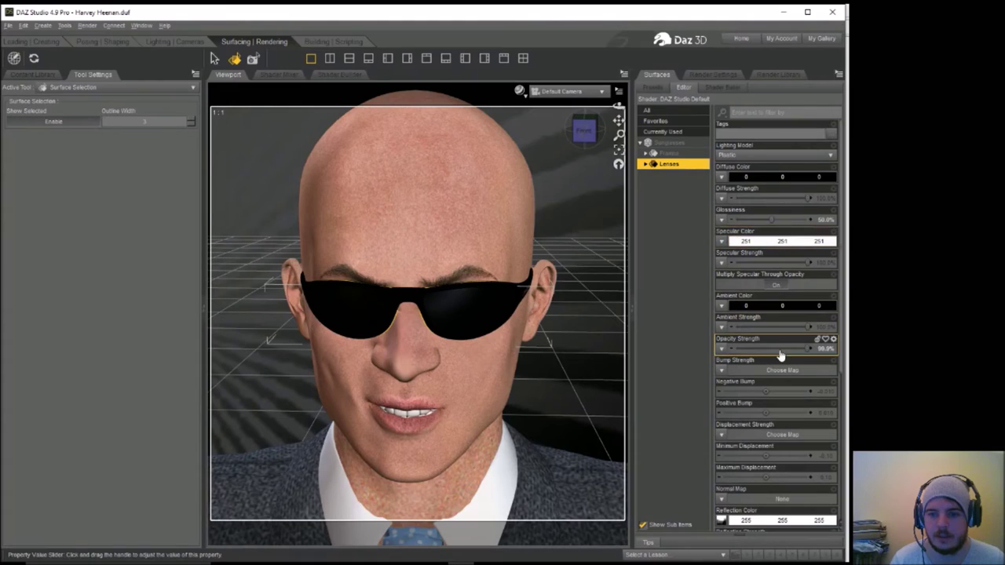
drag(806, 348, 763, 352)
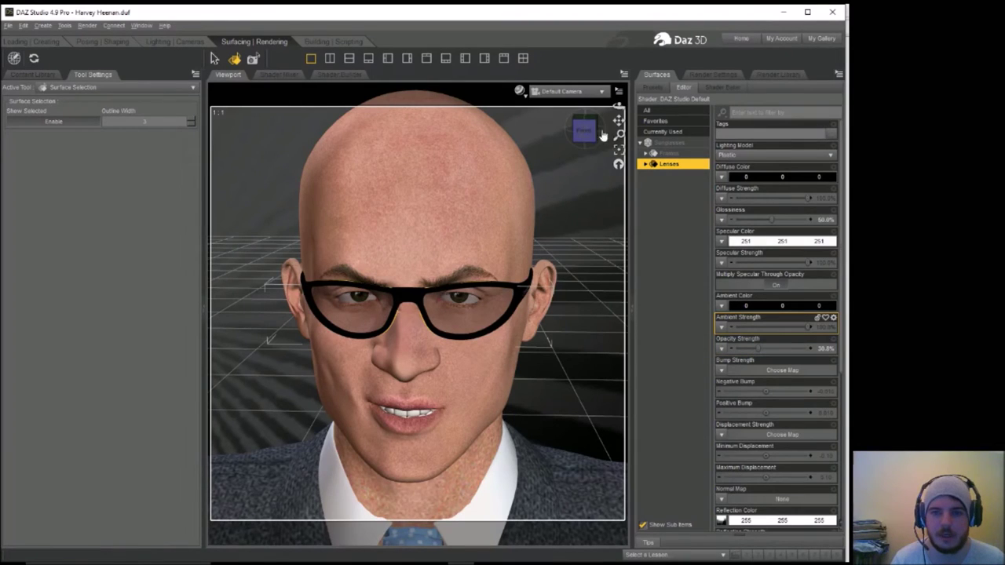
mouse_move(549, 165)
mouse_down()
mouse_move(534, 169)
mouse_move(544, 160)
mouse_up()
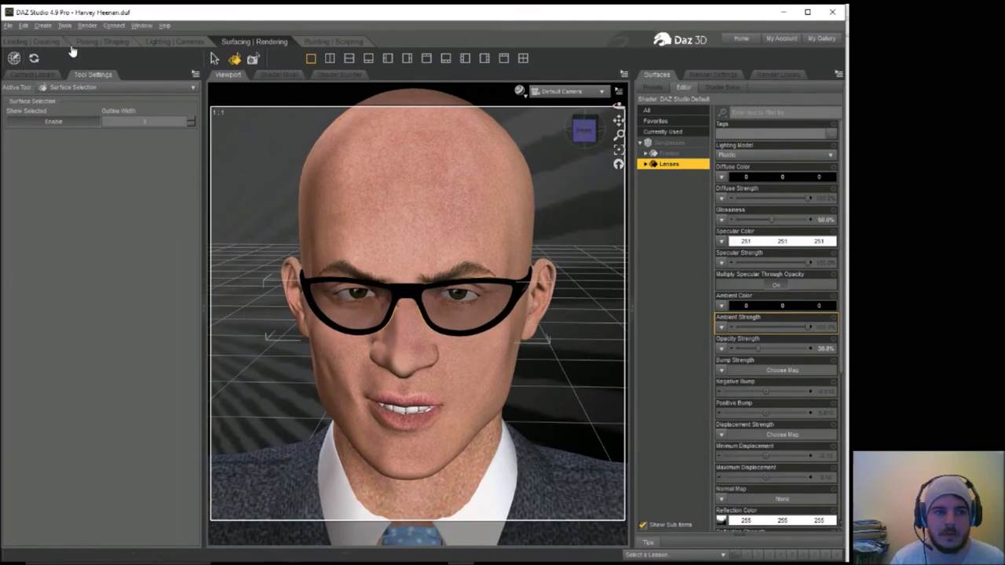
Load Leandro Hair from the Hair folder of the Poser library into the scene in the Loading | Creating layout.
click(49, 42)
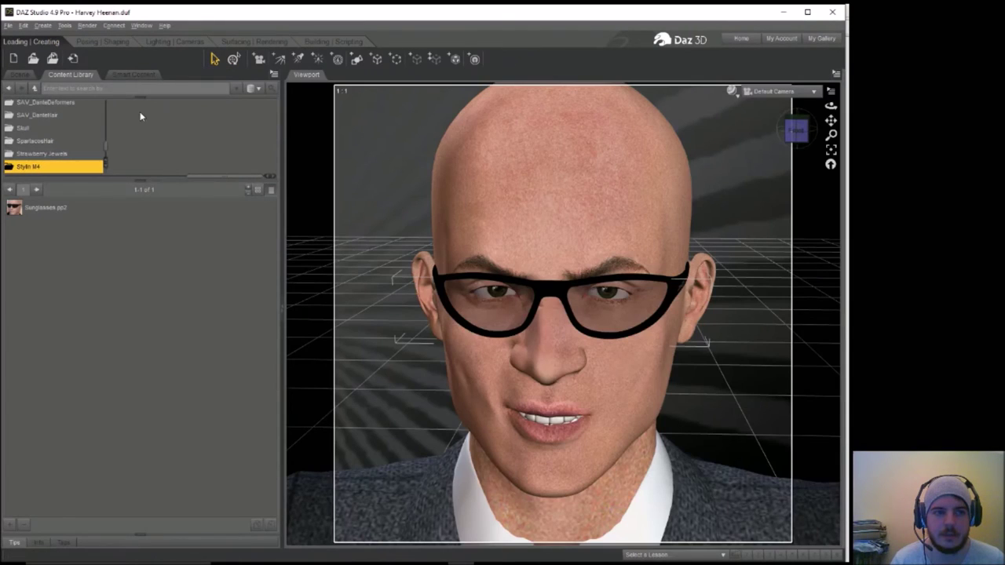
click(94, 43)
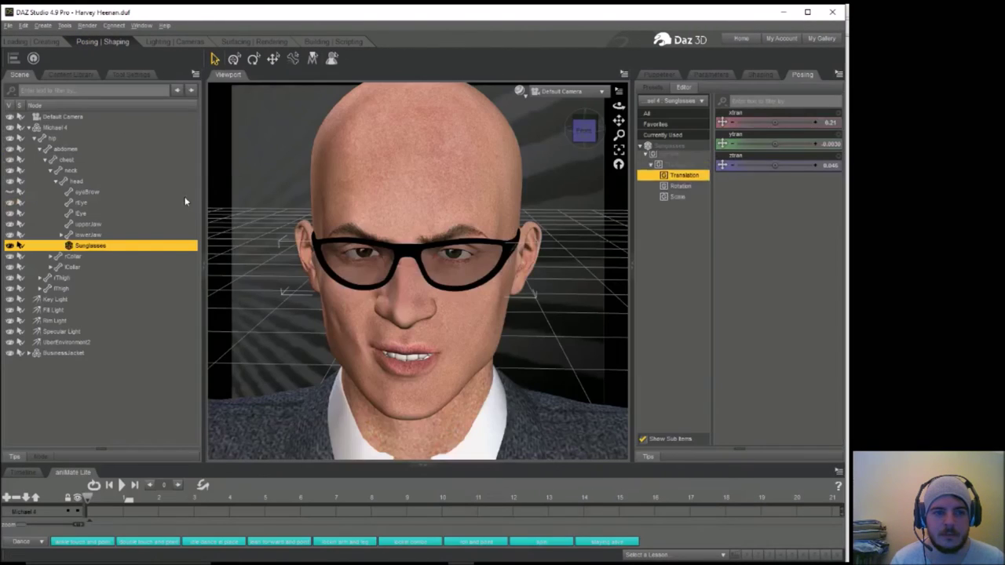
click(43, 42)
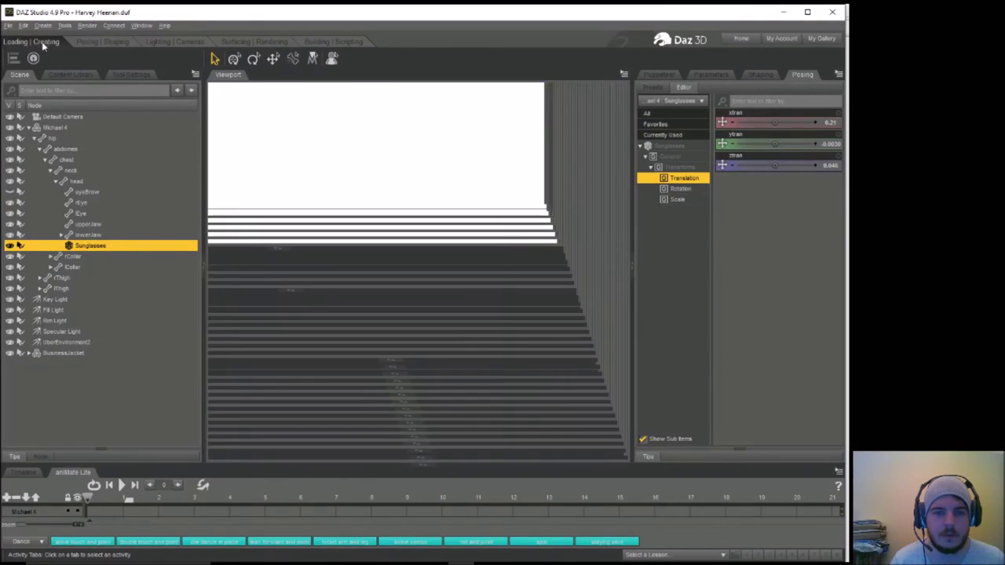
drag(207, 178, 113, 177)
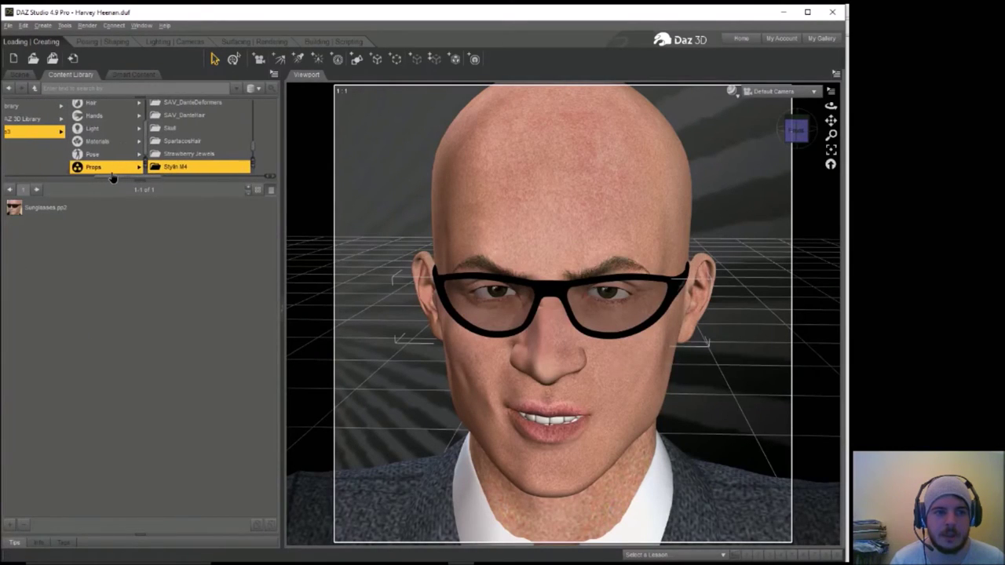
click(108, 109)
drag(248, 112, 247, 143)
click(196, 133)
drag(45, 213, 504, 167)
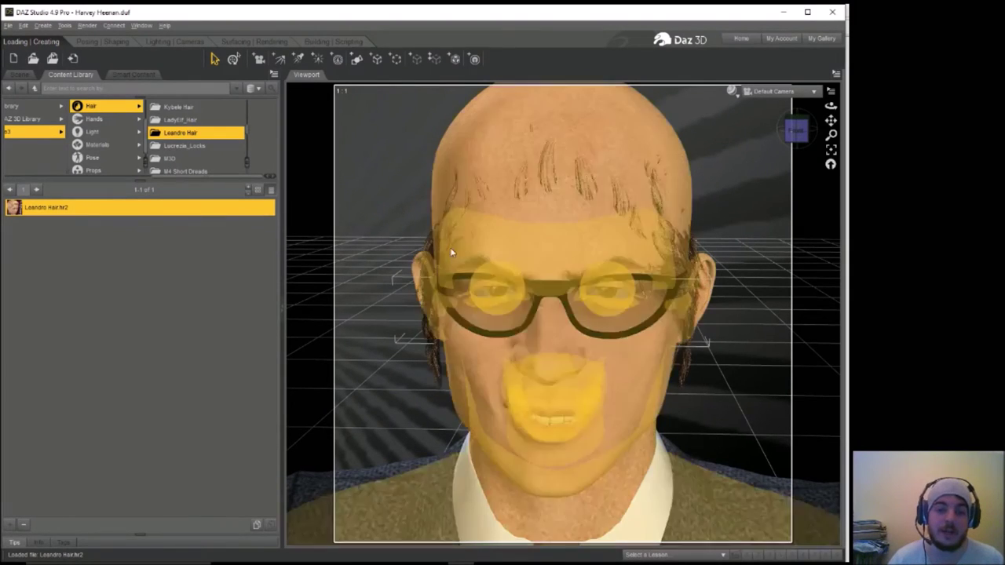
Raise the Leandro hair along the Y axis in the Posing | Shaping layout until it covers the top of the head.
click(495, 168)
click(122, 44)
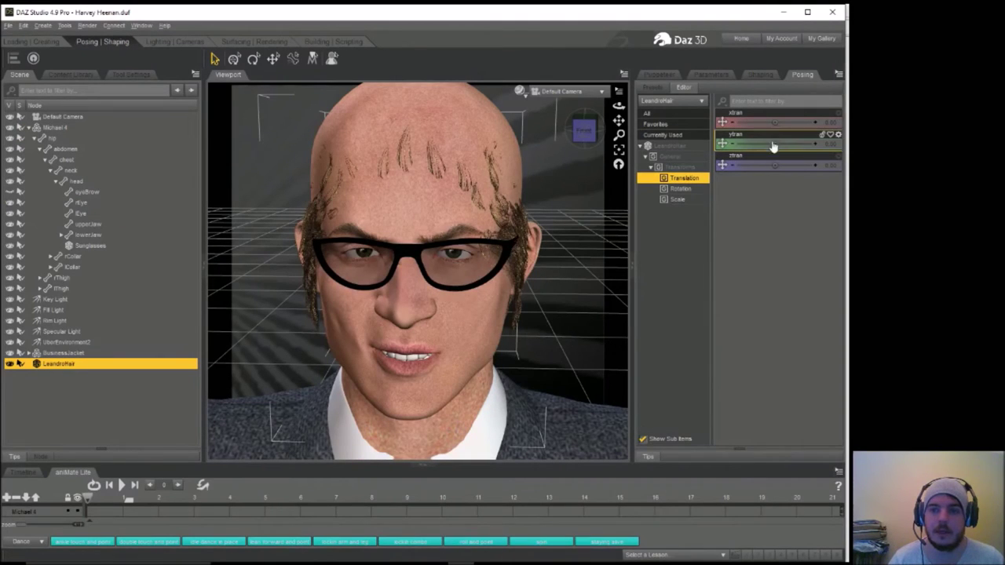
drag(775, 144, 789, 144)
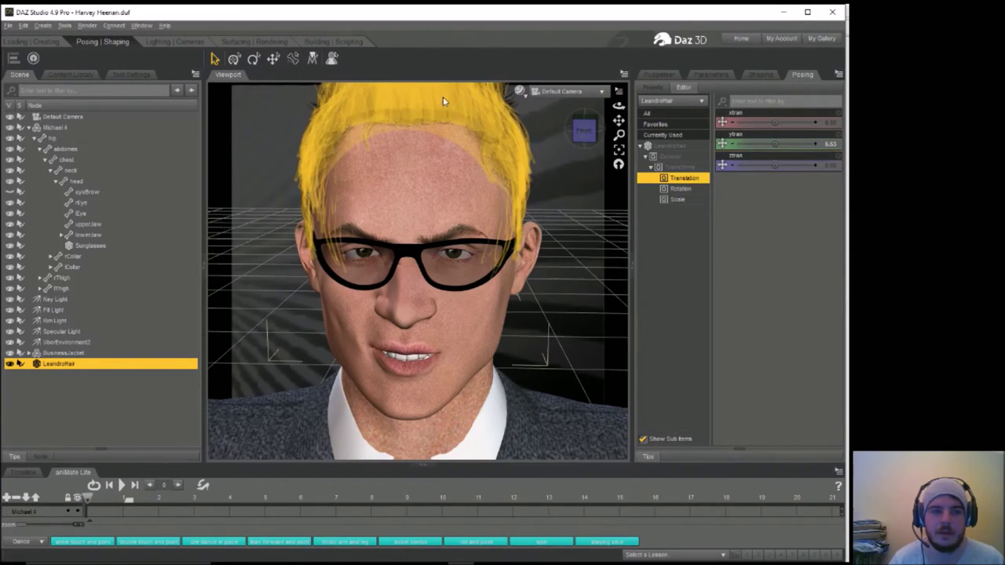
Open the MAT Leandro Hair folder in the Pose folder of the Poser library in the Loading | Creating layout.
click(46, 42)
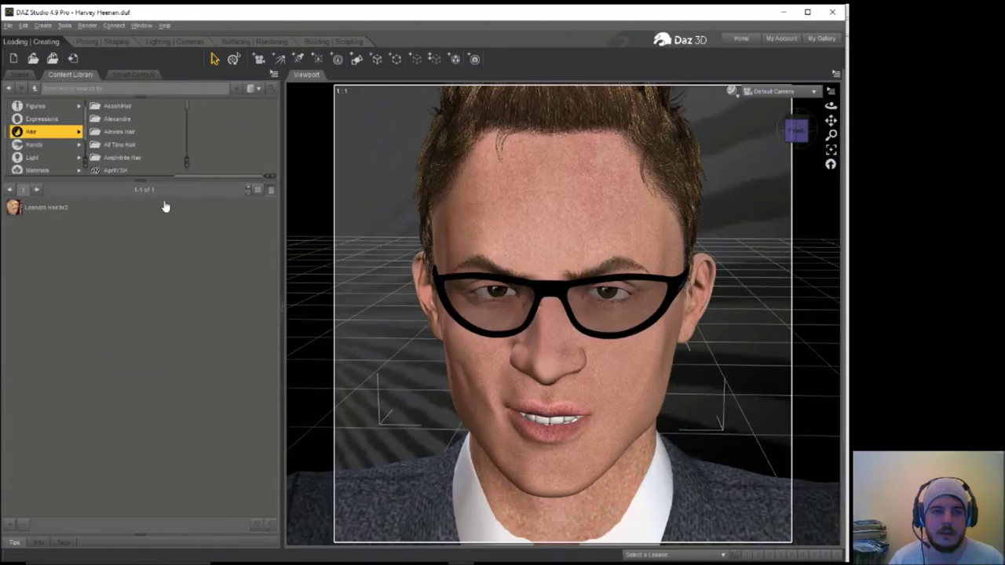
drag(209, 177, 173, 178)
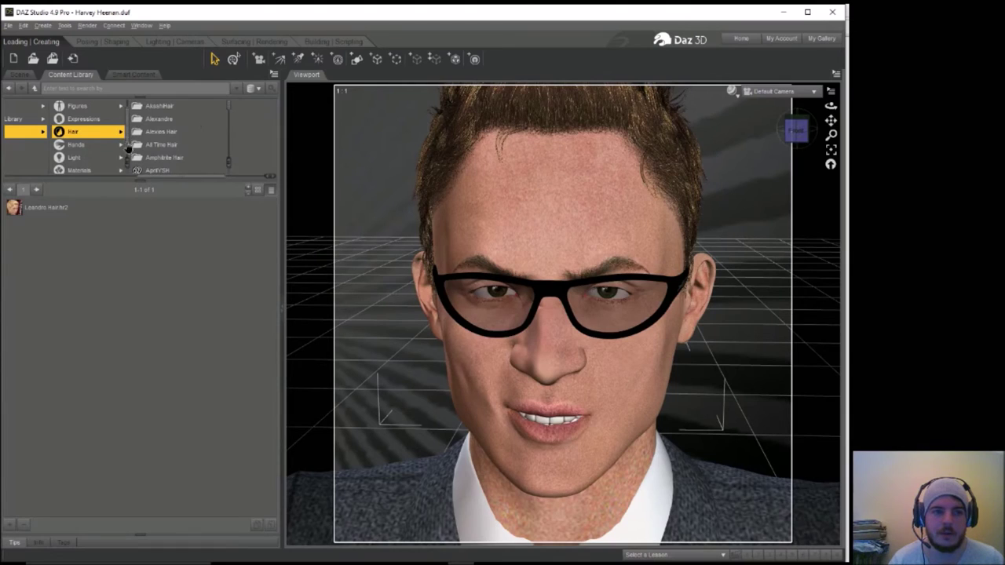
scroll(99, 156, down, 2)
click(78, 155)
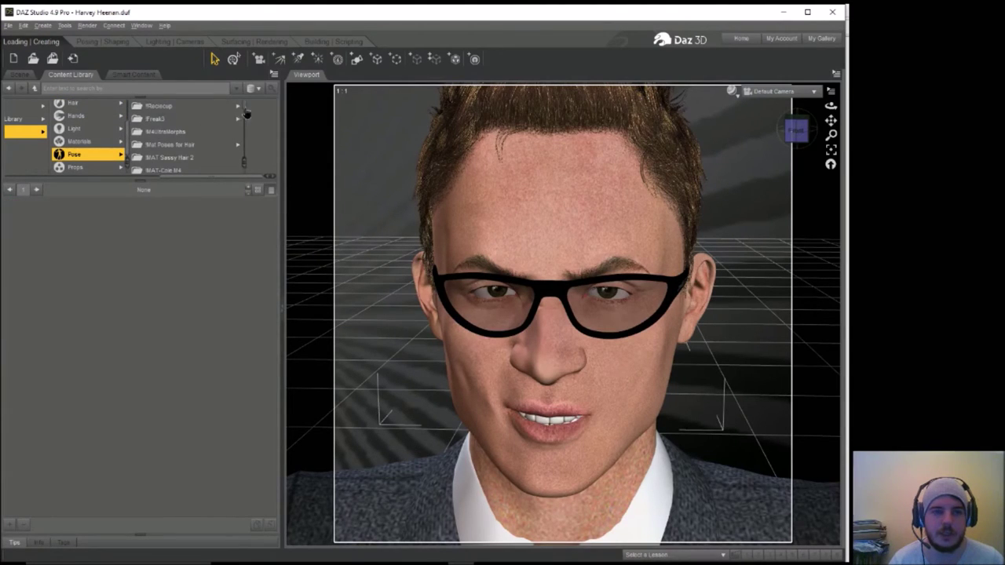
scroll(246, 114, down, 3)
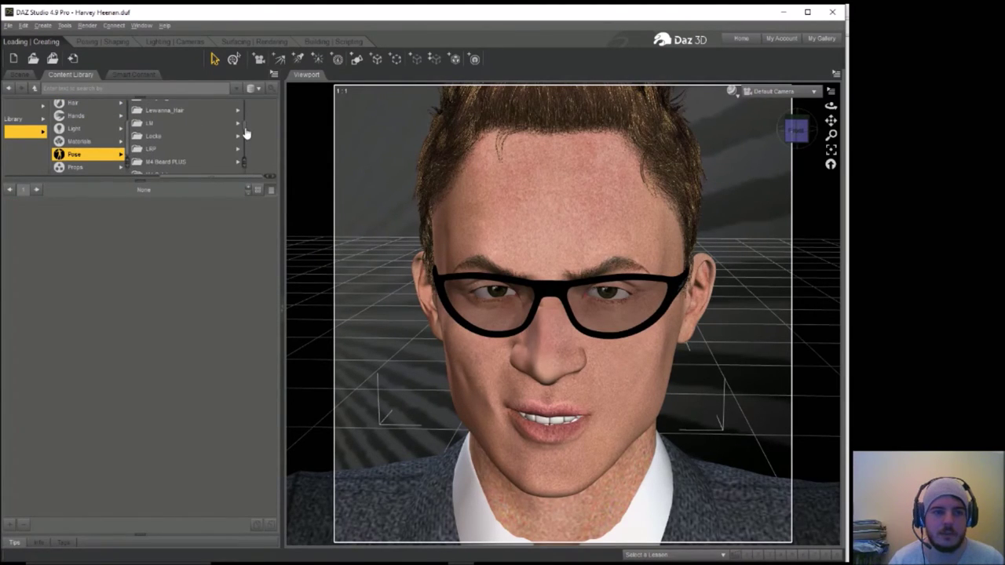
scroll(246, 134, down, 5)
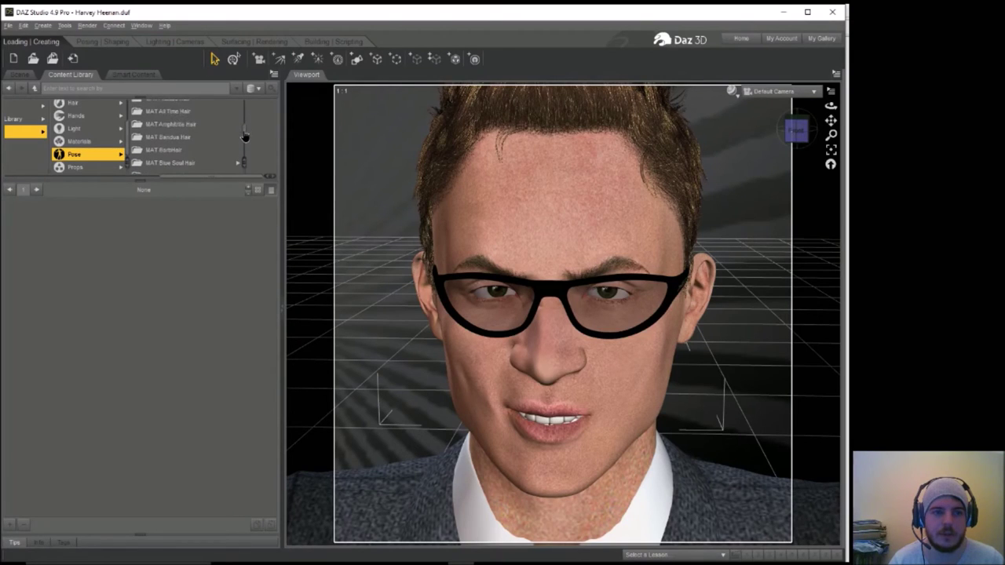
scroll(244, 139, down, 3)
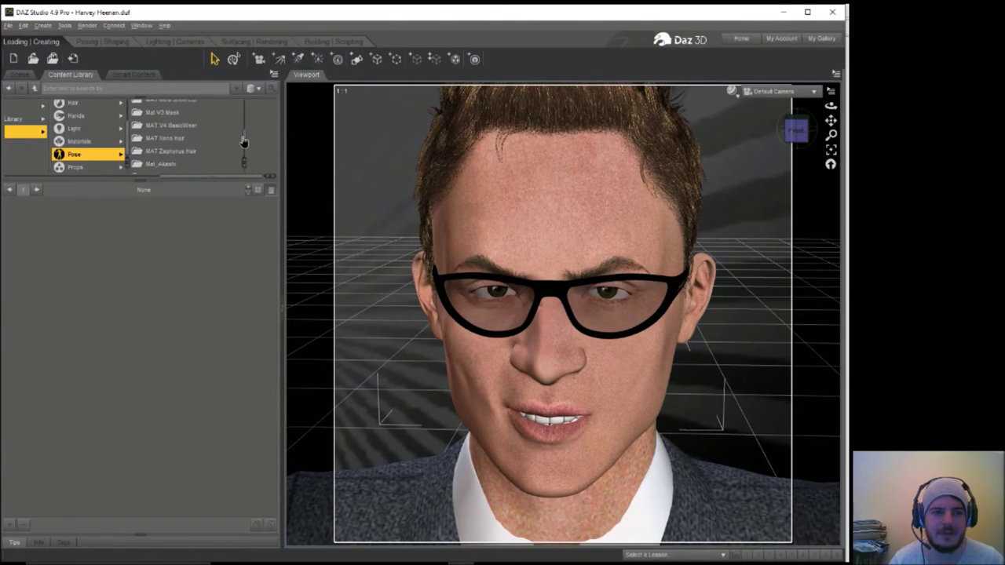
scroll(245, 141, down, 2)
scroll(244, 139, down, 2)
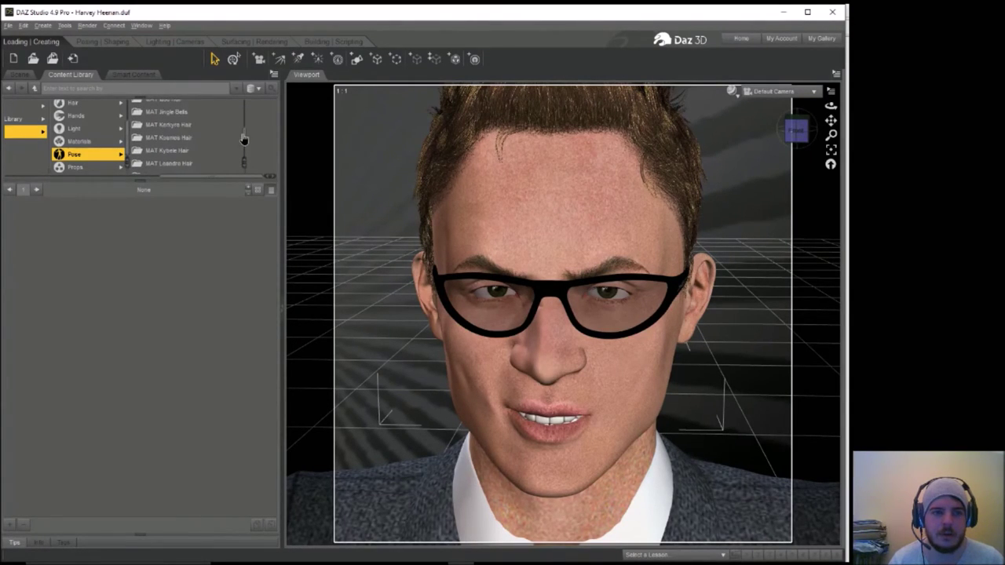
click(186, 164)
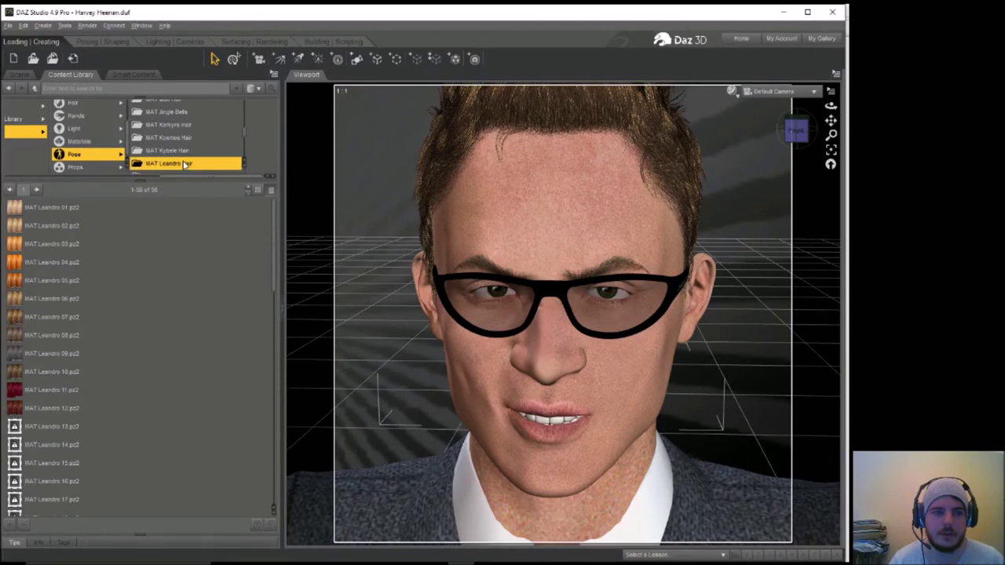
Try the MAT Leandro 08 and MAT Leandro 11 hair colours, and settle on the orange MAT Leandro 03.
double_click(51, 336)
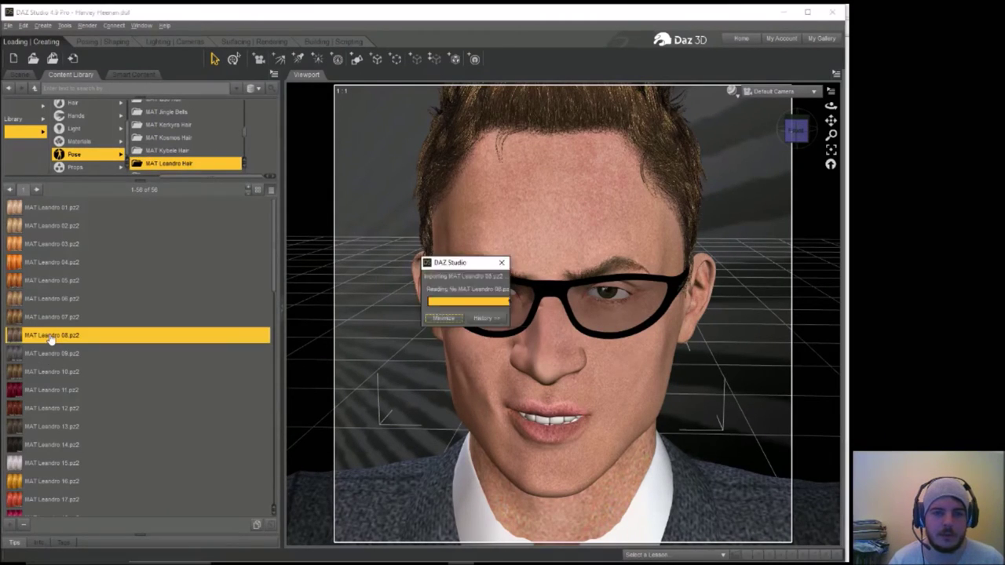
double_click(63, 391)
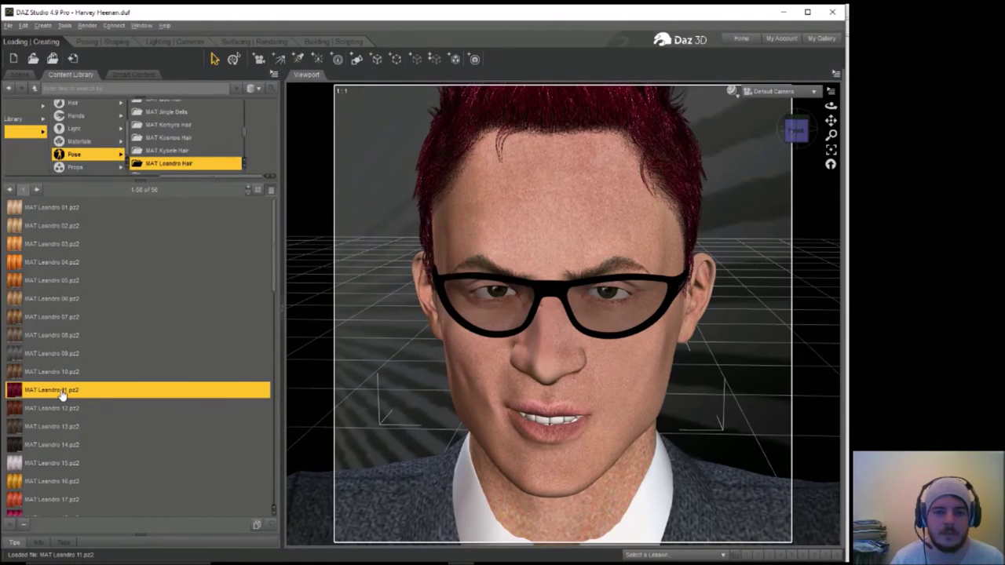
double_click(44, 245)
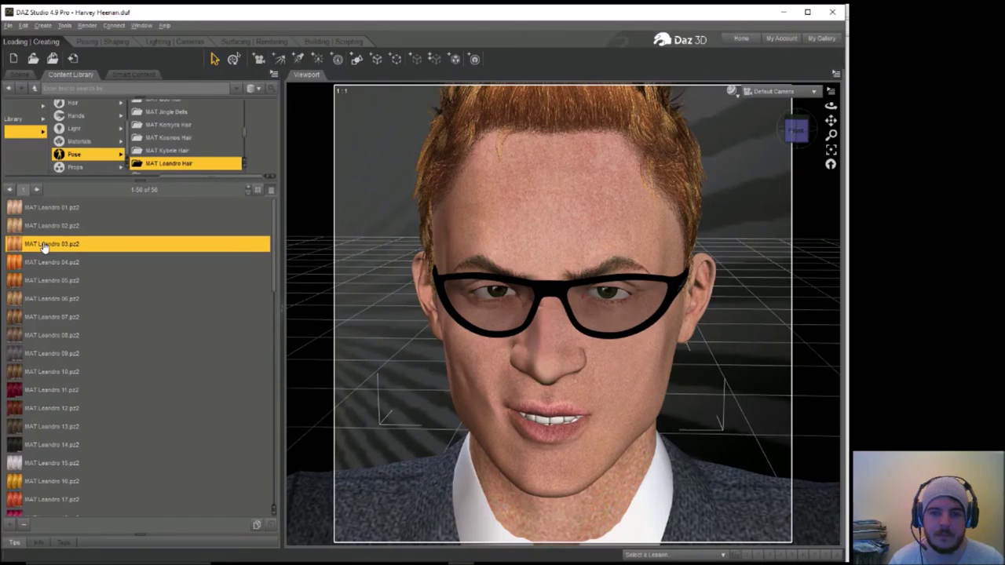
Try the S06 shape preset on the Leandro hair, and finish with the S07 preset.
drag(275, 257, 277, 392)
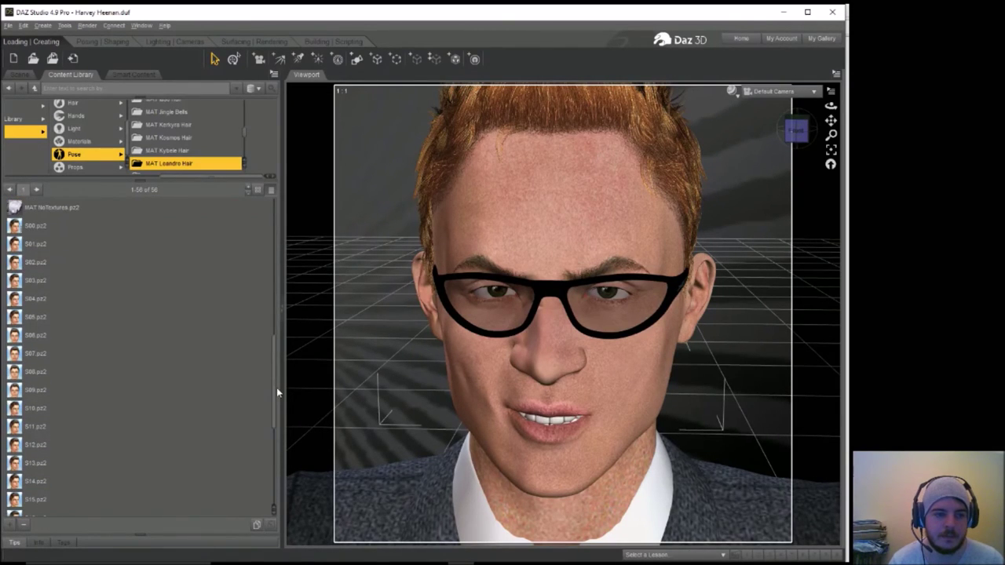
double_click(40, 338)
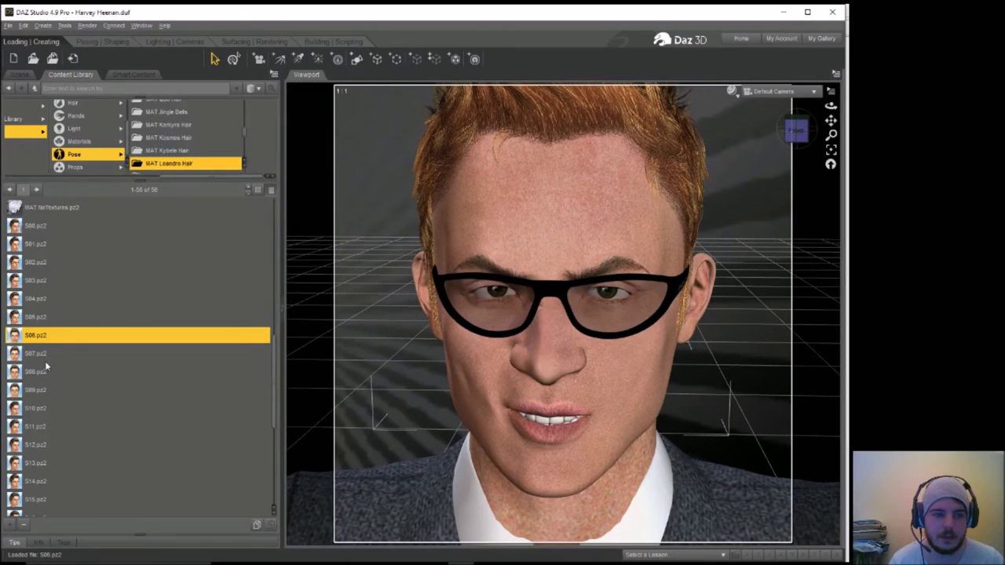
click(45, 355)
double_click(44, 355)
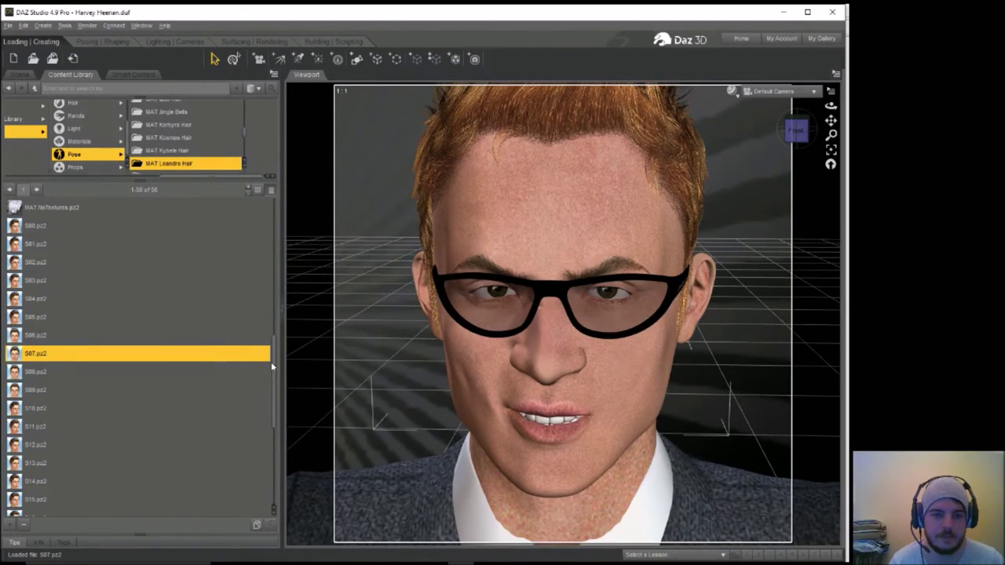
drag(275, 369, 273, 249)
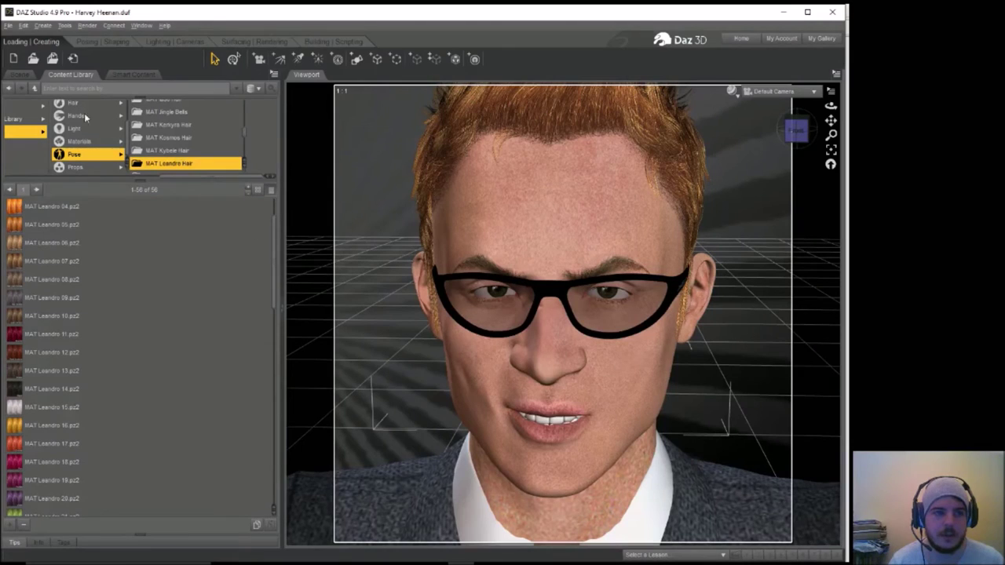
Open the Beard_M4 folder in the Figures folder of the Poser library.
click(23, 75)
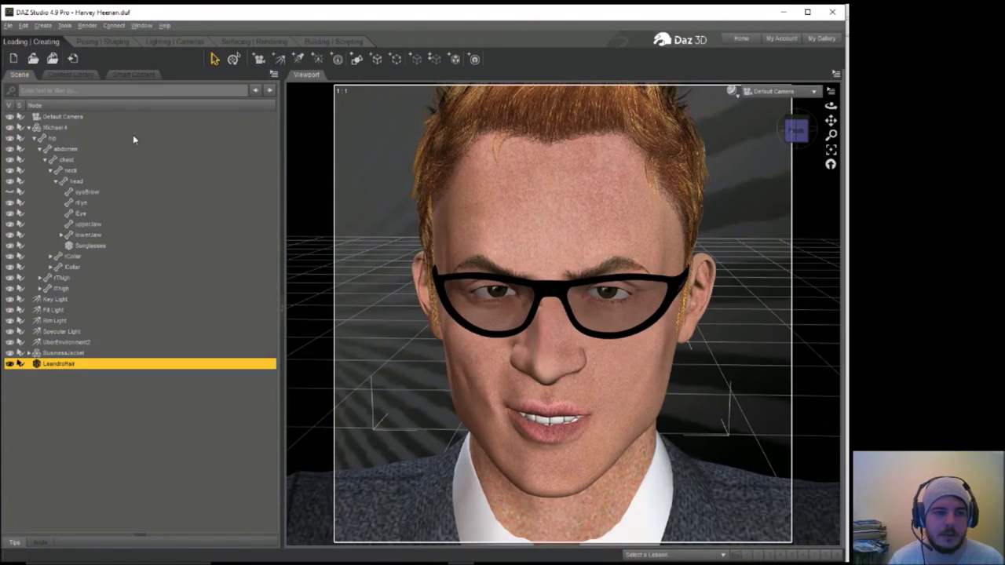
click(88, 75)
drag(180, 177, 163, 177)
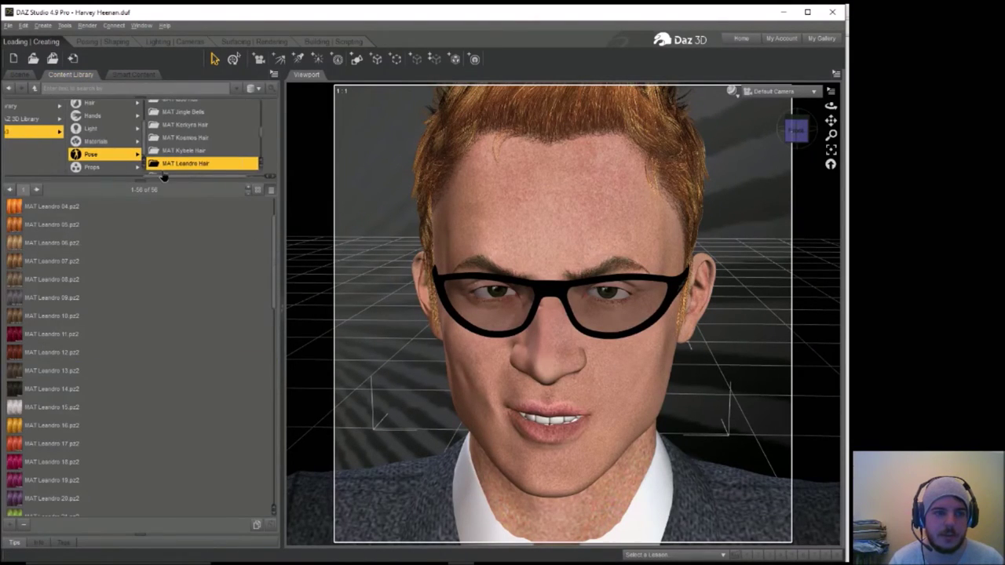
scroll(144, 151, up, 1)
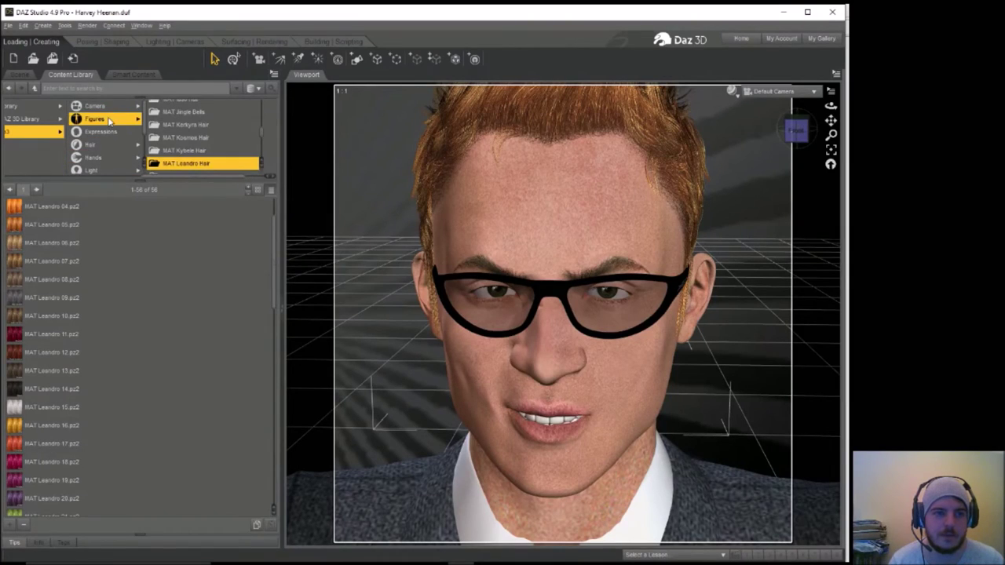
click(83, 118)
click(180, 119)
scroll(220, 121, down, 3)
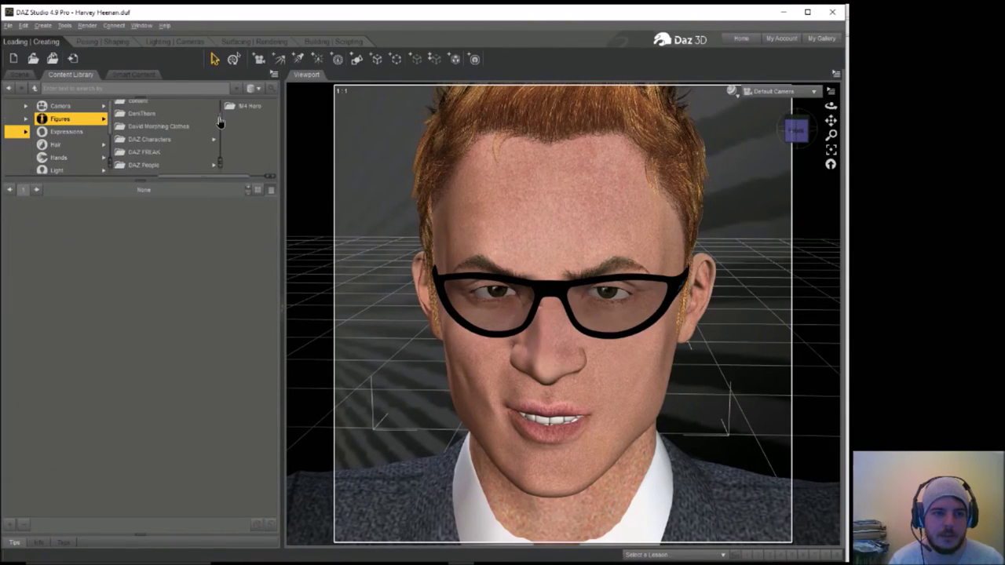
scroll(221, 117, up, 3)
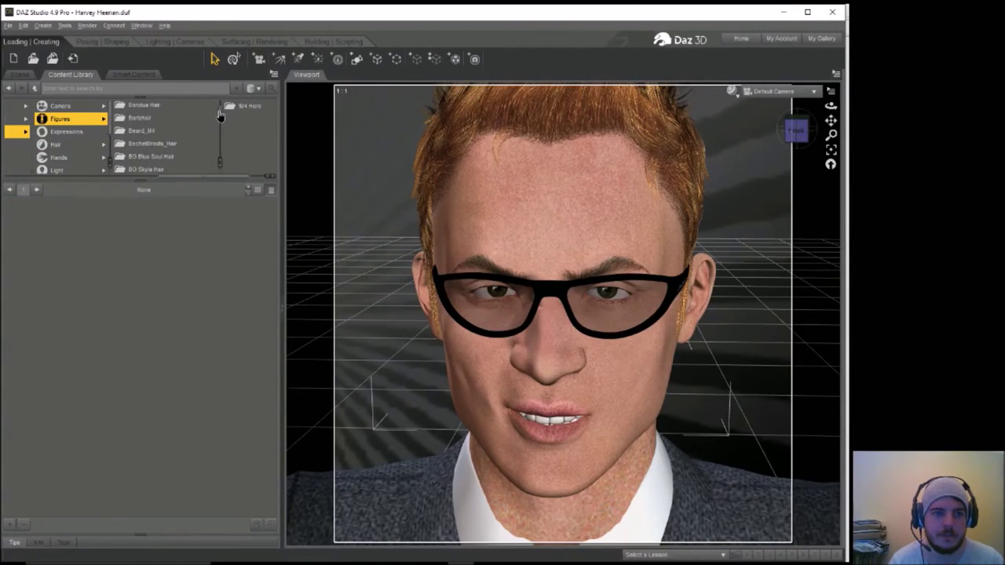
click(160, 158)
click(152, 147)
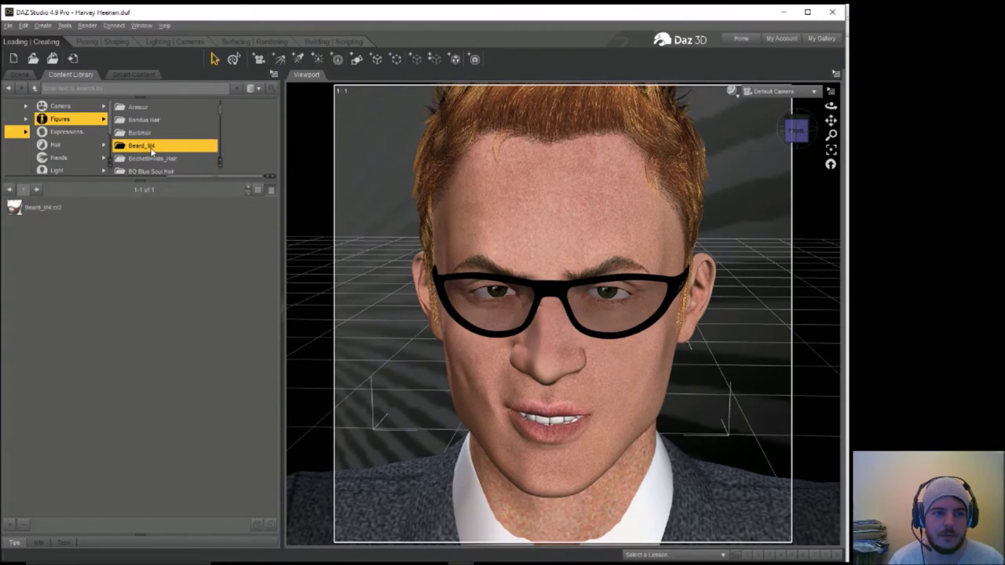
Load the Beard_M4 figure into the scene and select it in the scene hierarchy.
drag(47, 210, 367, 254)
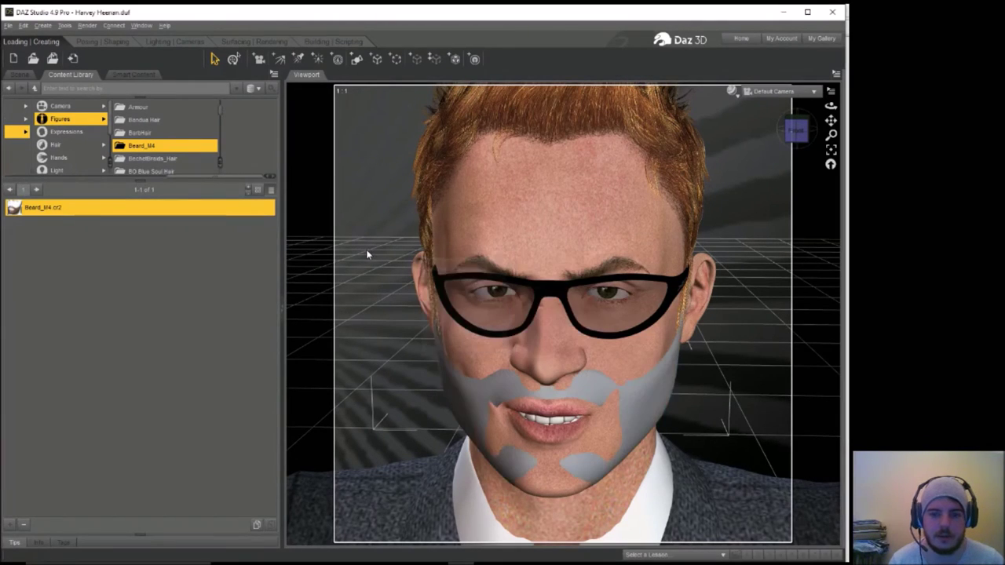
click(19, 74)
click(50, 375)
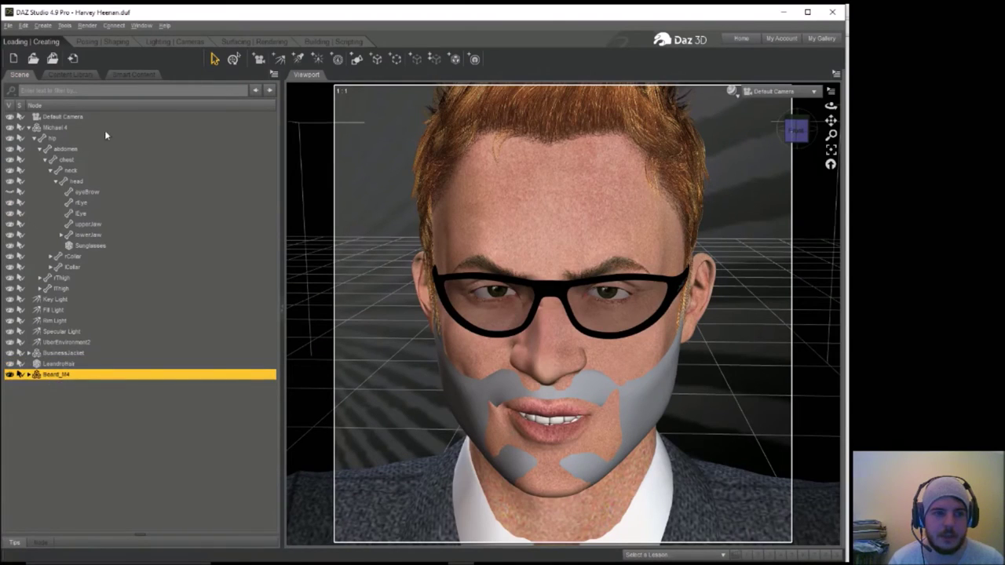
Open the Dark beard presets of M4 Beard PLUS in the library's Pose folder.
click(71, 75)
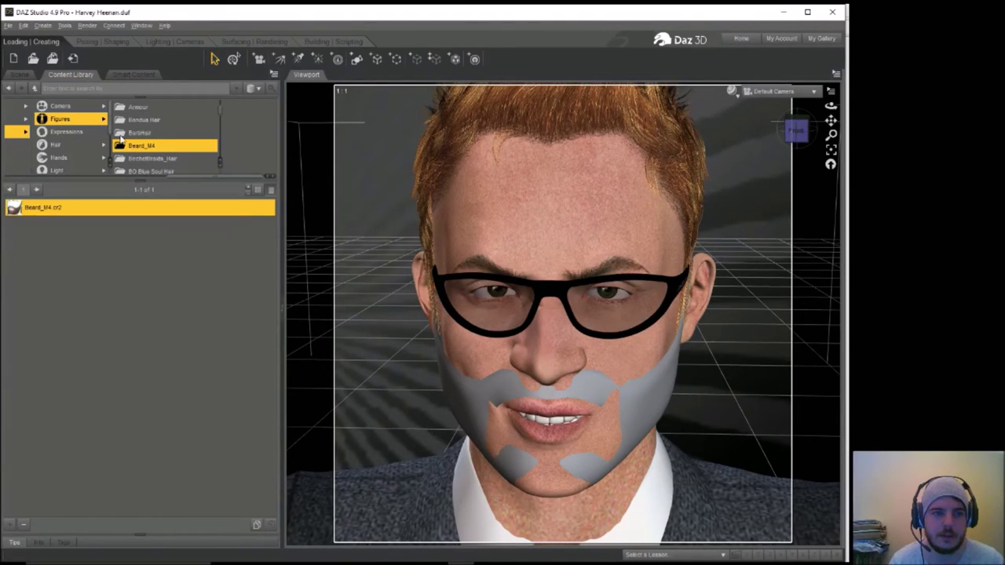
scroll(79, 138, down, 1)
click(57, 154)
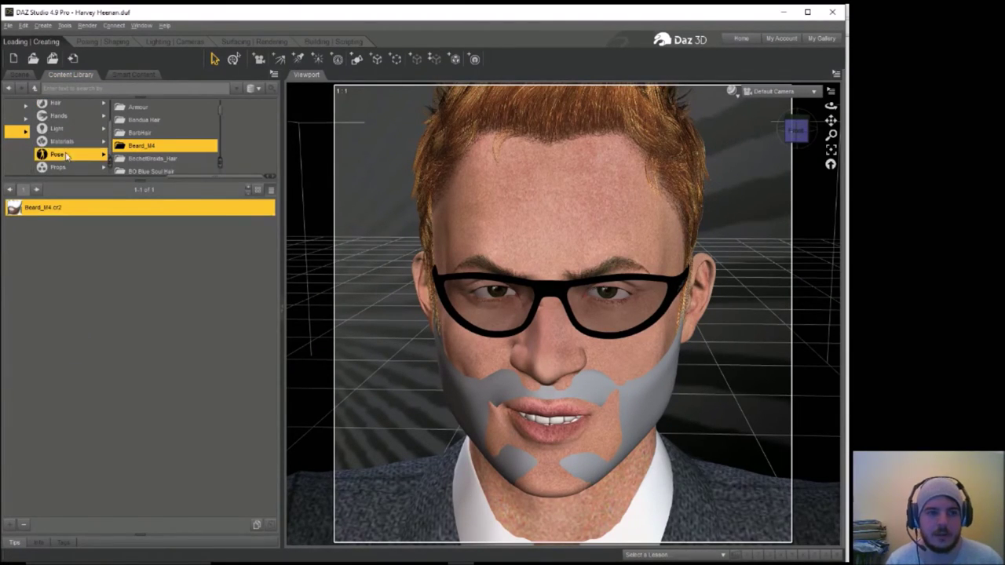
drag(226, 107, 227, 136)
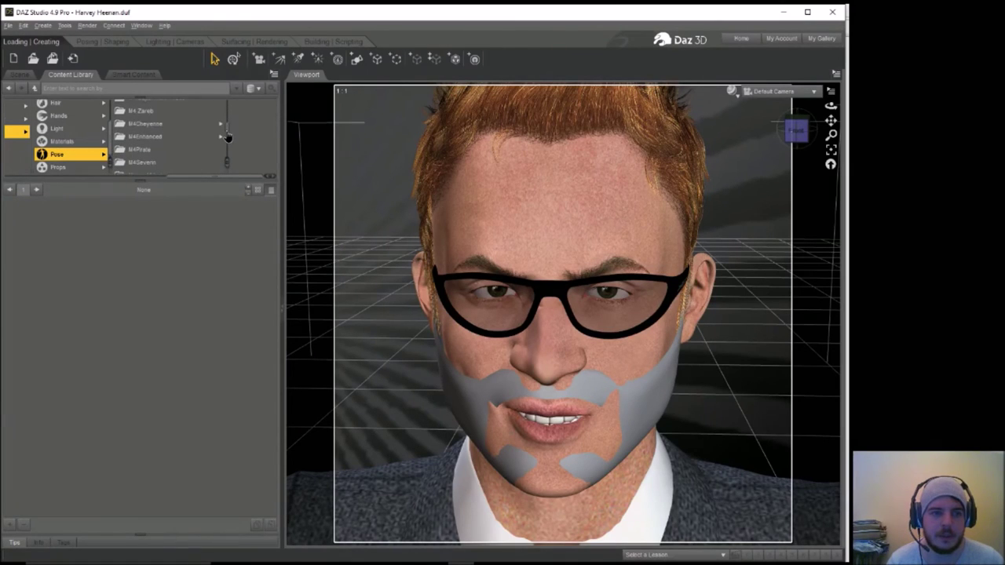
scroll(228, 137, down, 3)
scroll(227, 137, up, 3)
scroll(226, 163, up, 1)
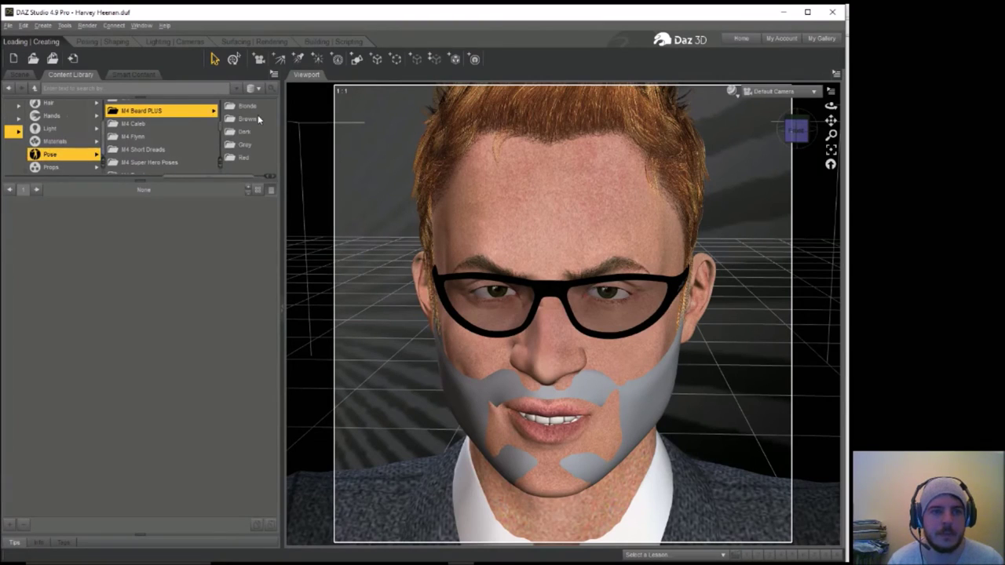
click(246, 133)
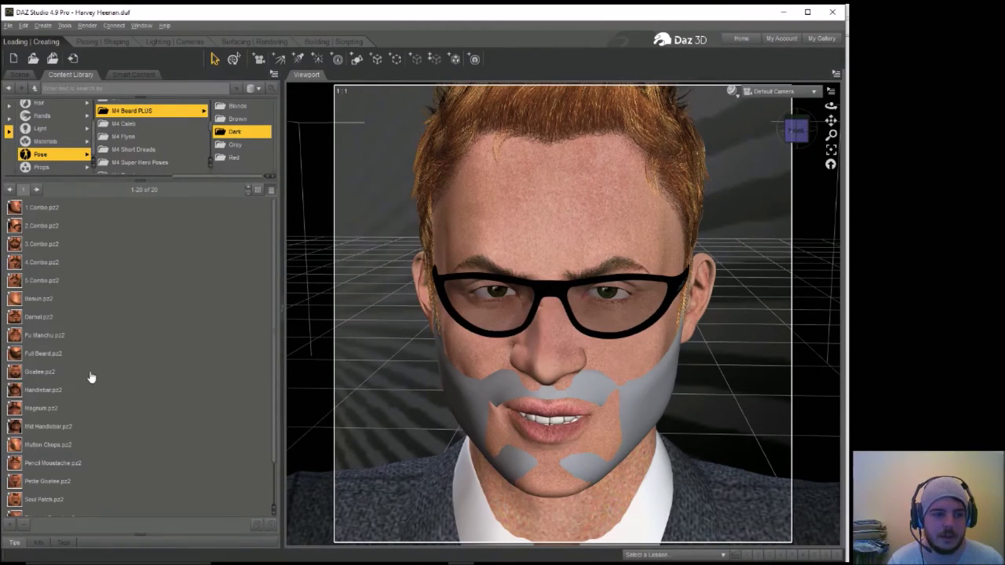
Apply the dark Soul Patch preset to the Beard_M4 figure.
drag(275, 292, 279, 350)
click(39, 454)
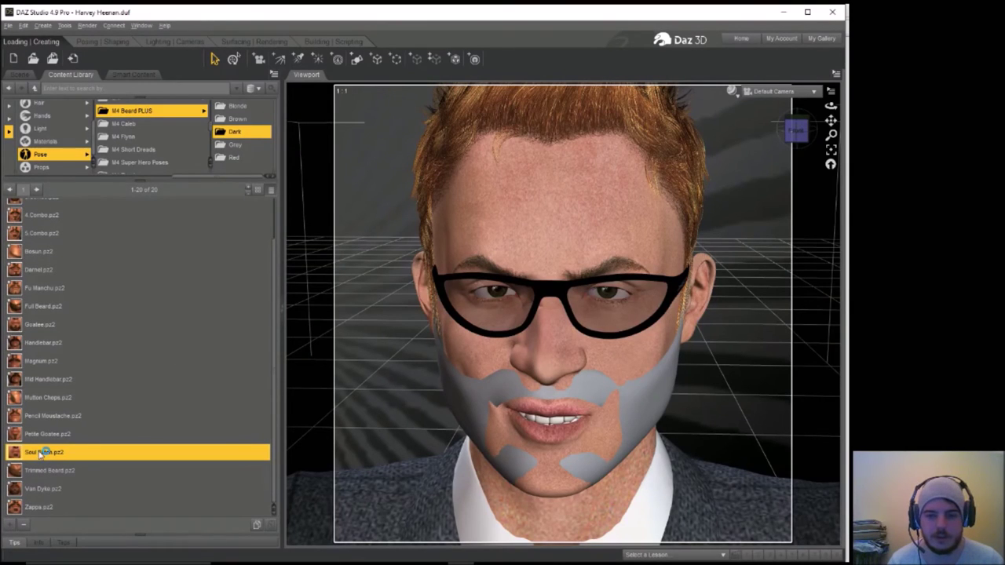
double_click(40, 454)
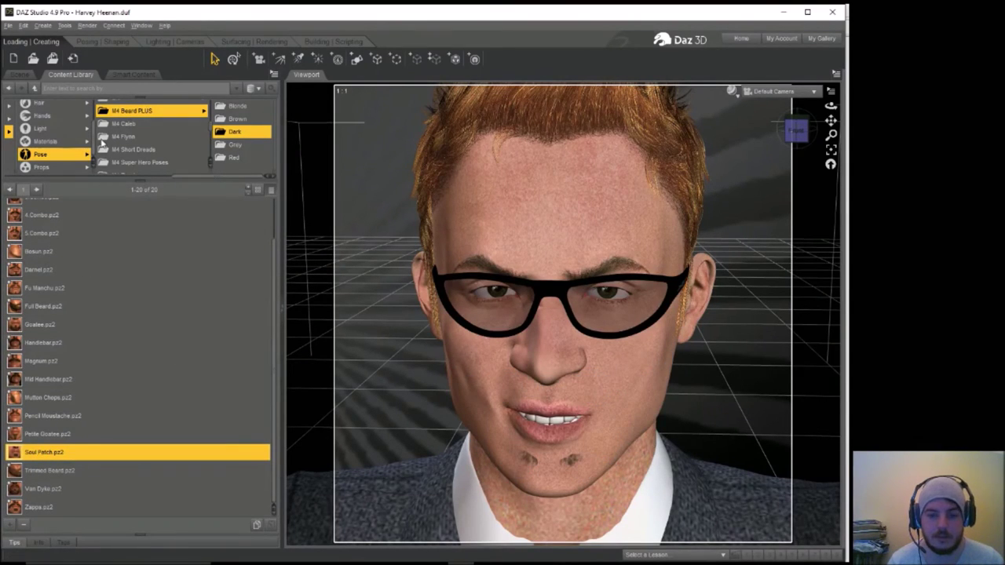
Reposition the Beard_M4 figure on the chin with a Y translation of -0.45 and a Z translation of 0.50.
click(92, 43)
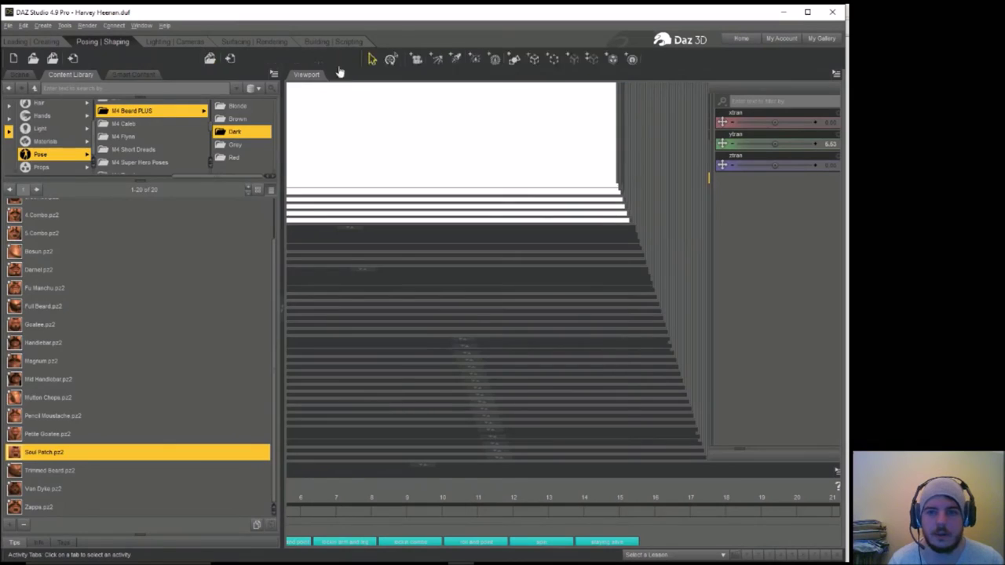
drag(773, 166, 783, 165)
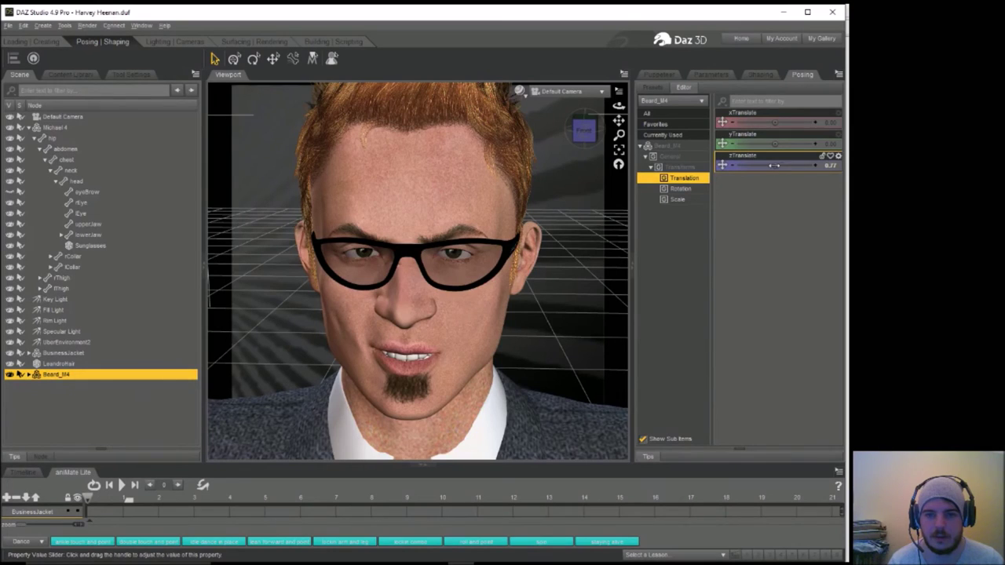
drag(774, 144, 772, 165)
mouse_move(776, 166)
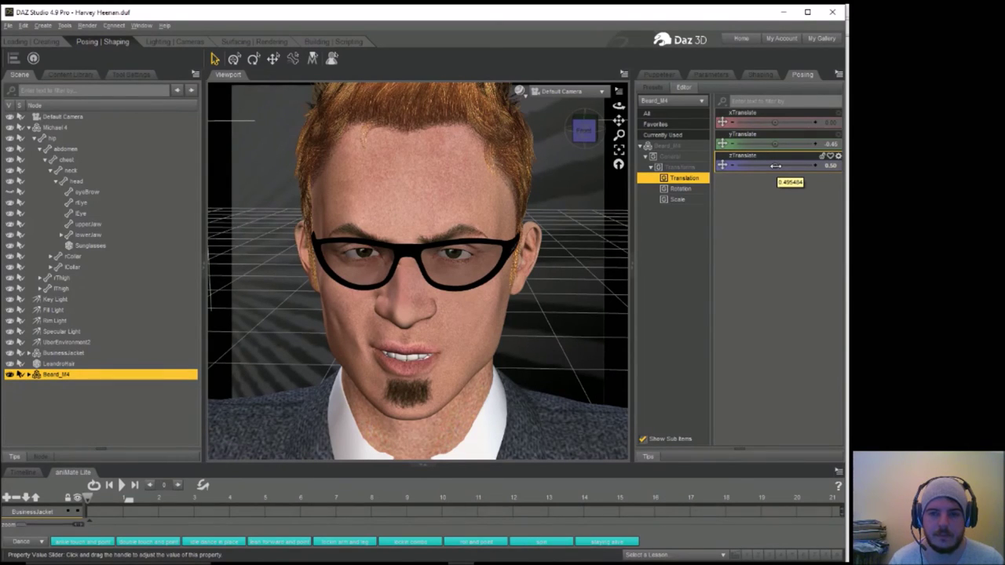
Check the beard's shaping morphs and narrow the Beard_M4 figure to an X scale of about 71%.
click(759, 76)
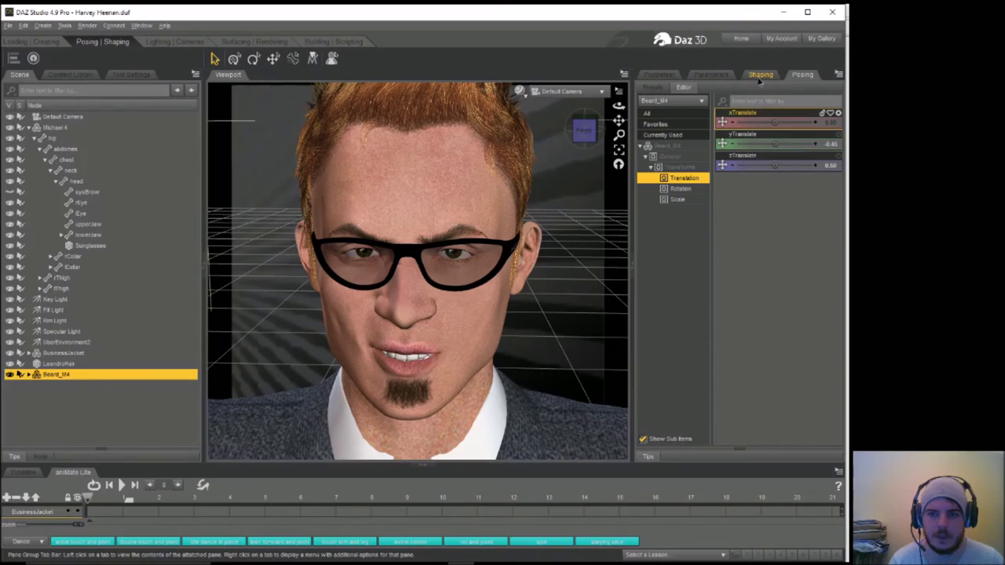
click(640, 147)
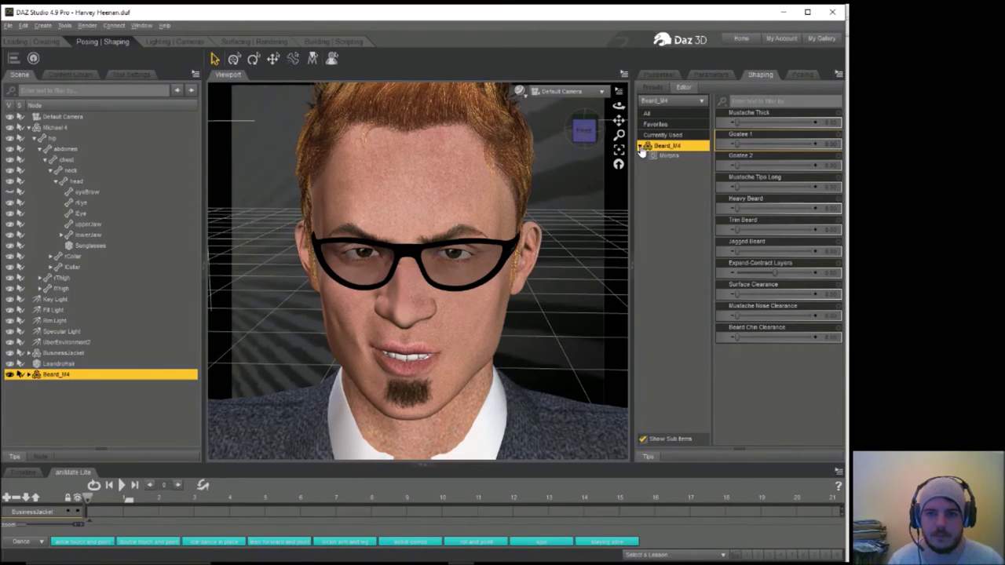
click(802, 76)
click(695, 198)
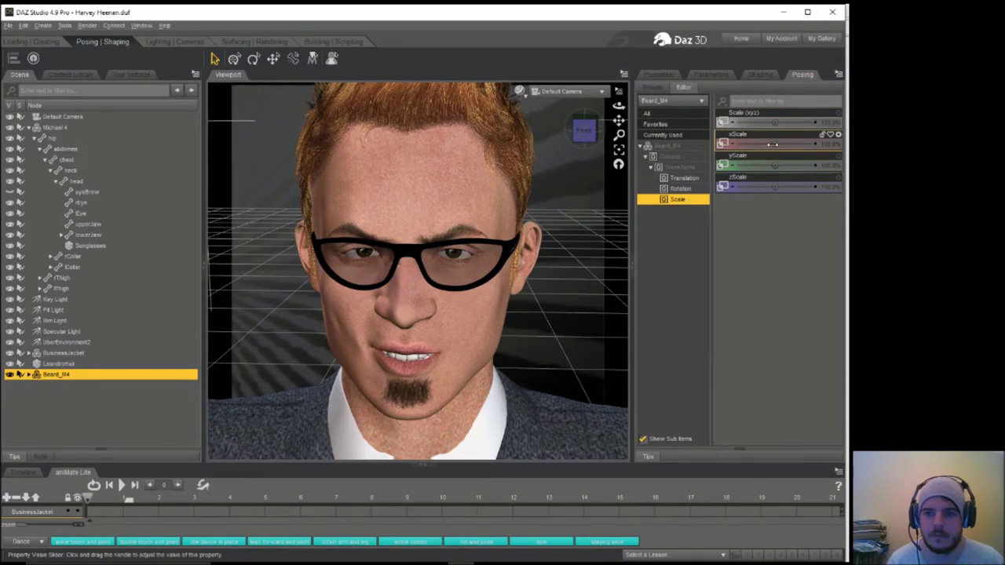
drag(771, 144, 755, 143)
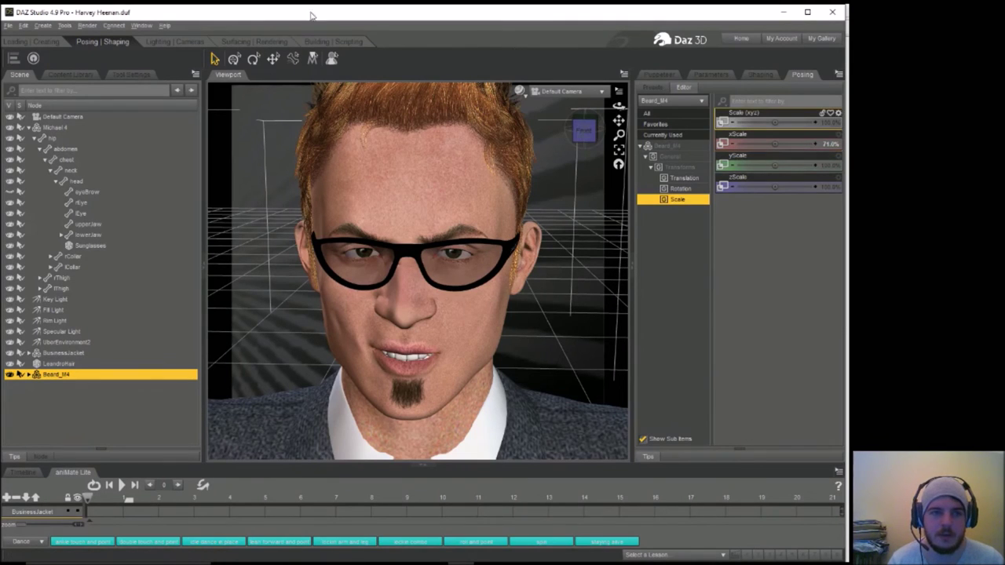
Apply the P3DA_BSocks_BrownPat3 image as the diffuse texture of the business jacket's JacketCloth surface.
click(267, 42)
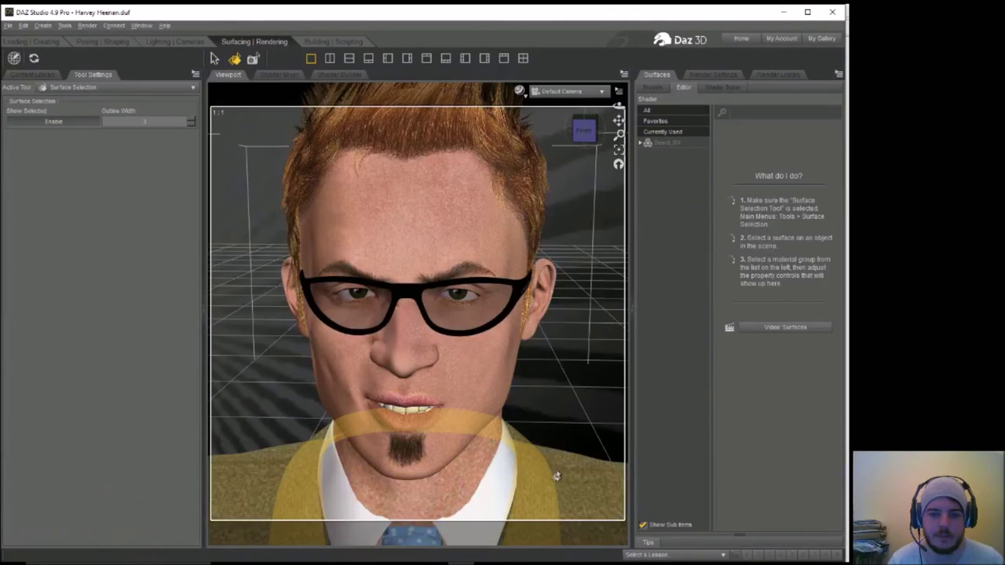
click(556, 477)
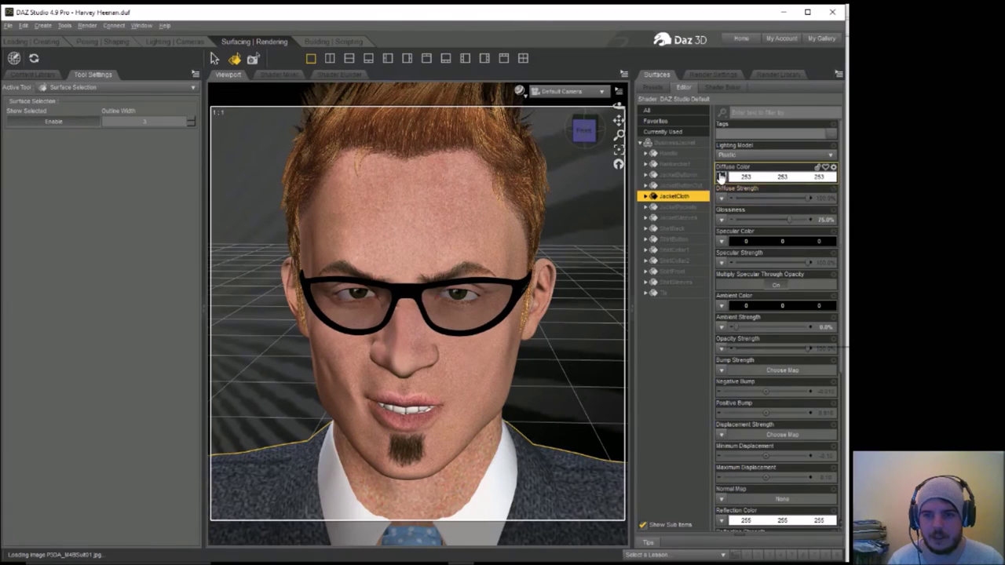
click(721, 178)
click(734, 191)
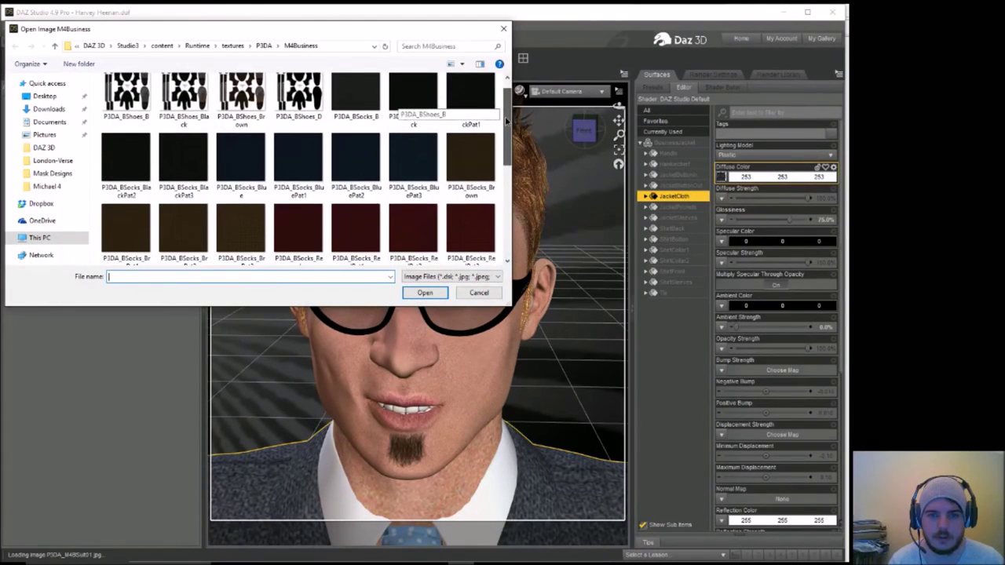
scroll(467, 130, down, 1)
click(244, 183)
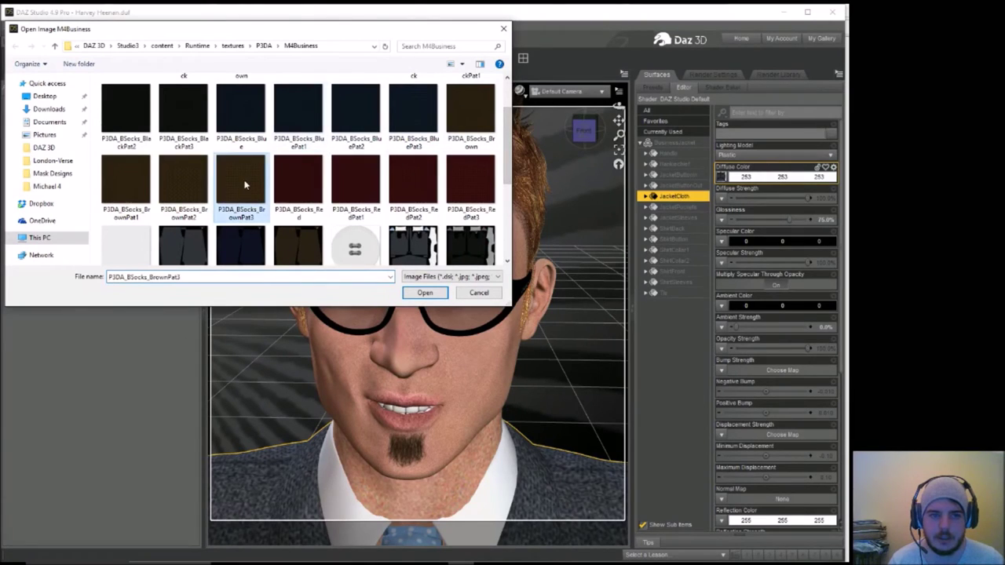
click(412, 293)
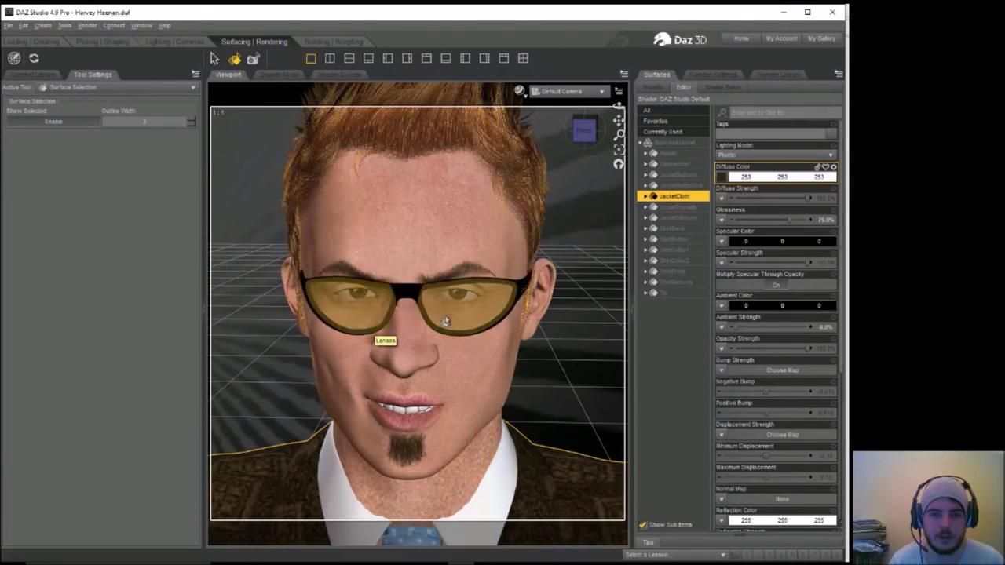
Reframe the head slightly lower in the camera view, render the scene and close the rendered image.
click(499, 488)
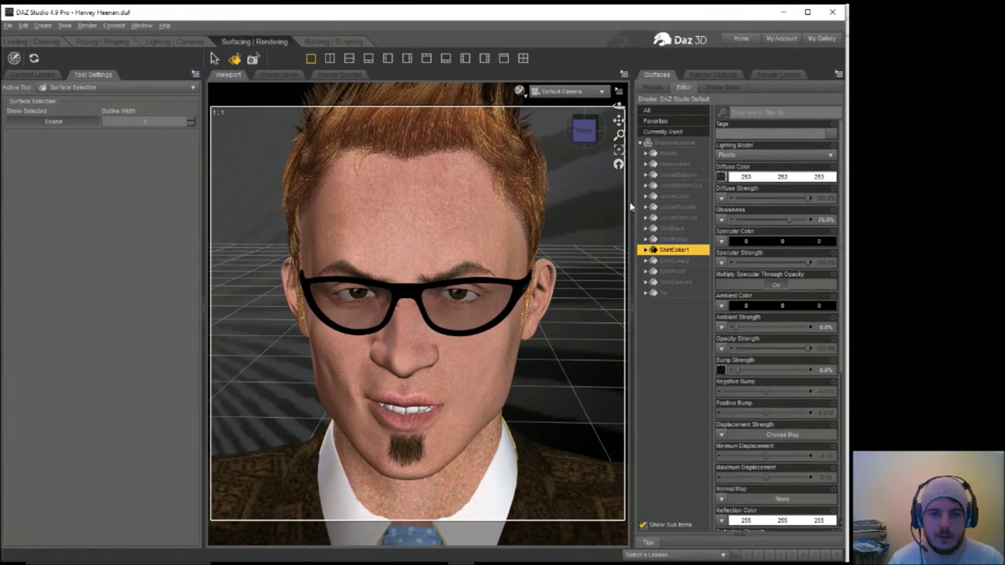
drag(618, 119, 618, 120)
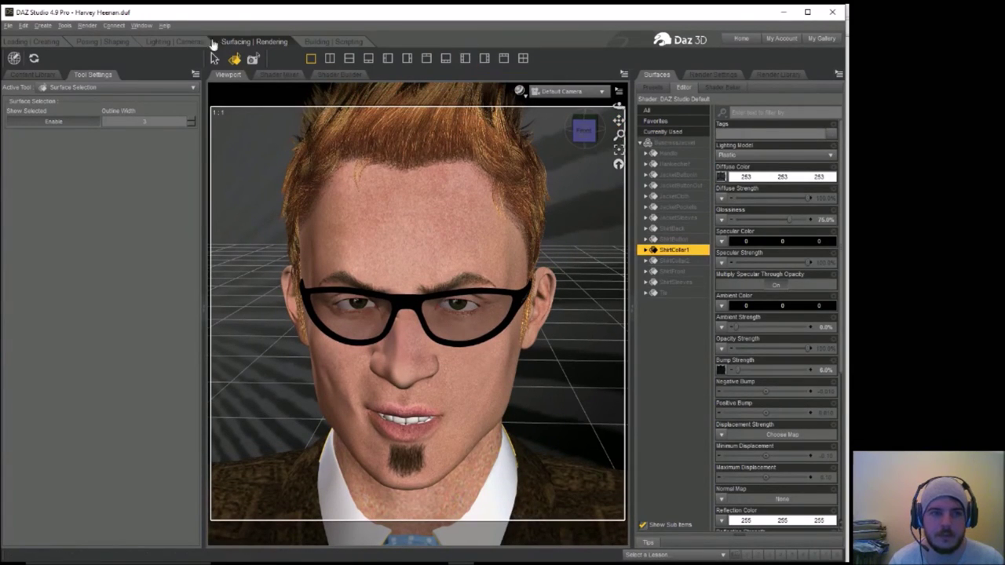
click(87, 25)
click(100, 37)
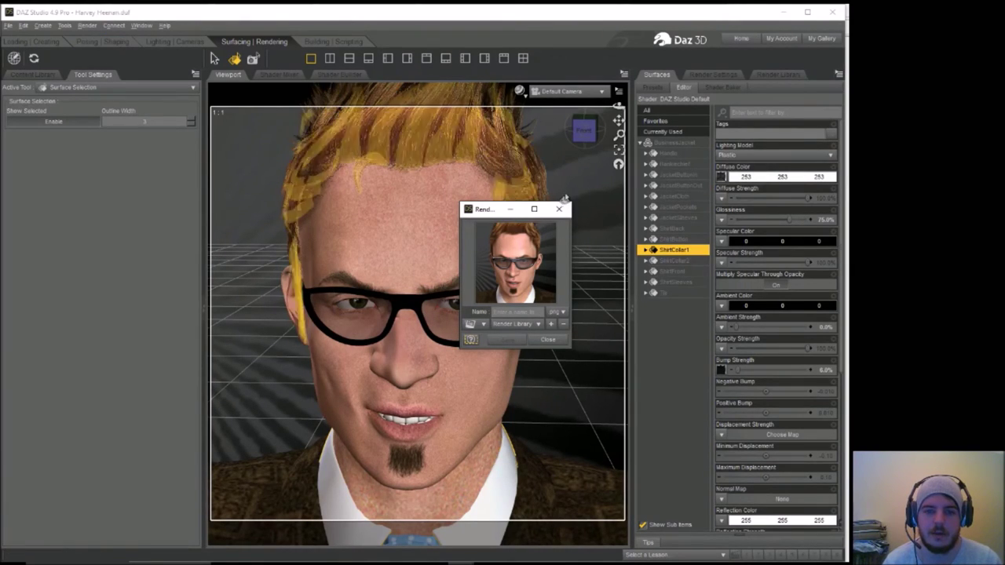
click(560, 215)
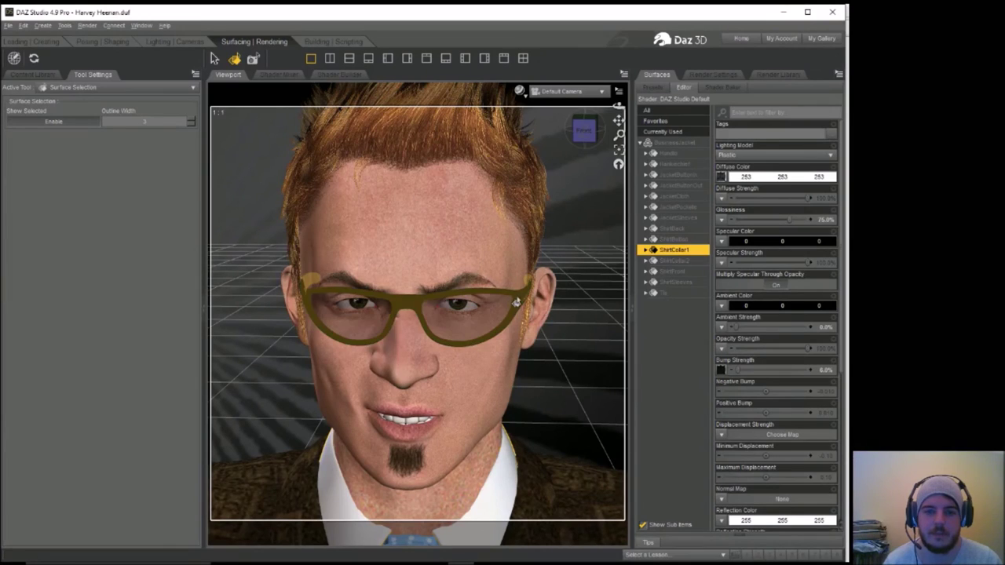
Set the specular colour of the glasses' Frames surface to black.
click(518, 302)
click(767, 242)
drag(541, 312, 541, 317)
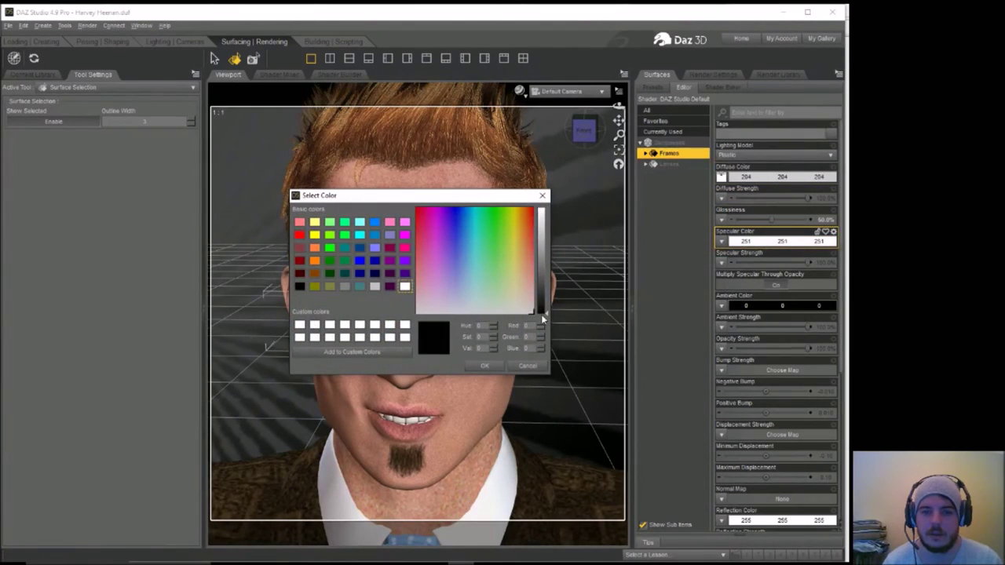
click(482, 367)
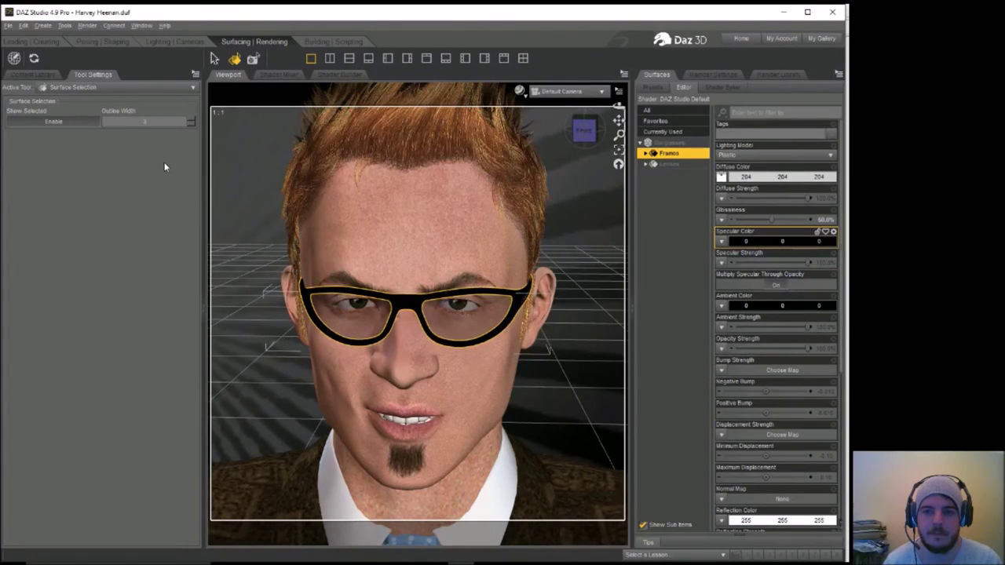
Remove the image map from the diffuse colour of the glasses' Frames surface.
click(720, 176)
click(734, 201)
click(741, 177)
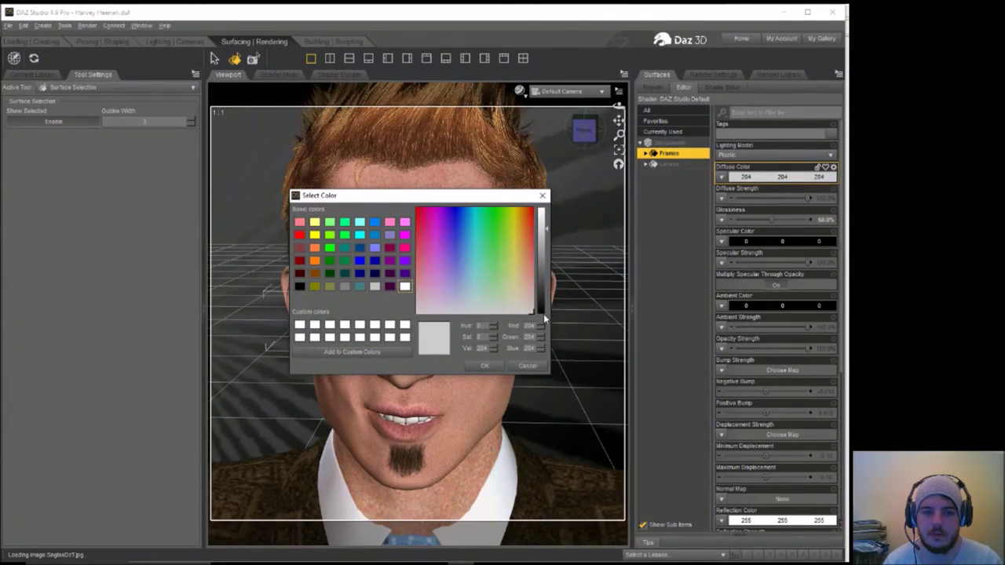
click(527, 366)
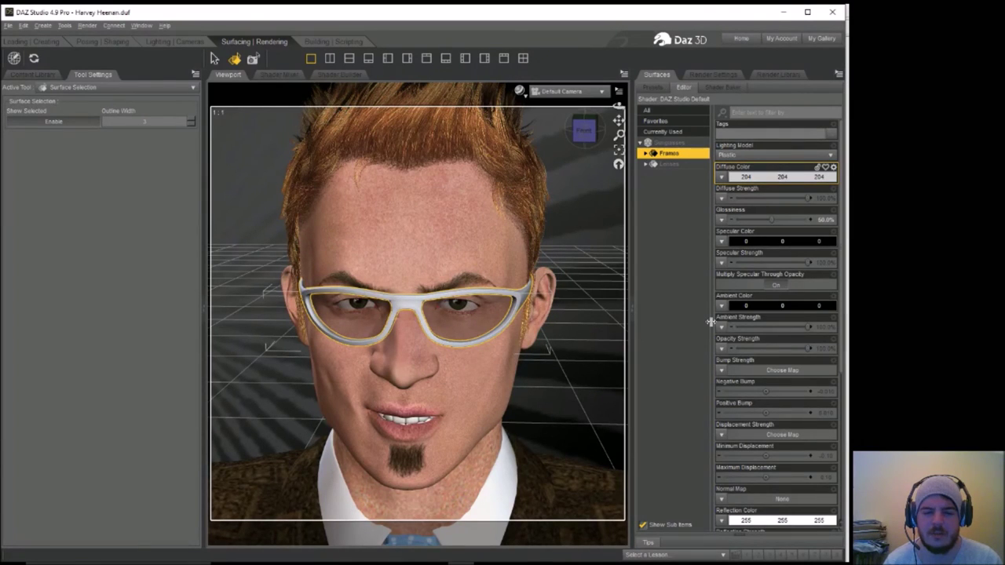
Render the character again with the light-coloured glasses frames and close the rendered image.
click(87, 25)
click(98, 39)
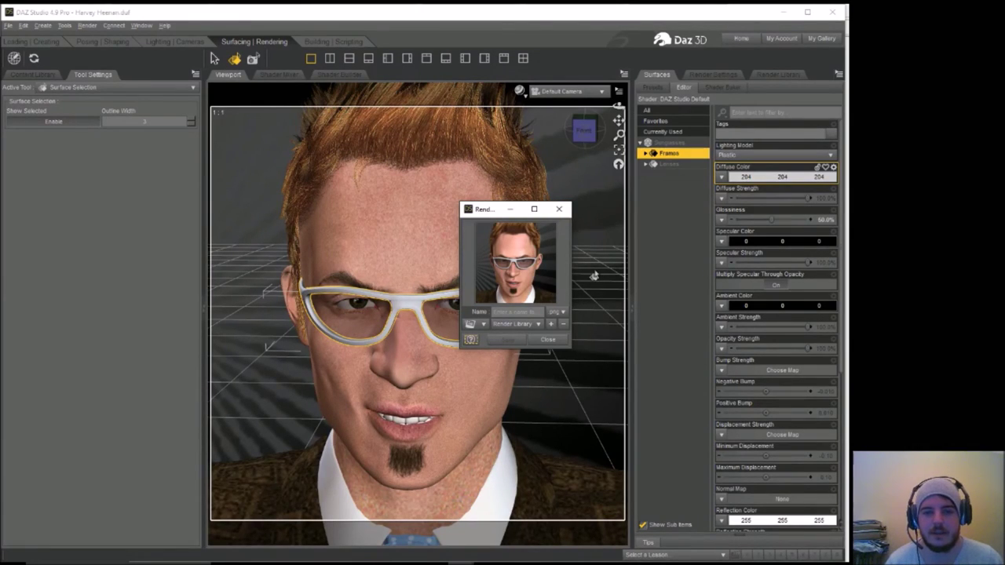
click(559, 209)
Select Render 14 in the Render Editor and start saving it as an image.
click(87, 25)
click(106, 64)
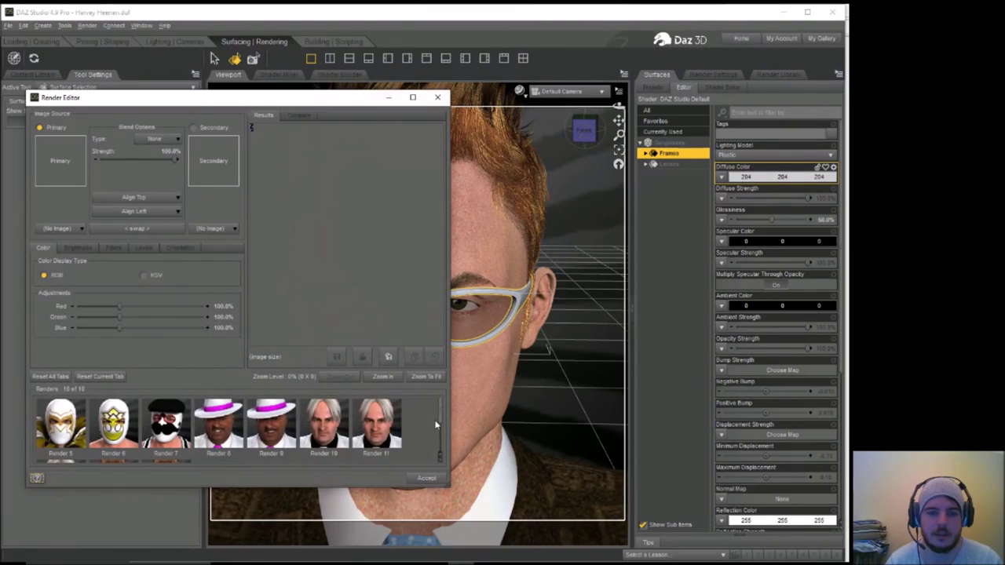
scroll(440, 425, down, 3)
click(164, 430)
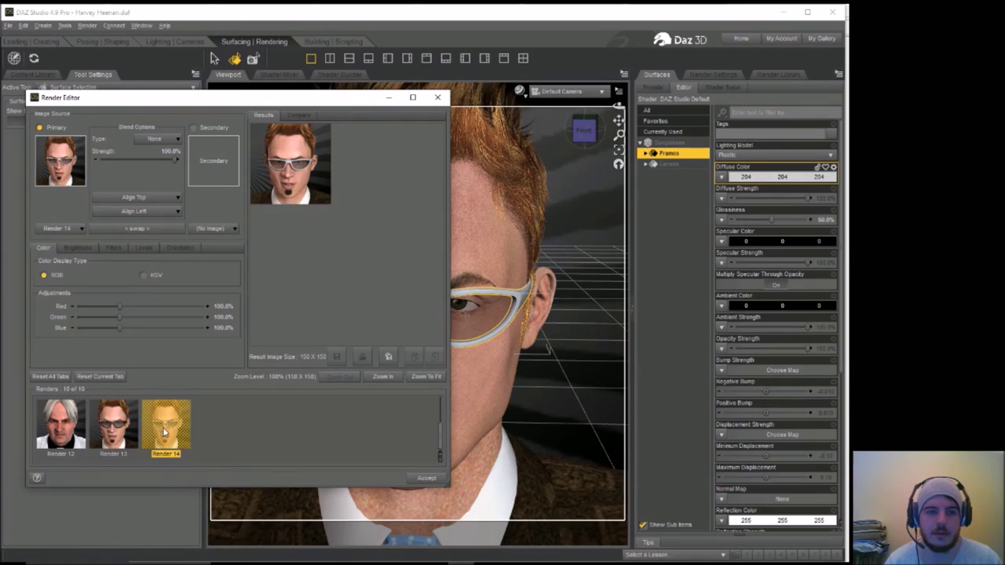
right_click(164, 431)
click(195, 457)
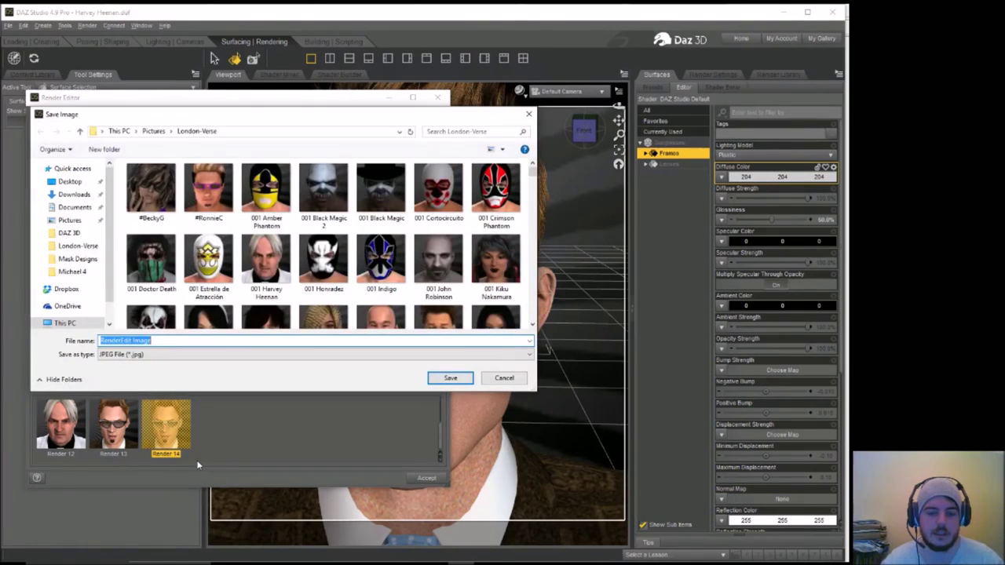
Name the JPEG image file with 001 followed by the character's name, and copy the name portion for reuse.
text(001 Steve Stooge)
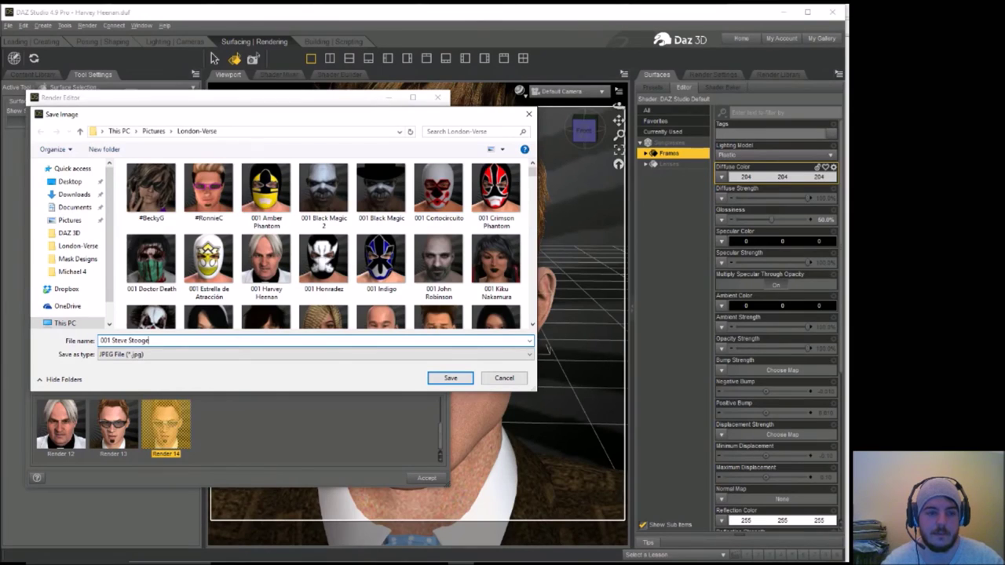
key(shift+Left)
key(shift+Left)
key(shift+Left)
key(shift+Left)
key(shift+Left)
key(shift+Left)
key(shift+Left)
key(shift+Left)
key(shift+Left)
key(shift+Left)
key(shift+Left)
key(shift+Left)
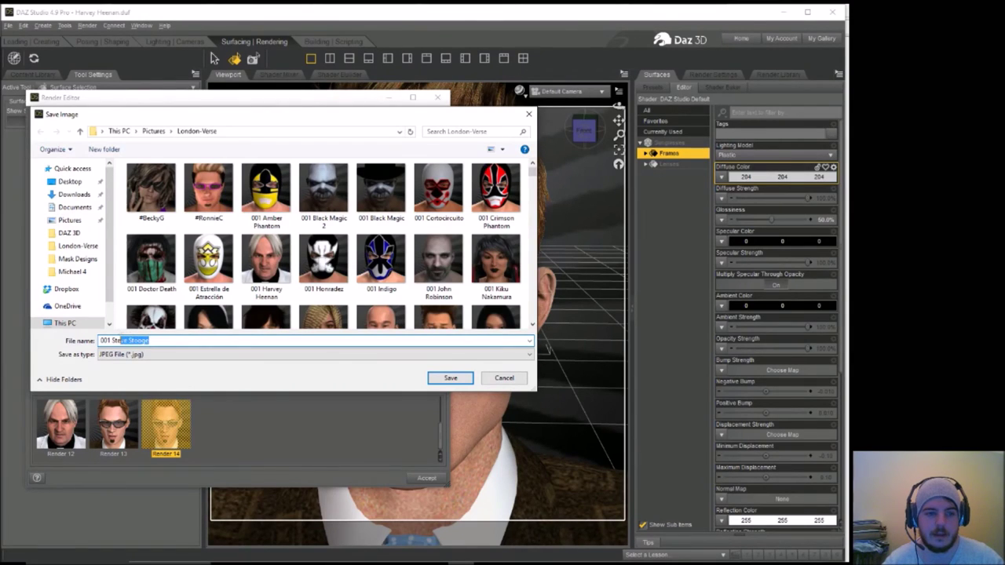
right_click(114, 340)
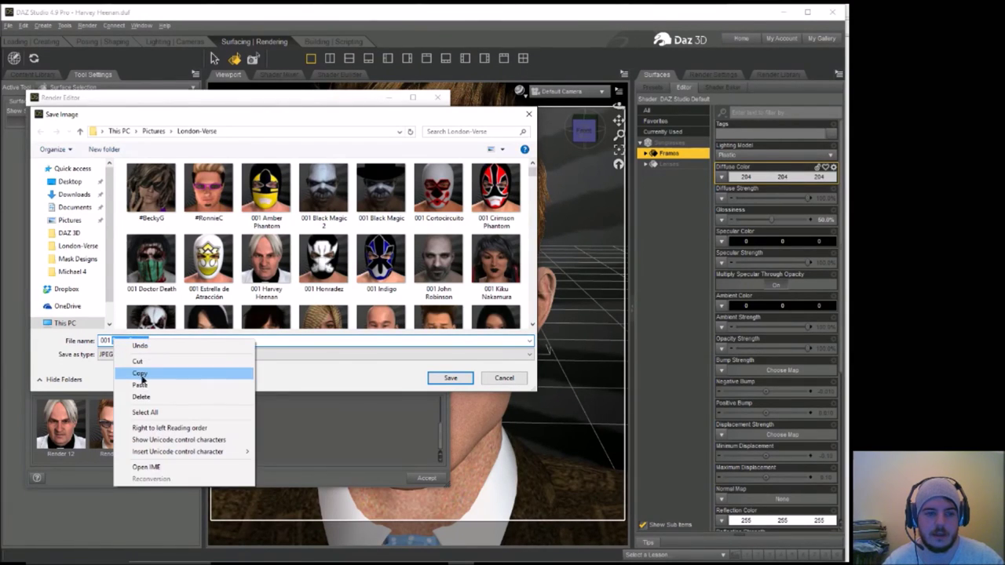
click(143, 377)
click(159, 356)
click(159, 343)
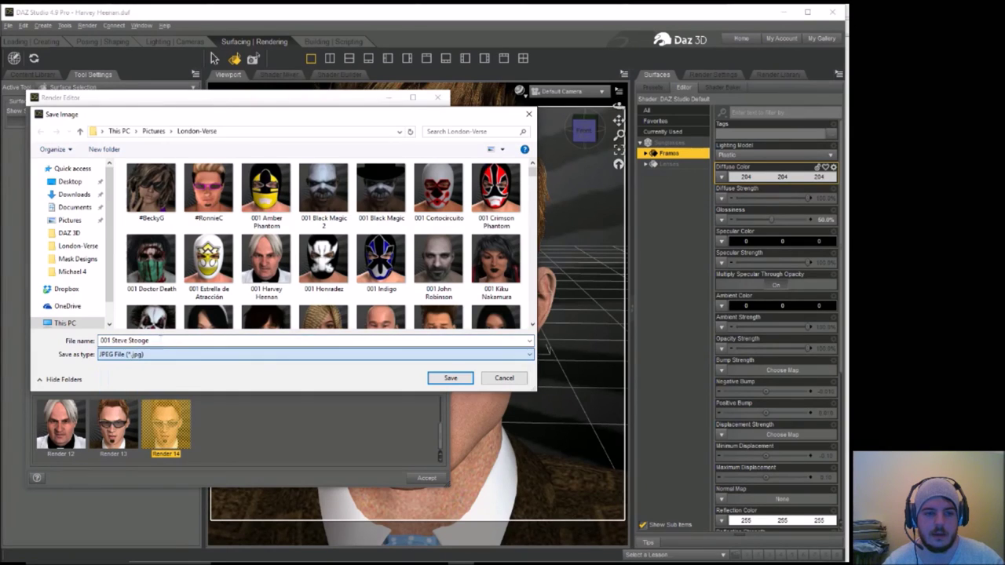
Save the render as a JPEG in the London-Verse folder under the entered name and close the Render Editor.
double_click(160, 339)
click(160, 340)
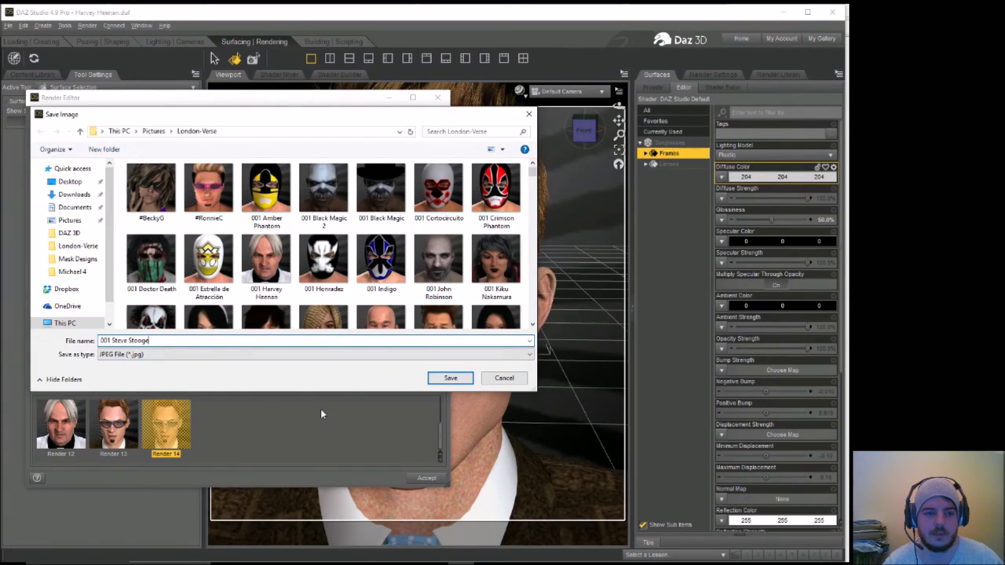
click(450, 378)
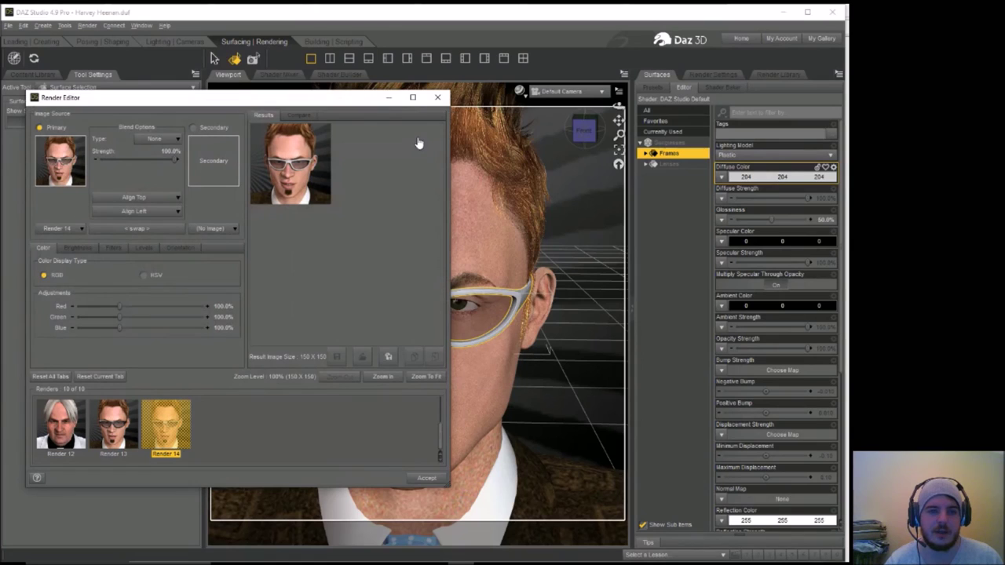
click(437, 98)
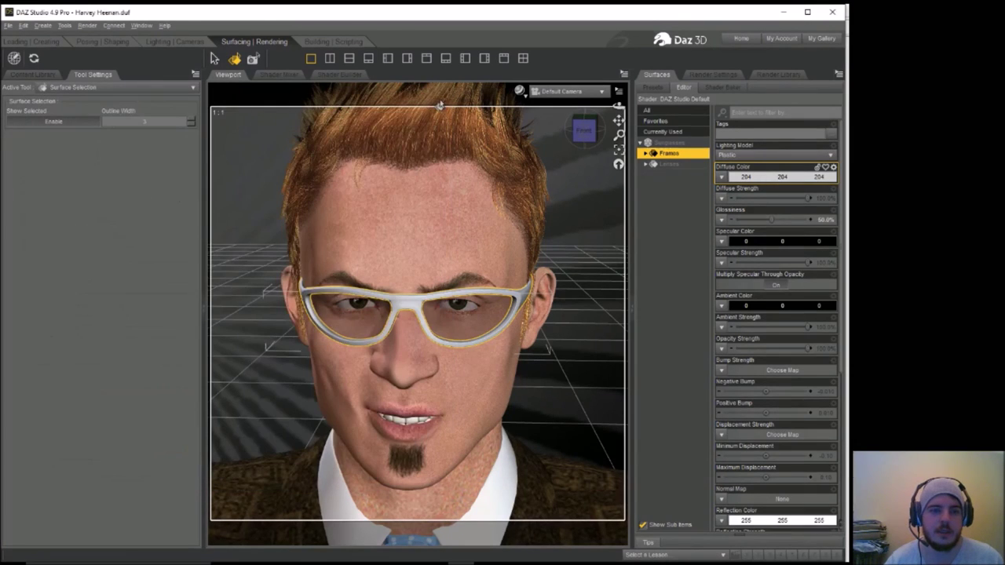
Save the scene as a new DSON User File in the Michael 4 folder, using the copied character name as file name.
click(8, 25)
mouse_move(47, 101)
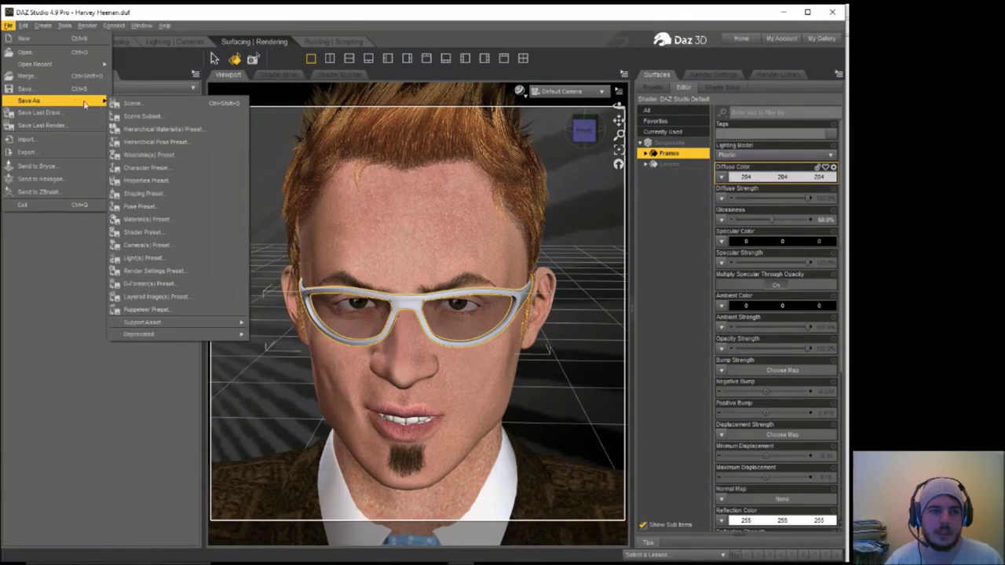
click(118, 102)
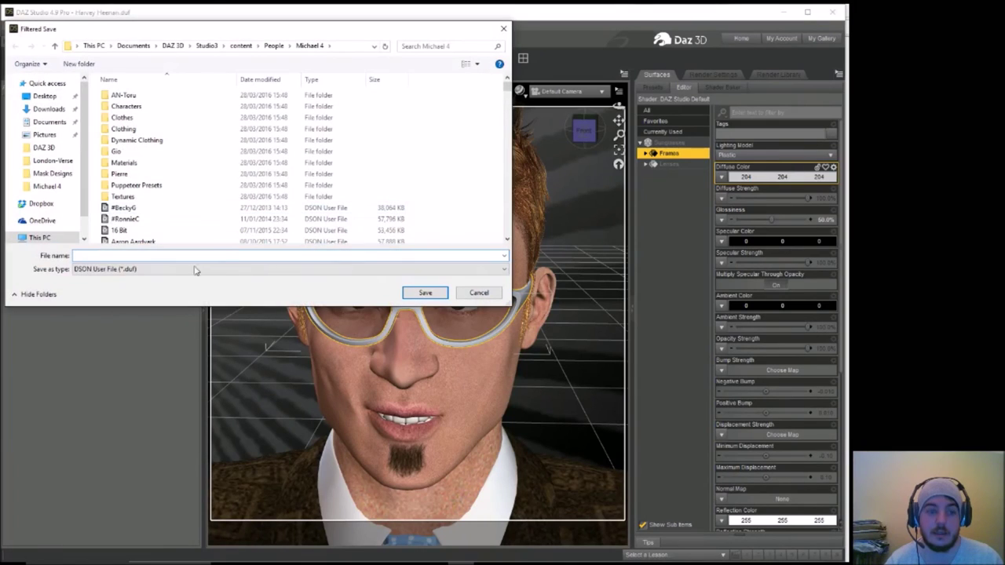
right_click(180, 260)
click(206, 303)
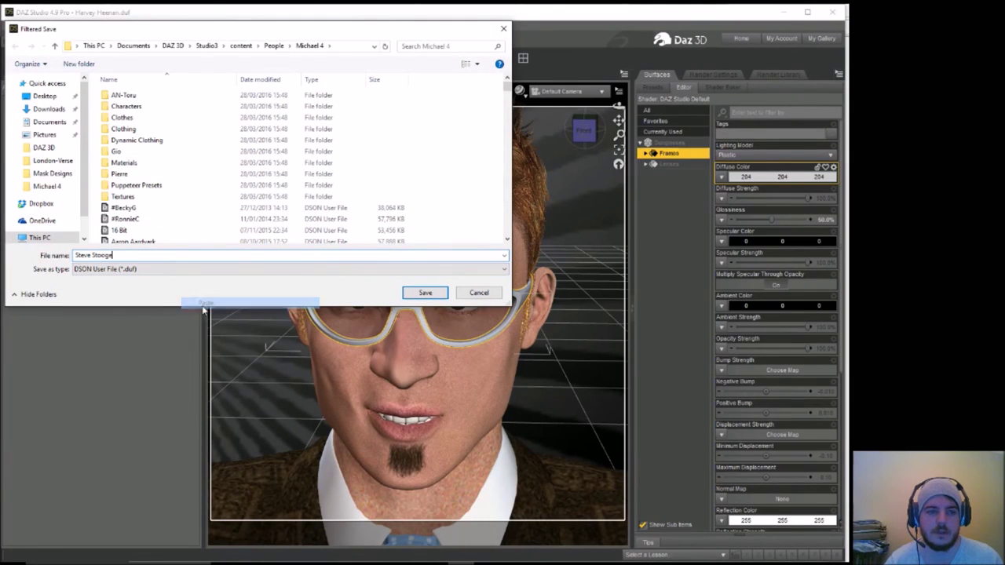
click(425, 293)
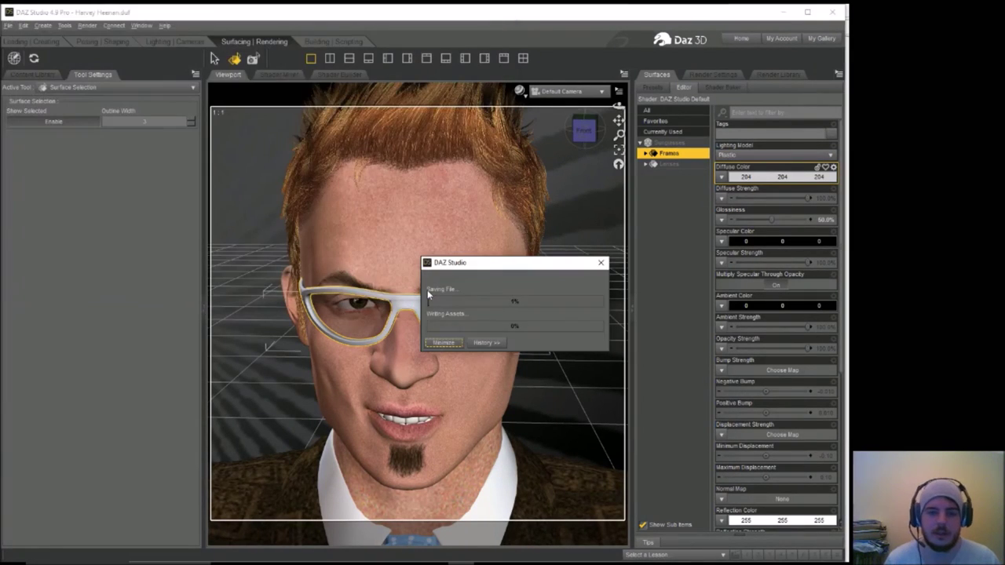